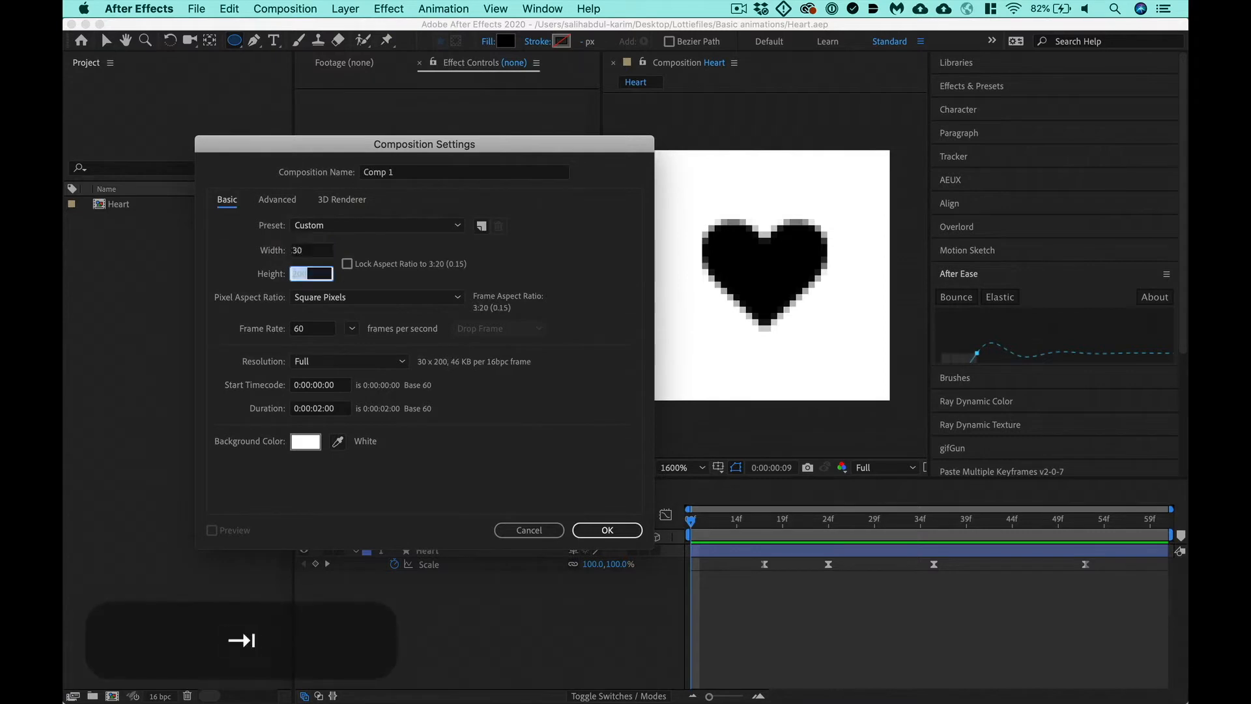
pyautogui.write('30')
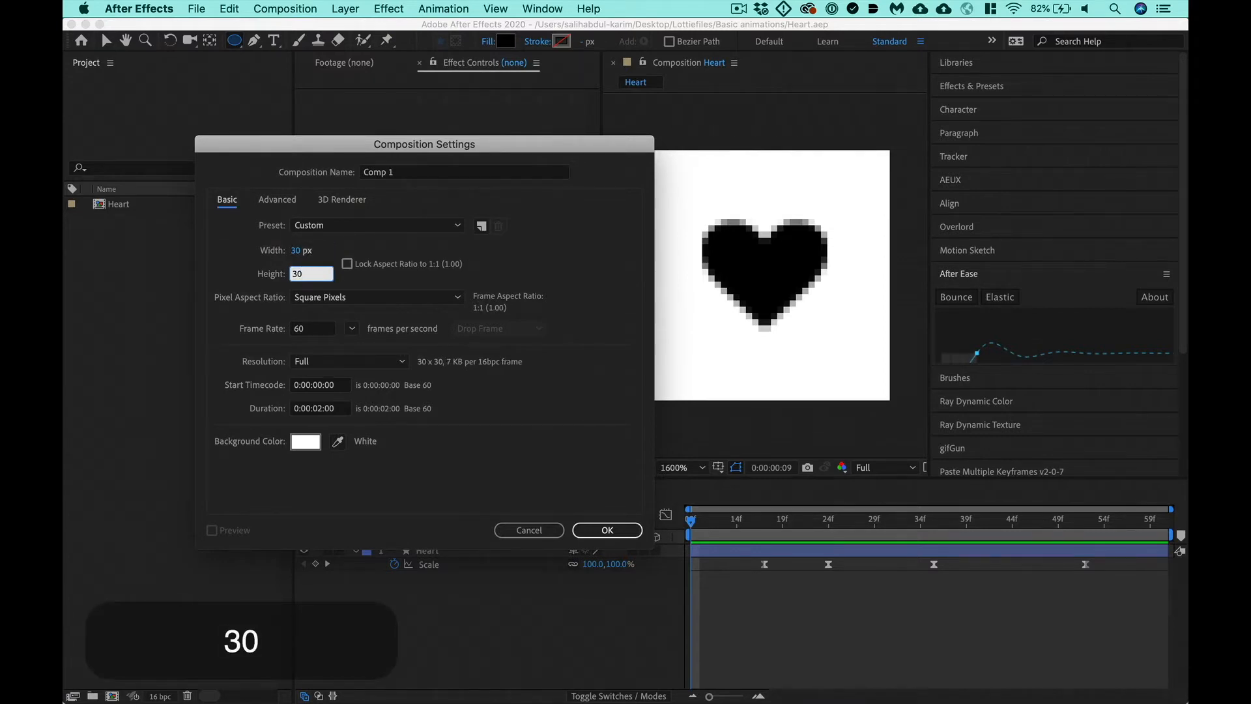
# - Create the new composition with a height of 30 px and draw a black circle filling most of it
pyautogui.press('Return')
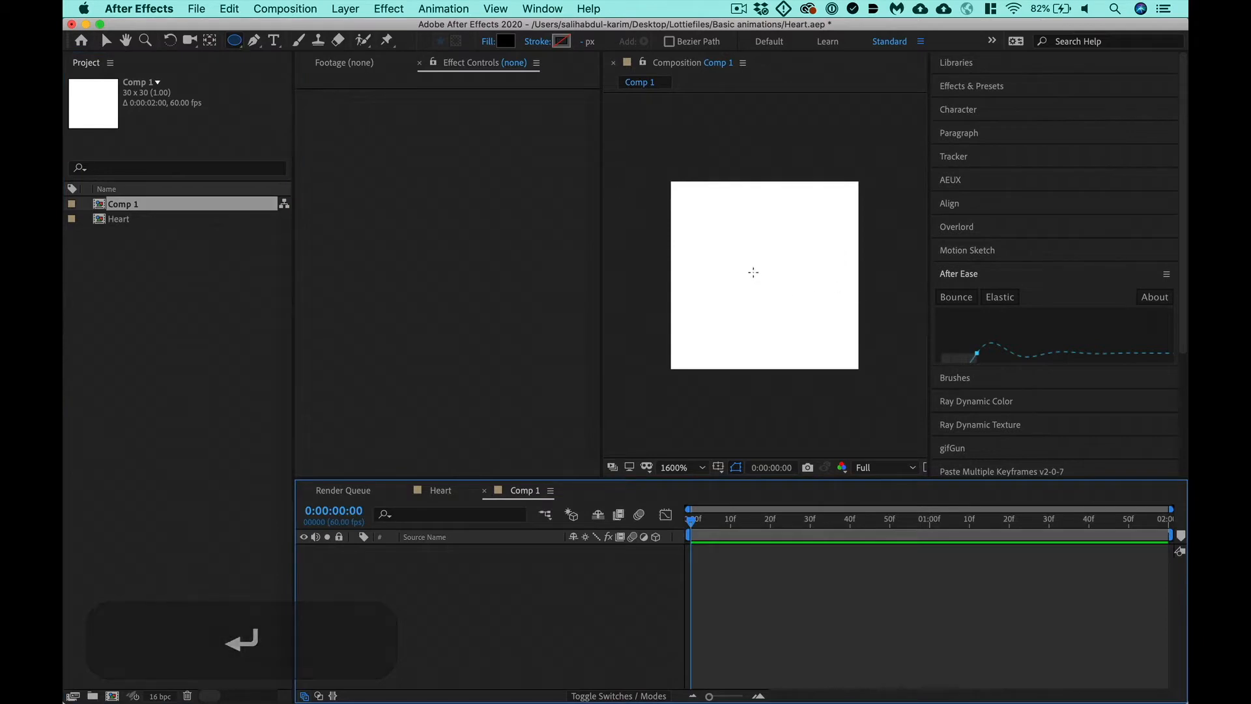
pyautogui.moveTo(755, 272); pyautogui.dragTo(834, 220)
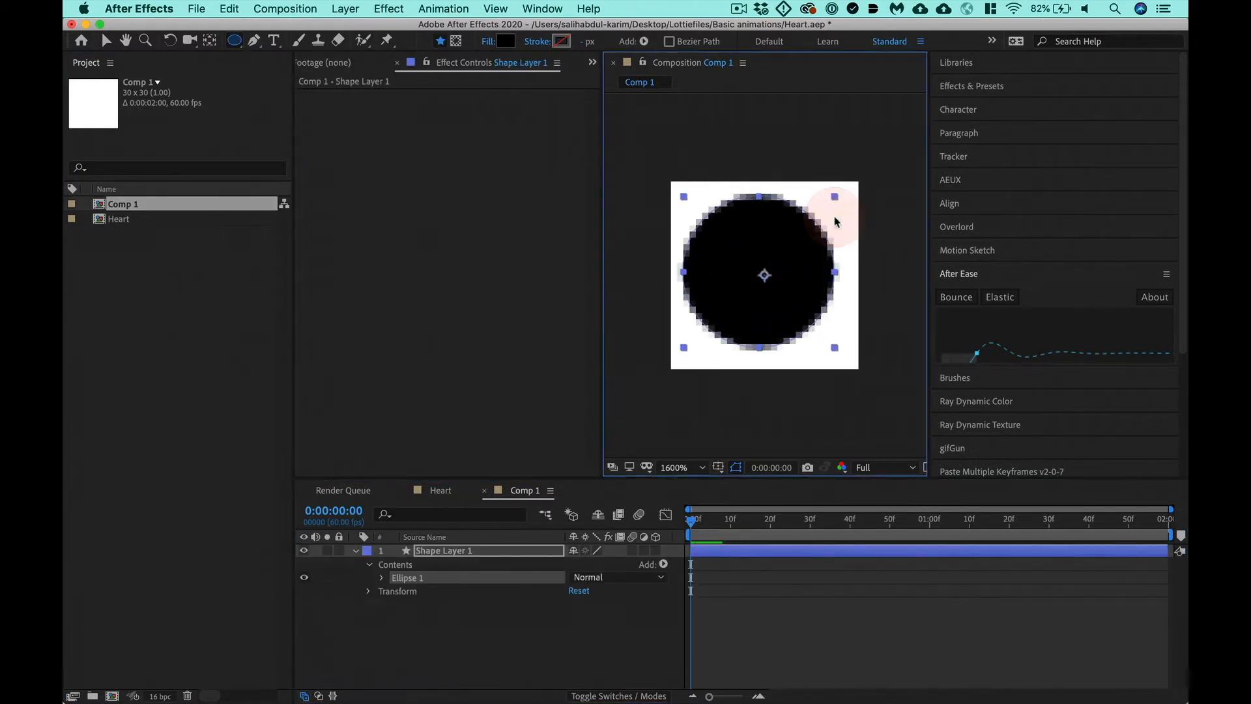
# - Expand the circle's Ellipse 1 group and turn on the Title/Action Safe guides in the composition view
pyautogui.click(381, 578)
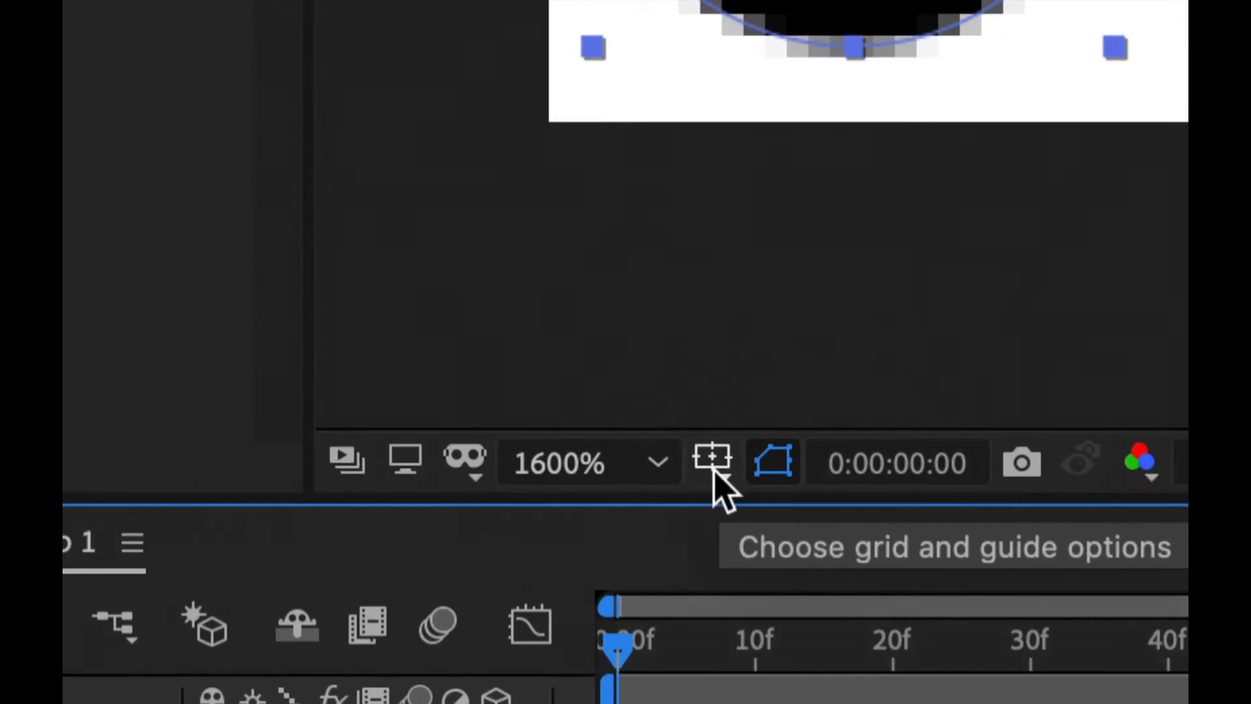
pyautogui.click(714, 471)
pyautogui.click(743, 508)
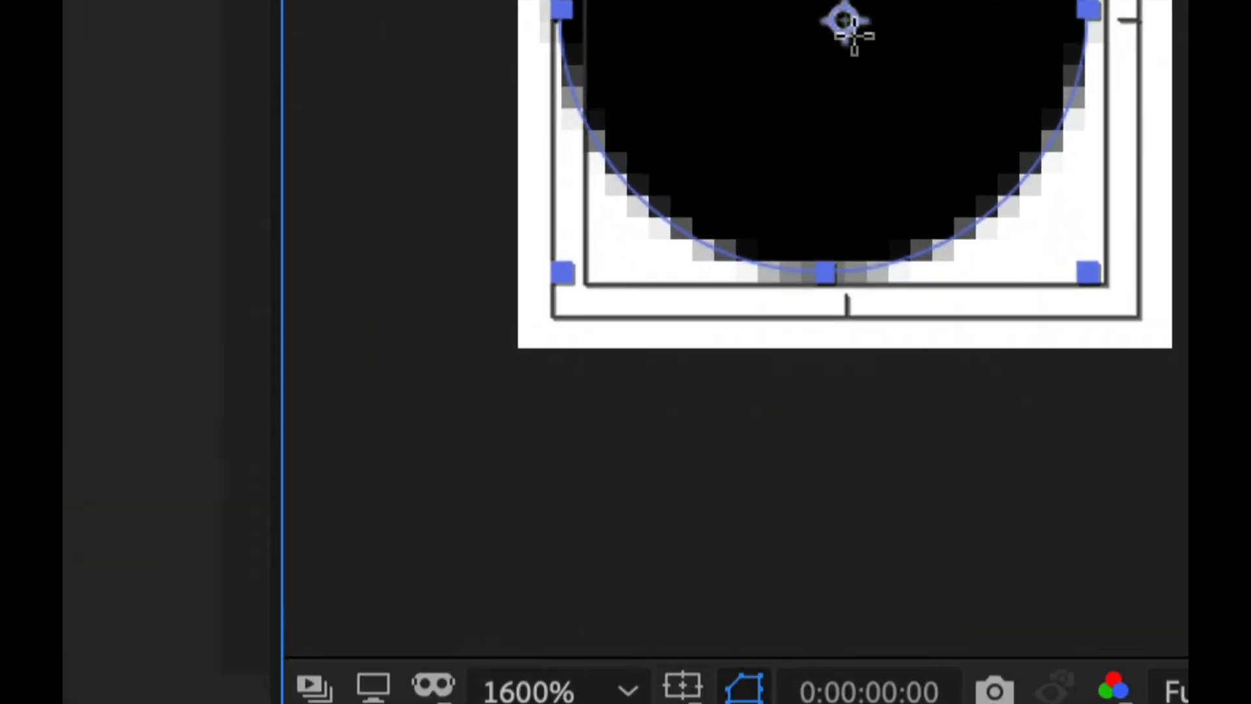
# - Move the circle away from the composition's centre and reposition it by eye on the centre guide mark
pyautogui.press('space')
pyautogui.moveTo(886, 50); pyautogui.dragTo(528, 345)
pyautogui.press('v')
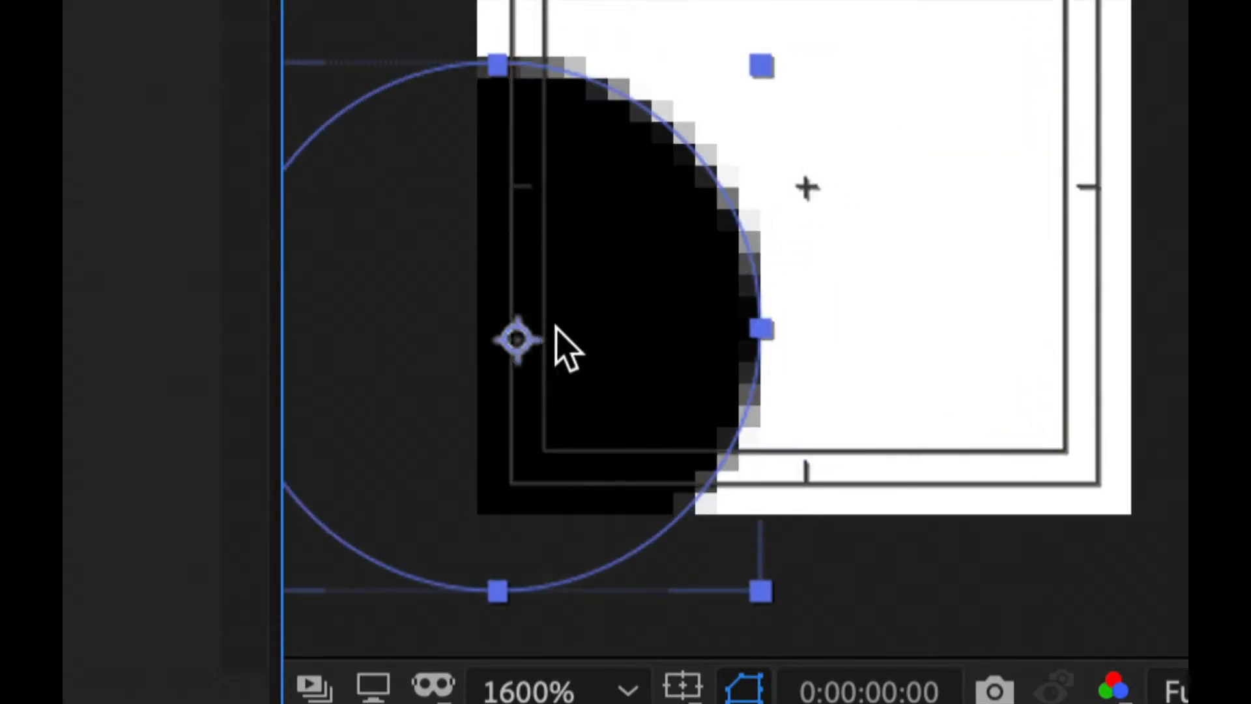
pyautogui.moveTo(675, 289); pyautogui.dragTo(814, 186)
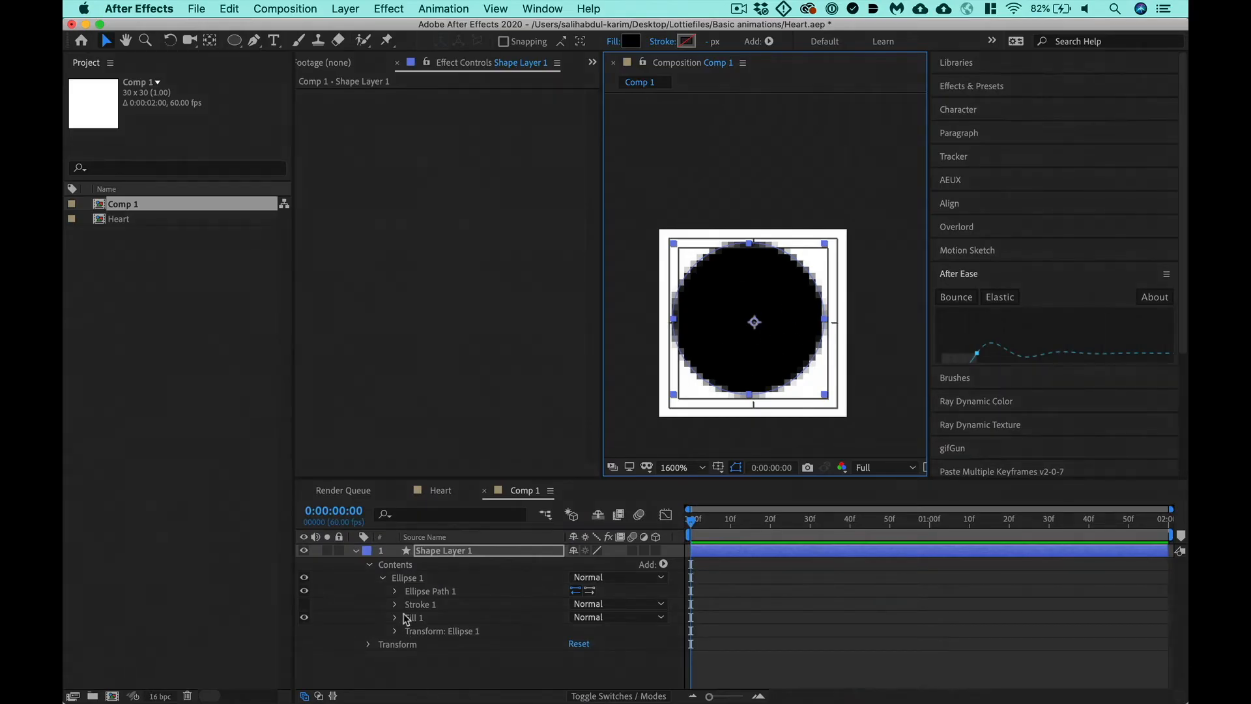
# - Set the position in Ellipse 1's own transform properties to 0, 0
pyautogui.click(395, 631)
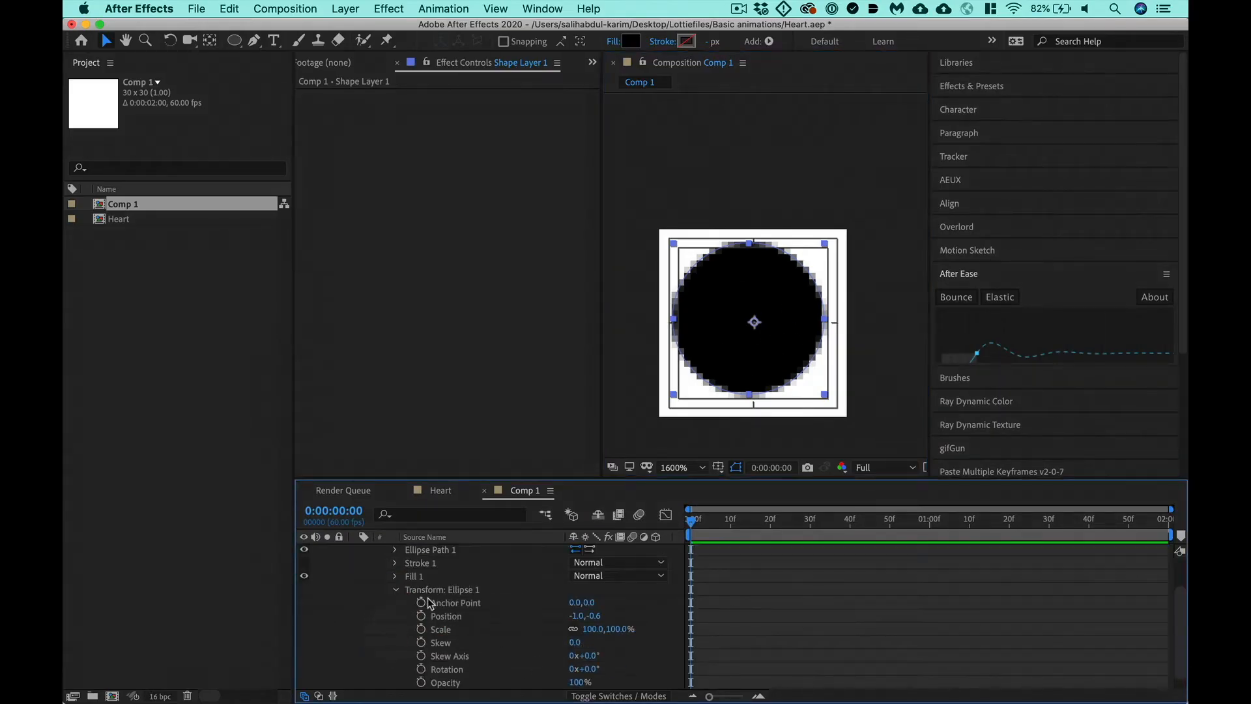
pyautogui.scroll(2, 423, 592)
pyautogui.scroll(-1, 429, 628)
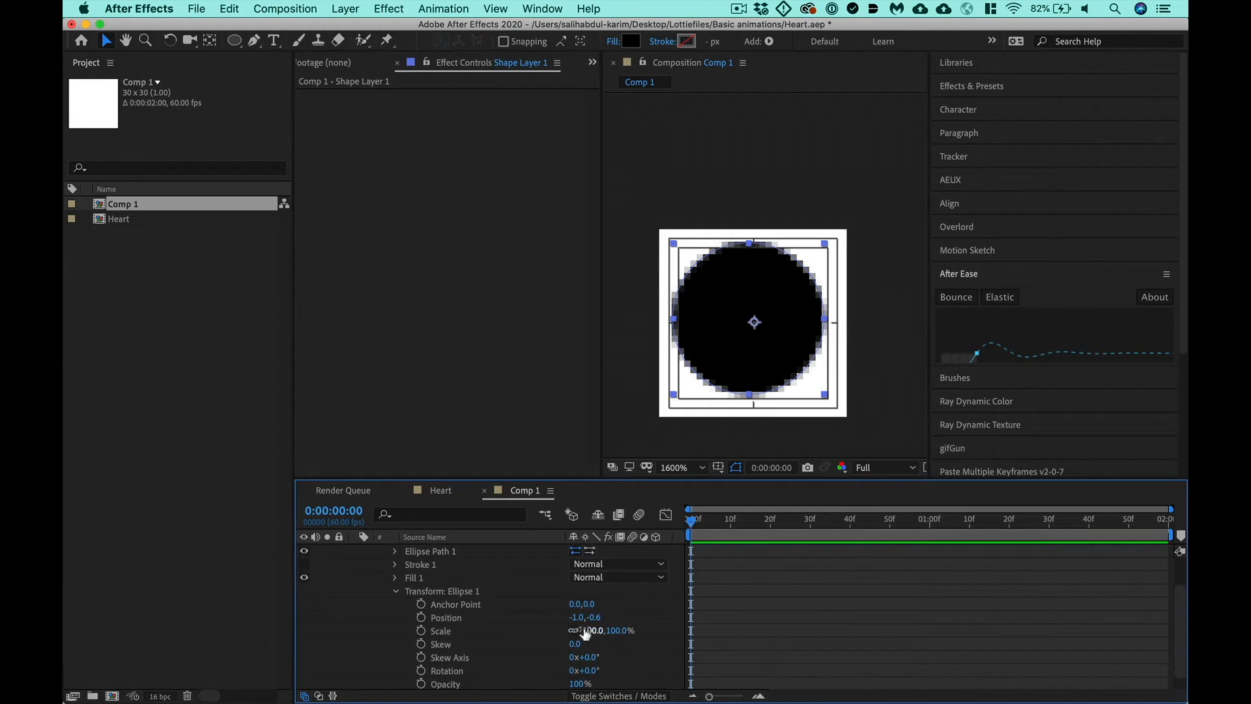
pyautogui.click(577, 617)
pyautogui.write('0')
pyautogui.press('Return')
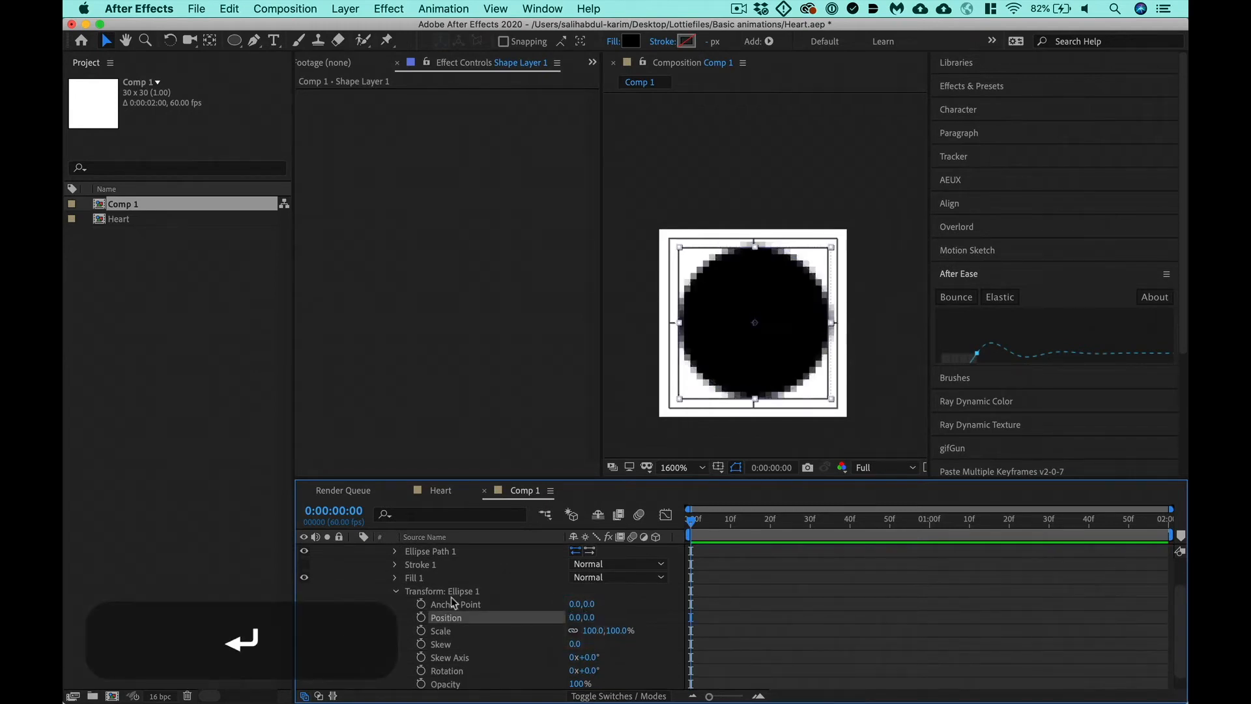
pyautogui.click(395, 591)
# - Set the shape layer's transform position to 15, 15 to centre the circle in the composition
pyautogui.click(369, 643)
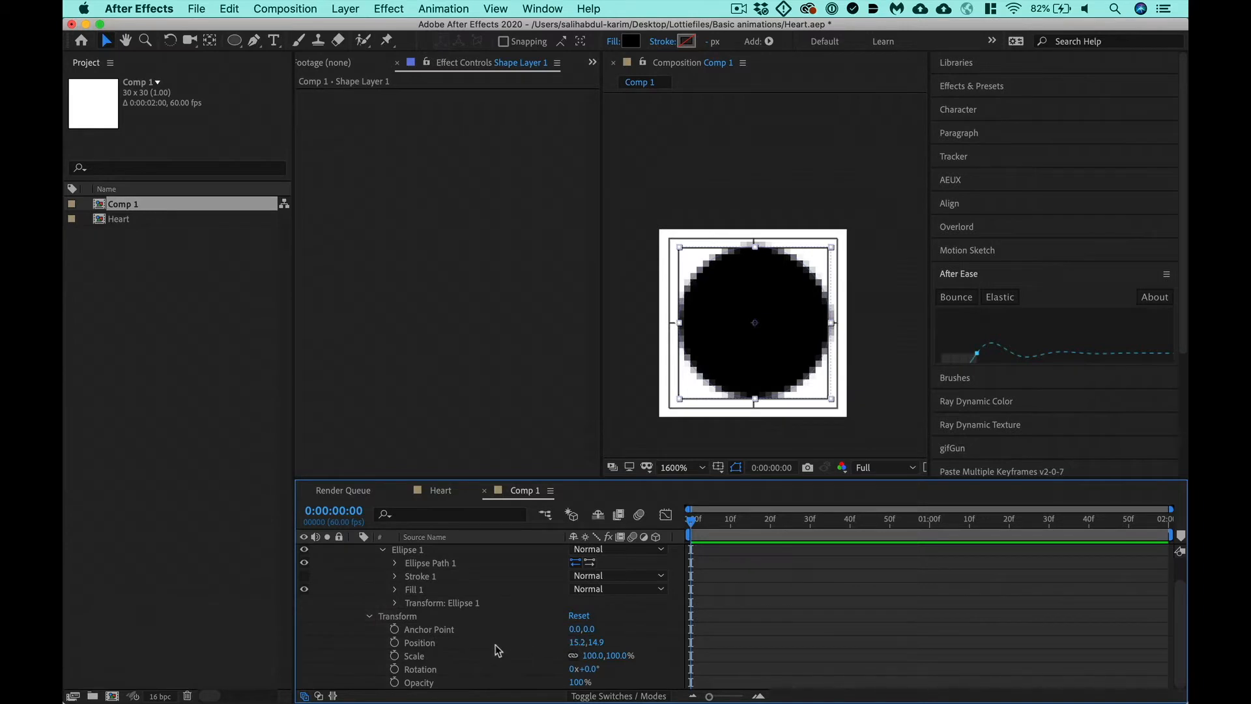
pyautogui.click(579, 644)
pyautogui.write('15')
pyautogui.press('Tab')
pyautogui.write('15')
pyautogui.press('Return')
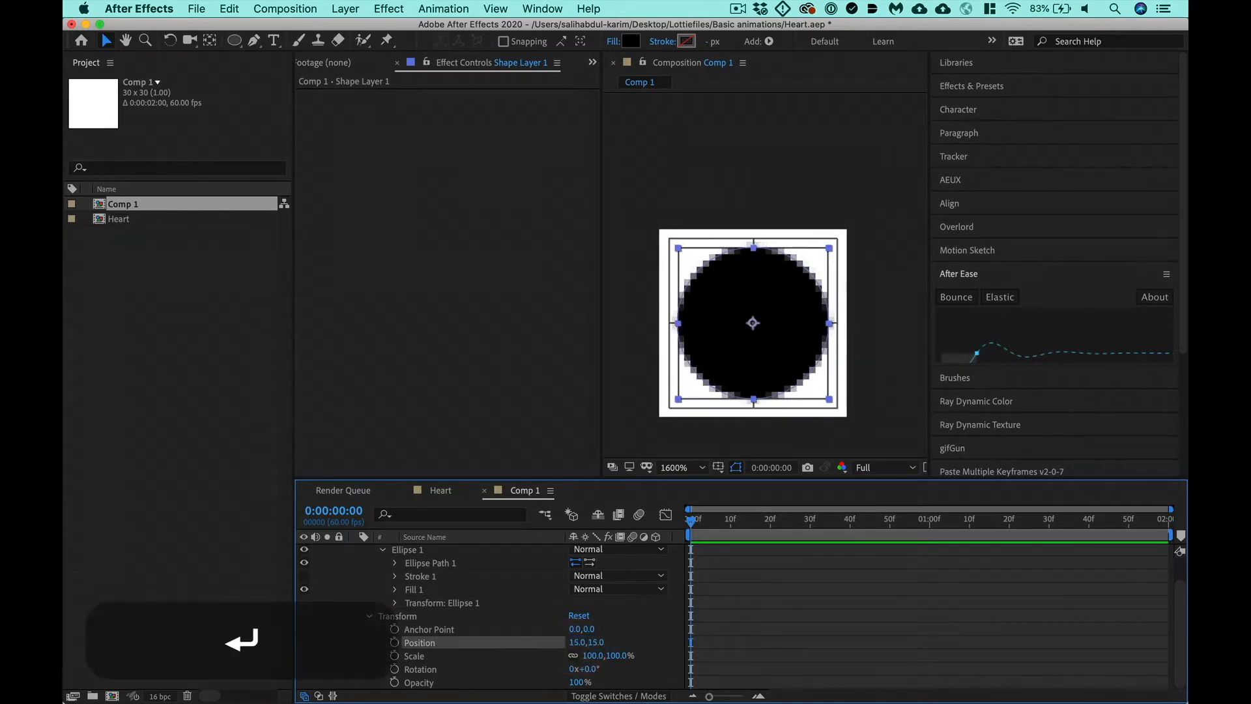
# - Rename the Comp 1 composition as Spinner and save the project
pyautogui.click(112, 204)
pyautogui.press('Return')
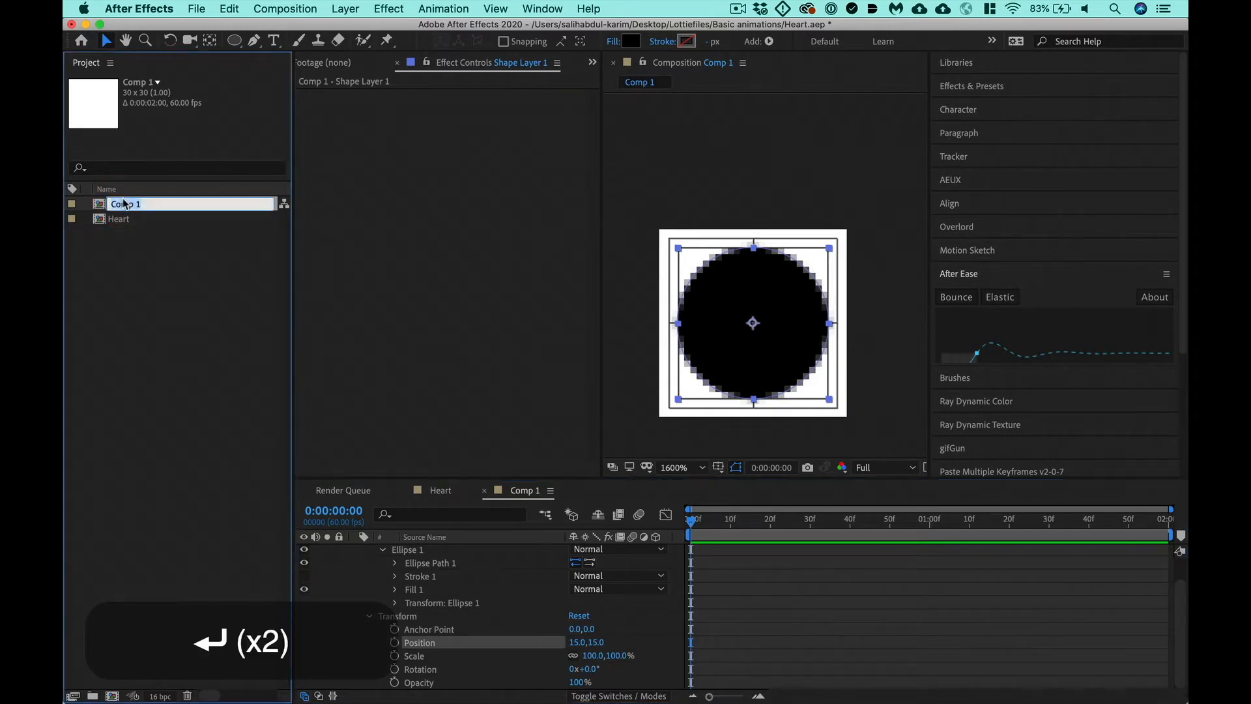
pyautogui.write('Spinner')
pyautogui.press('Return')
pyautogui.press('super+s')
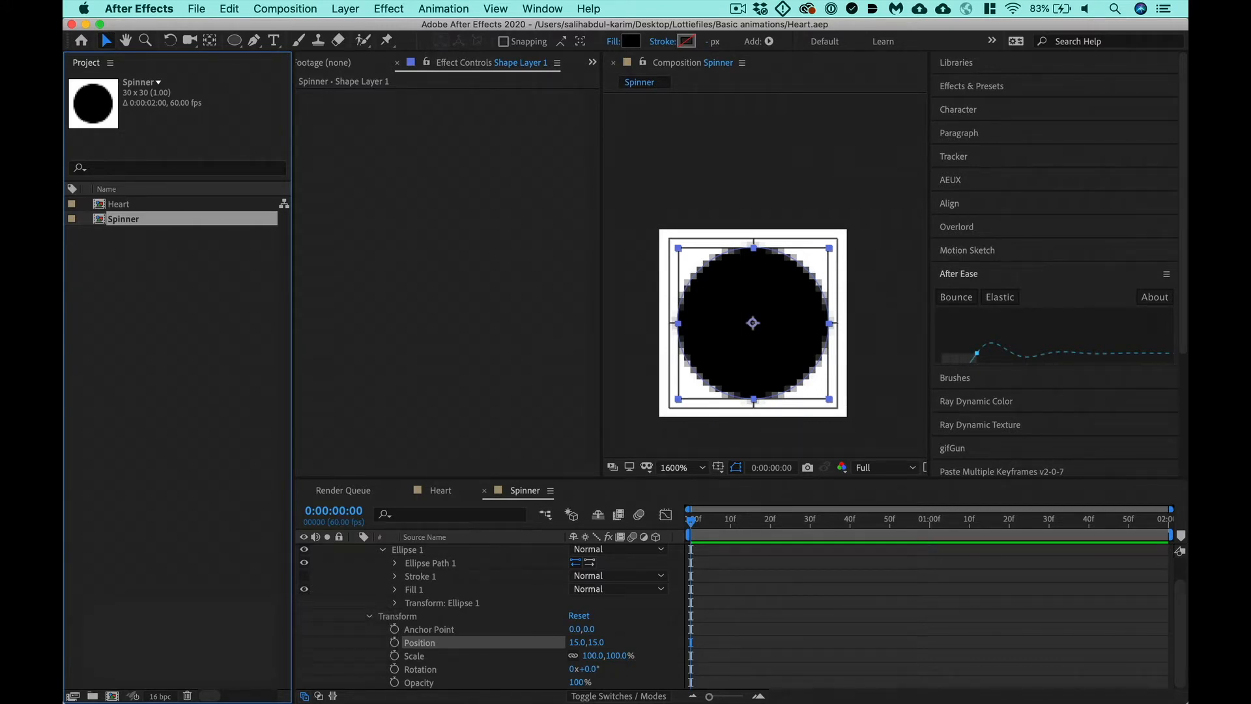
# - Delete Fill 1 from the ellipse and make Stroke 1 visible
pyautogui.click(415, 590)
pyautogui.press('BackSpace')
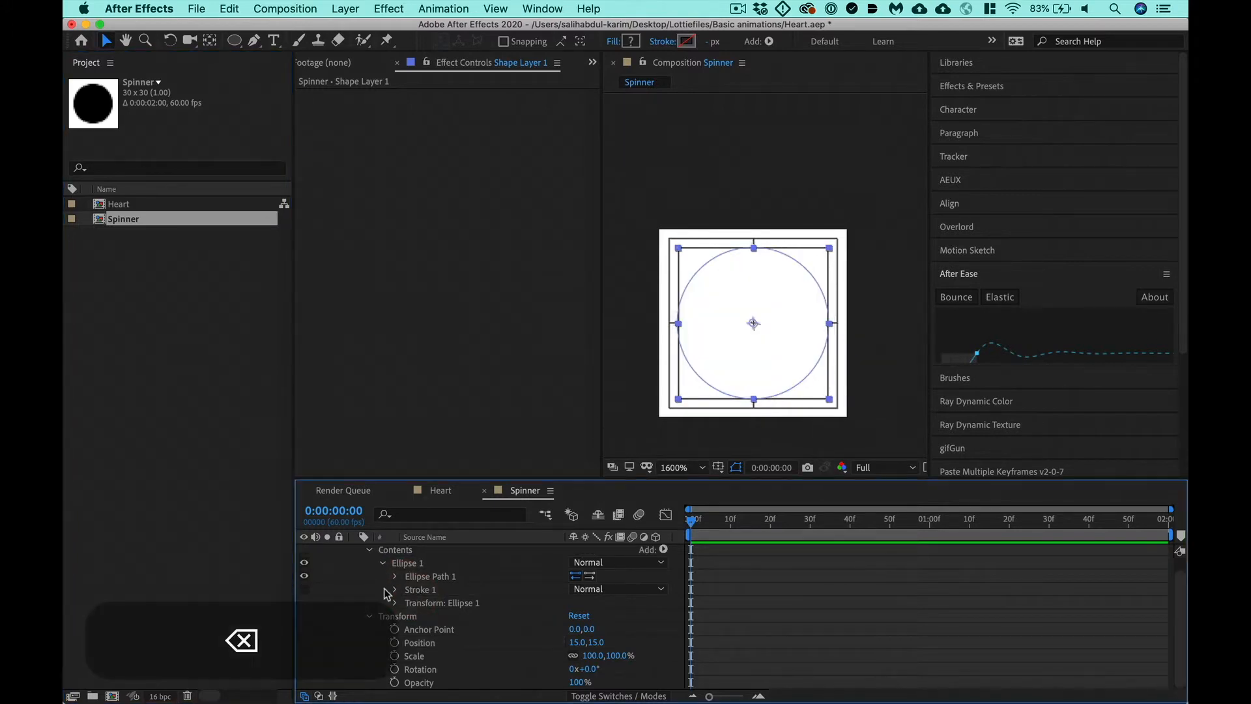
pyautogui.click(303, 590)
# - Set the colour of the ellipse's Stroke 1 to bright red
pyautogui.click(395, 589)
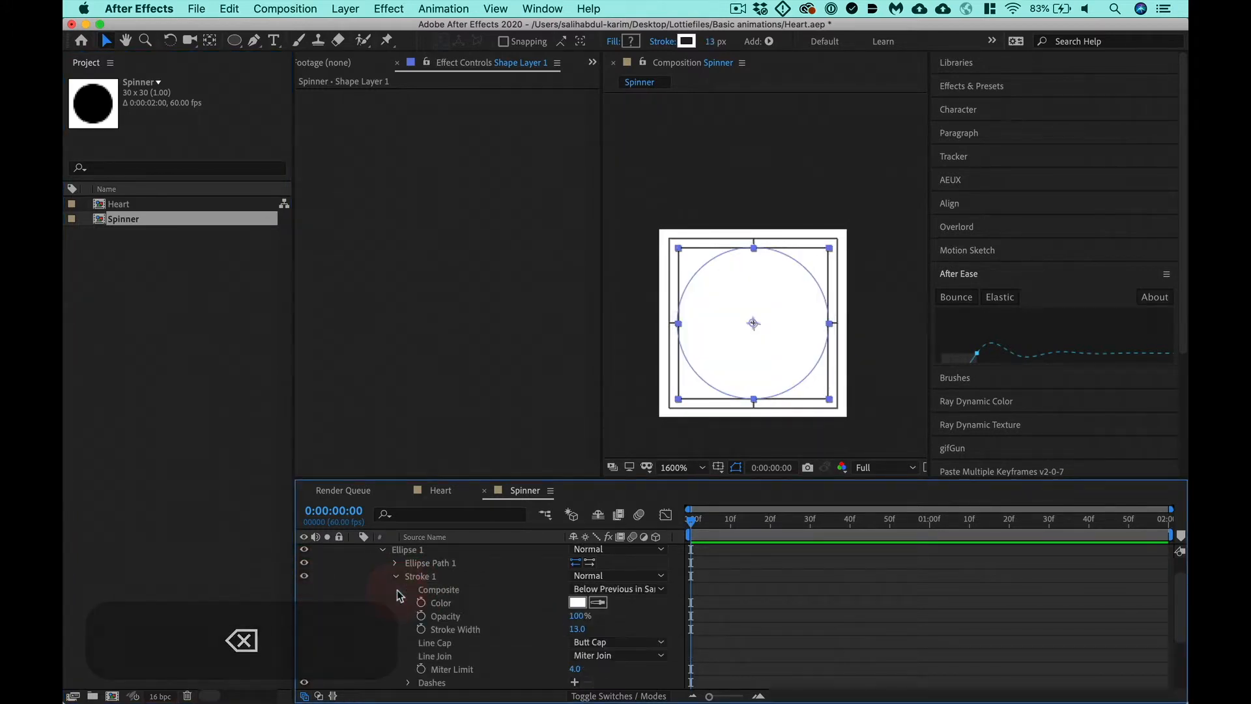
pyautogui.click(585, 630)
pyautogui.moveTo(584, 629); pyautogui.dragTo(589, 630)
pyautogui.click(580, 603)
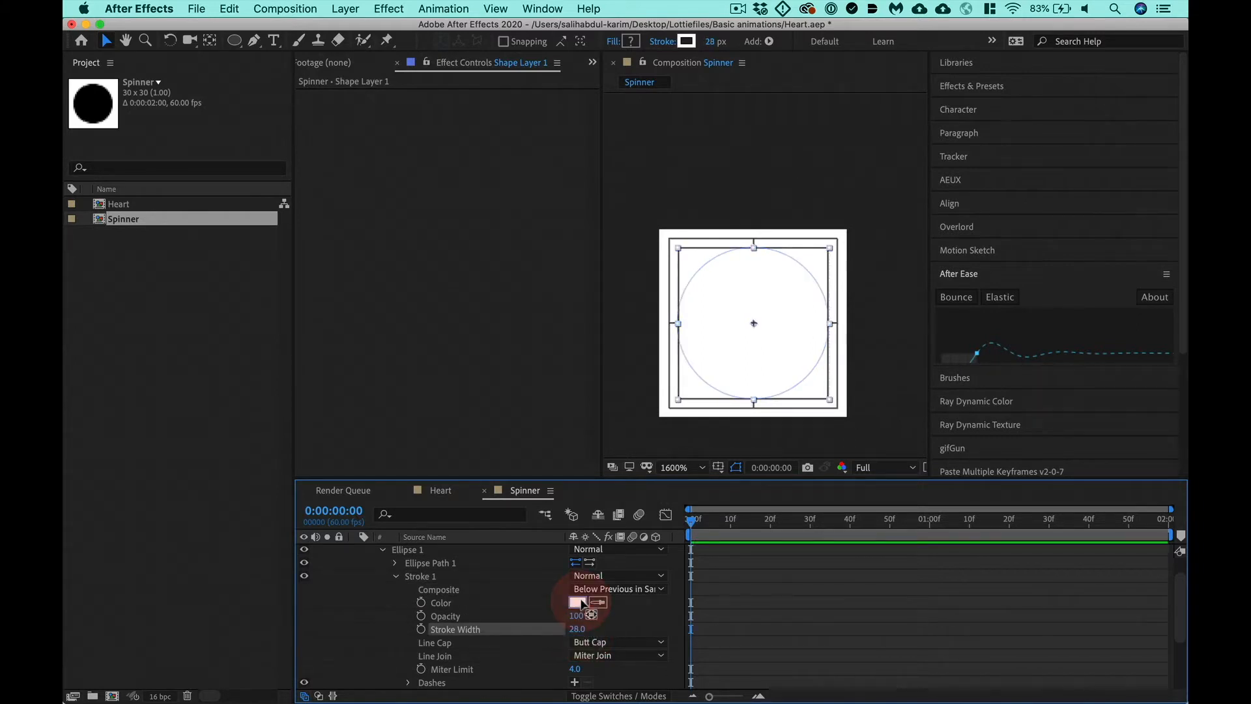
pyautogui.moveTo(240, 196); pyautogui.dragTo(389, 63)
pyautogui.press('Return')
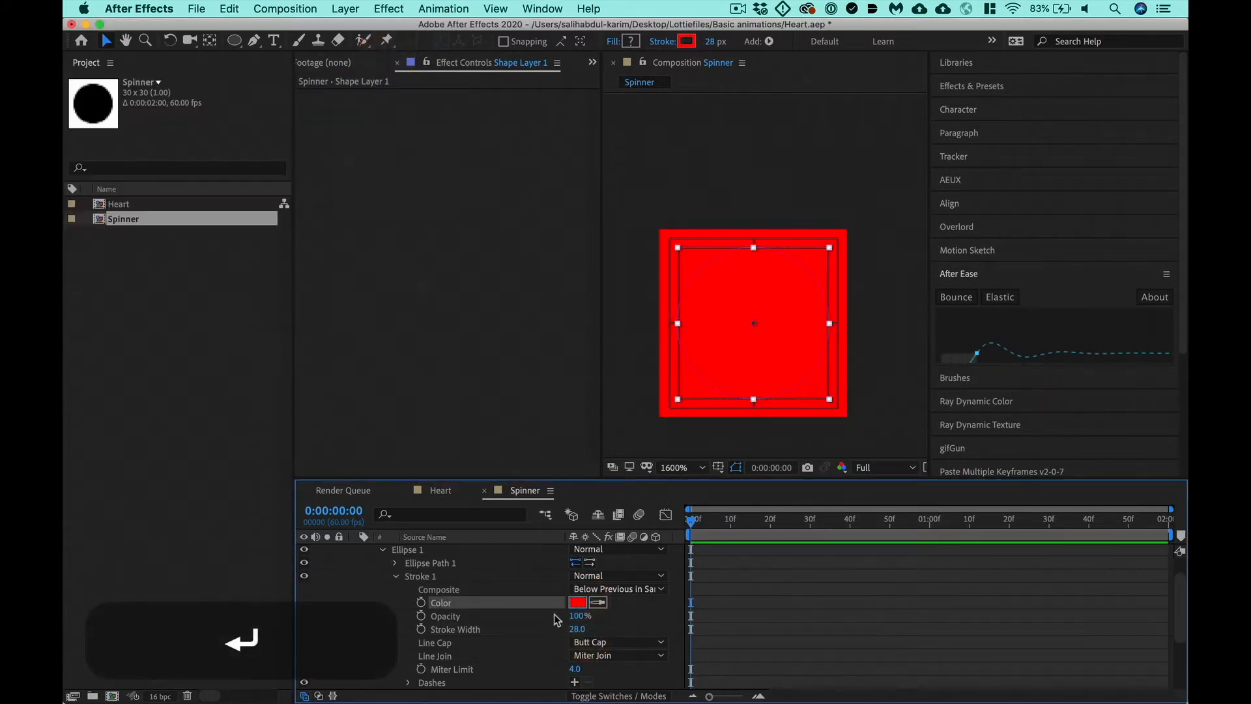
# - Set the ellipse's stroke width to 3 px, deselect the layer and save the project
pyautogui.moveTo(577, 630); pyautogui.dragTo(556, 628)
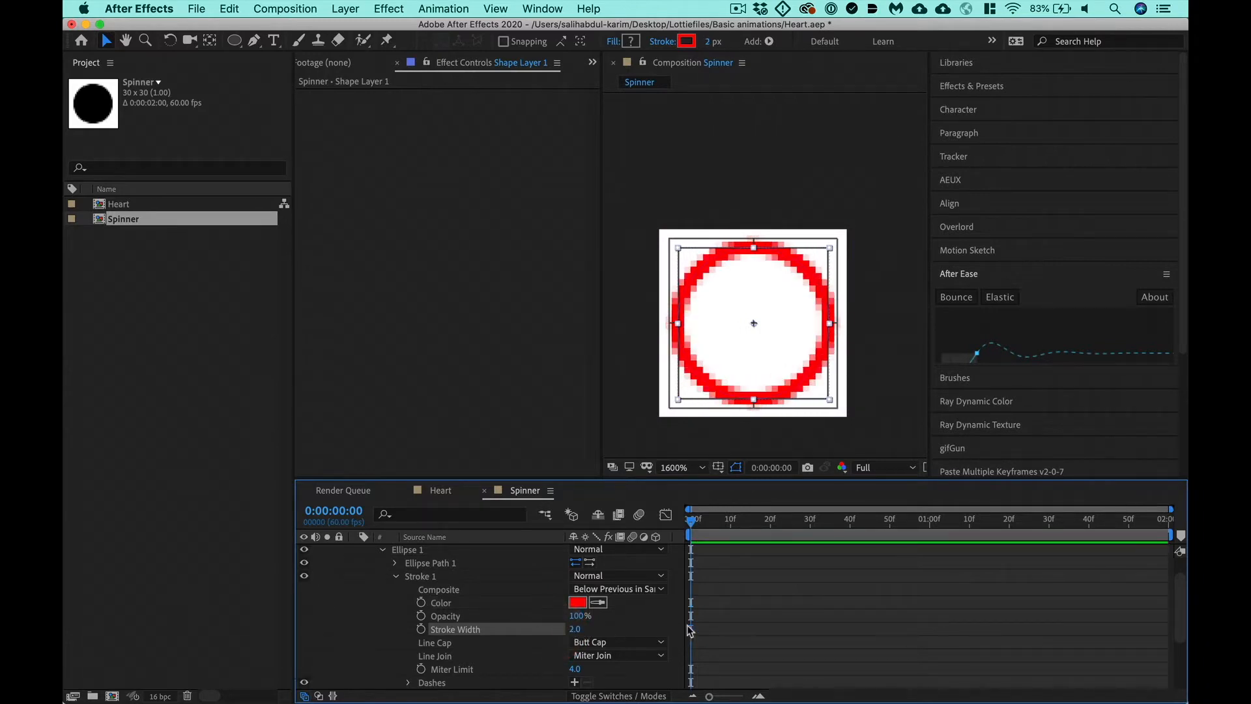
pyautogui.click(574, 628)
pyautogui.write('3')
pyautogui.press('Return')
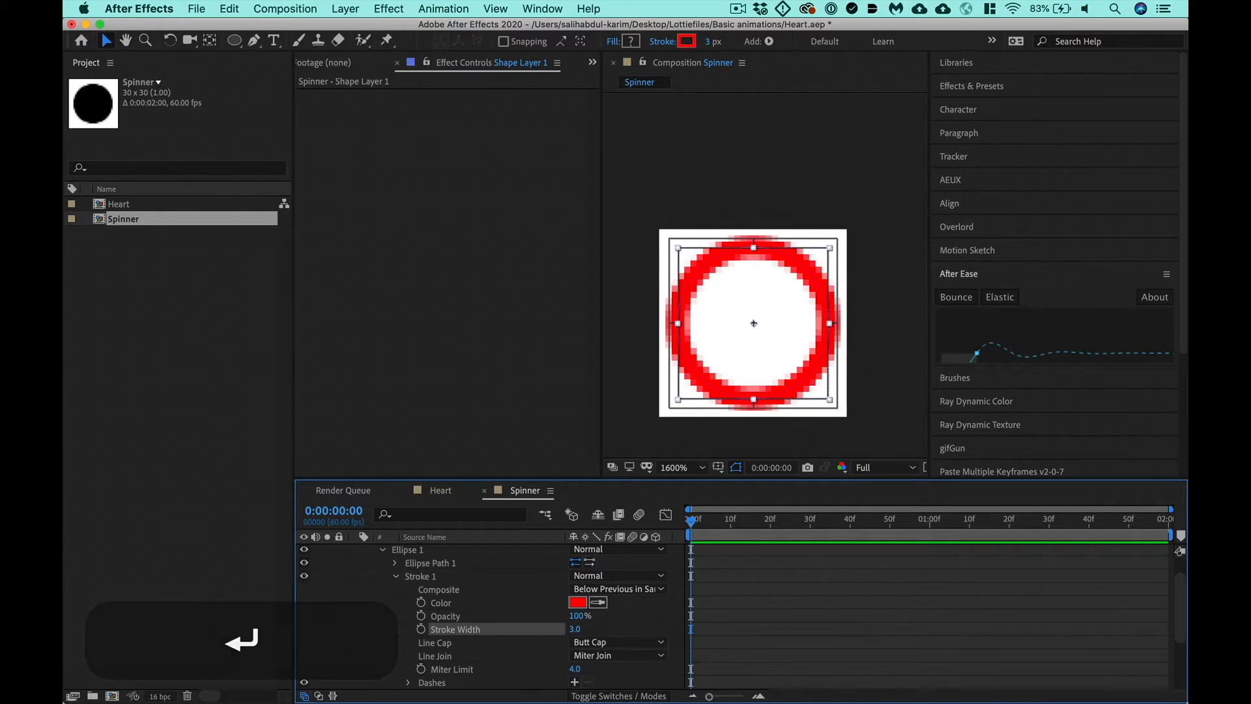
pyautogui.click(779, 622)
pyautogui.press('super+s')
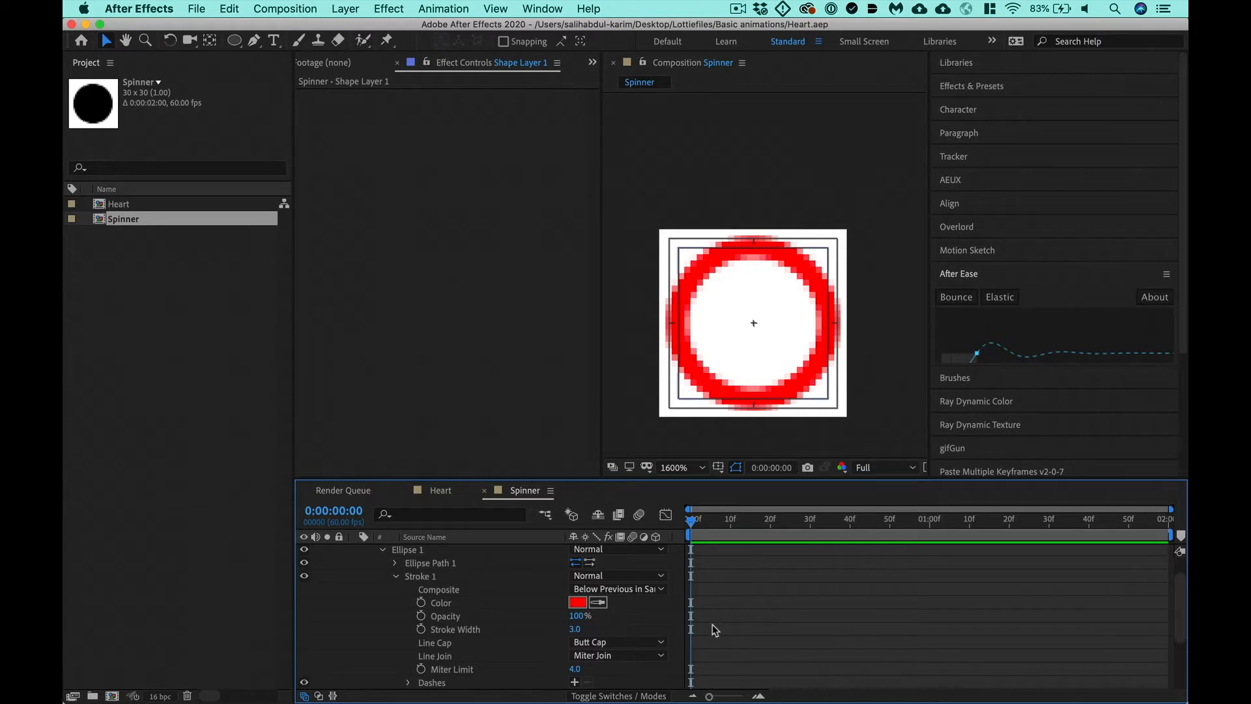
# - Switch to Illustrator and examine the edge of the vector heart at very high magnification
pyautogui.press('super+Tab')
pyautogui.press('super+Tab')
pyautogui.press('super+Tab')
pyautogui.press('super+Tab')
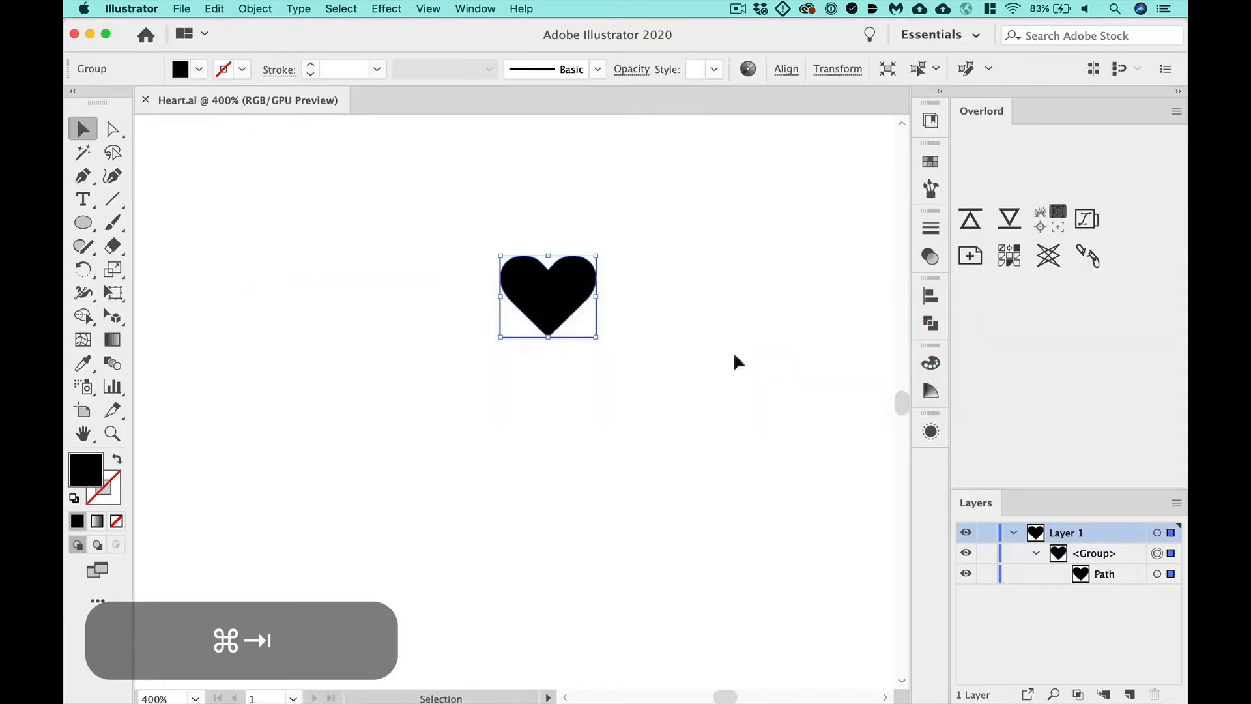
pyautogui.press('z')
pyautogui.moveTo(519, 322); pyautogui.dragTo(1011, 292)
pyautogui.moveTo(586, 308); pyautogui.dragTo(1041, 322)
pyautogui.click(617, 465)
pyautogui.click(679, 336)
pyautogui.click(565, 461)
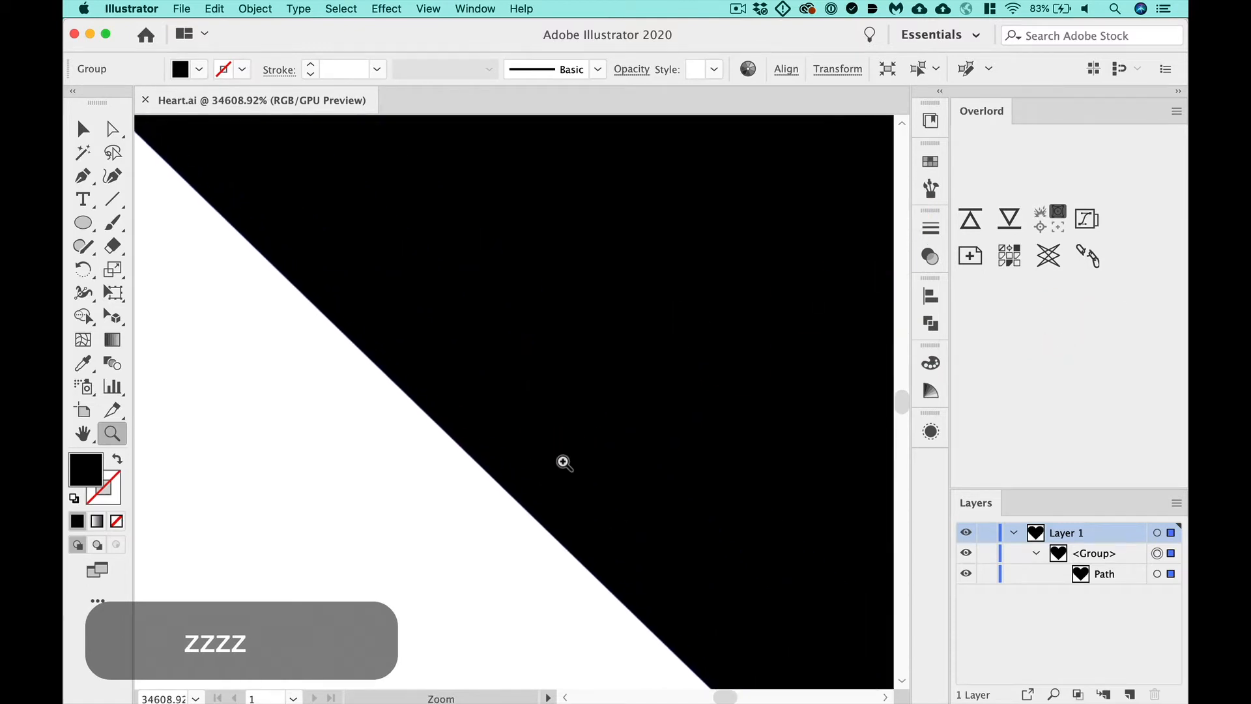
# - Switch back to After Effects and rename Shape Layer 1 as Spinner
pyautogui.press('super+Tab')
pyautogui.scroll(2, 450, 591)
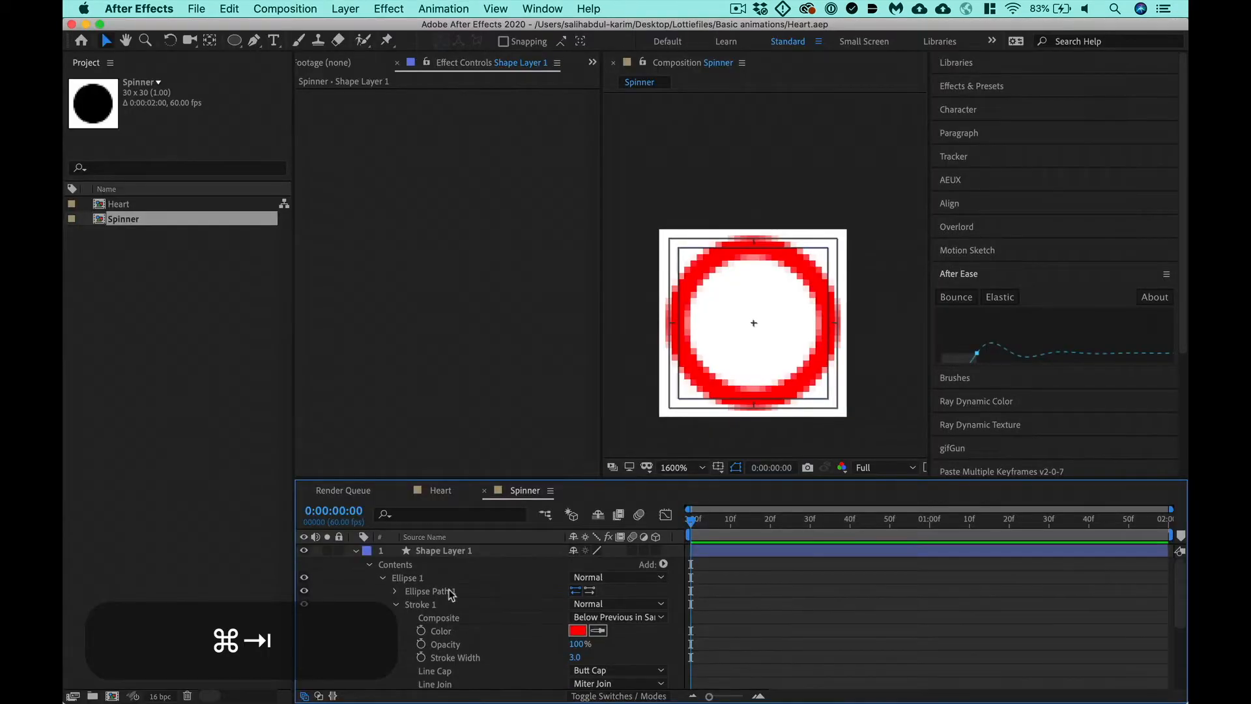
pyautogui.click(357, 551)
pyautogui.click(427, 551)
pyautogui.press('Return')
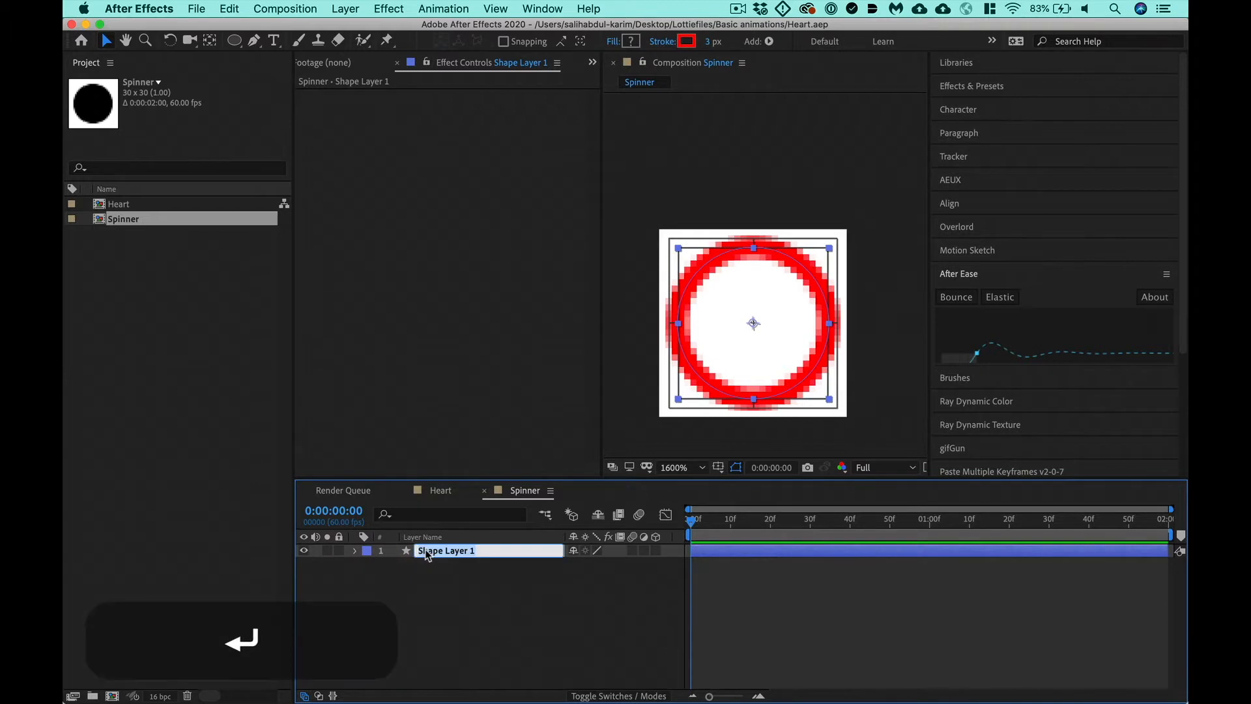
pyautogui.write('Spinner')
pyautogui.press('Return')
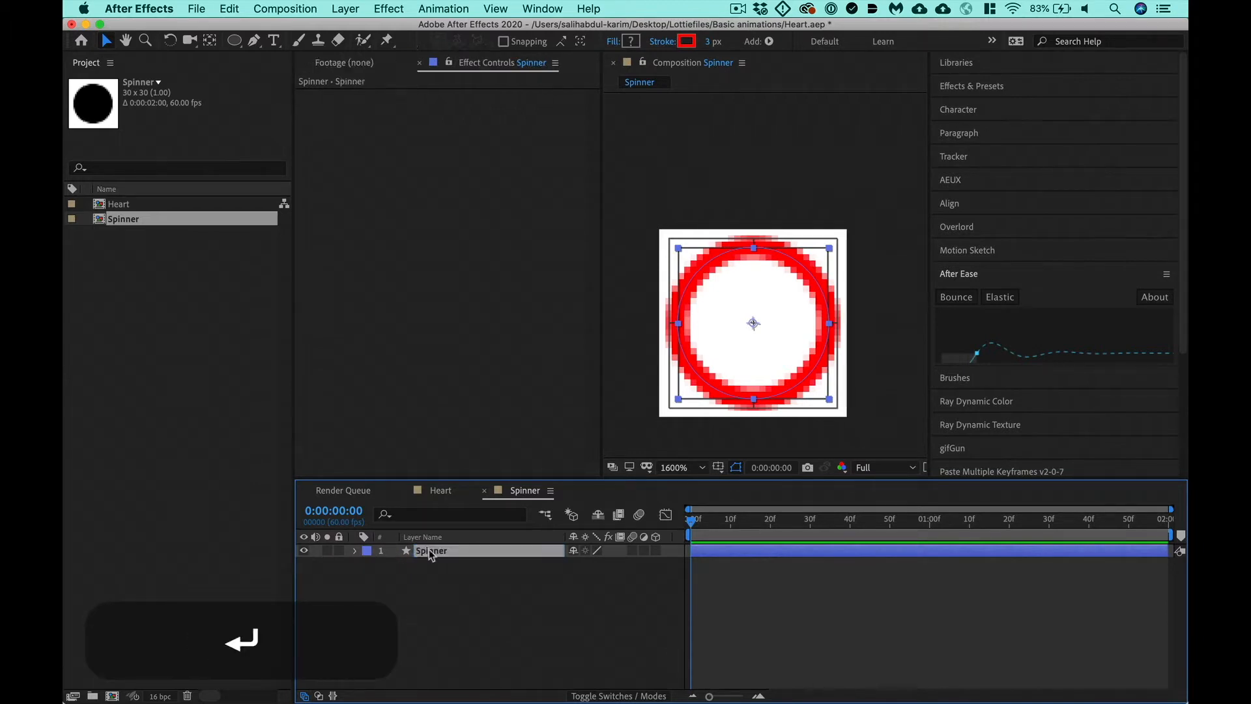
pyautogui.click(517, 637)
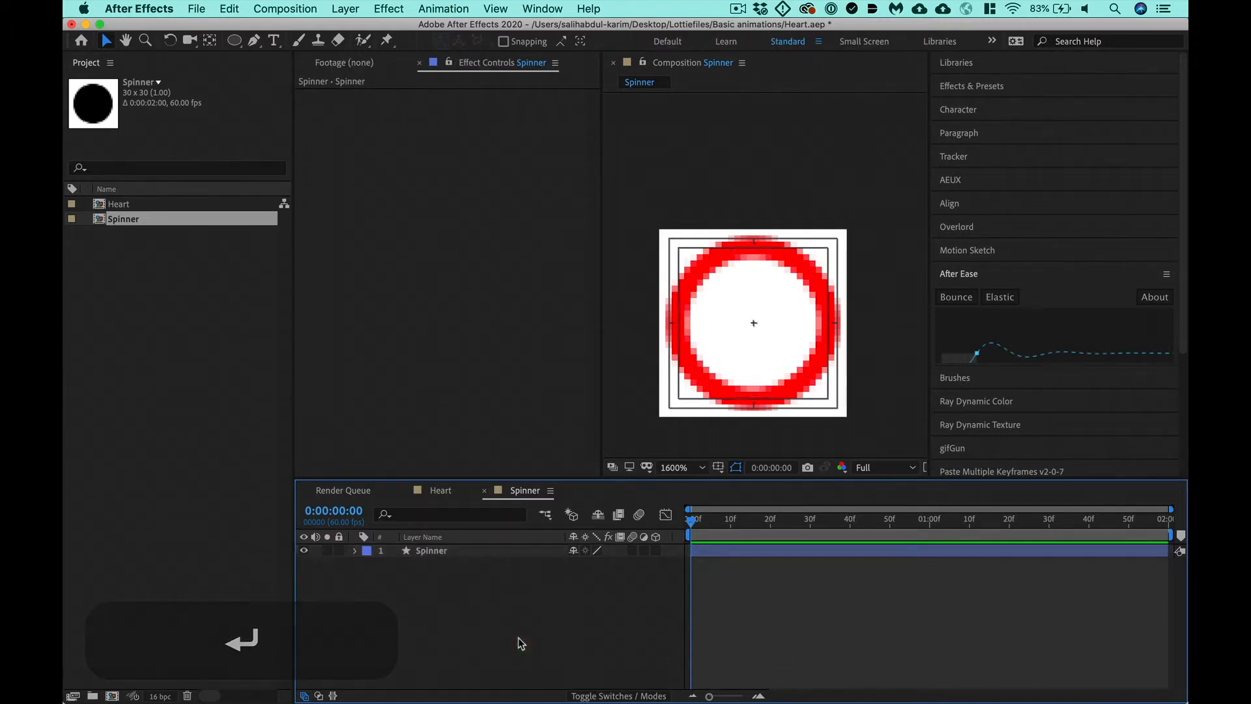
# - Add a white solid layer at composition size and place the Spinner layer above it
pyautogui.click(360, 9)
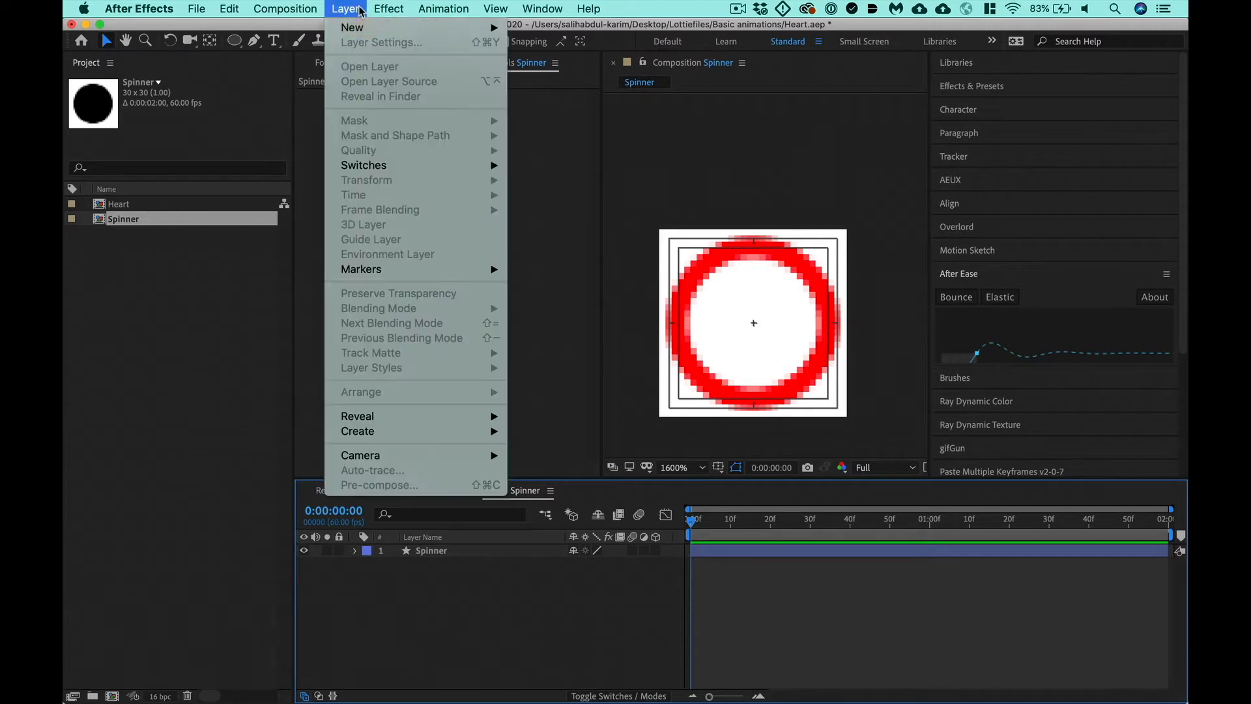
pyautogui.moveTo(367, 29)
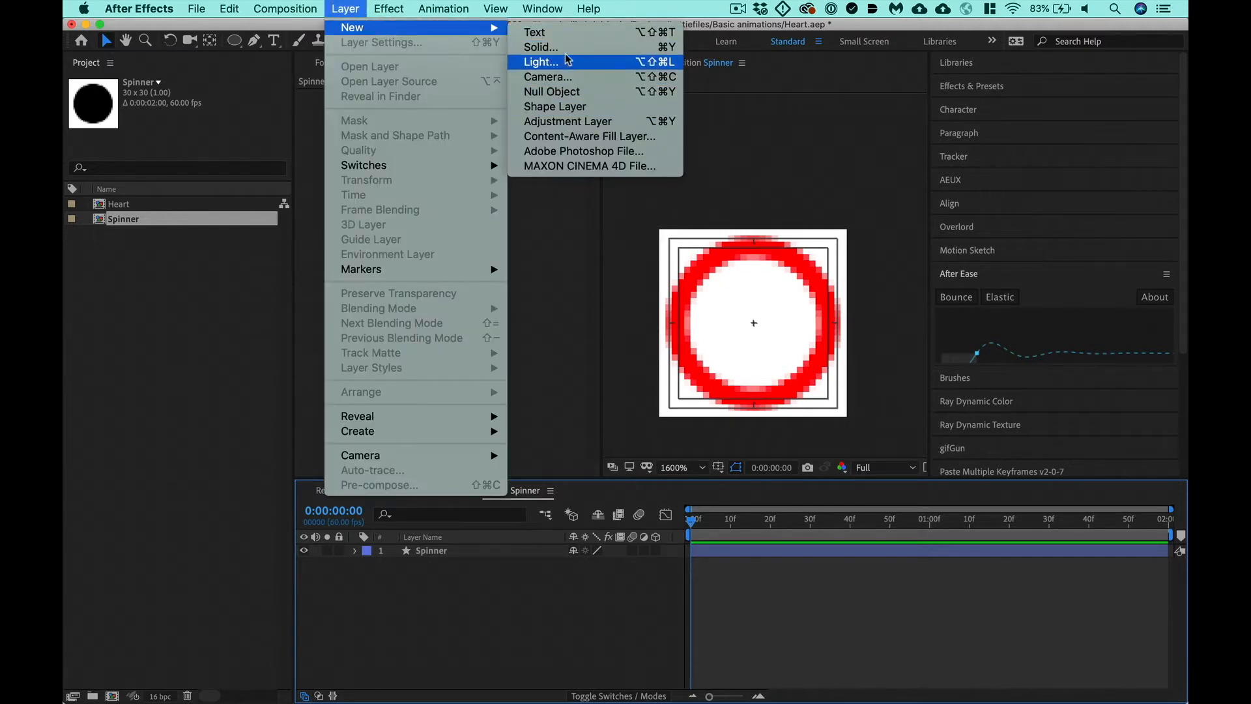
pyautogui.click(540, 47)
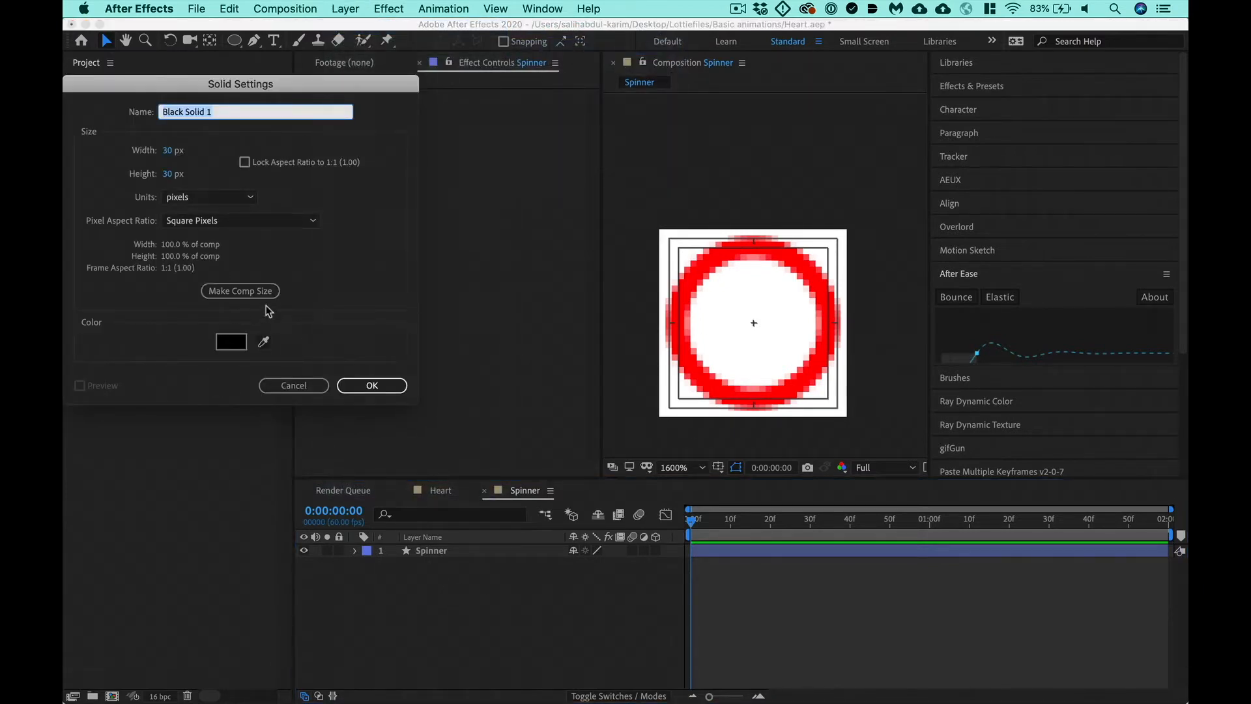
pyautogui.click(250, 292)
pyautogui.click(241, 342)
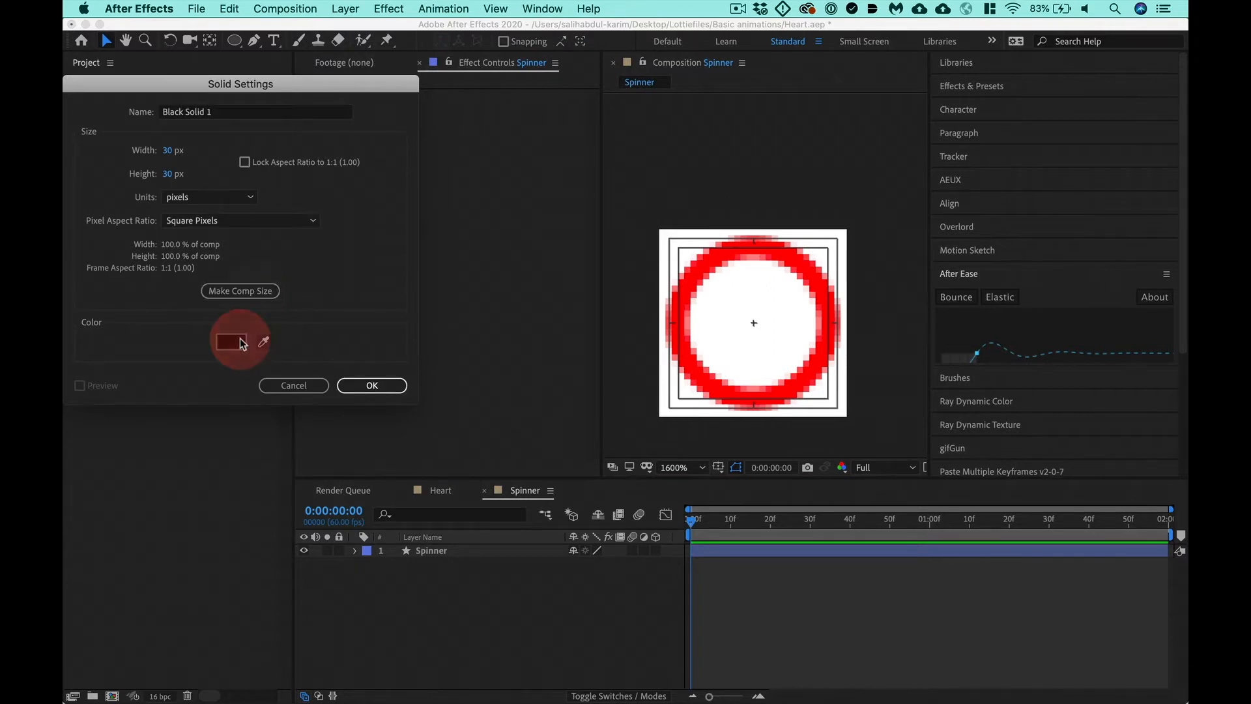
pyautogui.moveTo(146, 198); pyautogui.dragTo(65, 64)
pyautogui.press('Return')
pyautogui.press('Return')
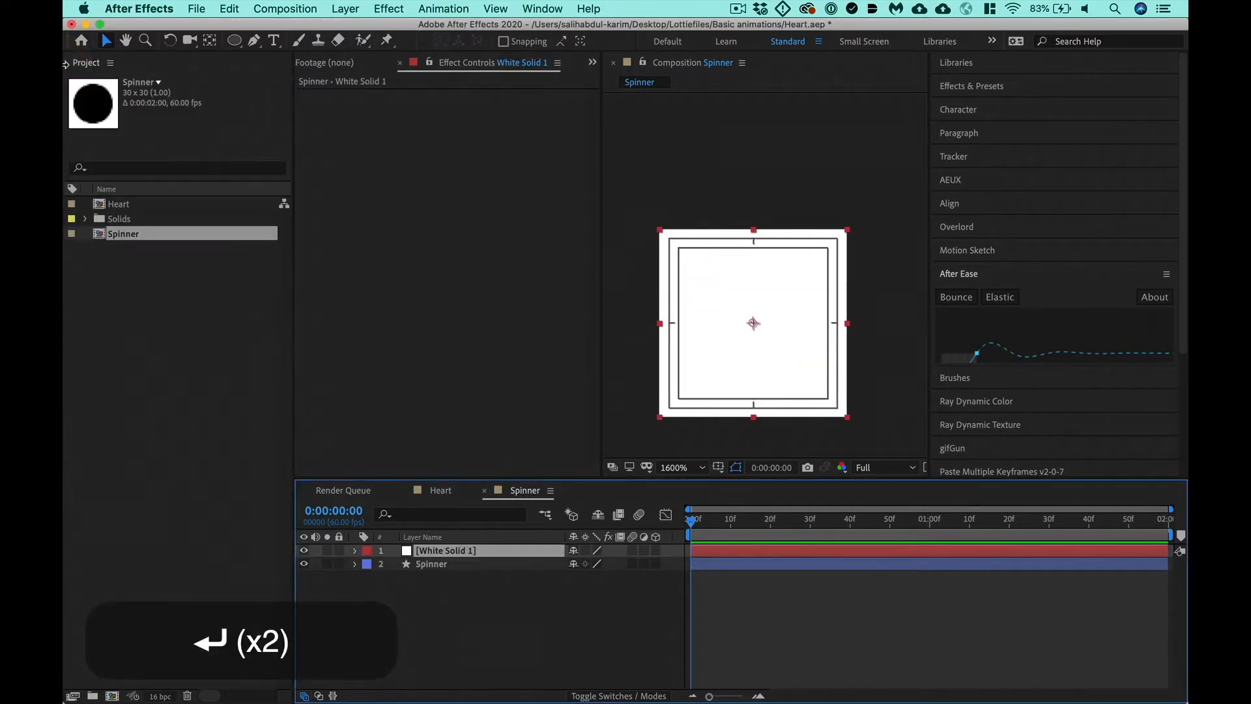
pyautogui.moveTo(430, 564); pyautogui.dragTo(450, 547)
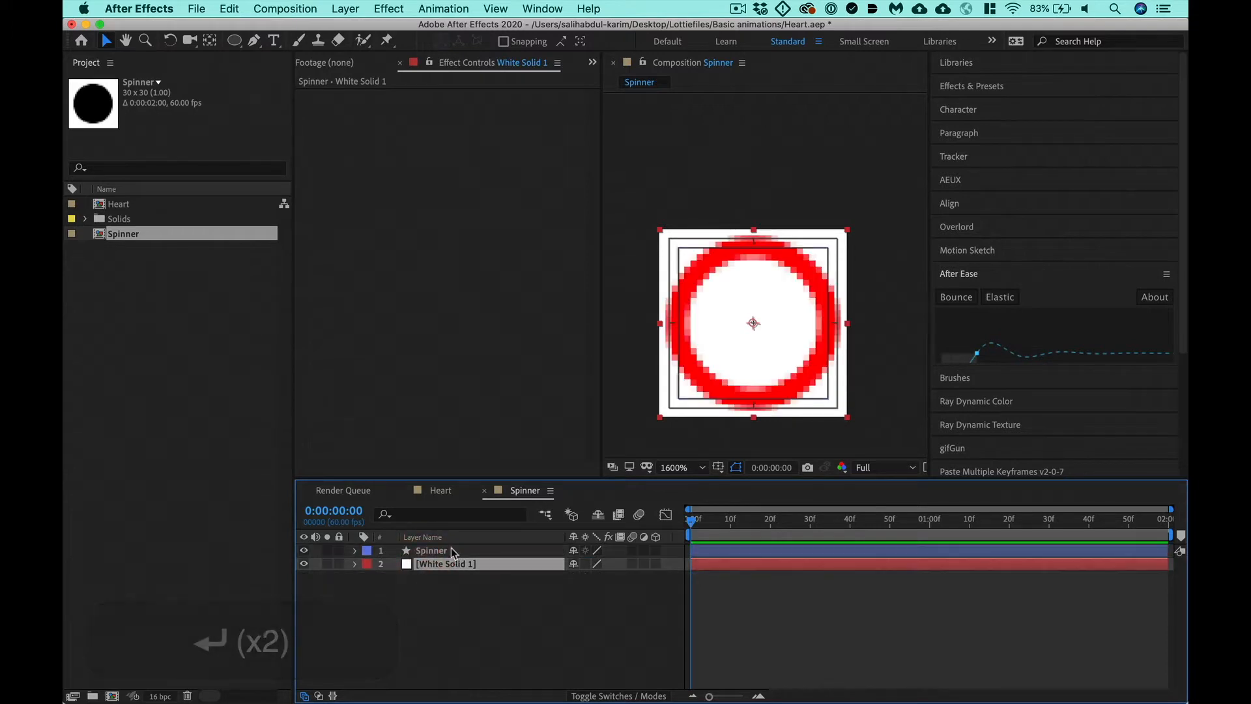
# - Show the Parent & Link column in the timeline
pyautogui.rightClick(625, 538)
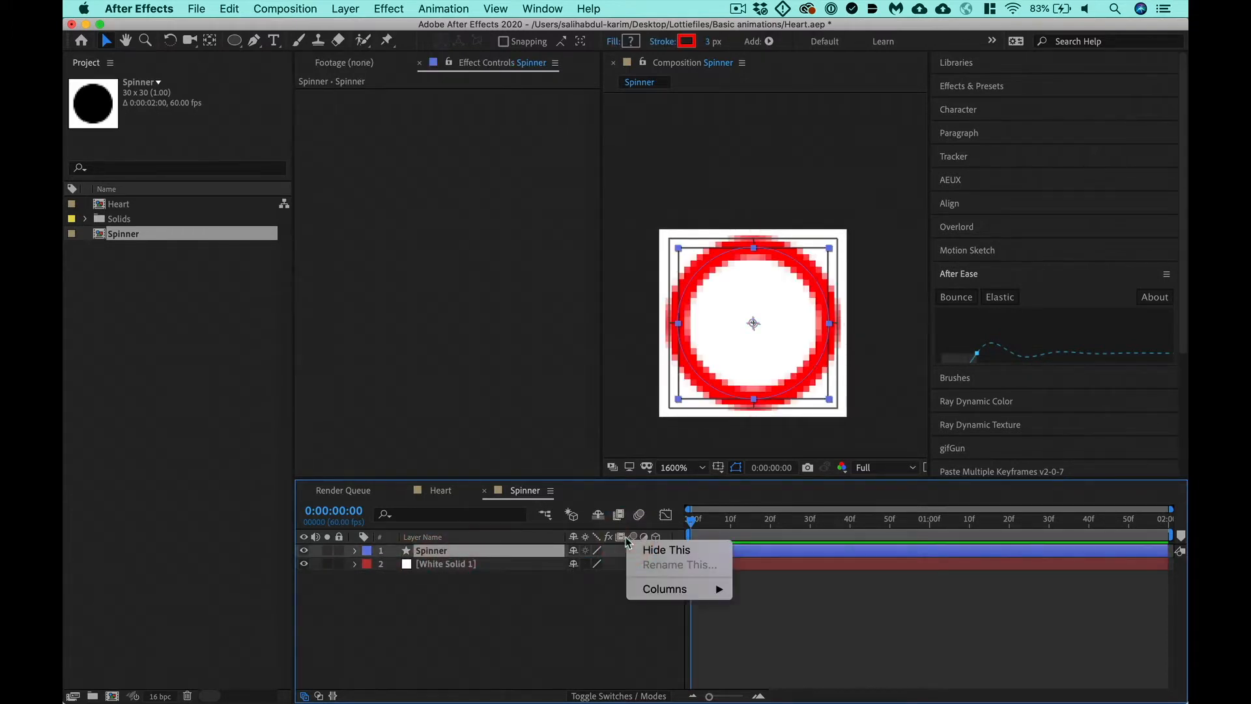
pyautogui.moveTo(691, 588)
pyautogui.click(779, 613)
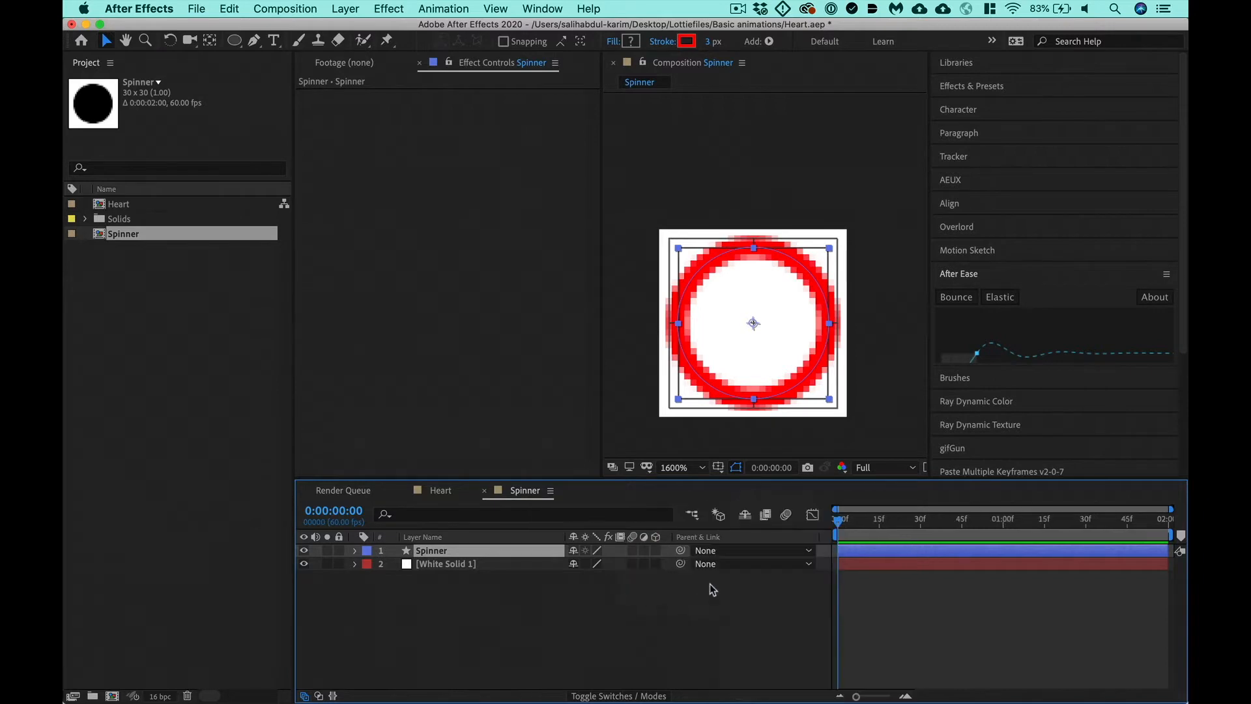
# - Parent the Spinner layer to White Solid 1, test the link by moving the solid, and undo that move
pyautogui.click(681, 551)
pyautogui.moveTo(681, 551); pyautogui.dragTo(505, 564)
pyautogui.click(505, 564)
pyautogui.press('v')
pyautogui.moveTo(749, 302); pyautogui.dragTo(748, 329)
pyautogui.press('super+z')
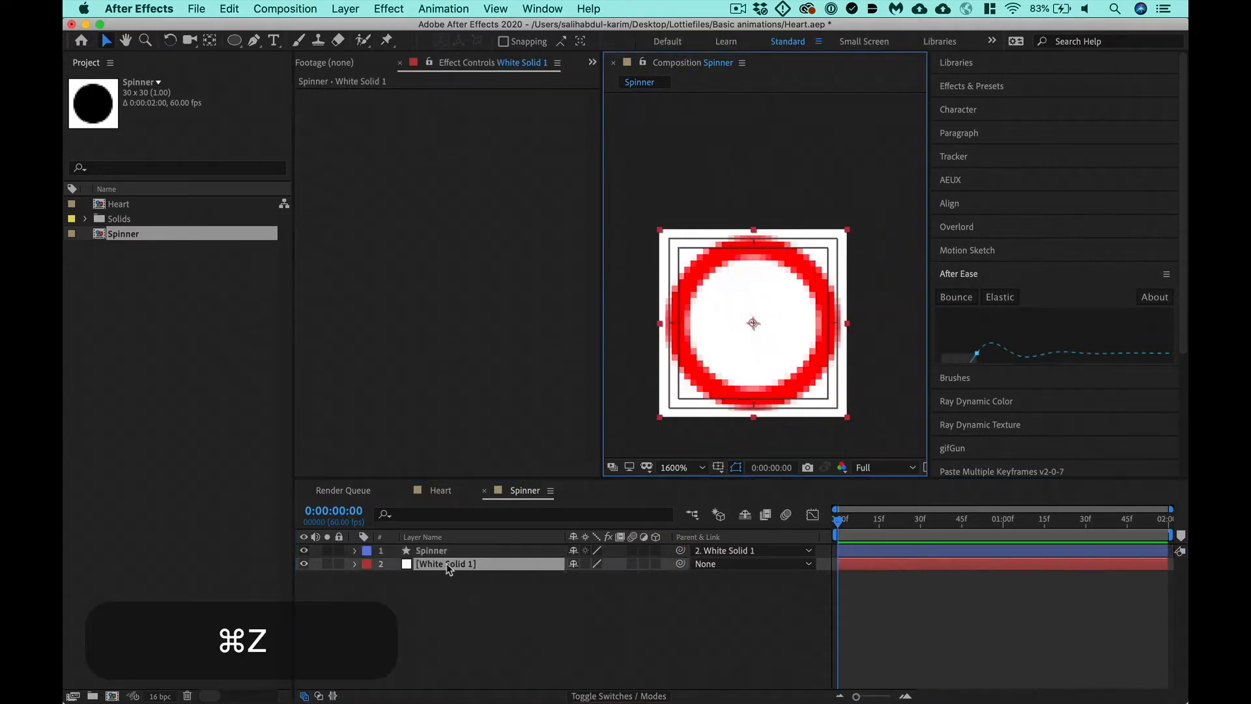
# - Resize the Spinner composition to 300 px wide by 300 px high
pyautogui.press('super+k')
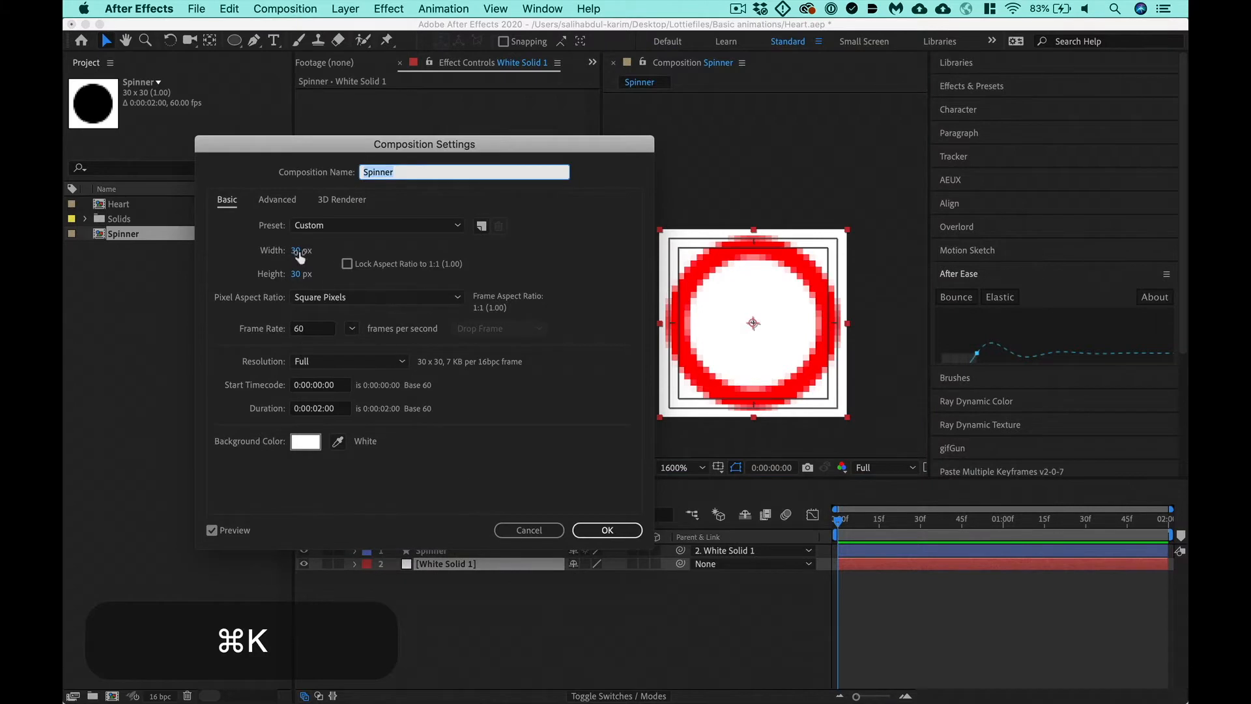
pyautogui.click(297, 251)
pyautogui.write('300')
pyautogui.press('Tab')
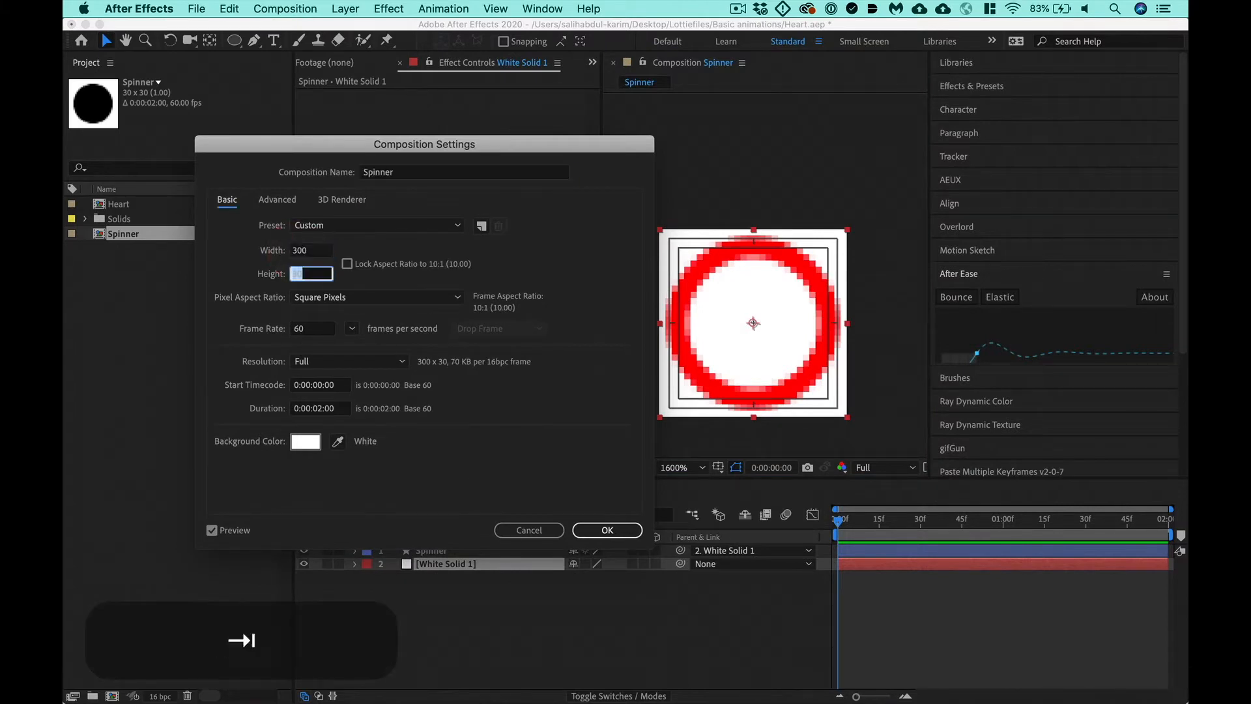
pyautogui.write('300')
pyautogui.press('Return')
# - Scale White Solid 1 up with its parented spinner and fit the solid exactly to the composition
pyautogui.press('z')
pyautogui.keyDown('alt'); pyautogui.click(746, 266); pyautogui.keyUp('alt')
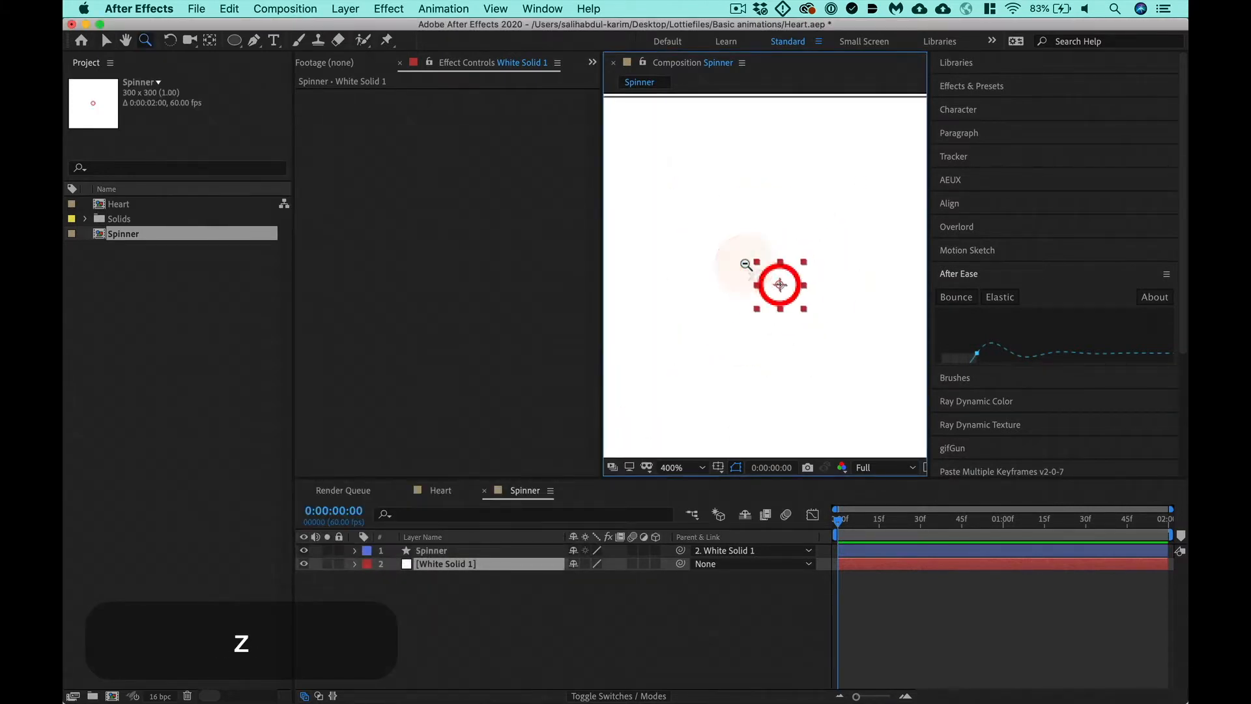
pyautogui.keyDown('alt'); pyautogui.click(746, 264); pyautogui.keyUp('alt')
pyautogui.press('s')
pyautogui.moveTo(587, 578); pyautogui.dragTo(1184, 558)
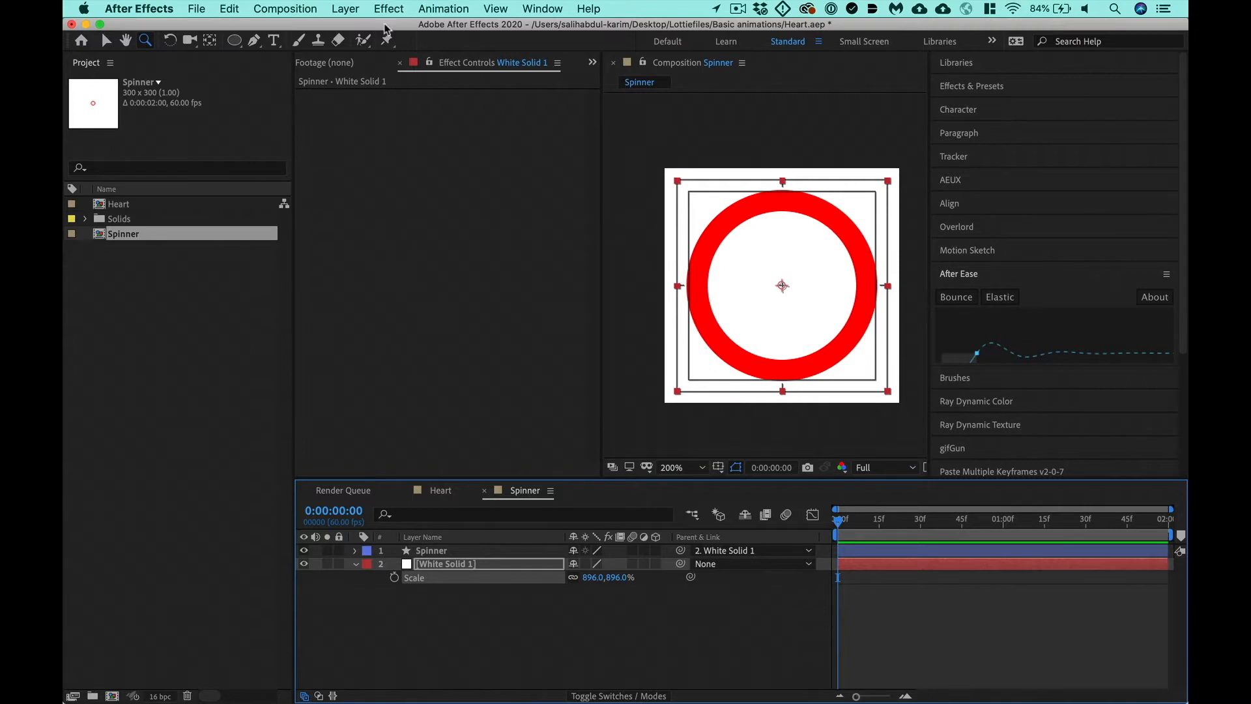
pyautogui.click(338, 10)
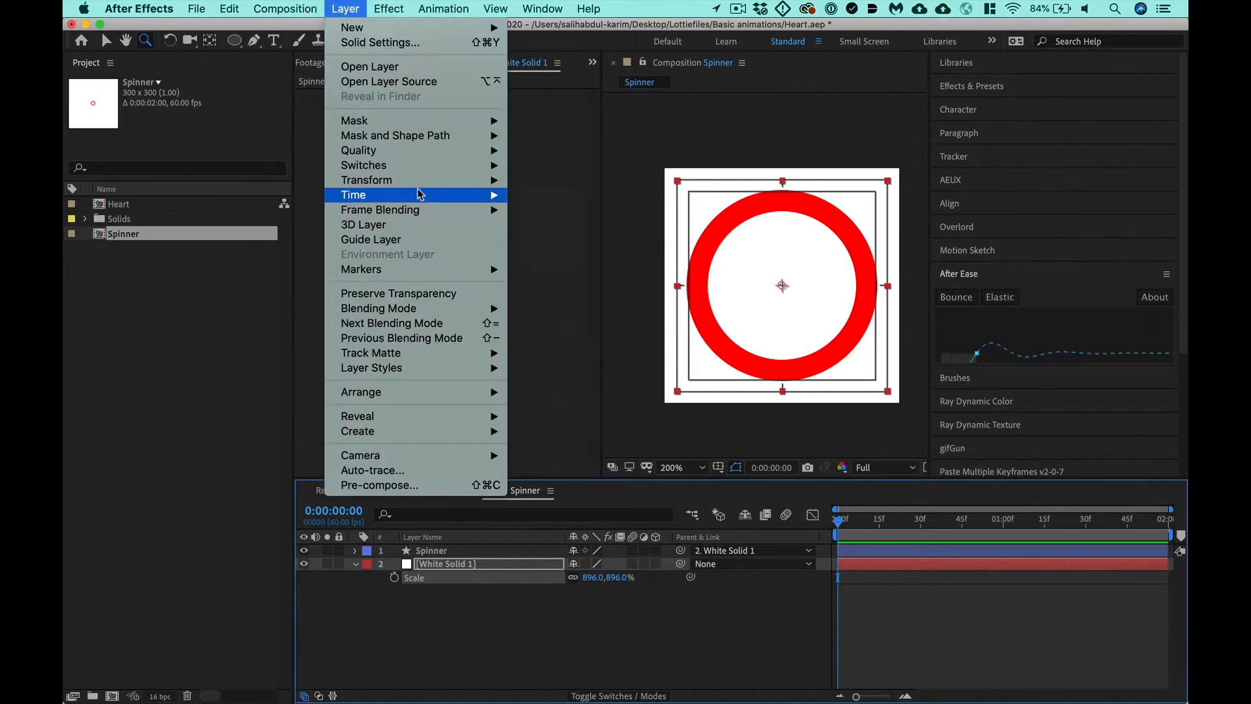
pyautogui.moveTo(419, 189)
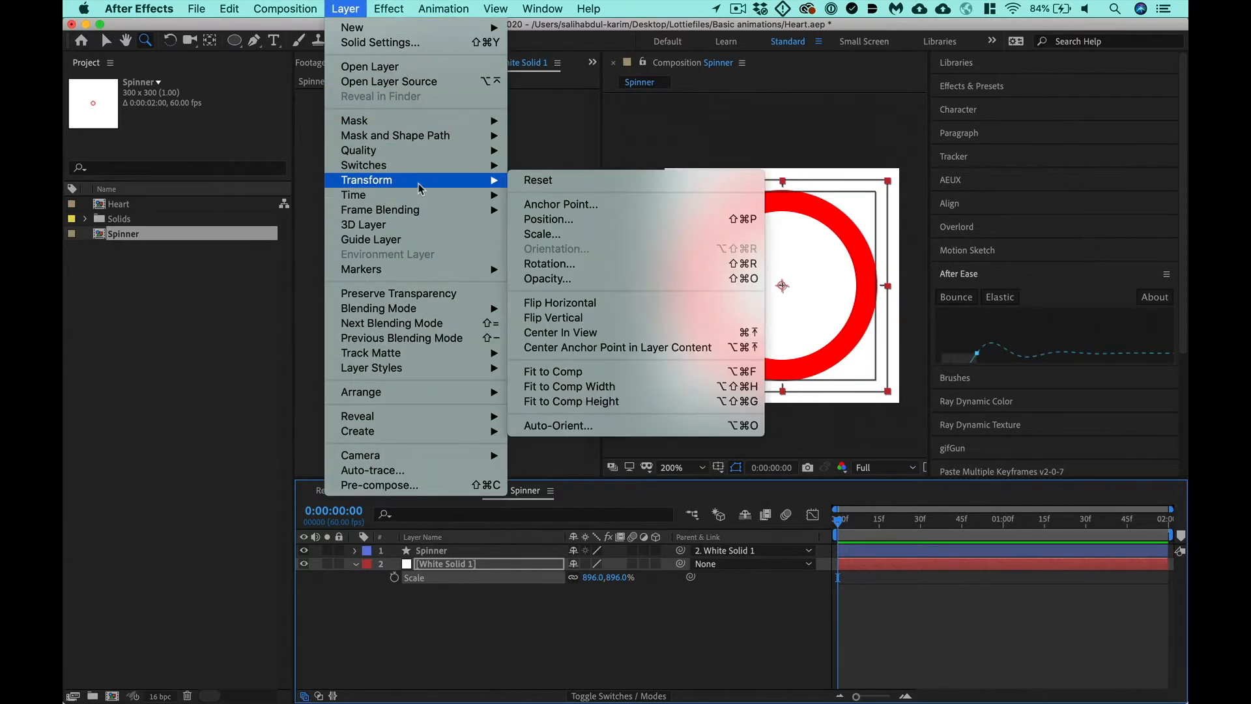
pyautogui.click(633, 377)
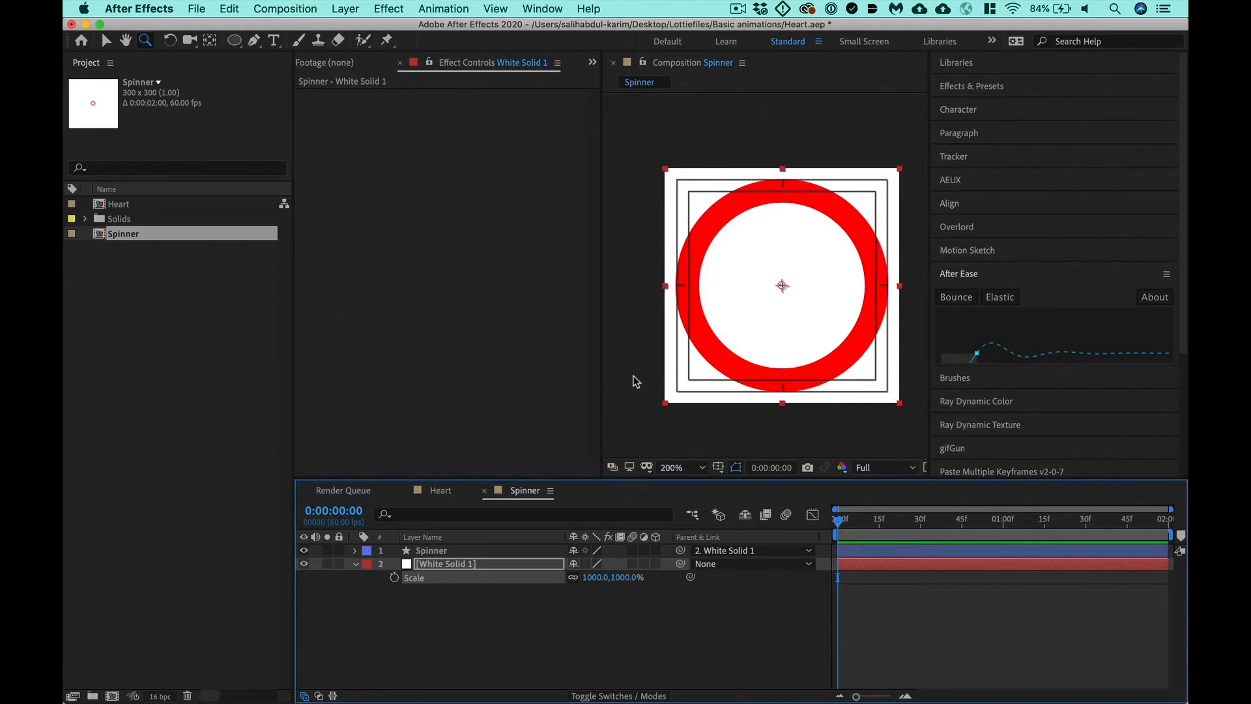
# - Switch to Chrome to view the material loading animation on LottieFiles, and return to After Effects
pyautogui.click(479, 551)
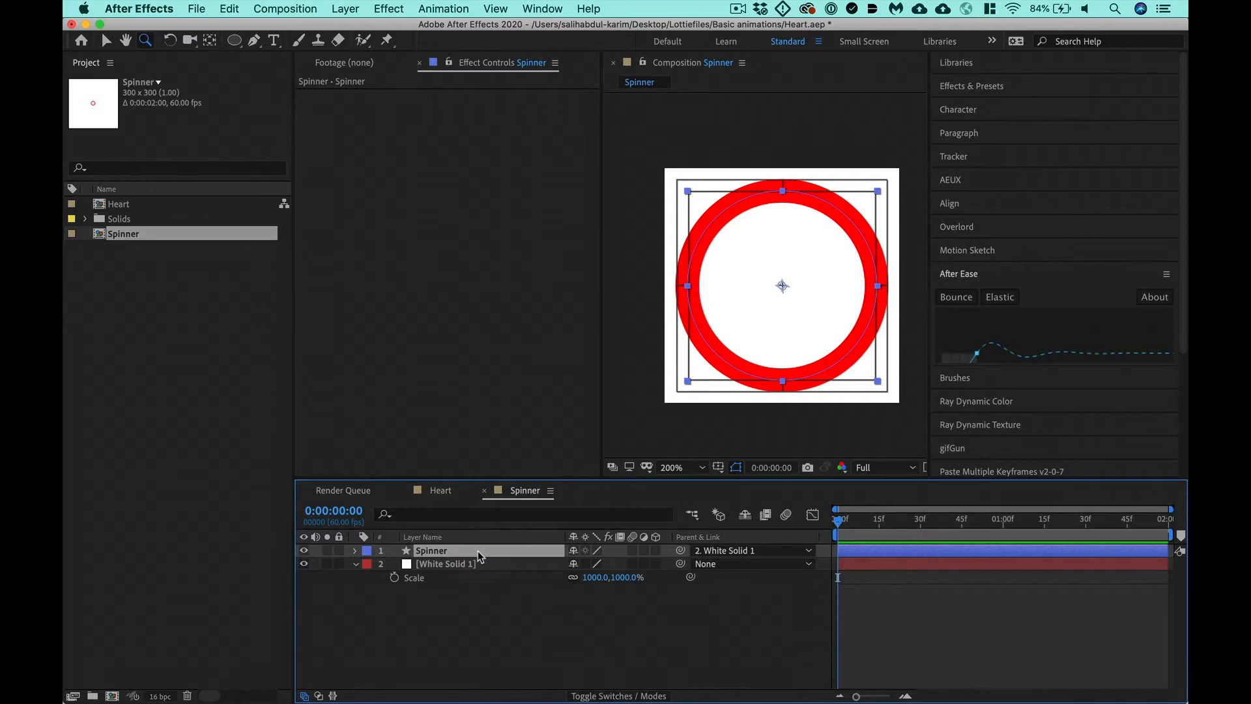
pyautogui.press('super+Tab')
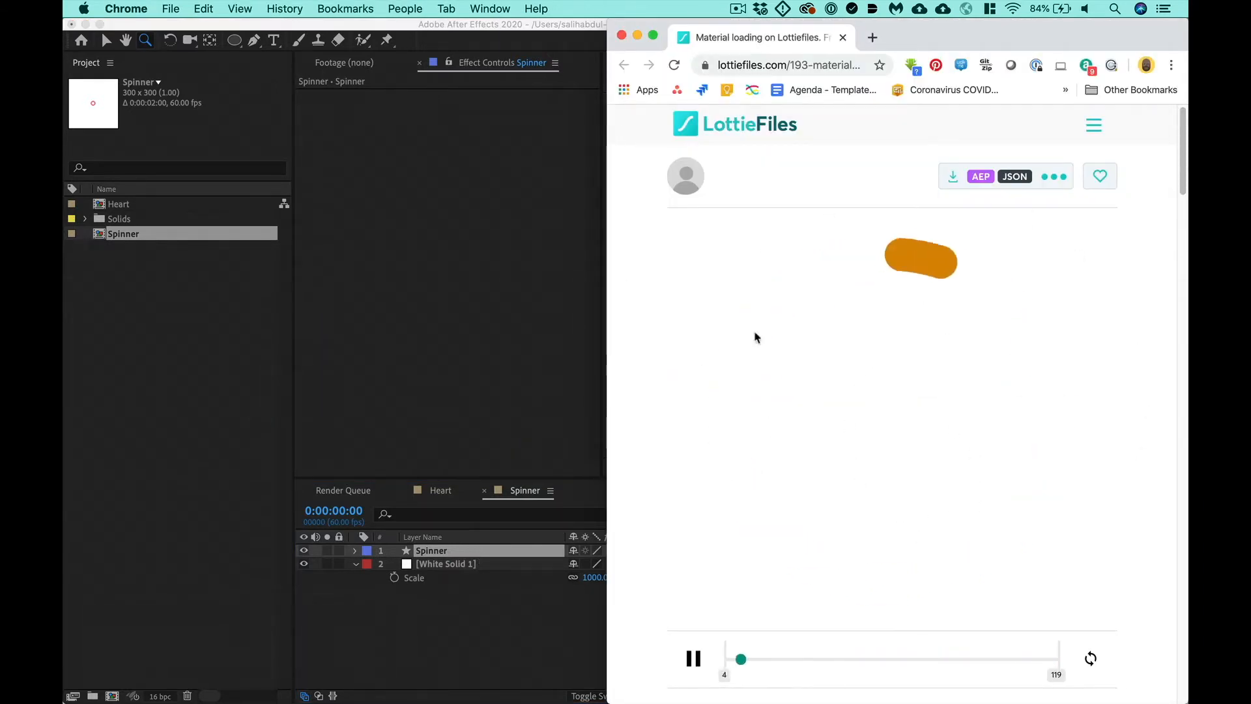
pyautogui.click(502, 606)
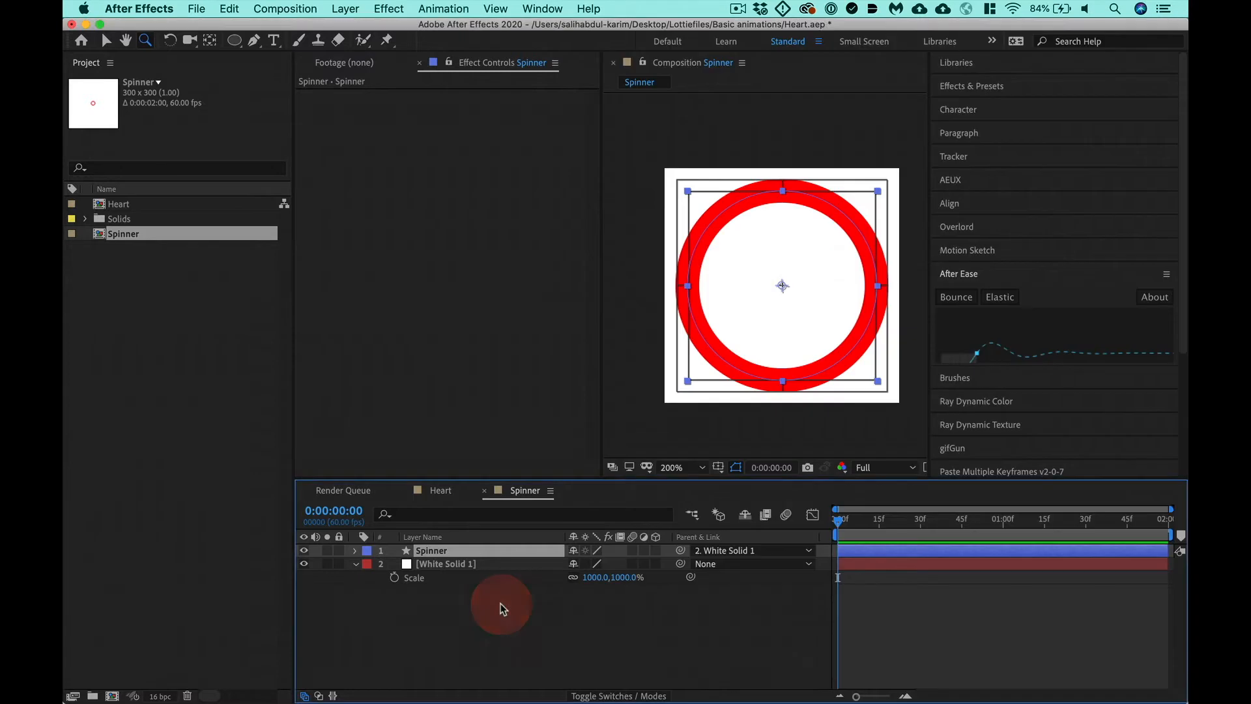
# - Add Trim Paths to the Spinner layer's contents and reveal its Start, End and Offset properties
pyautogui.click(354, 552)
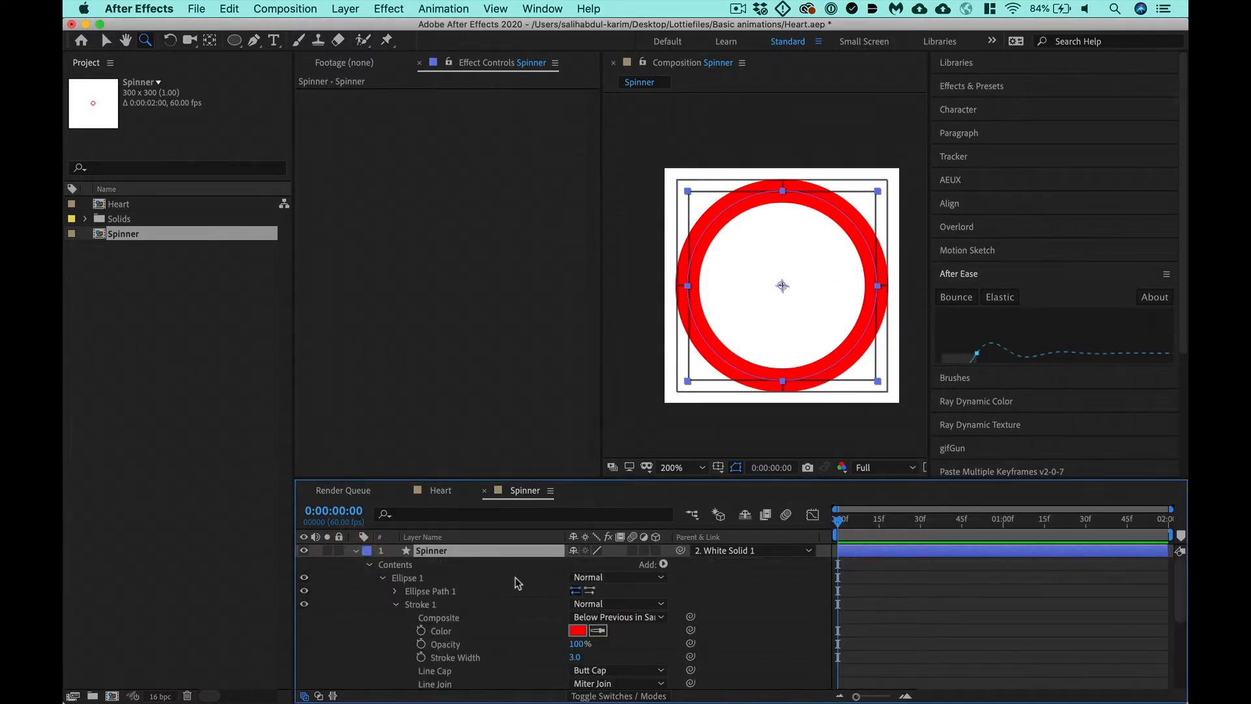
pyautogui.click(408, 564)
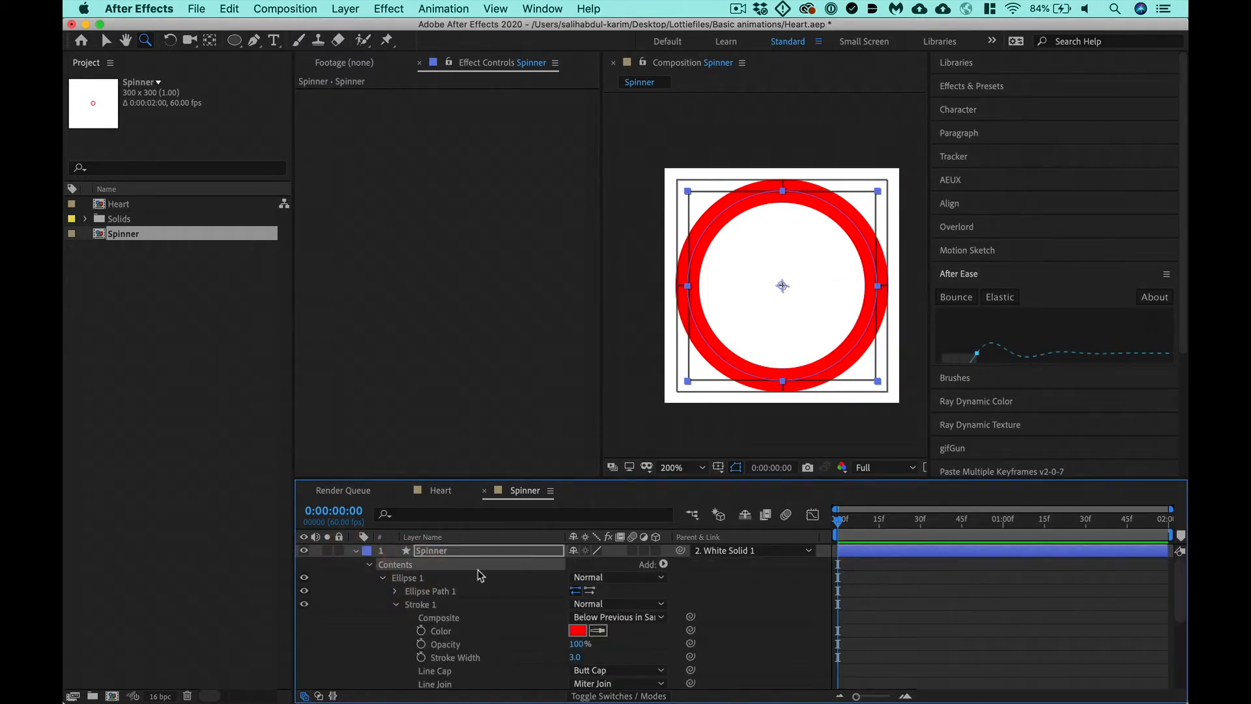
pyautogui.click(664, 565)
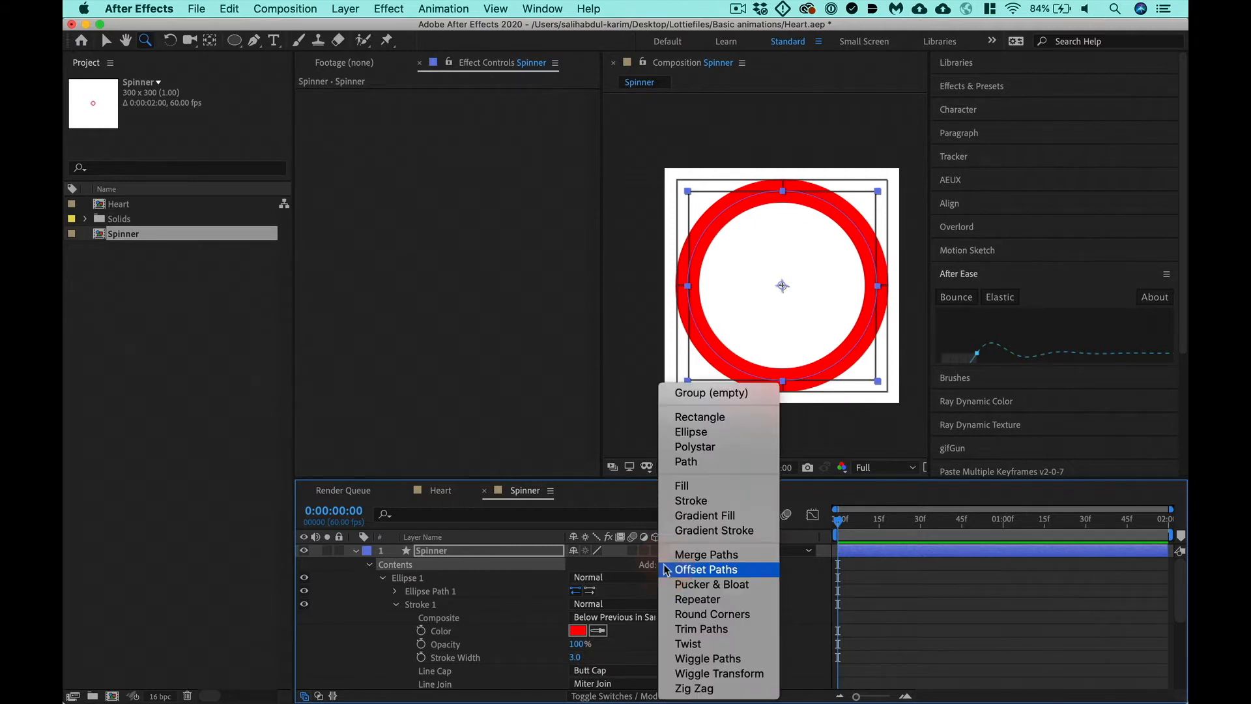
pyautogui.click(709, 628)
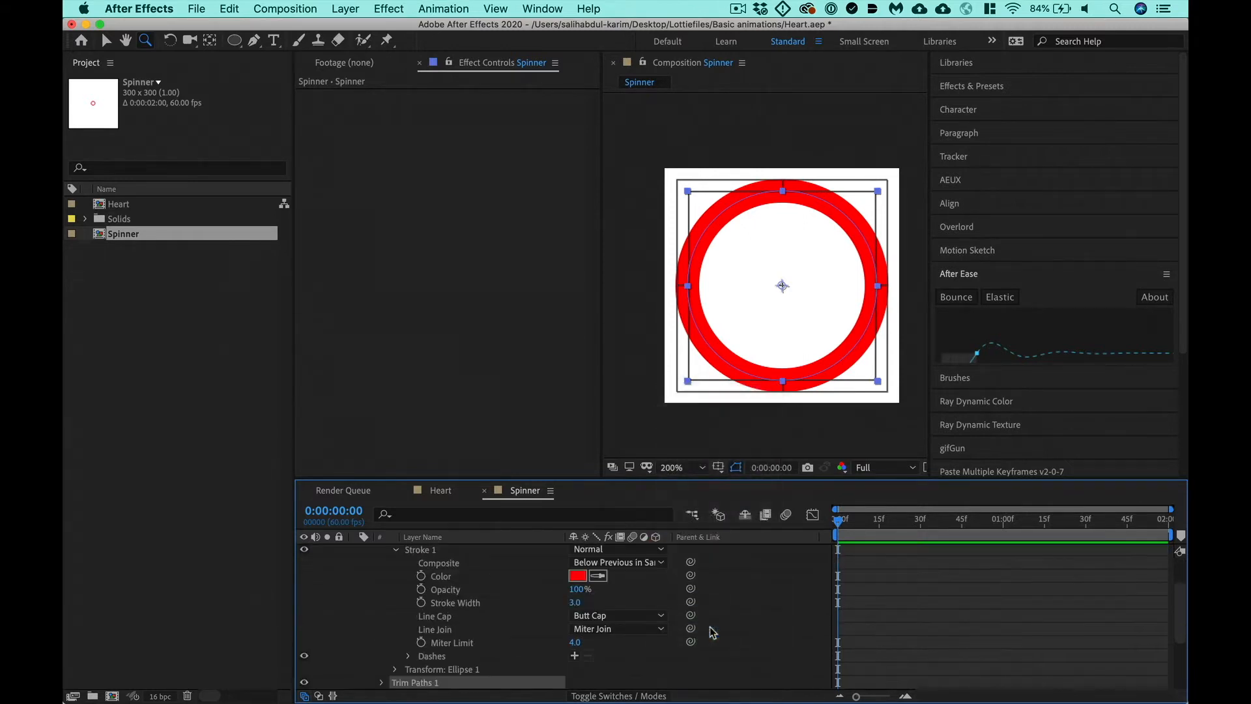
pyautogui.scroll(-3, 400, 644)
pyautogui.click(382, 604)
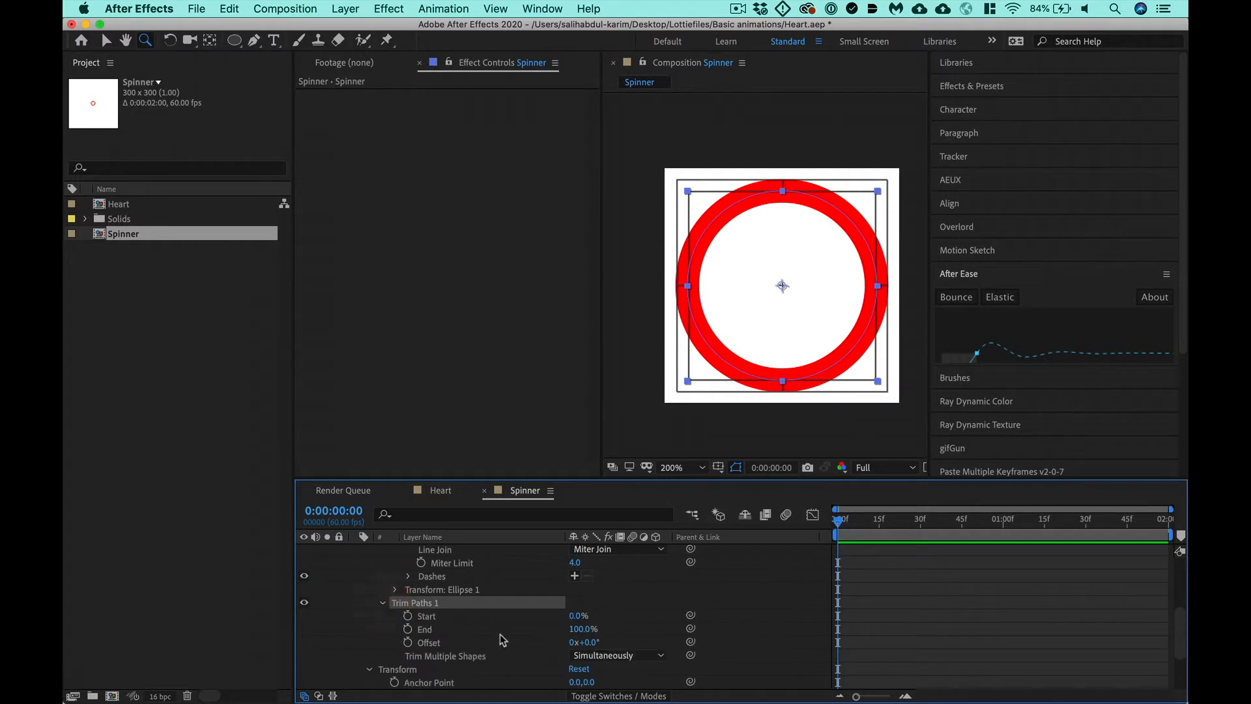
pyautogui.click(433, 617)
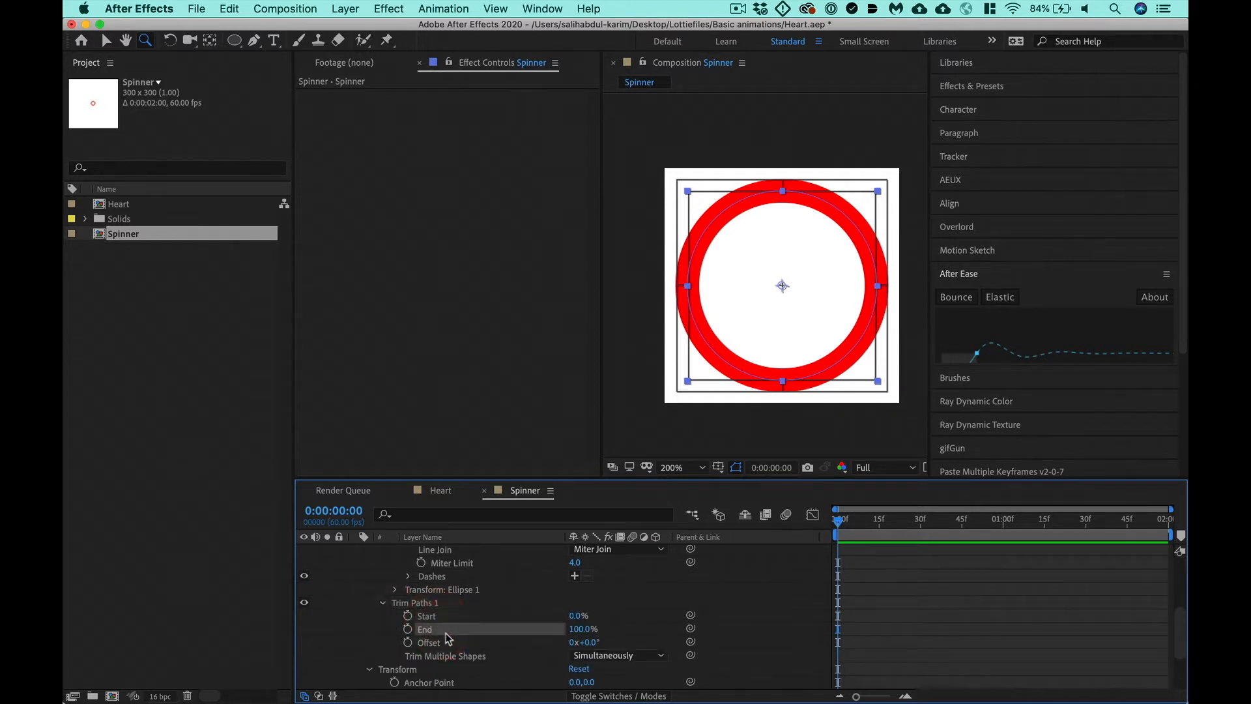
pyautogui.click(492, 644)
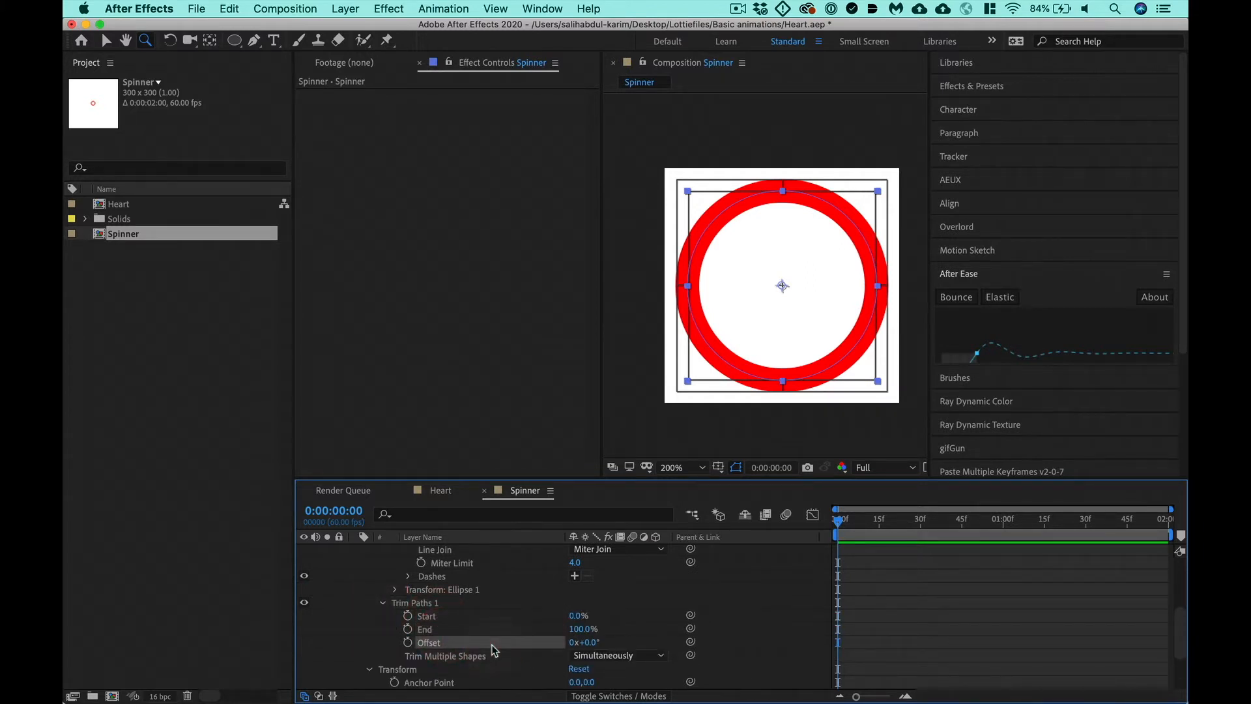
# - Try trimming the red circle with different End values in Trim Paths 1
pyautogui.click(576, 630)
pyautogui.moveTo(564, 630); pyautogui.dragTo(631, 640)
pyautogui.press('super+z')
# - Set the Trim Paths Start to 25% and End to 75%
pyautogui.click(576, 615)
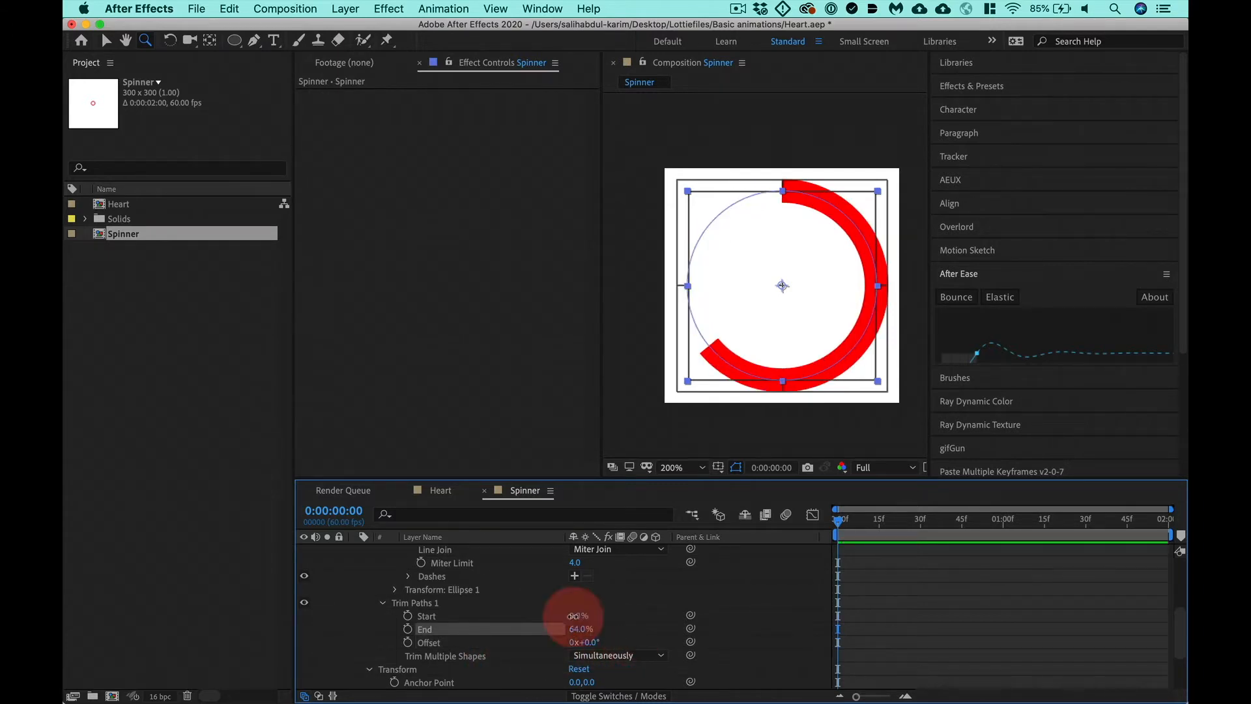
pyautogui.write('25')
pyautogui.press('Tab')
pyautogui.write('75')
pyautogui.press('Return')
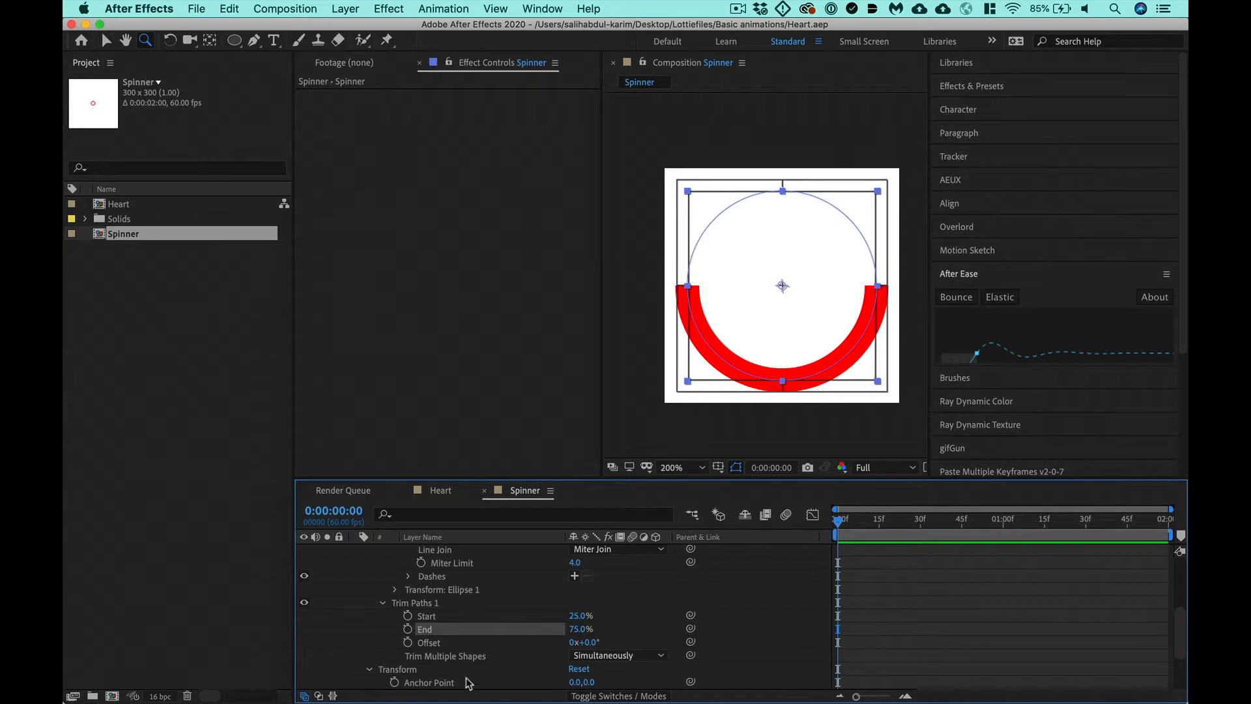
# - Change the line cap of the ellipse's Stroke 1 to Round Cap
pyautogui.scroll(5, 428, 662)
pyautogui.click(589, 645)
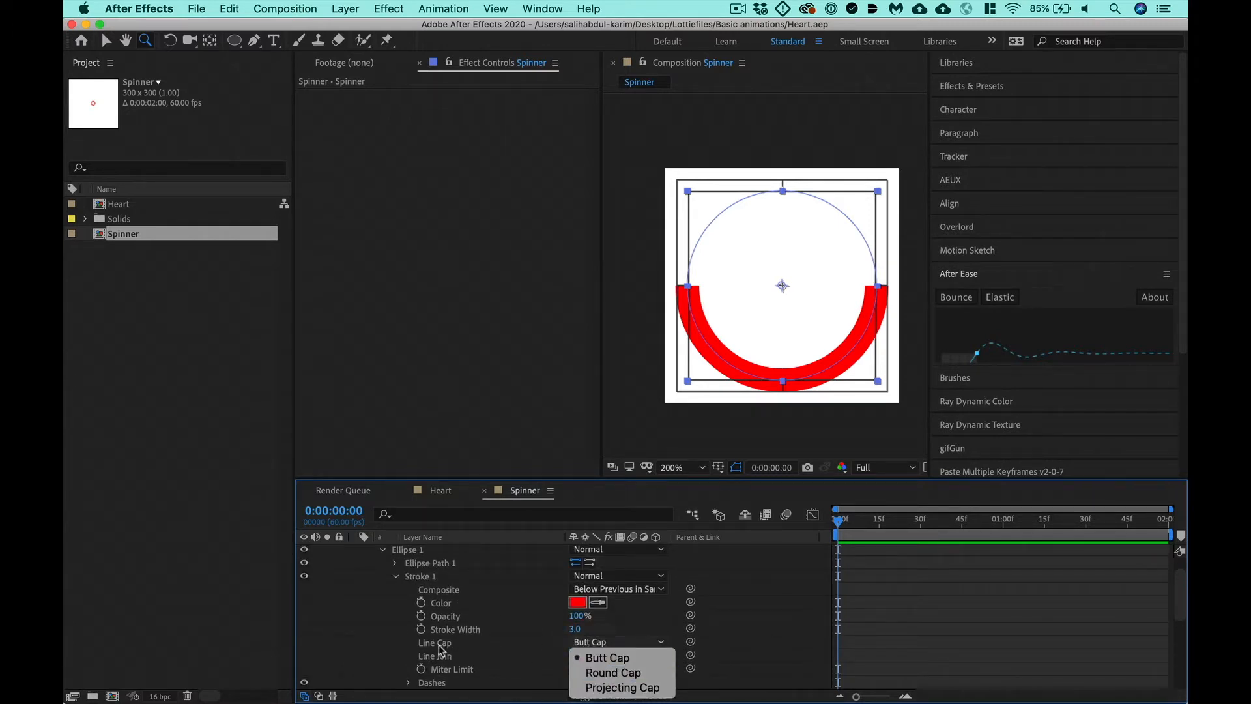
pyautogui.click(612, 672)
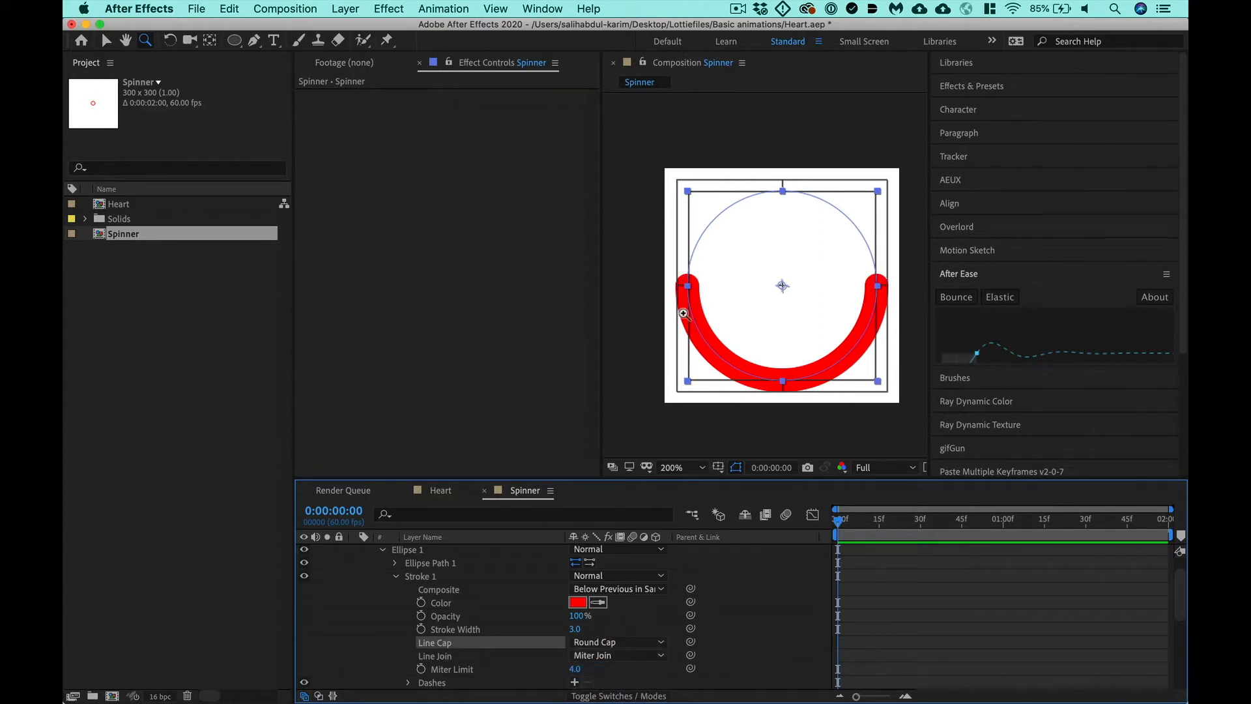
pyautogui.click(622, 641)
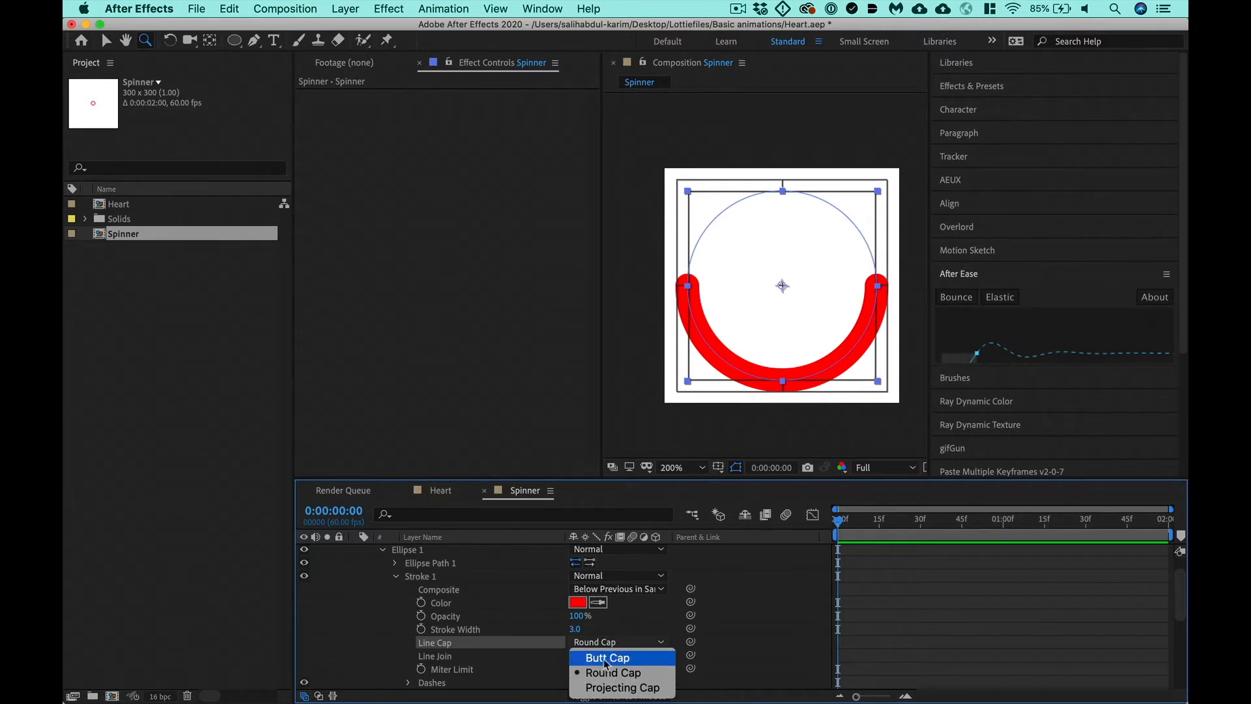
pyautogui.click(791, 628)
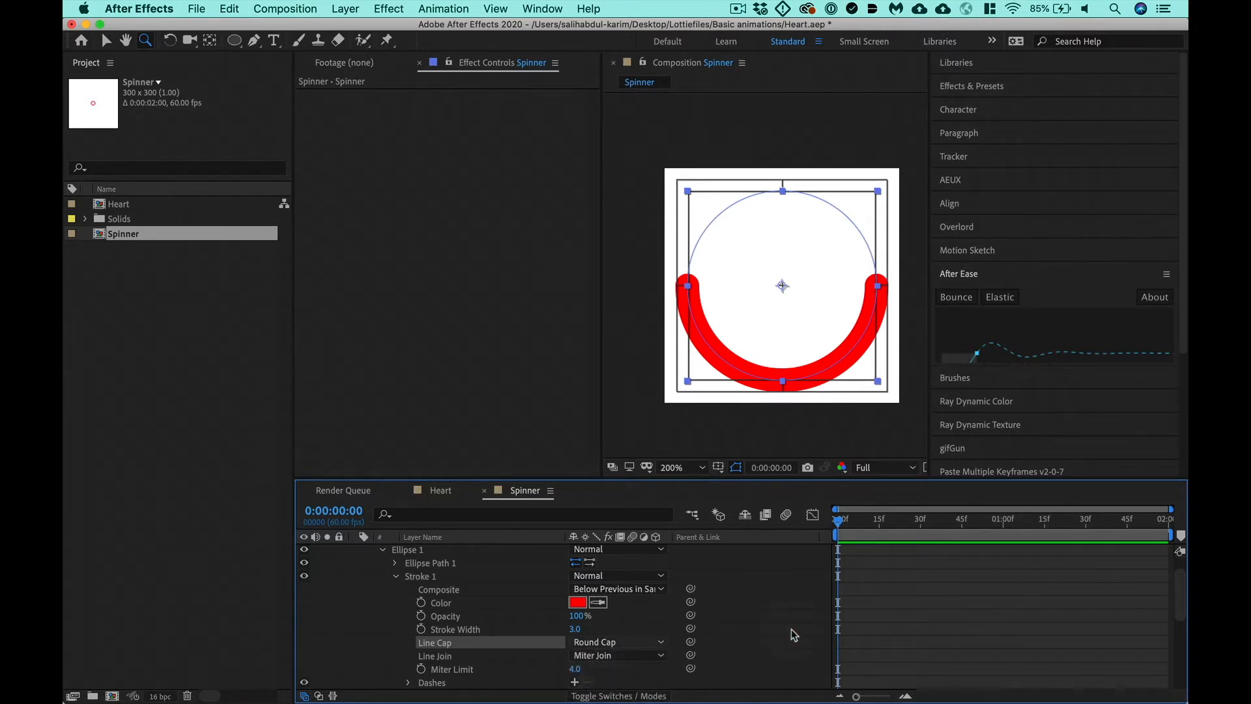
# - Enable keyframing at 0:00:00:00 for the Trim Paths Start, End and Offset properties
pyautogui.scroll(-6, 442, 629)
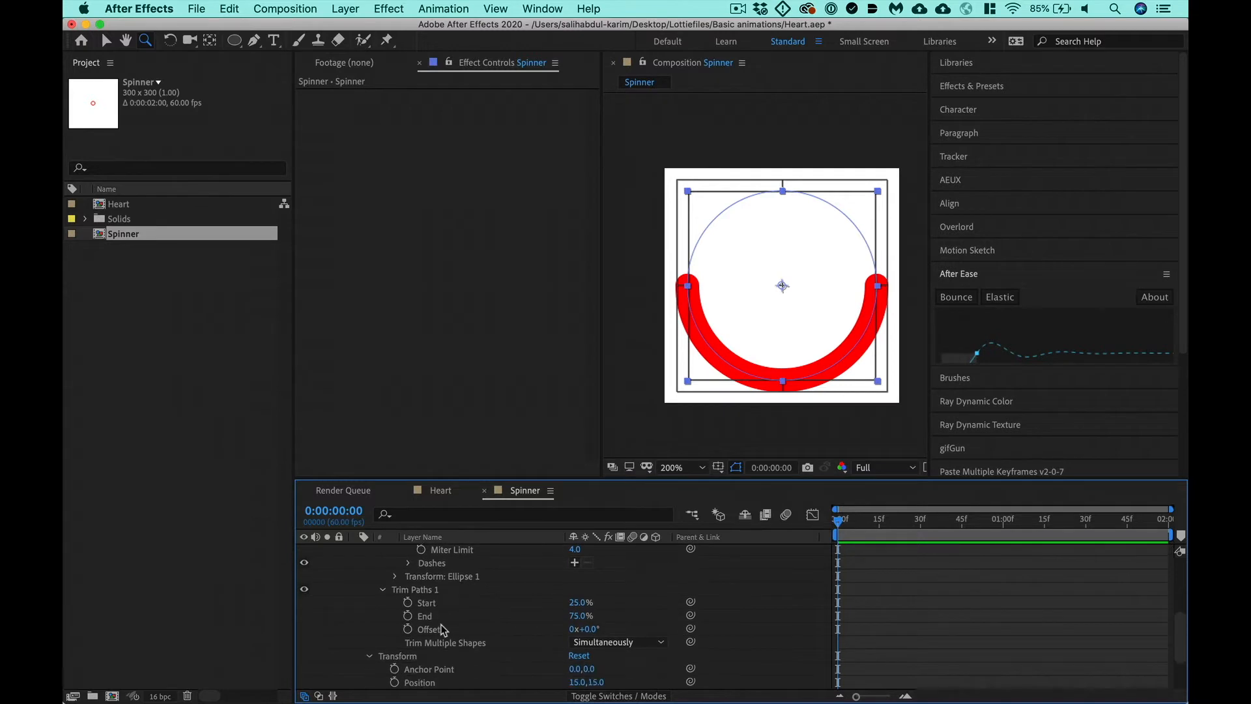
pyautogui.click(407, 602)
pyautogui.click(408, 614)
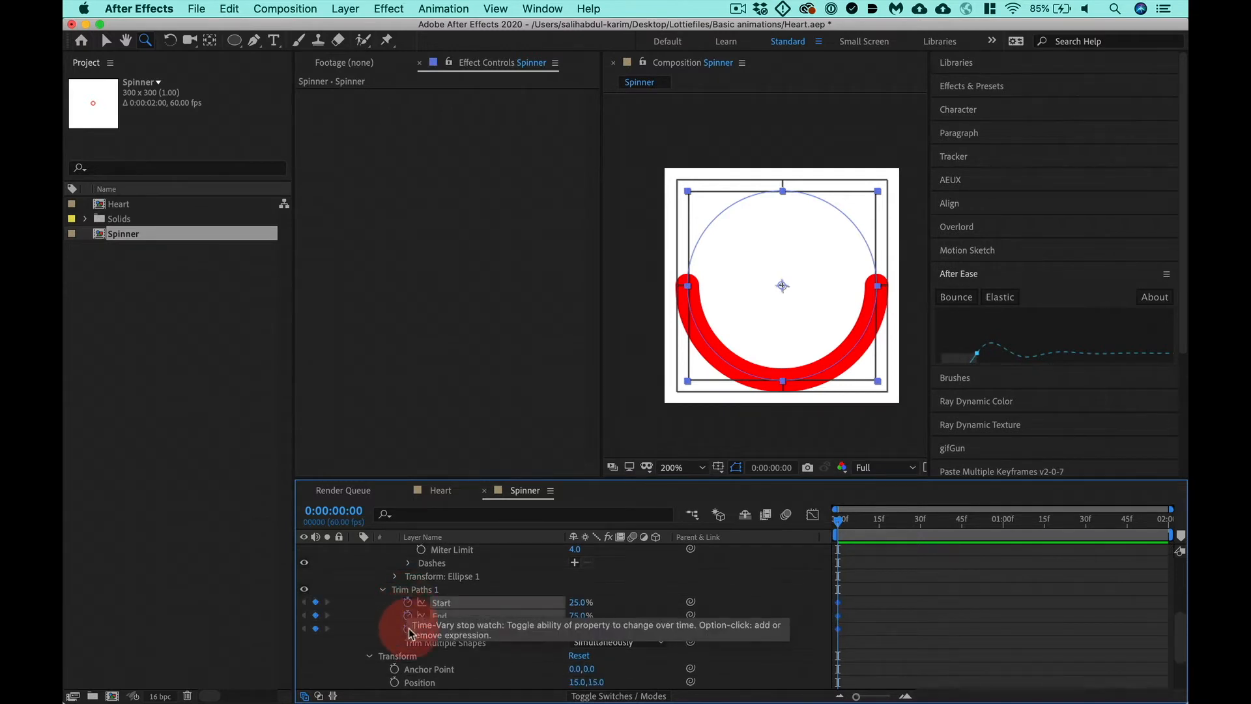
pyautogui.click(408, 629)
# - Add Start, End and Offset keyframes for Trim Paths 1 at 0:00:00:43 and deselect everything
pyautogui.moveTo(893, 525); pyautogui.dragTo(956, 525)
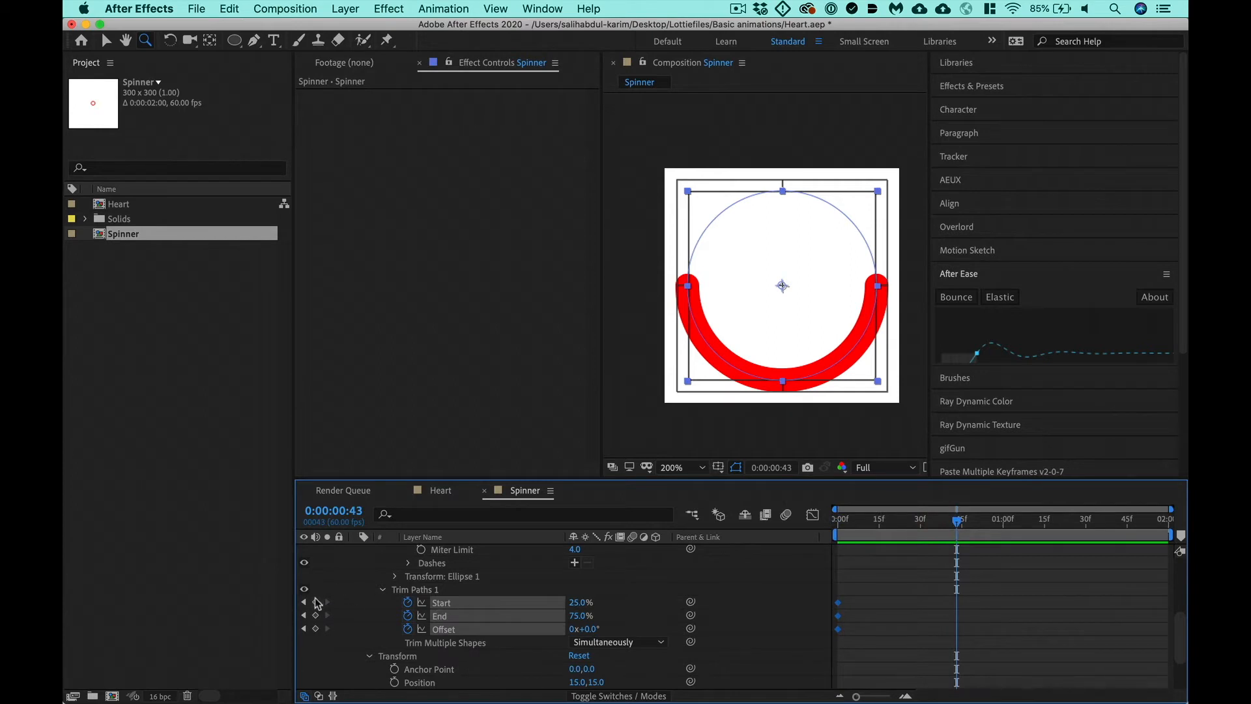
pyautogui.click(316, 601)
pyautogui.click(316, 615)
pyautogui.click(315, 629)
pyautogui.press('shift+super+a')
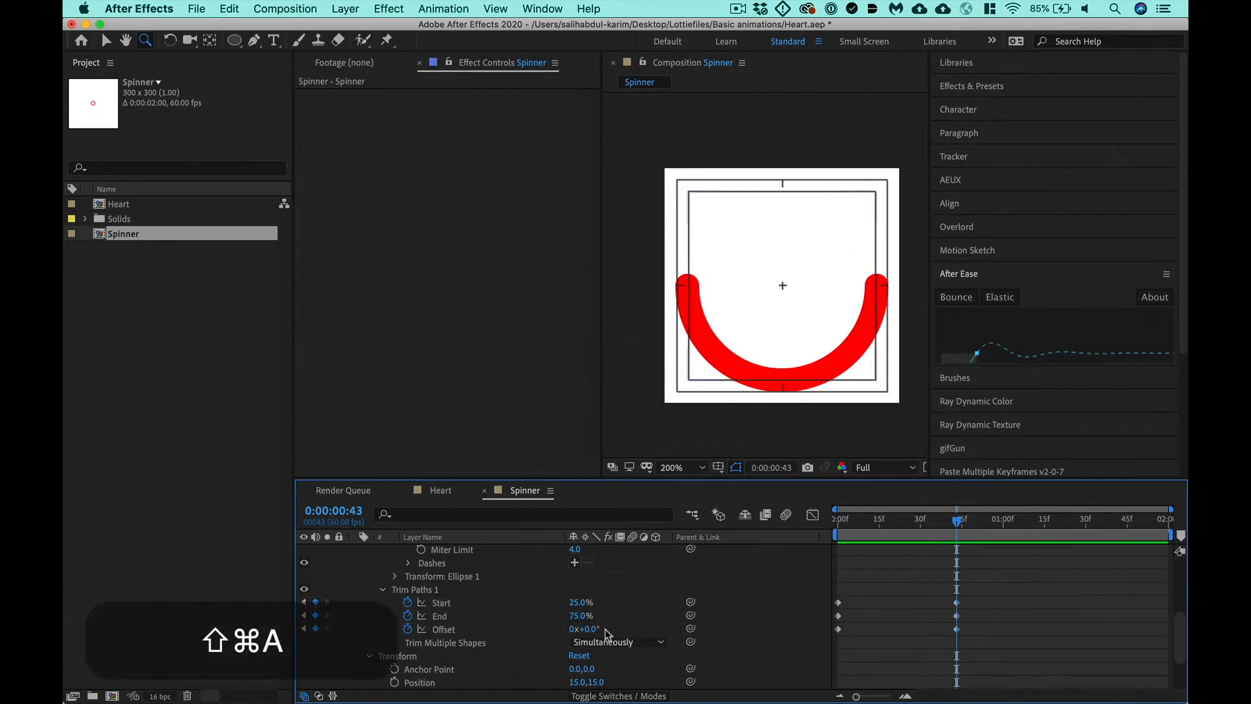
# - Try out rotating the arc through several turns by varying the Trim Paths Offset at 0:00:00:43
pyautogui.moveTo(593, 629); pyautogui.dragTo(564, 640)
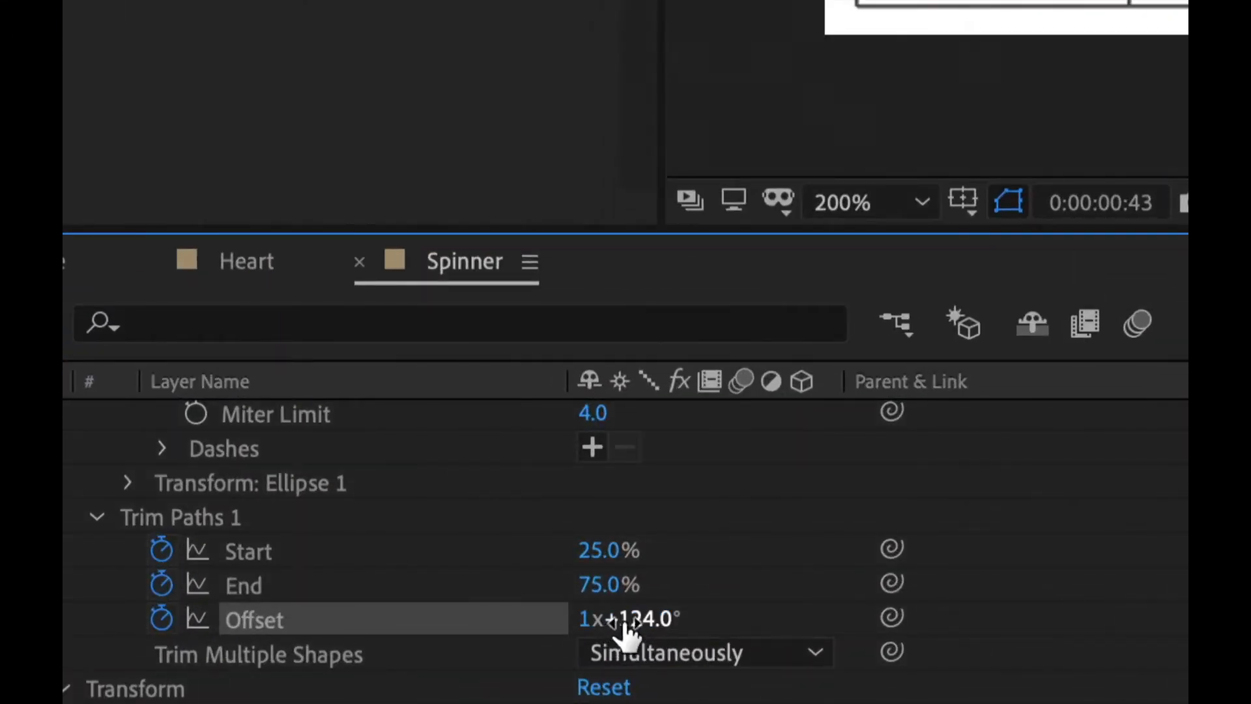
pyautogui.moveTo(624, 632); pyautogui.dragTo(1247, 591)
pyautogui.moveTo(382, 627); pyautogui.dragTo(858, 629)
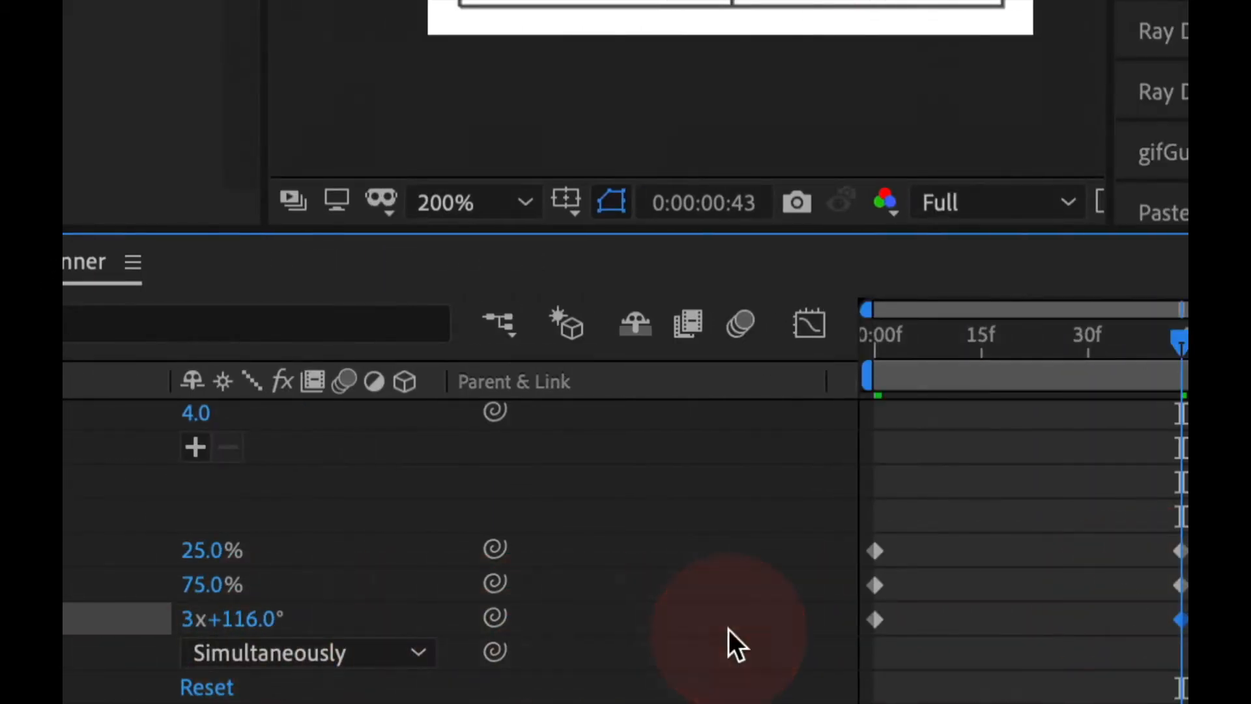
pyautogui.moveTo(735, 645); pyautogui.dragTo(735, 645)
pyautogui.moveTo(252, 622); pyautogui.dragTo(691, 619)
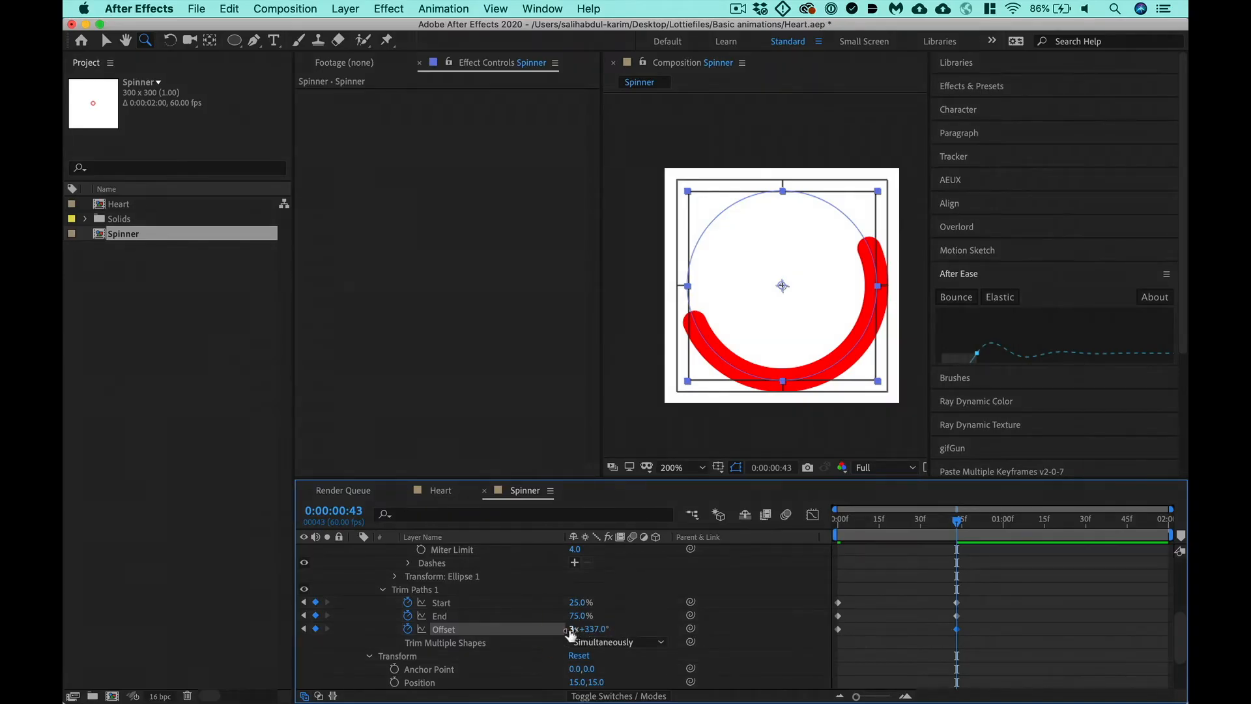
# - Set the Trim Paths Offset keyframe at 0:00:00:43 to exactly 1x+0.0°
pyautogui.click(187, 618)
pyautogui.write('1')
pyautogui.press('Tab')
pyautogui.write('0')
pyautogui.press('Return')
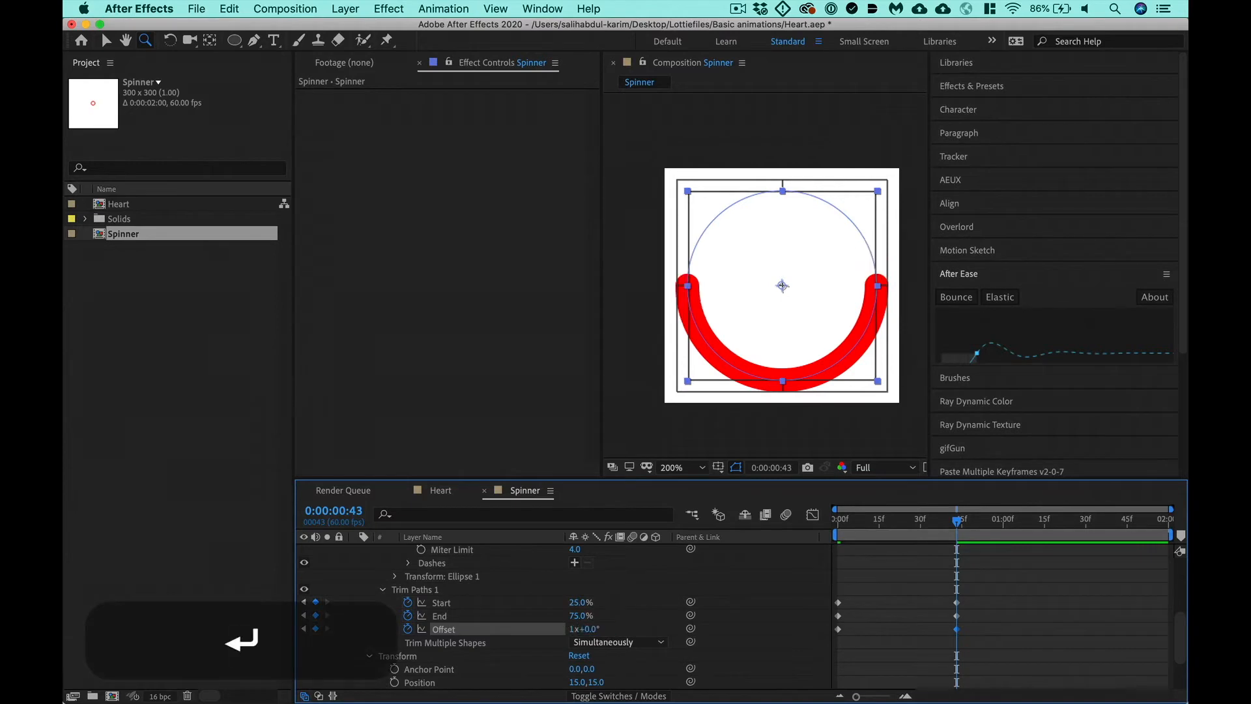
# - Scrub through the arc's rotation, check the end keyframe, and return the playhead to 0:00:00:00
pyautogui.moveTo(962, 525); pyautogui.dragTo(873, 531)
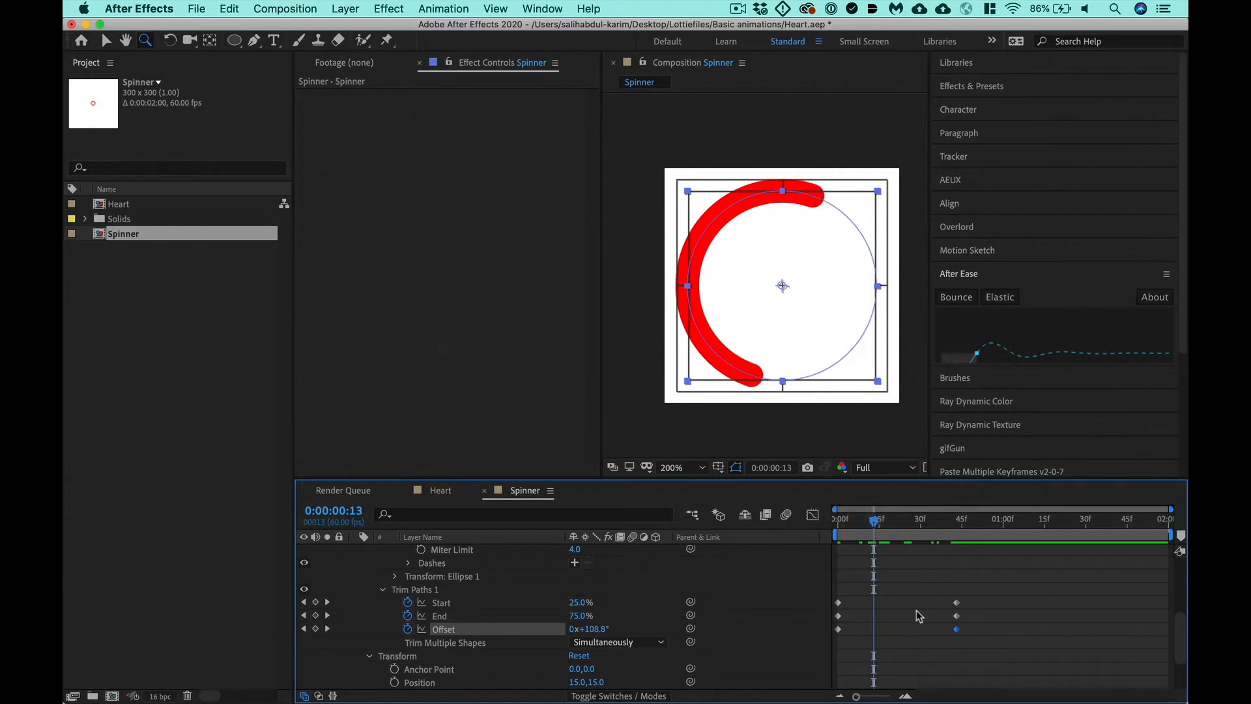
pyautogui.press('k')
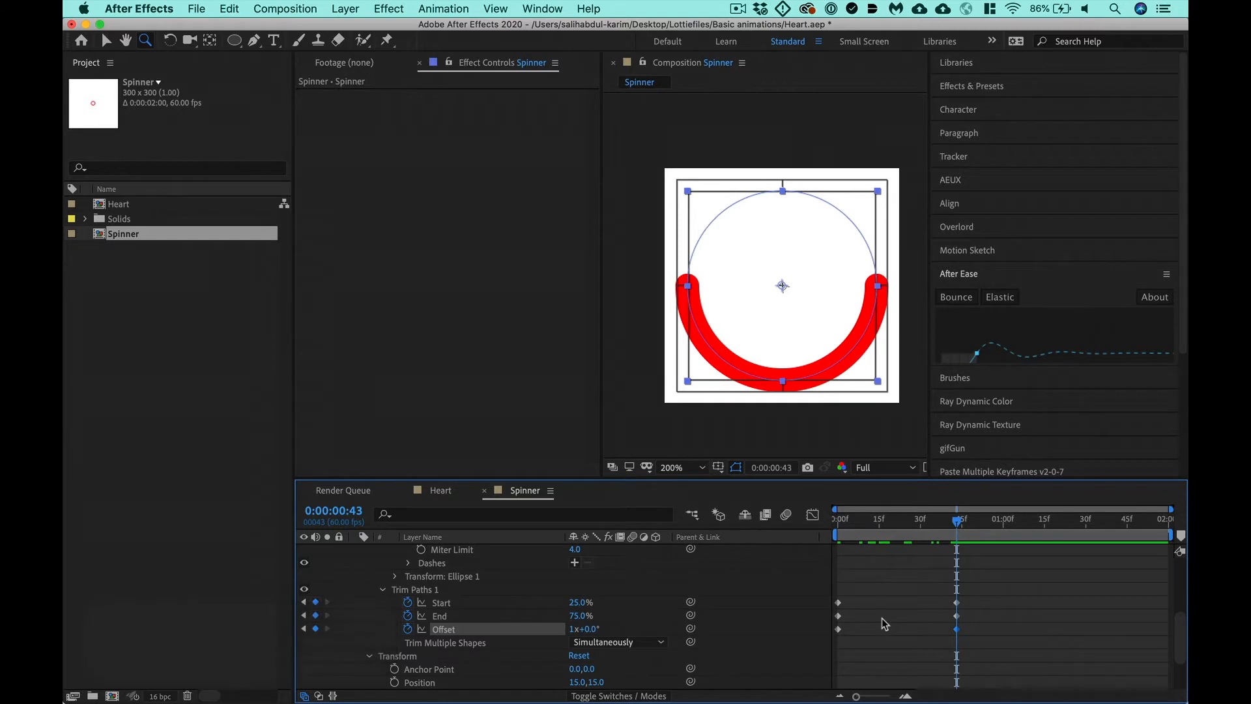
pyautogui.press('j')
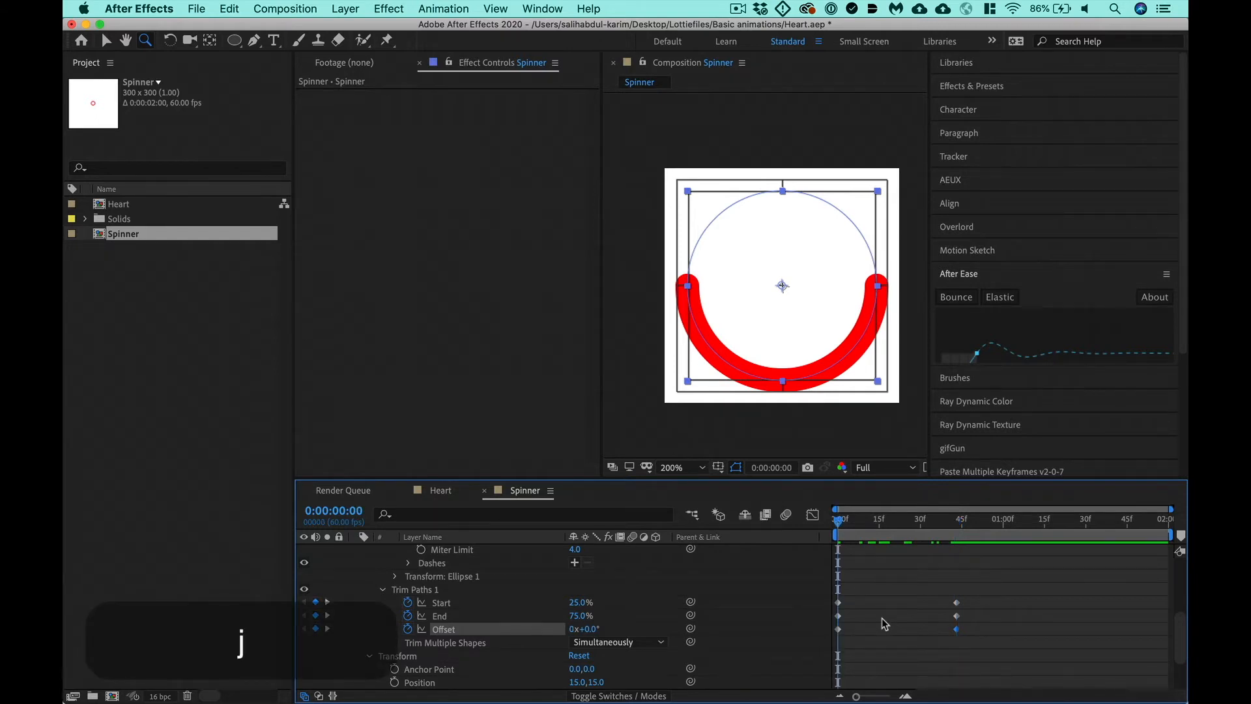
# - End the work area at the last keyframe, 0:00:00:43, and preview the rotating arc as a loop
pyautogui.press('k')
pyautogui.scroll(5, 882, 618)
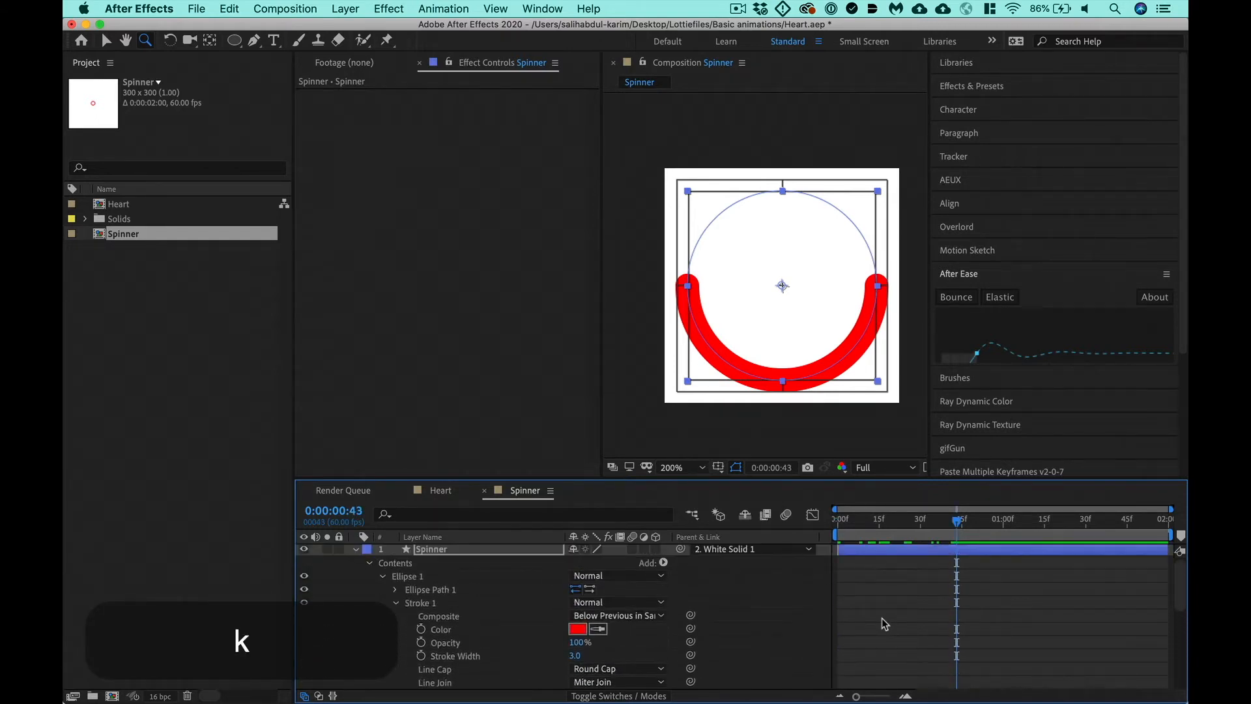
pyautogui.scroll(-3, 882, 617)
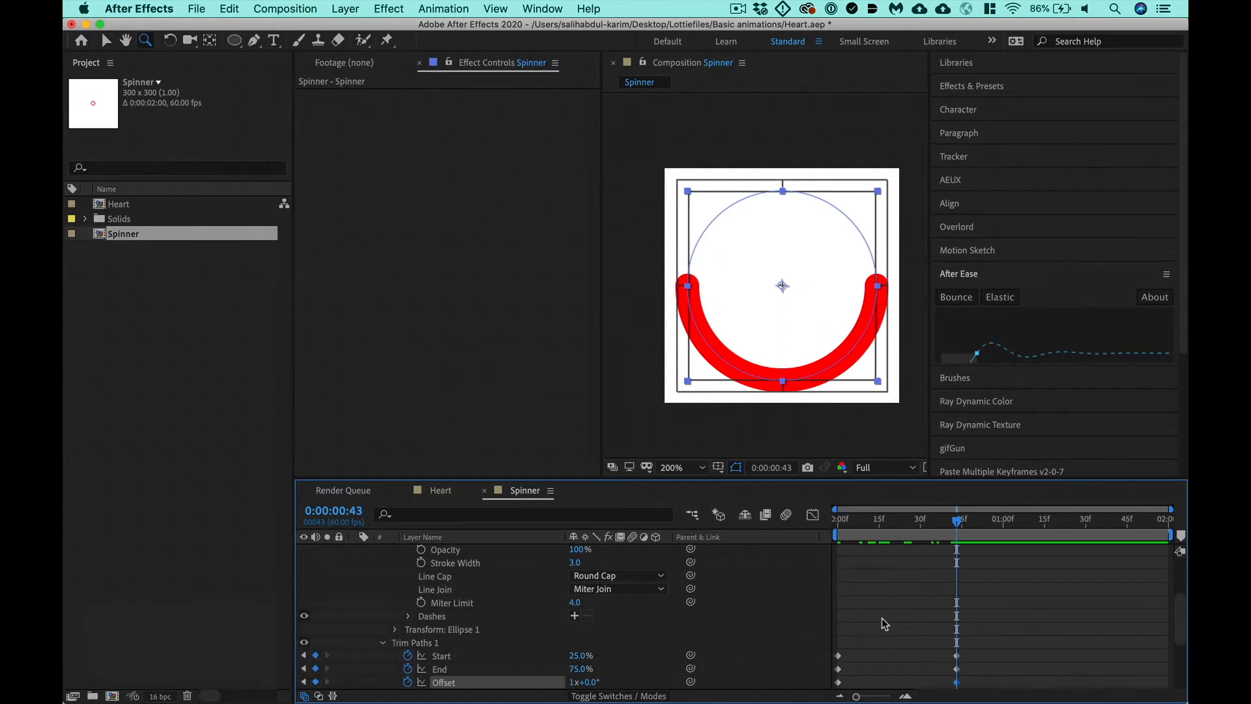
pyautogui.press('n')
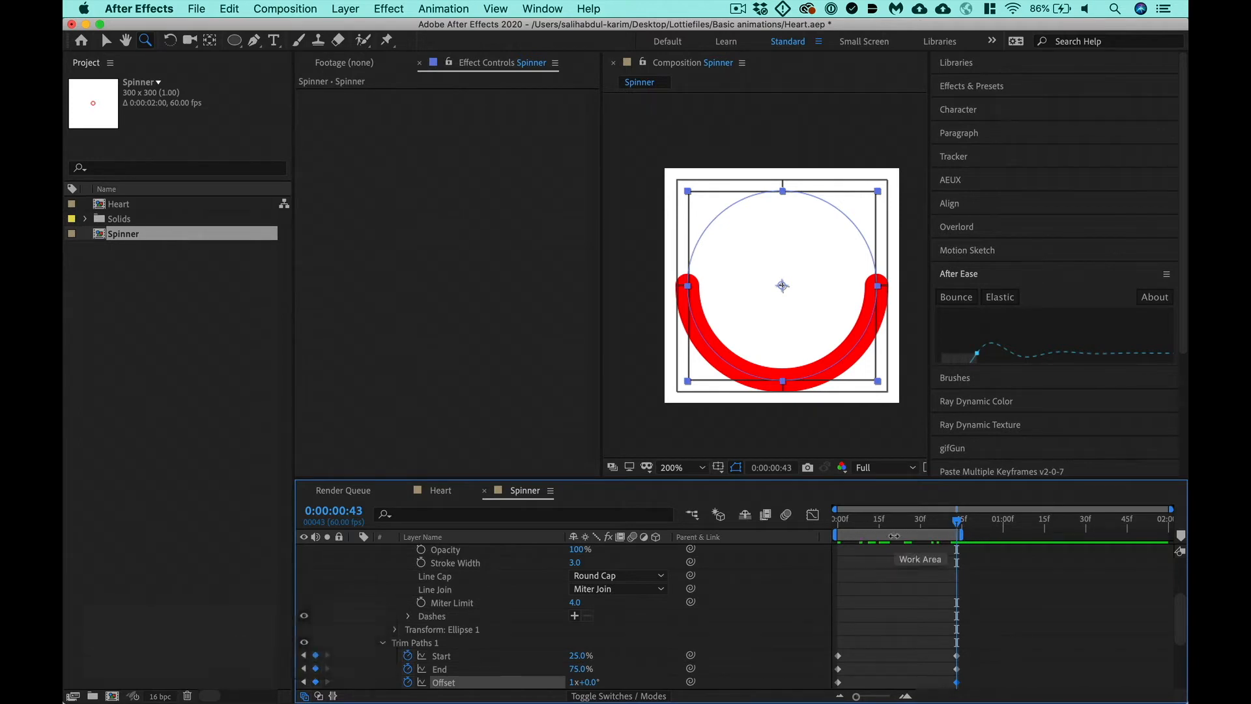
pyautogui.hotkey('ctrl', '0')
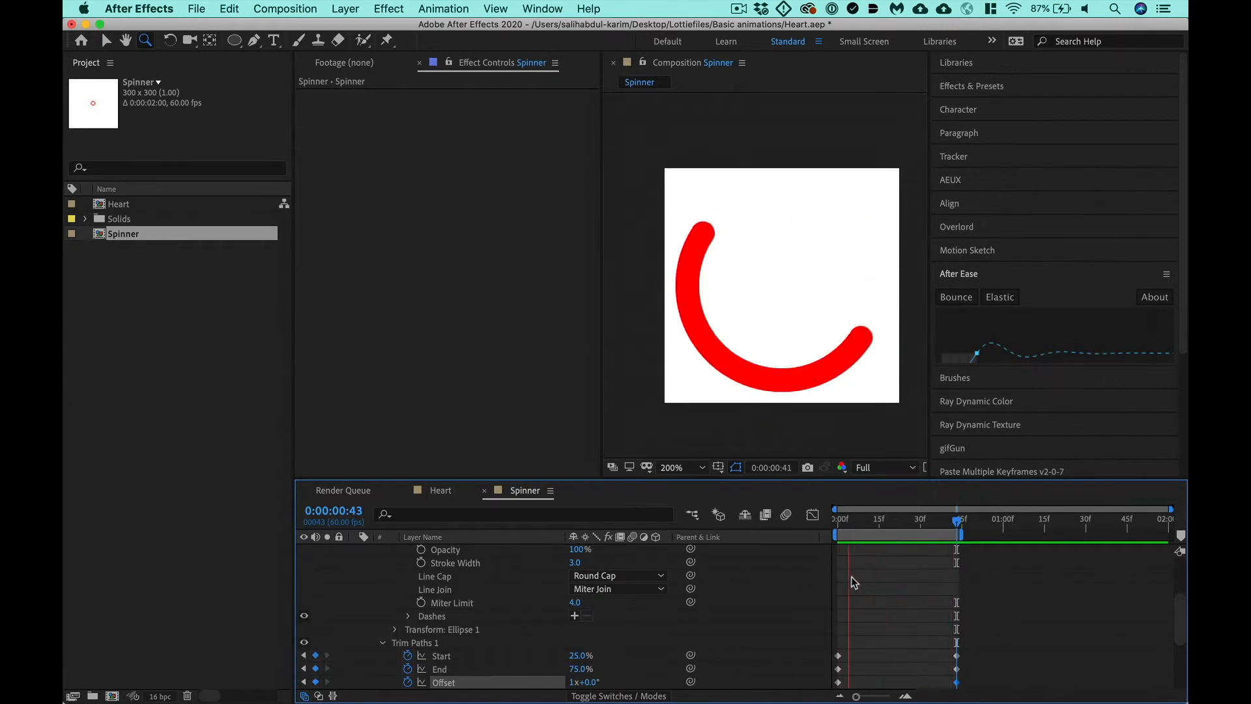
pyautogui.press('space')
# - Set the circle's Stroke Width to 2.0
pyautogui.click(580, 562)
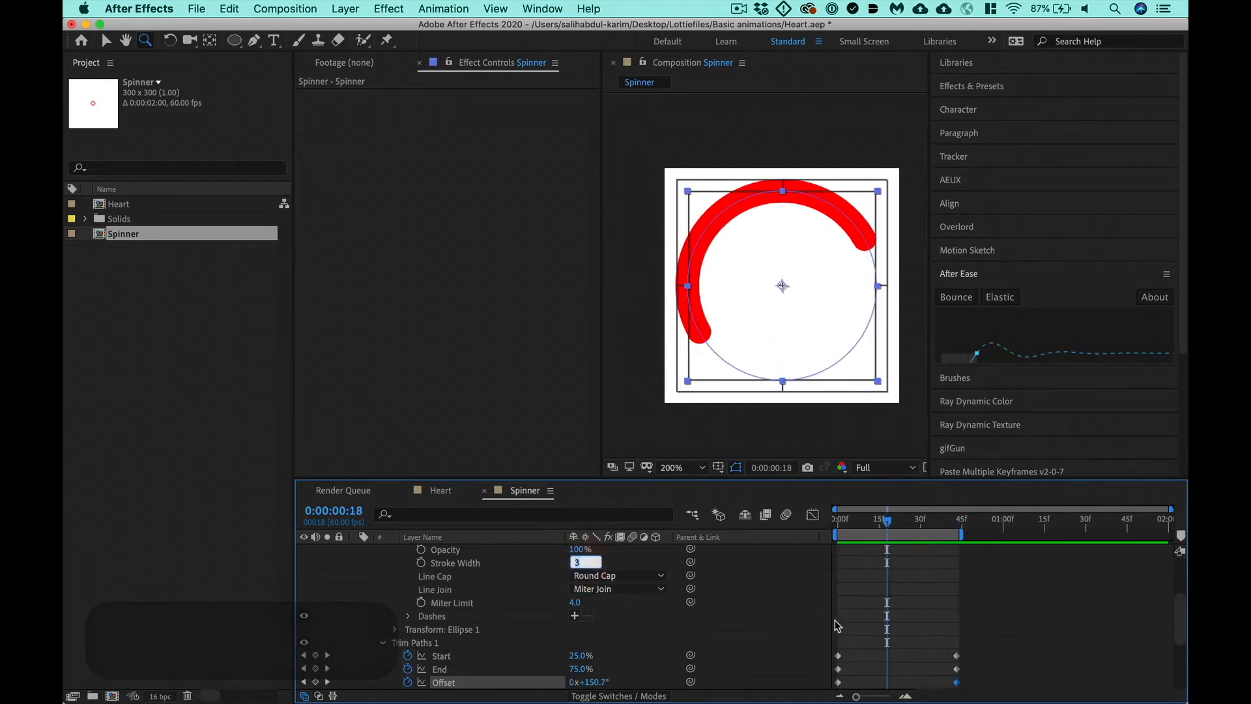
pyautogui.write('2')
pyautogui.press('Return')
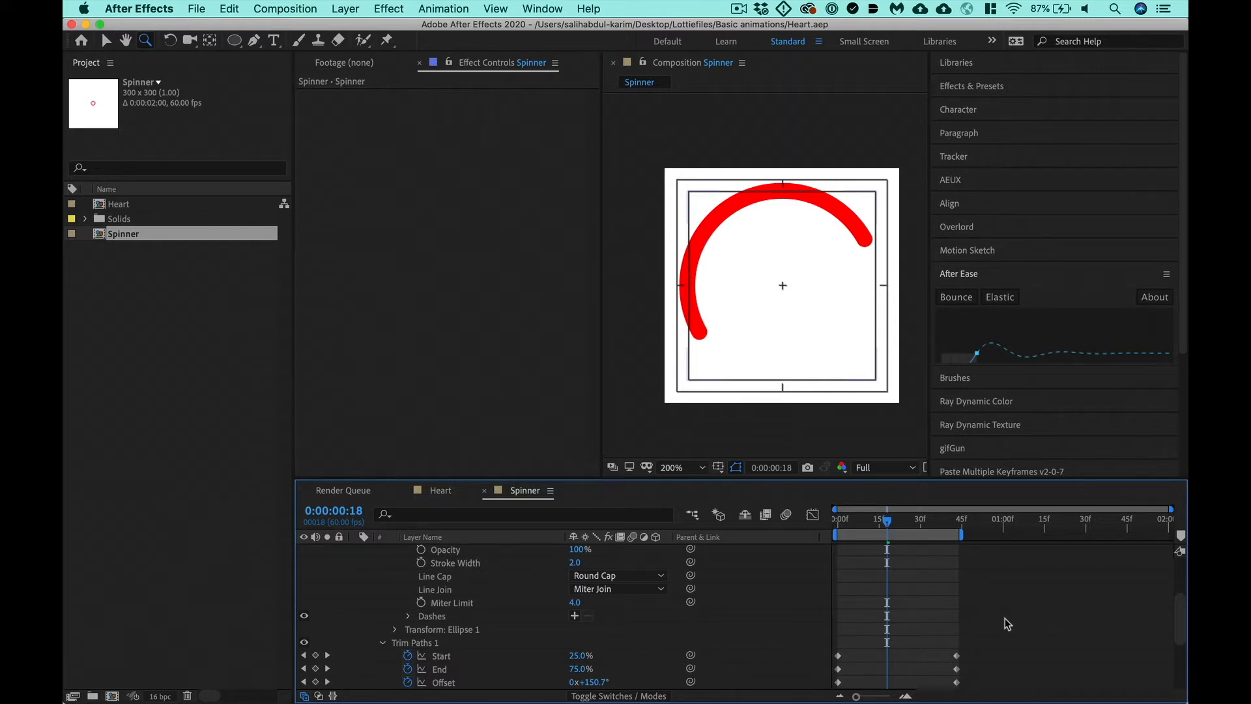
# - Shrink the arc to a dot at 0:00:00:00 by setting Trim Paths Start to 15% and End to 16%
pyautogui.moveTo(891, 525); pyautogui.dragTo(799, 534)
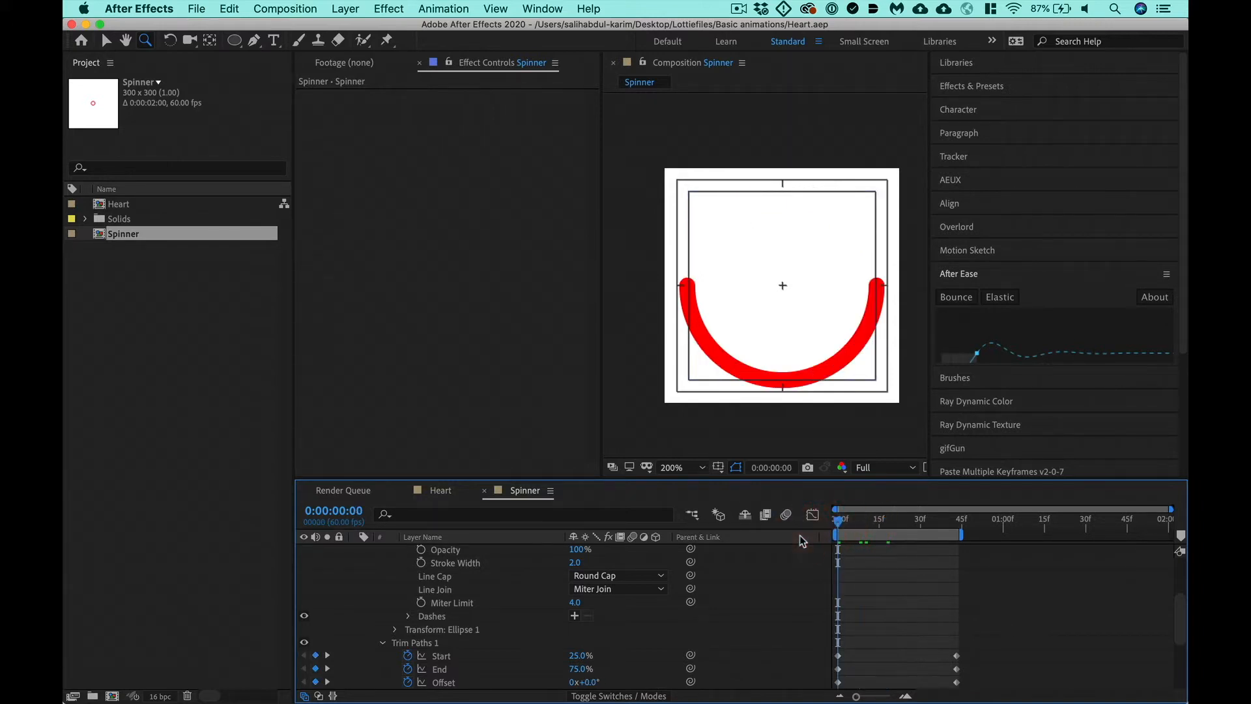
pyautogui.moveTo(579, 658); pyautogui.dragTo(540, 665)
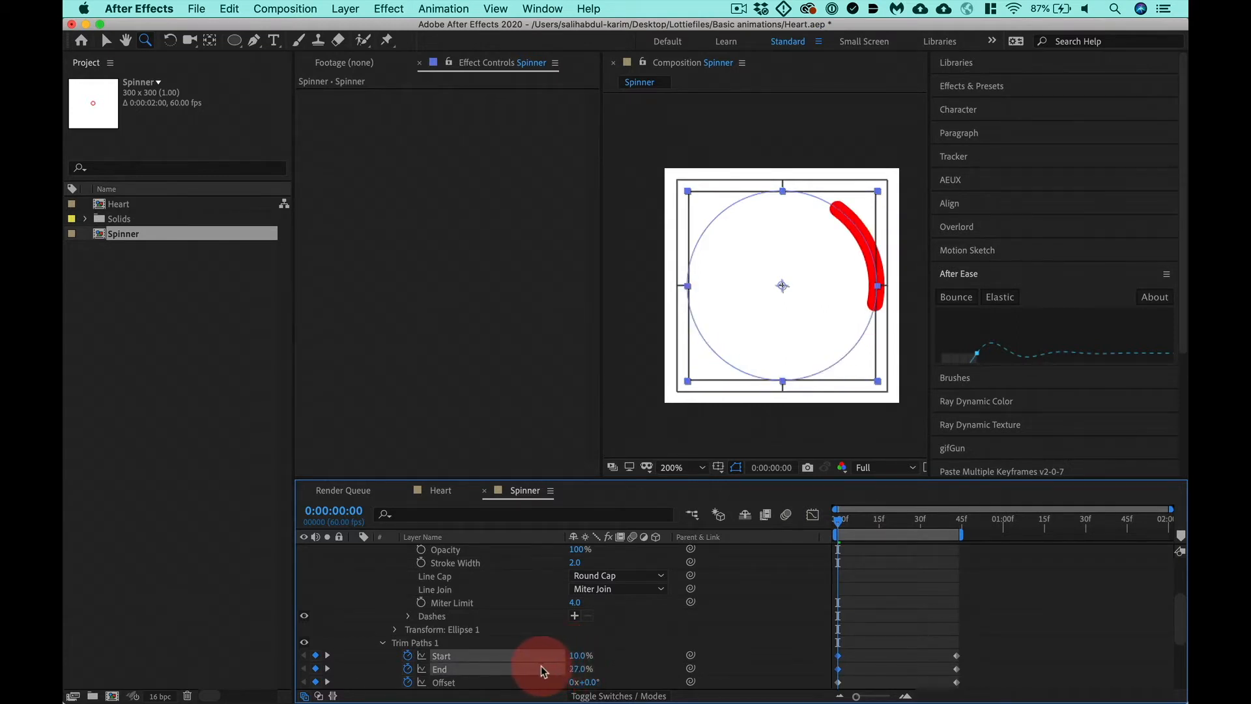
pyautogui.click(536, 664)
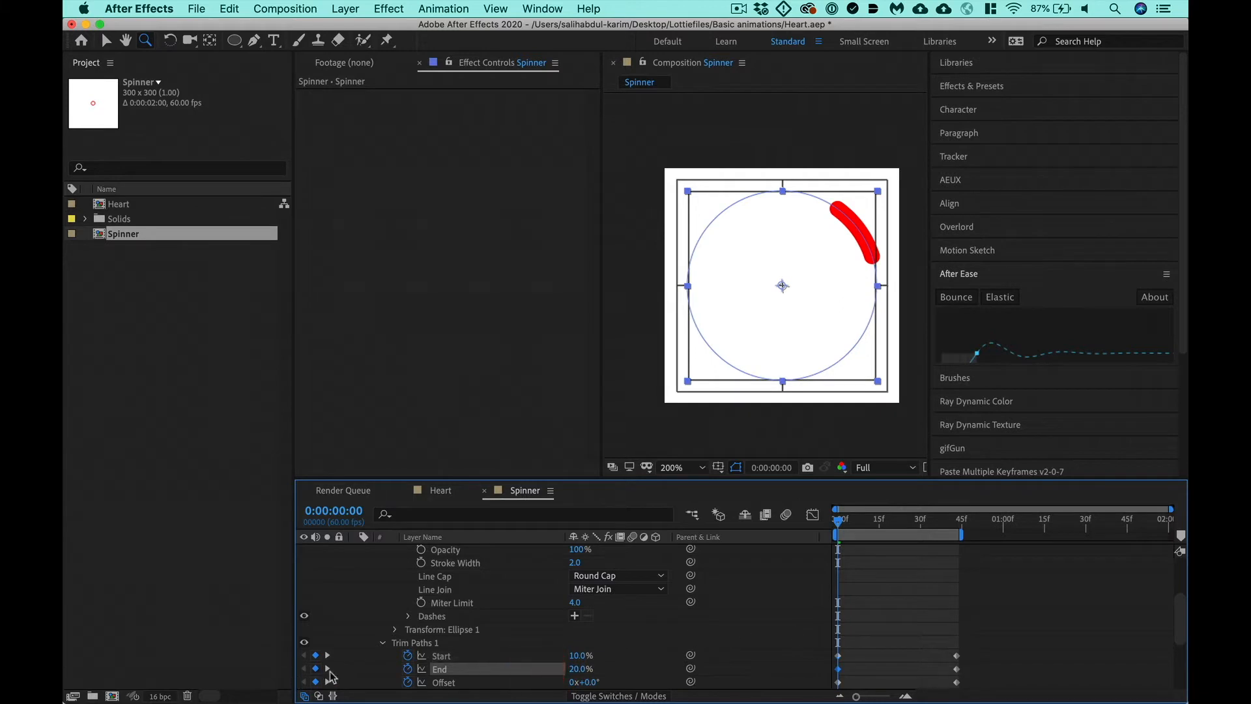
pyautogui.moveTo(581, 659); pyautogui.dragTo(614, 659)
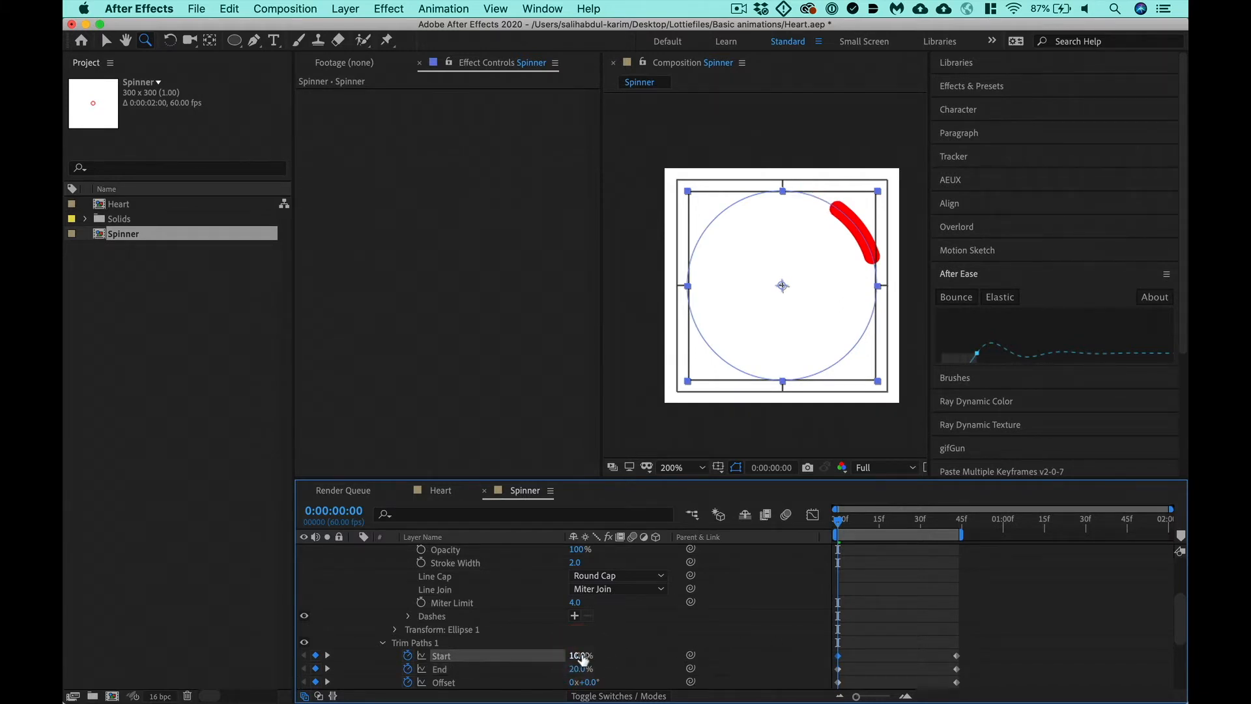
pyautogui.click(582, 656)
pyautogui.write('15')
pyautogui.click(582, 668)
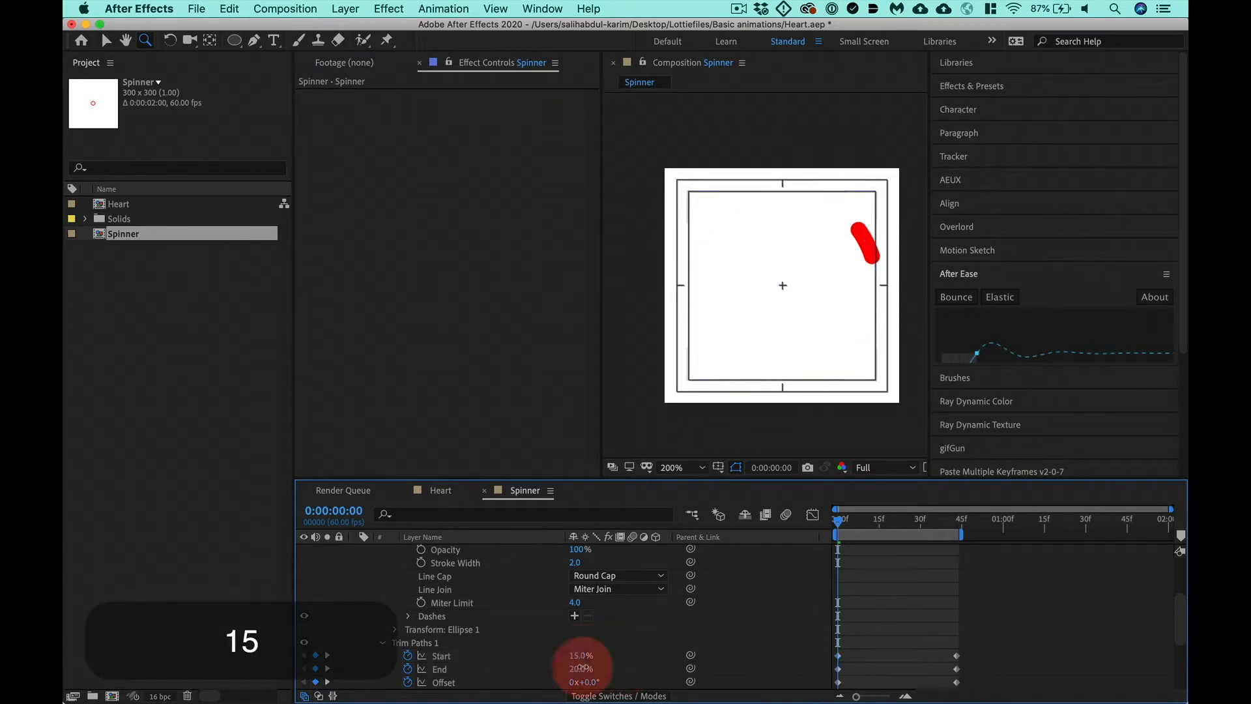
pyautogui.write('16')
pyautogui.click(808, 647)
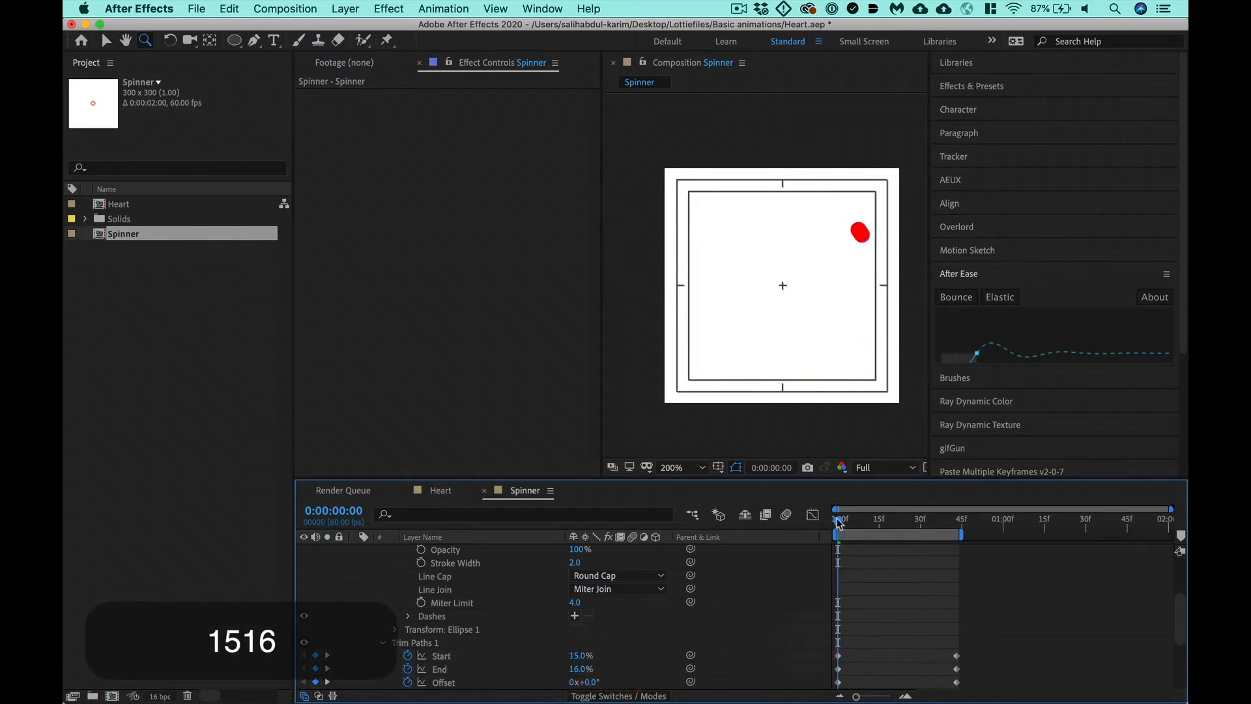
# - Match the dot at 0:00:00:43 by setting Trim Paths Start to 15% and End to 16%
pyautogui.moveTo(838, 521); pyautogui.dragTo(956, 531)
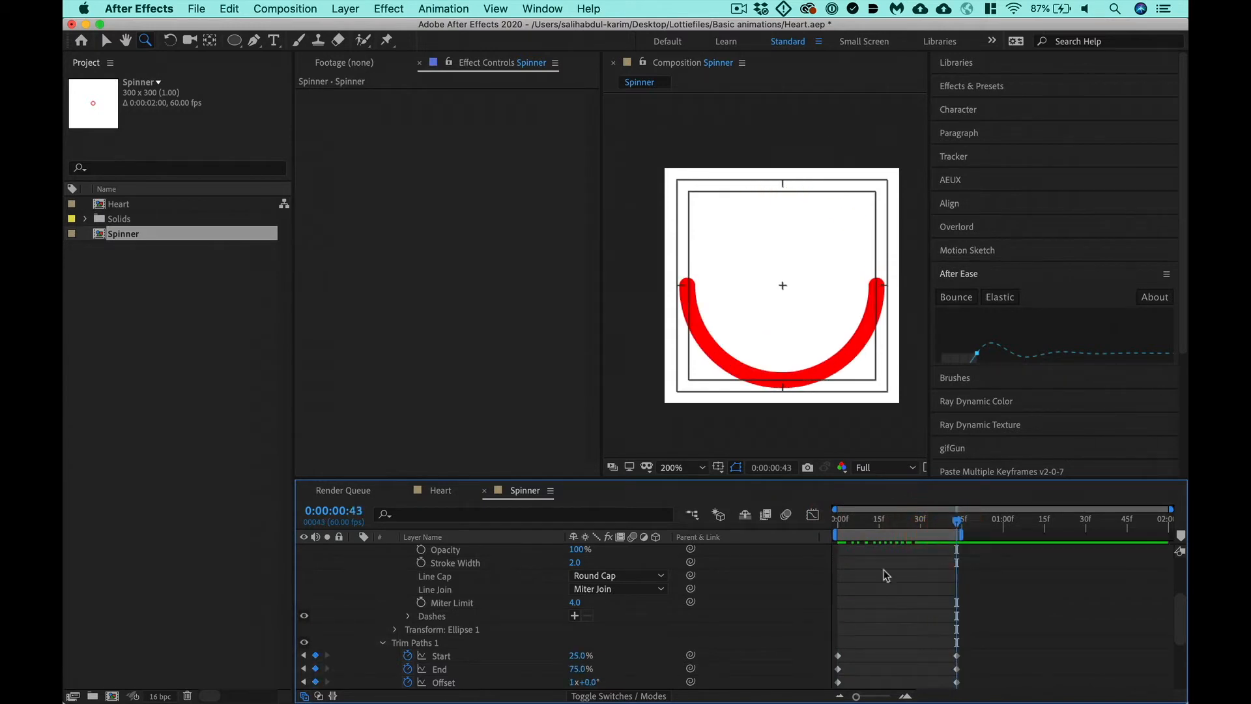
pyautogui.click(579, 656)
pyautogui.write('15')
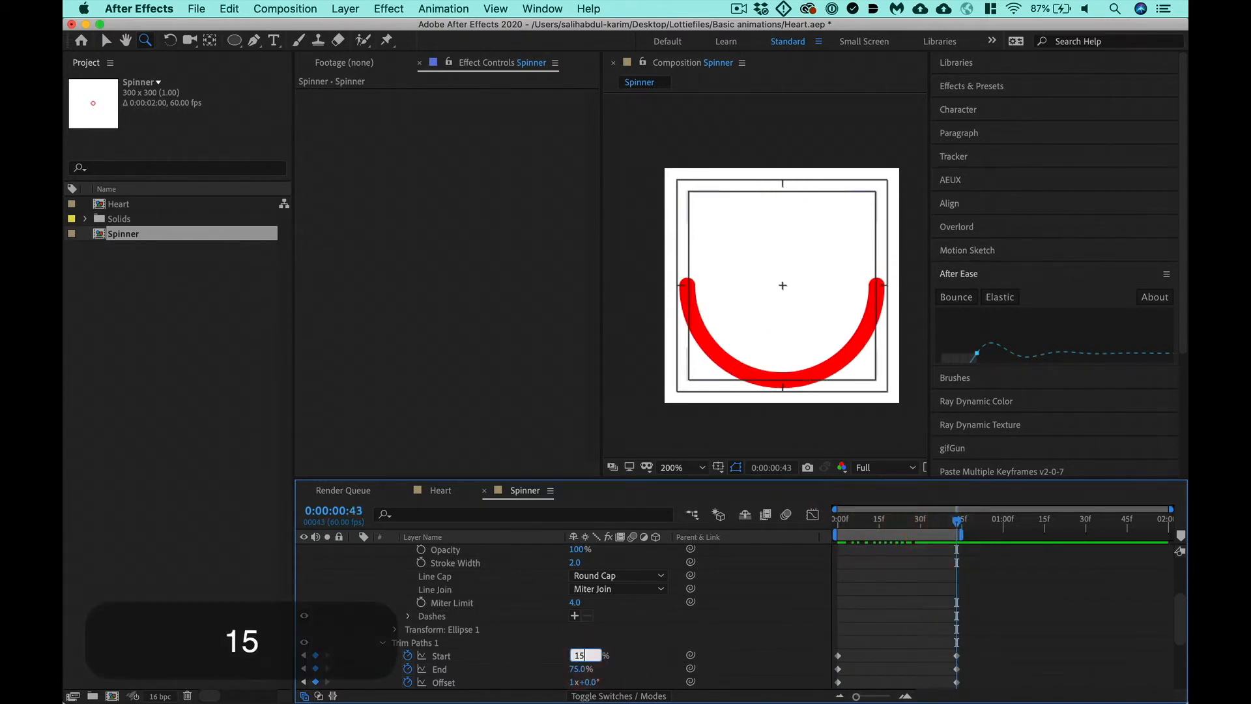
pyautogui.click(584, 669)
pyautogui.write('16')
pyautogui.press('Return')
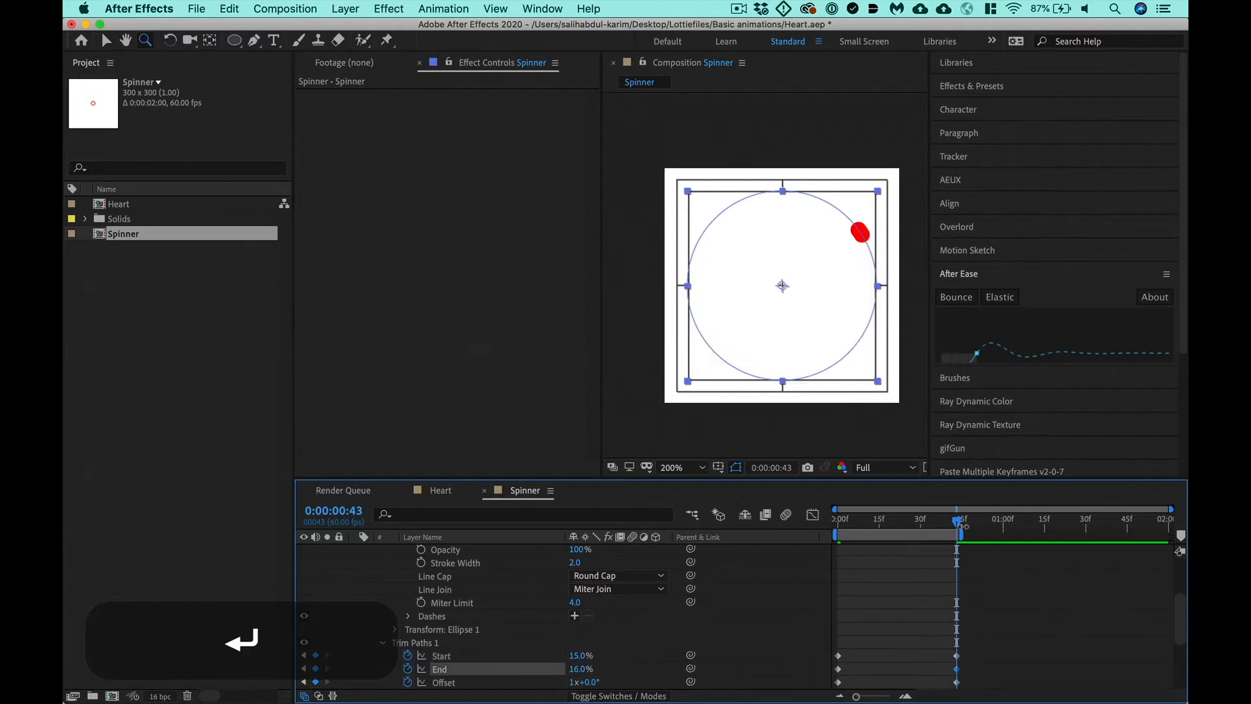
# - Add middle keyframes at 0:00:00:21 with Trim Paths Start at 25% and End at 75%
pyautogui.moveTo(911, 520); pyautogui.dragTo(895, 519)
pyautogui.moveTo(579, 656); pyautogui.dragTo(589, 659)
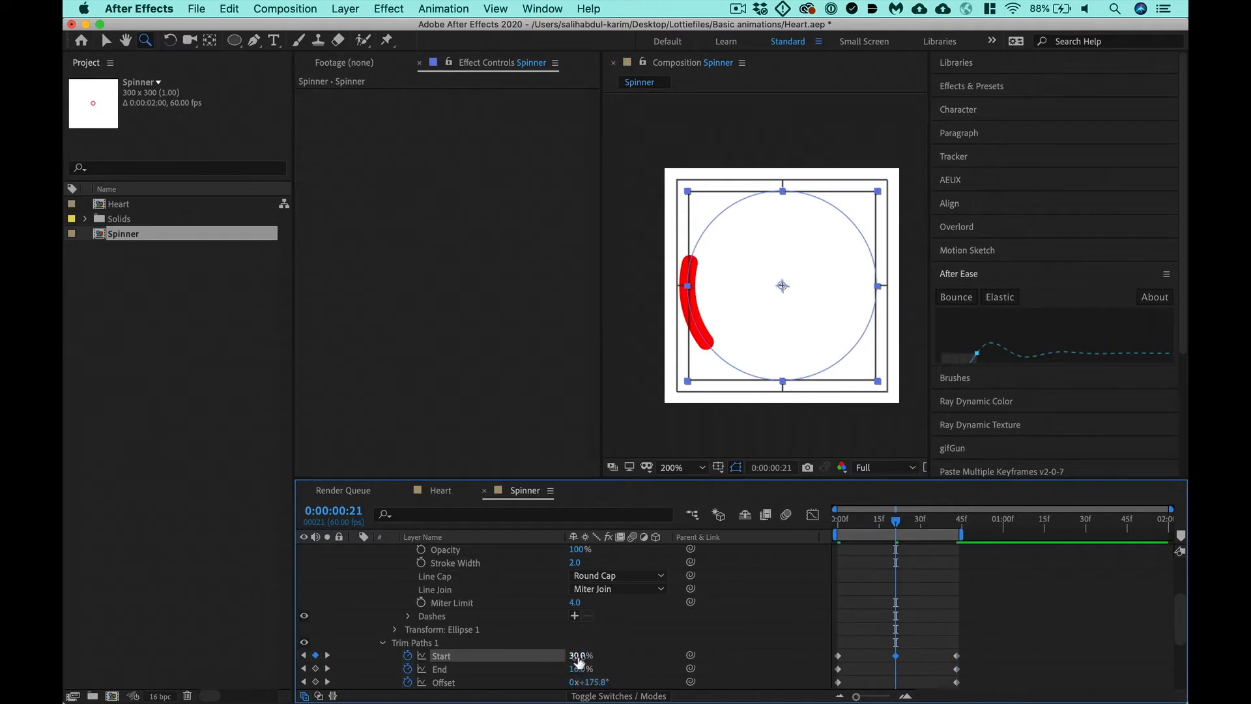
pyautogui.click(578, 655)
pyautogui.write('25')
pyautogui.press('Return')
pyautogui.click(580, 668)
pyautogui.write('75')
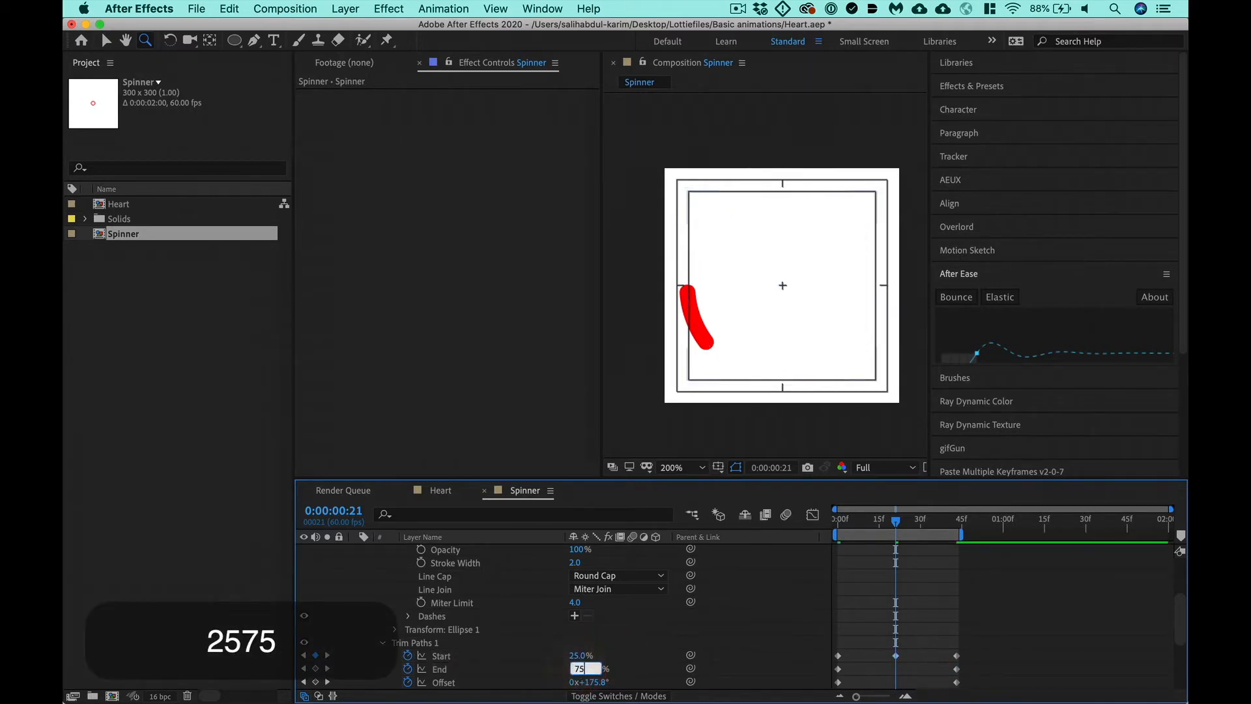
pyautogui.press('Return')
# - Preview the growing and shrinking arc, and check its shape at the middle and end keyframes
pyautogui.hotkey('ctrl', '0')
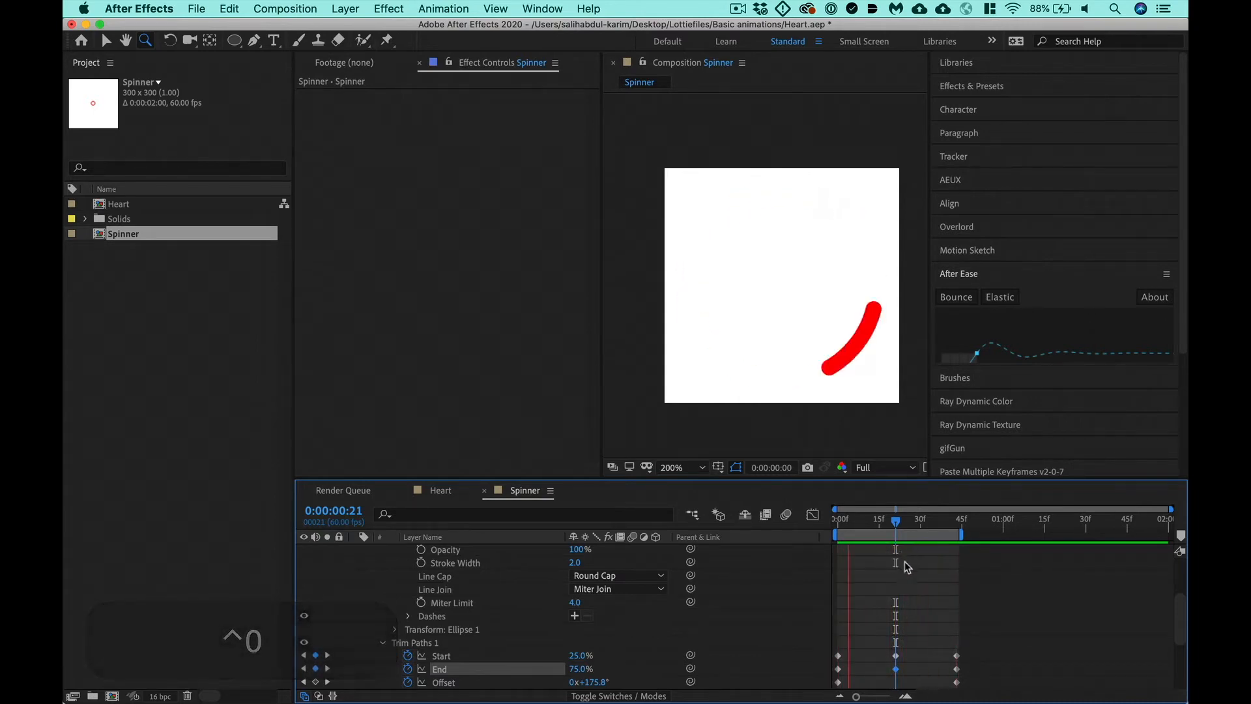
pyautogui.press('space')
pyautogui.moveTo(896, 524); pyautogui.dragTo(897, 550)
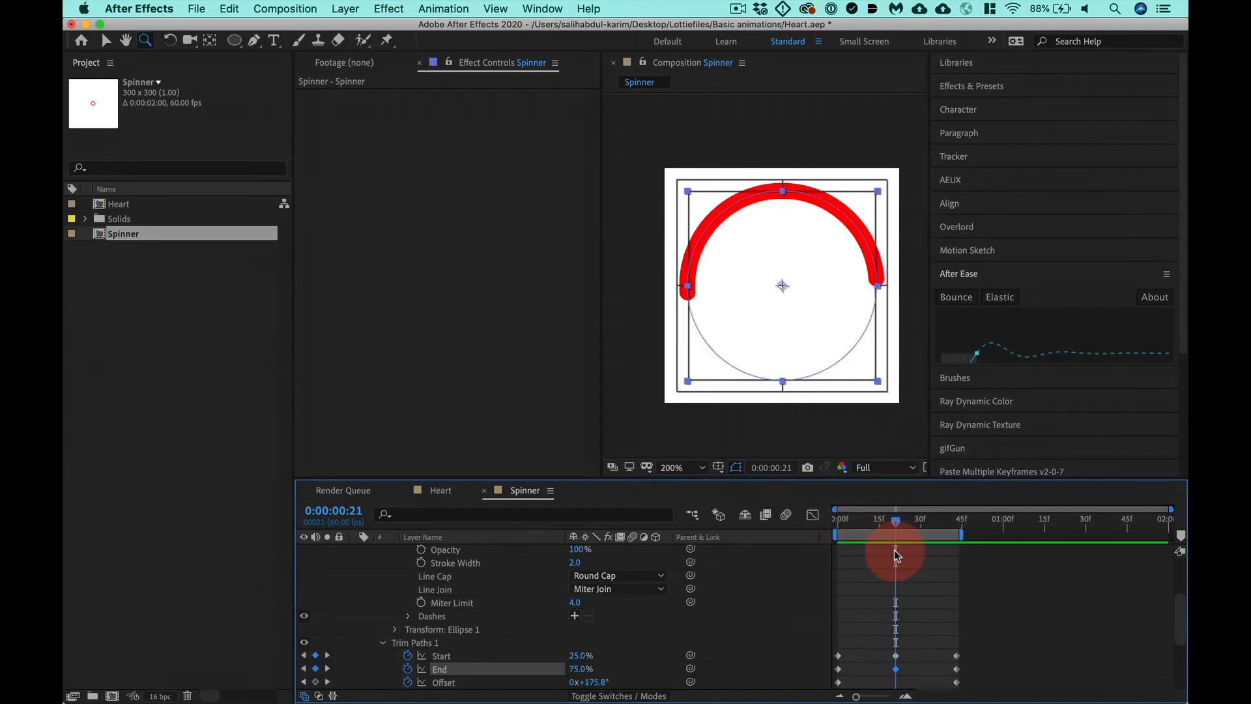
pyautogui.press('k')
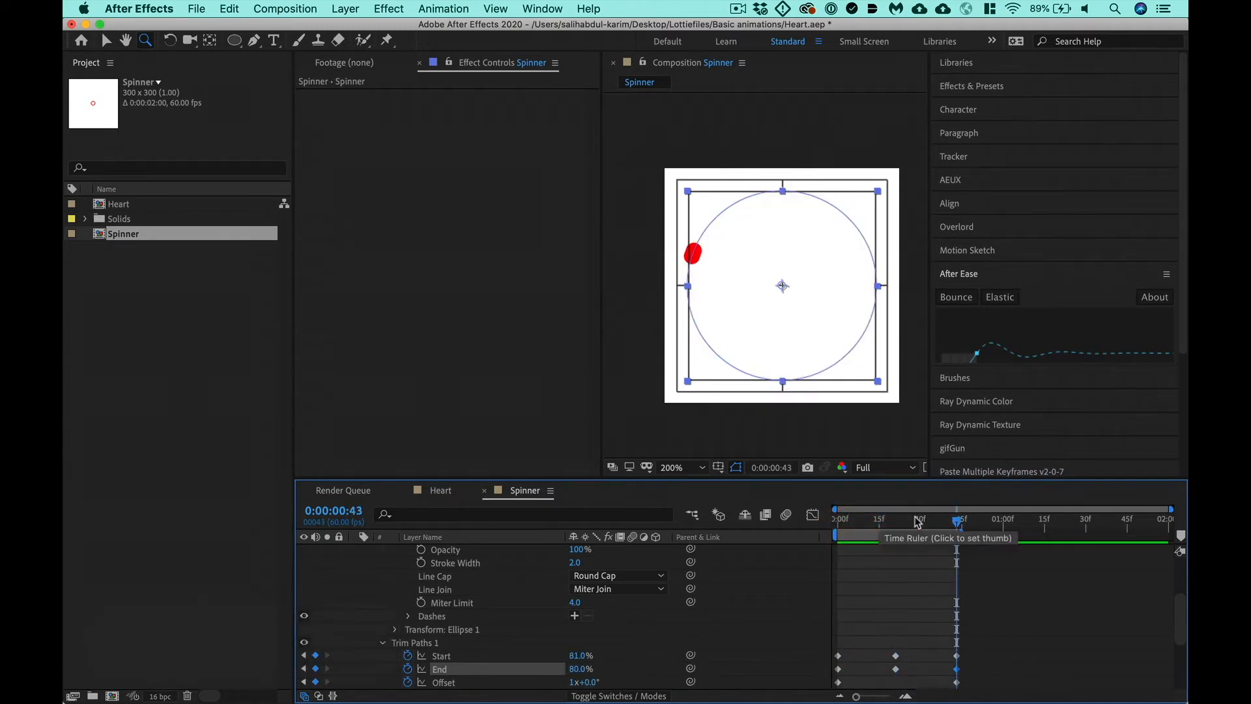
pyautogui.press('n')
pyautogui.press('space')
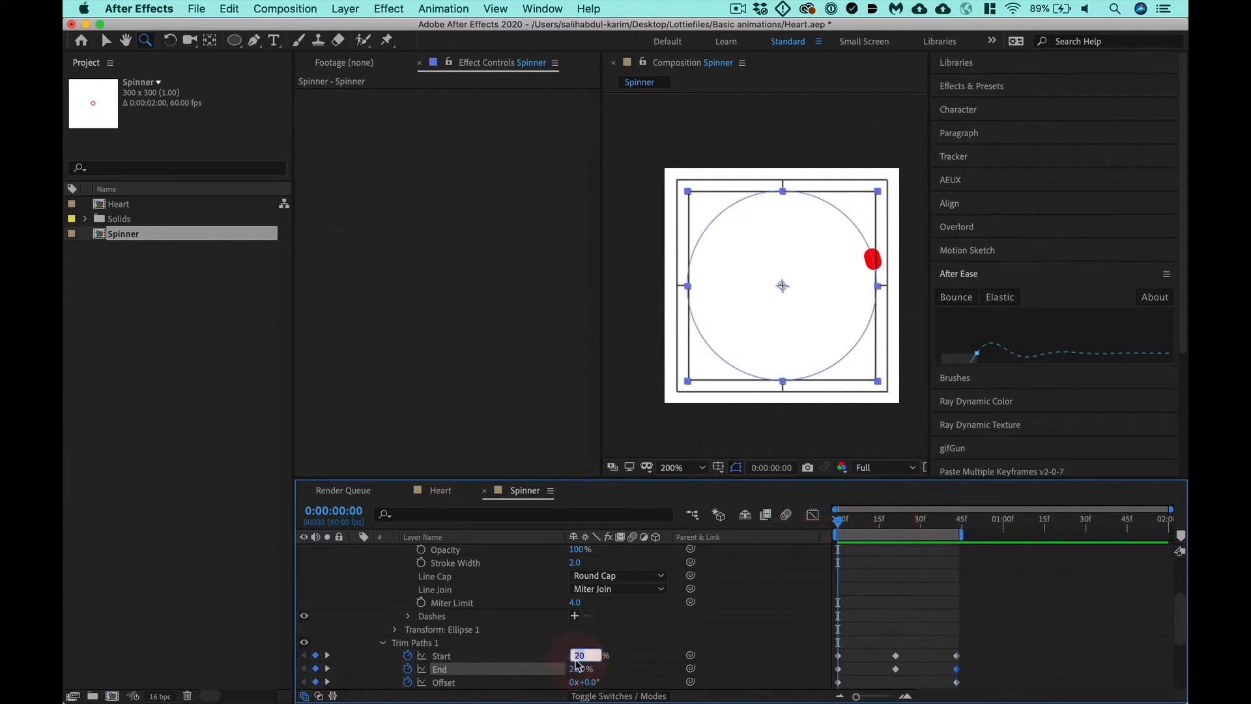
# - Set the Trim Paths keyframes at 0:00:00:00 to Start 50% and End 51%
pyautogui.write('50')
pyautogui.press('Tab')
pyautogui.write('51')
pyautogui.press('Return')
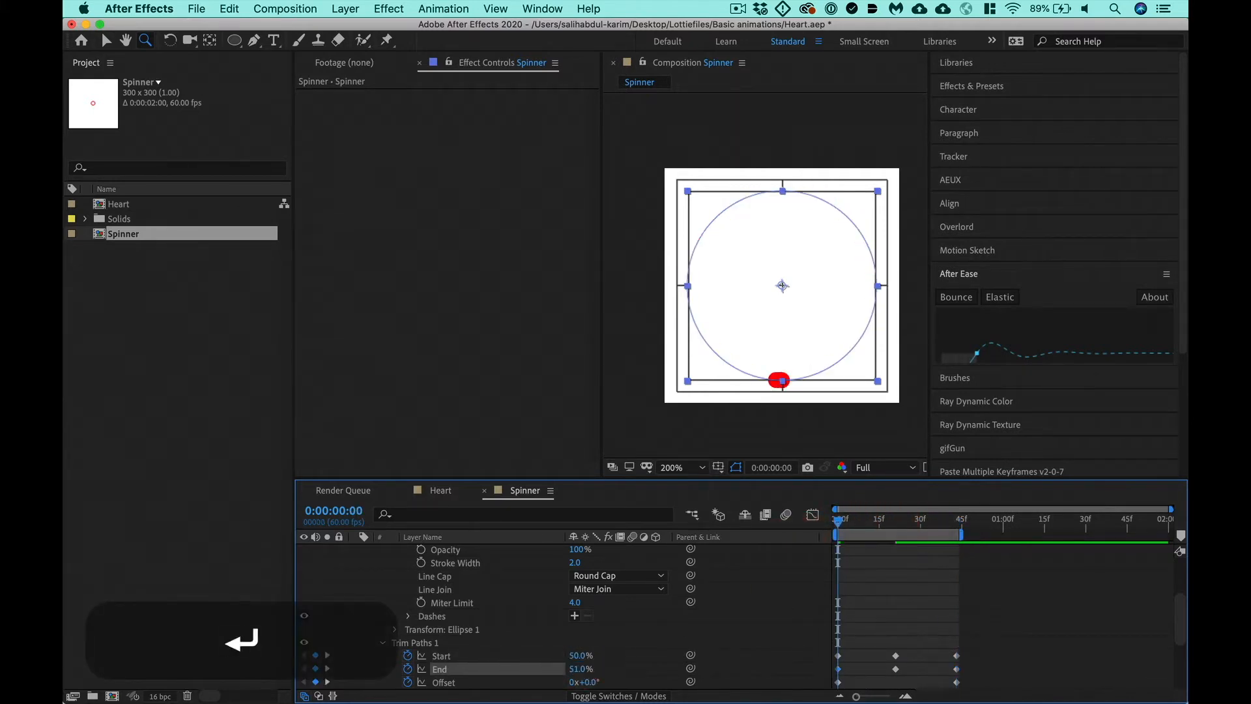
# - Enter a new value for the Trim Paths End keyframe at 0:00:00:21
pyautogui.press('k')
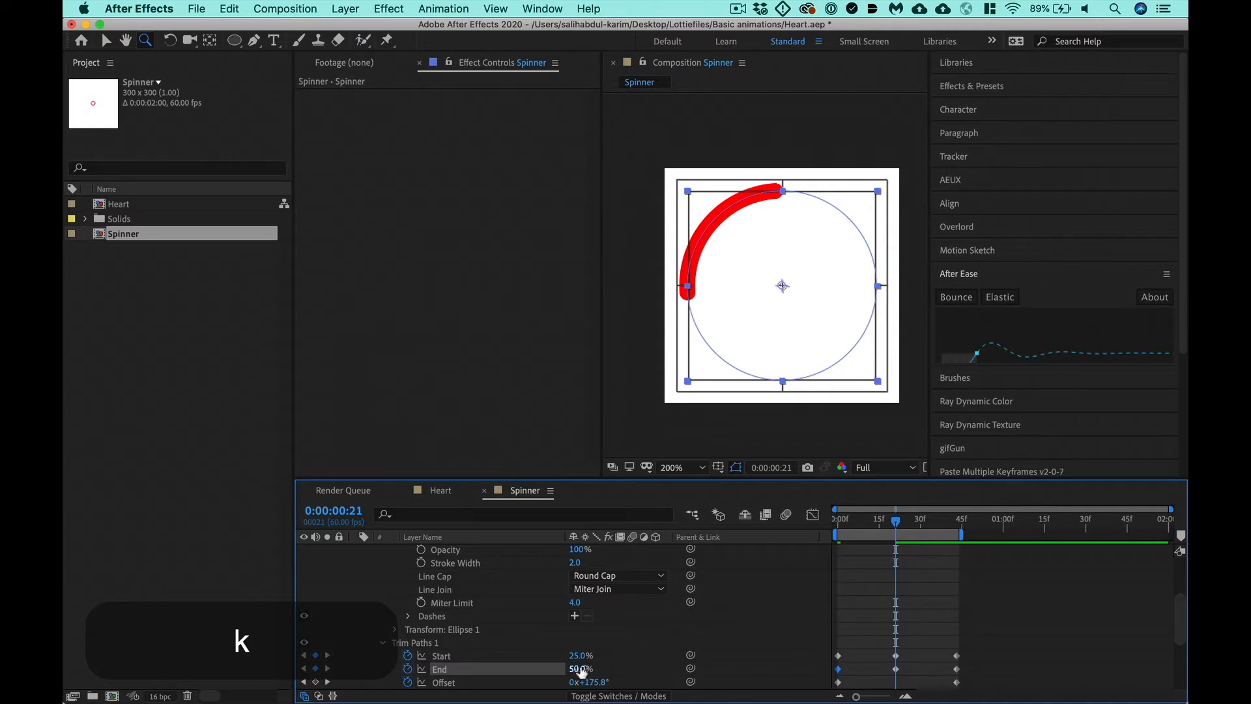
pyautogui.write('7')
pyautogui.press('Return')
pyautogui.press('Return')
# - Set the Trim Paths keyframes at 0:00:00:43 to Start 50% and End 51%
pyautogui.press('k')
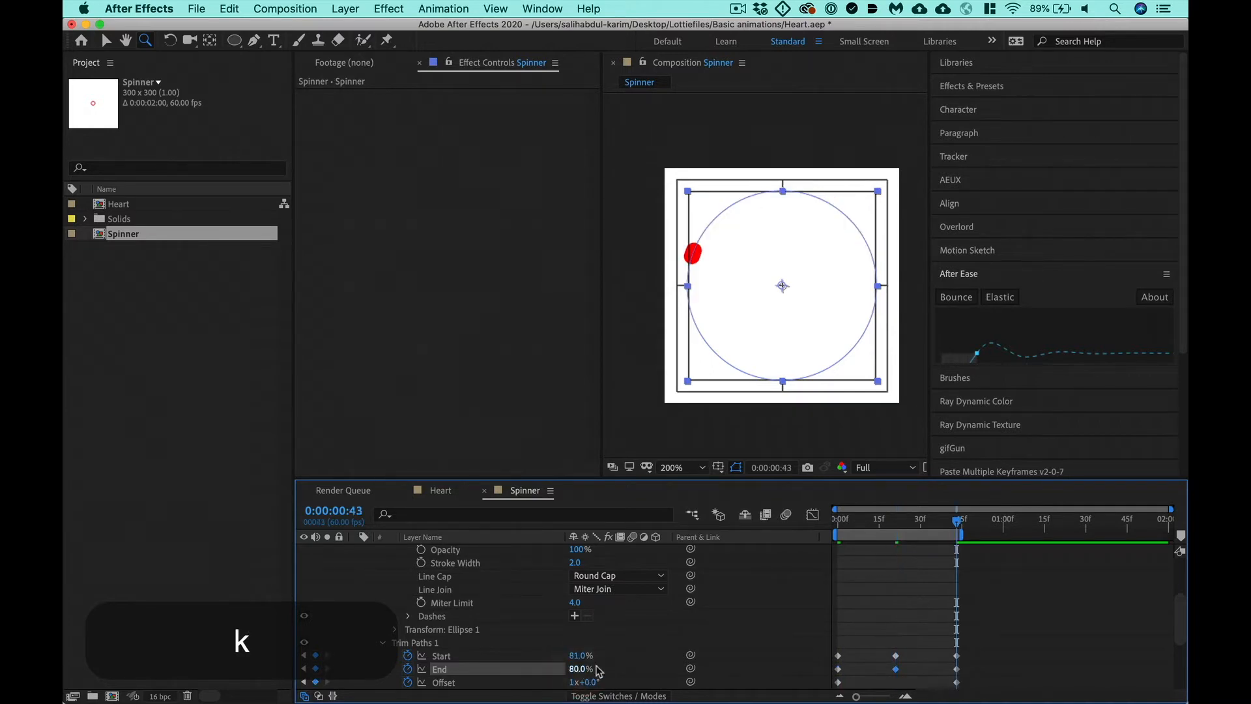
pyautogui.click(579, 655)
pyautogui.write('50')
pyautogui.press('Tab')
pyautogui.write('51')
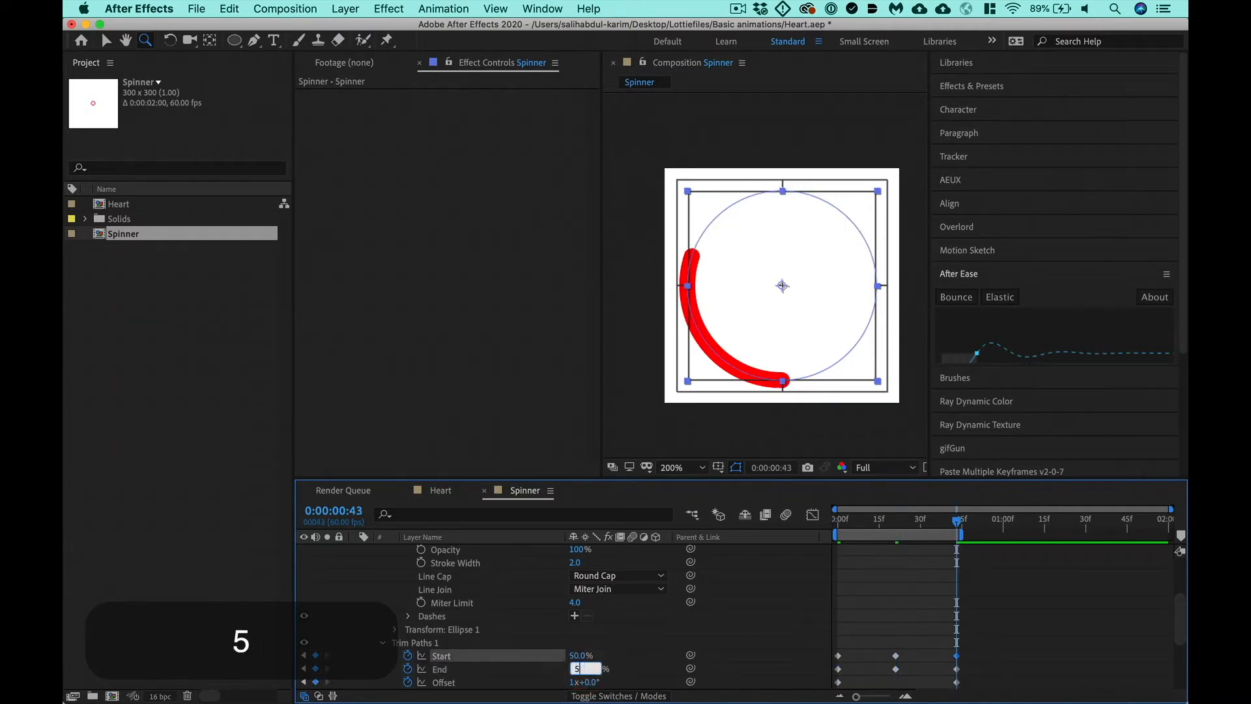
pyautogui.press('Return')
# - Preview the loop, scrub through its opening frames, and return the playhead to 0:00:00:00
pyautogui.hotkey('ctrl', '0')
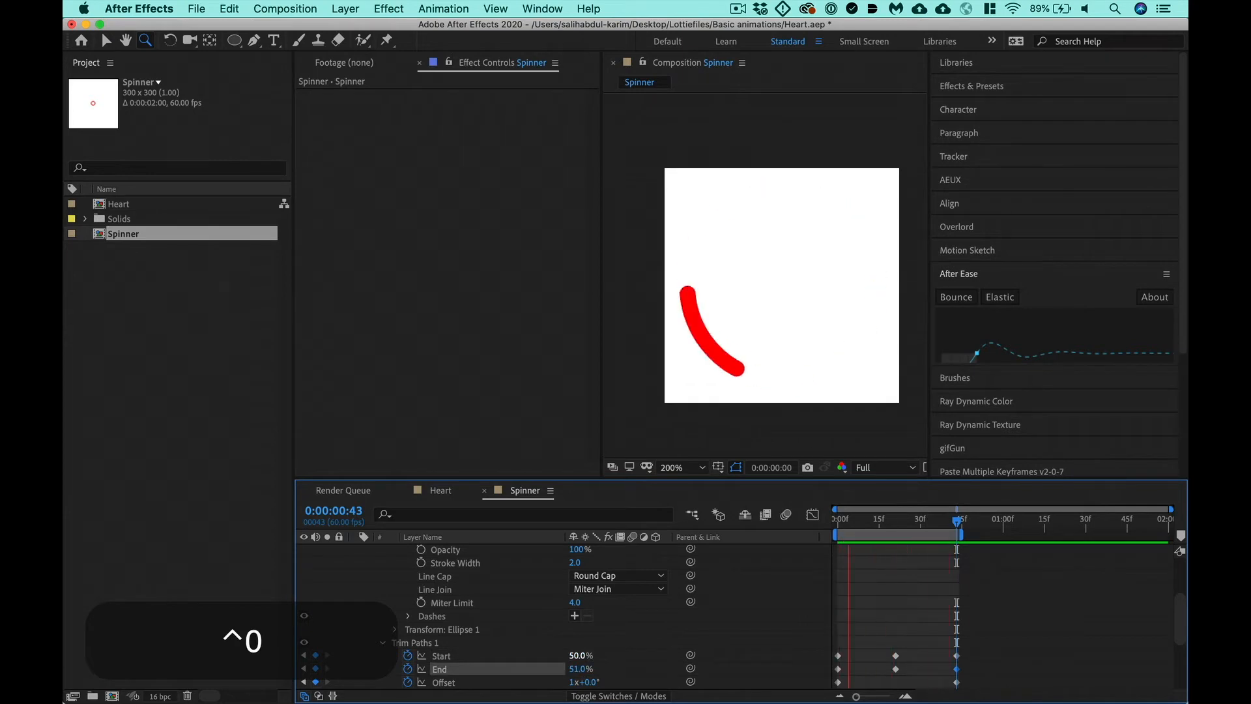
pyautogui.moveTo(854, 531); pyautogui.dragTo(836, 532)
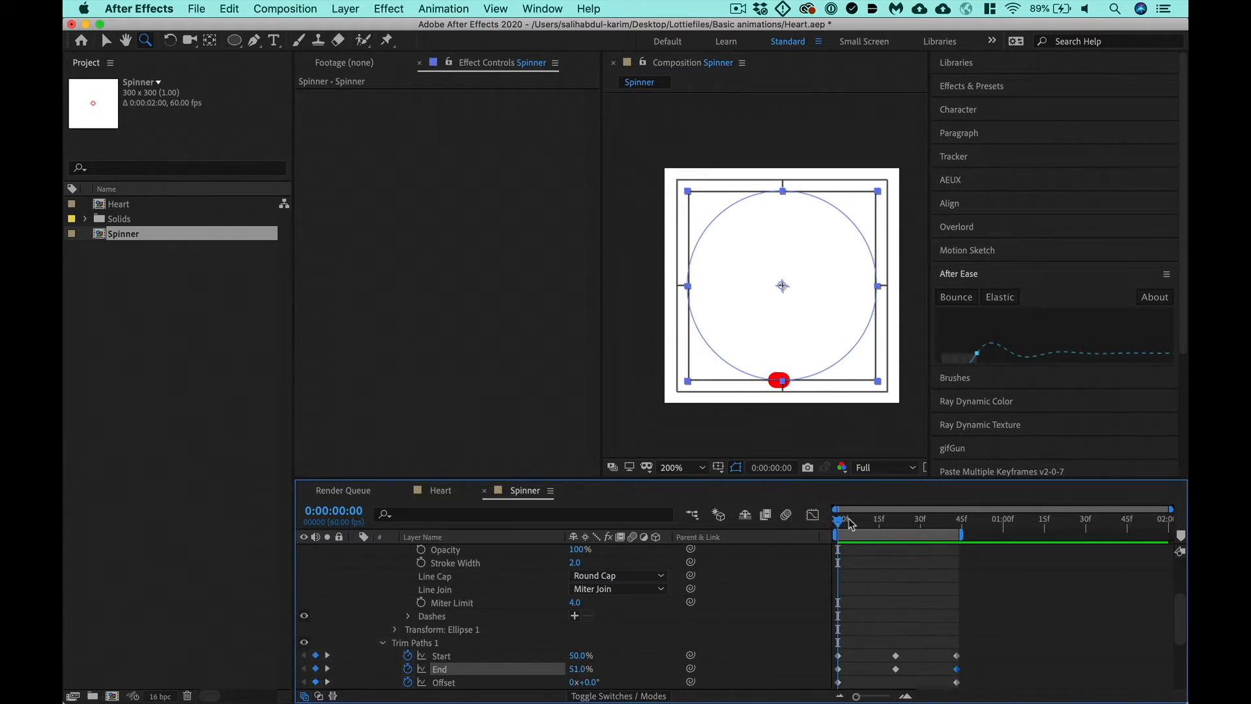
pyautogui.moveTo(848, 523); pyautogui.dragTo(869, 549)
pyautogui.hotkey('ctrl', '0')
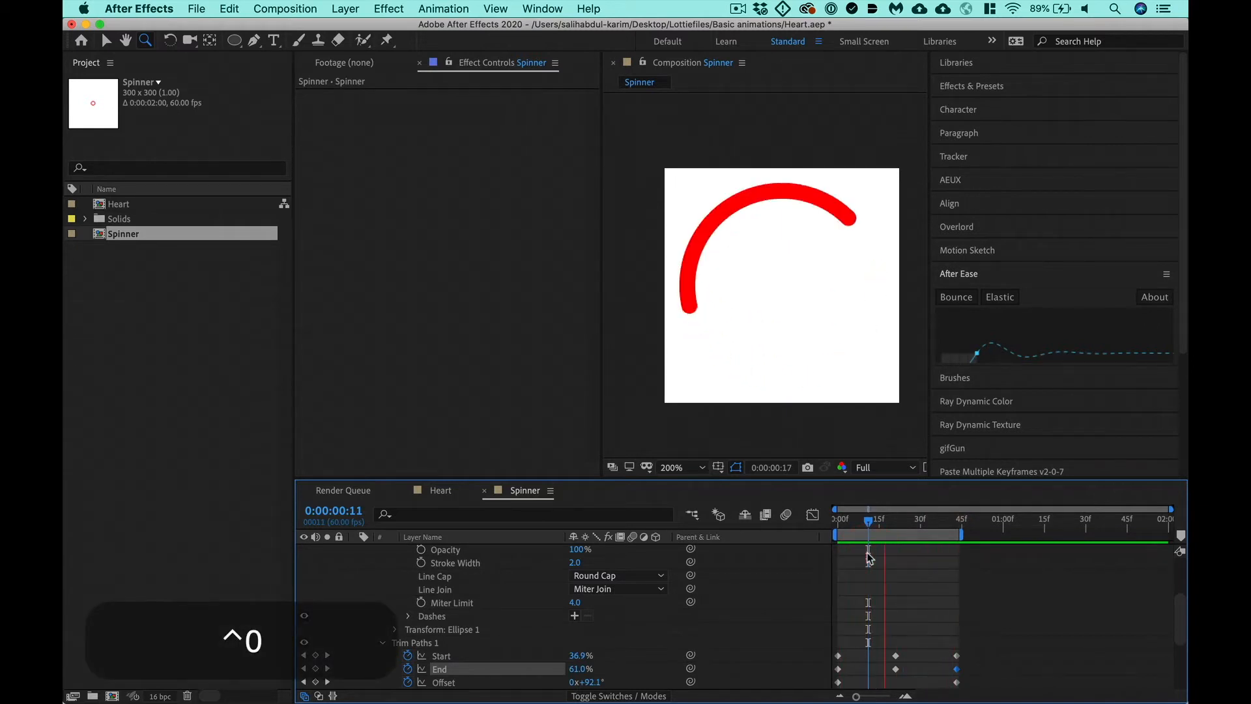
pyautogui.press('space')
pyautogui.moveTo(868, 518); pyautogui.dragTo(815, 532)
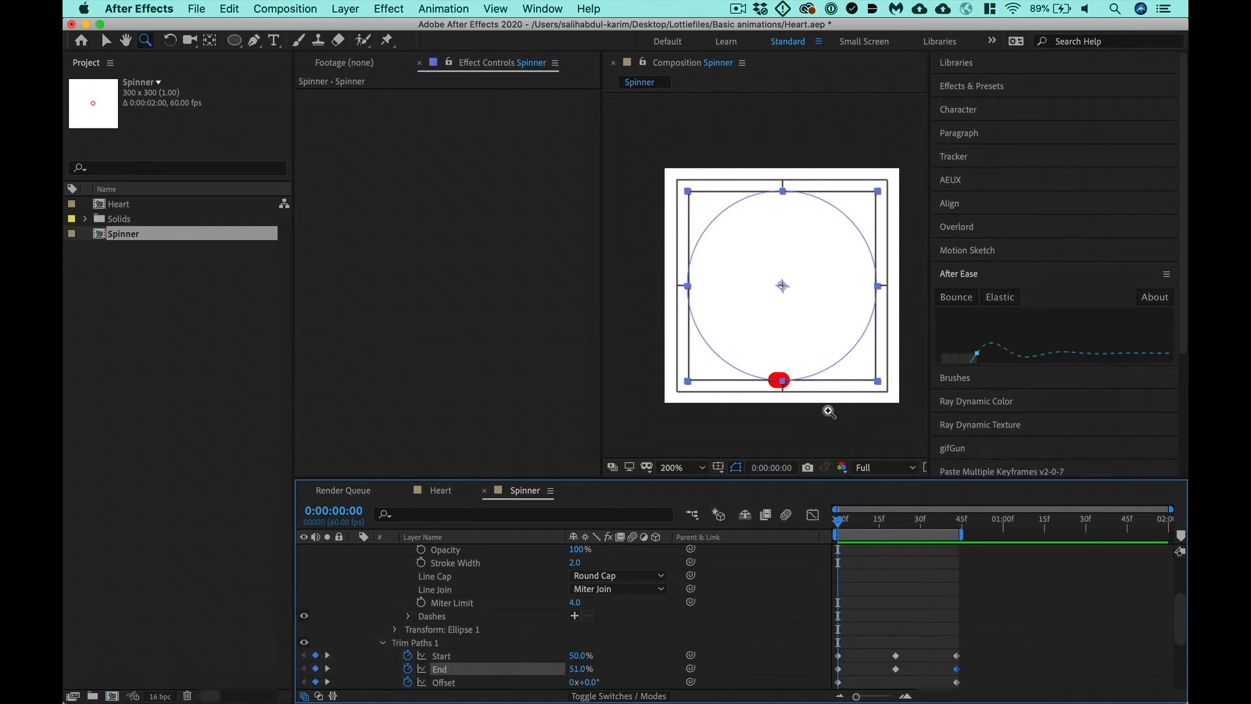
# - Switch to Chrome to check the LottieFiles Material loading reference, and return to After Effects with everything deselected
pyautogui.press('super+Tab')
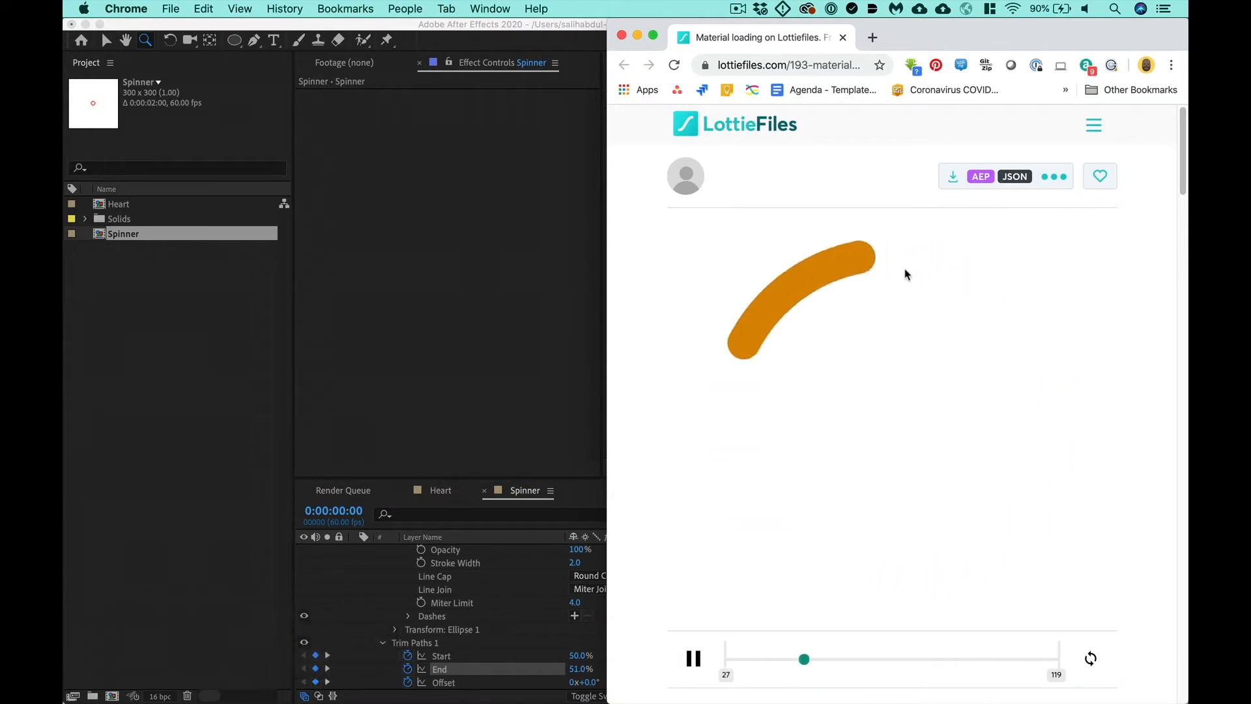
pyautogui.press('super+Tab')
pyautogui.click(673, 659)
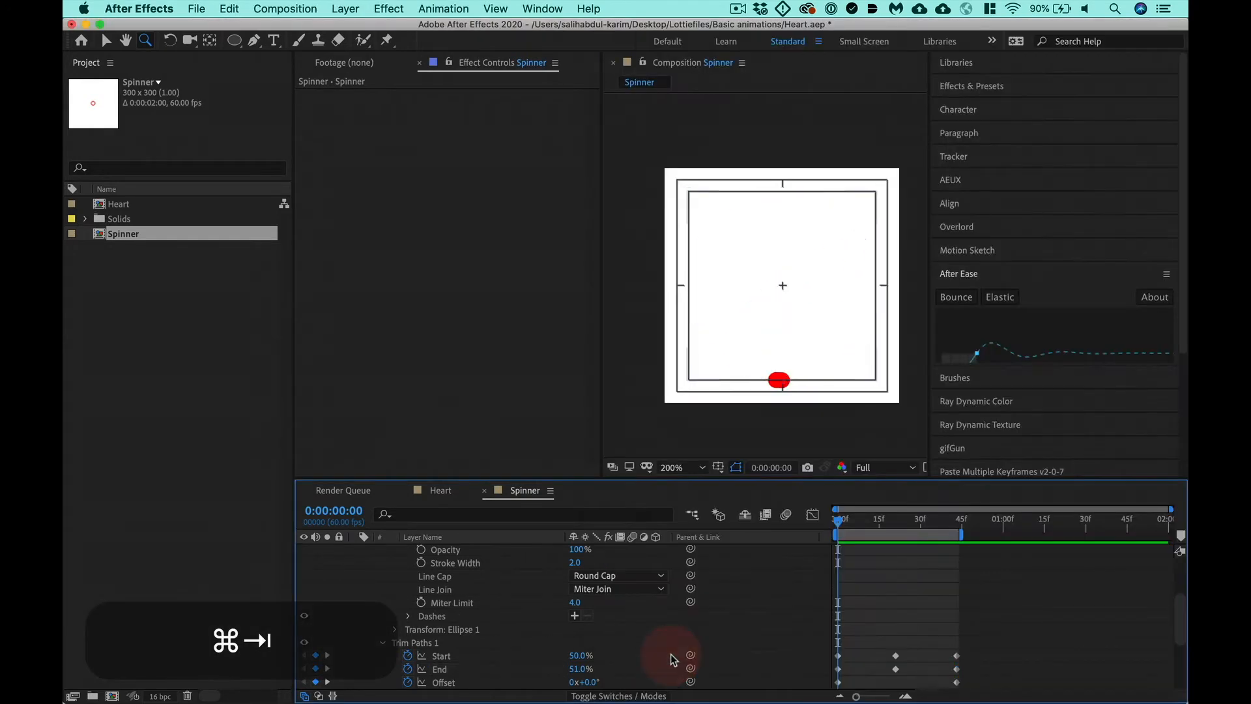
# - Set the Trim Paths Offset to 0x+180.0° at 0:00:00:00 and 1x+180.0° at 0:00:00:43
pyautogui.click(588, 682)
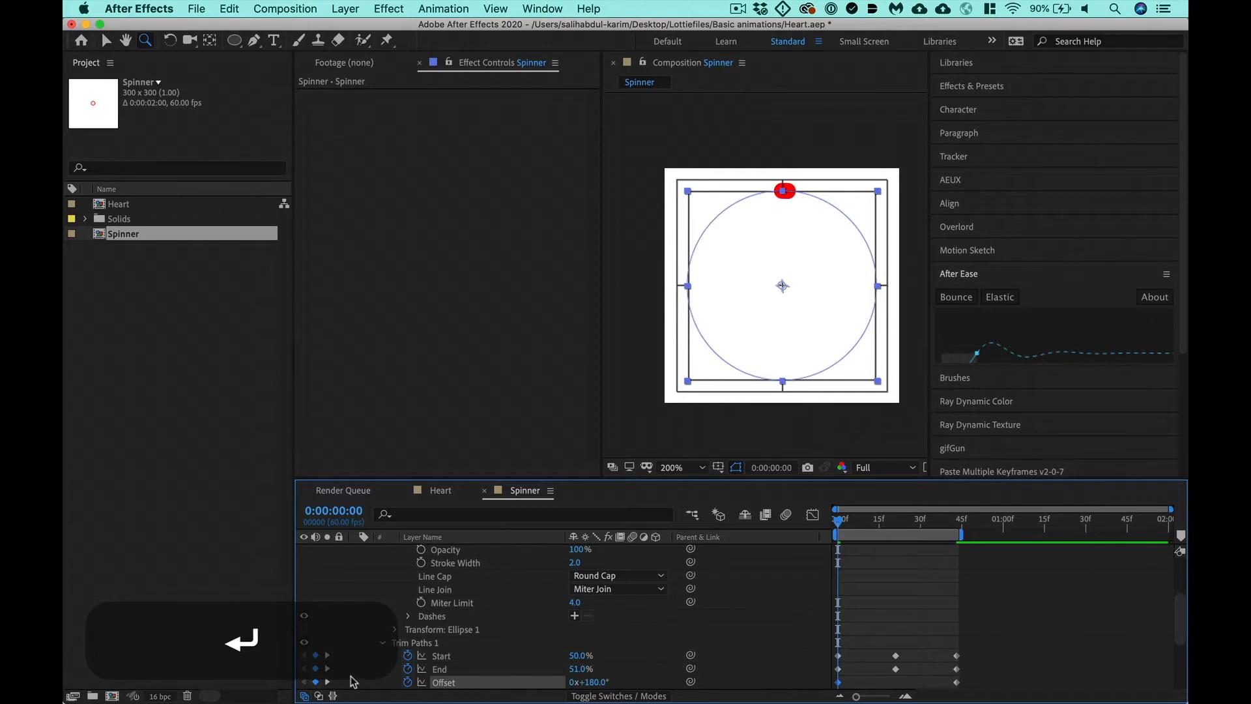
pyautogui.click(327, 681)
pyautogui.click(589, 681)
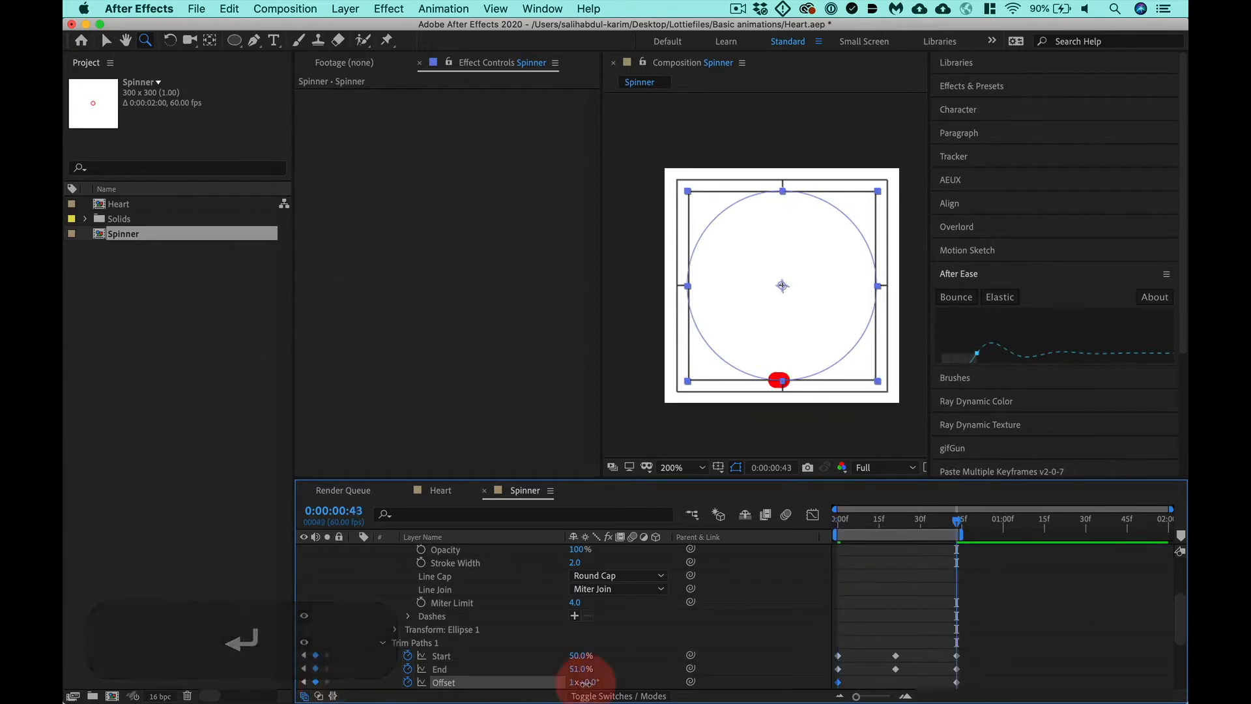
pyautogui.write('180')
pyautogui.press('Return')
# - Preview the loop, and apply Easy Ease to all Start, End and Offset keyframes
pyautogui.hotkey('ctrl', '0')
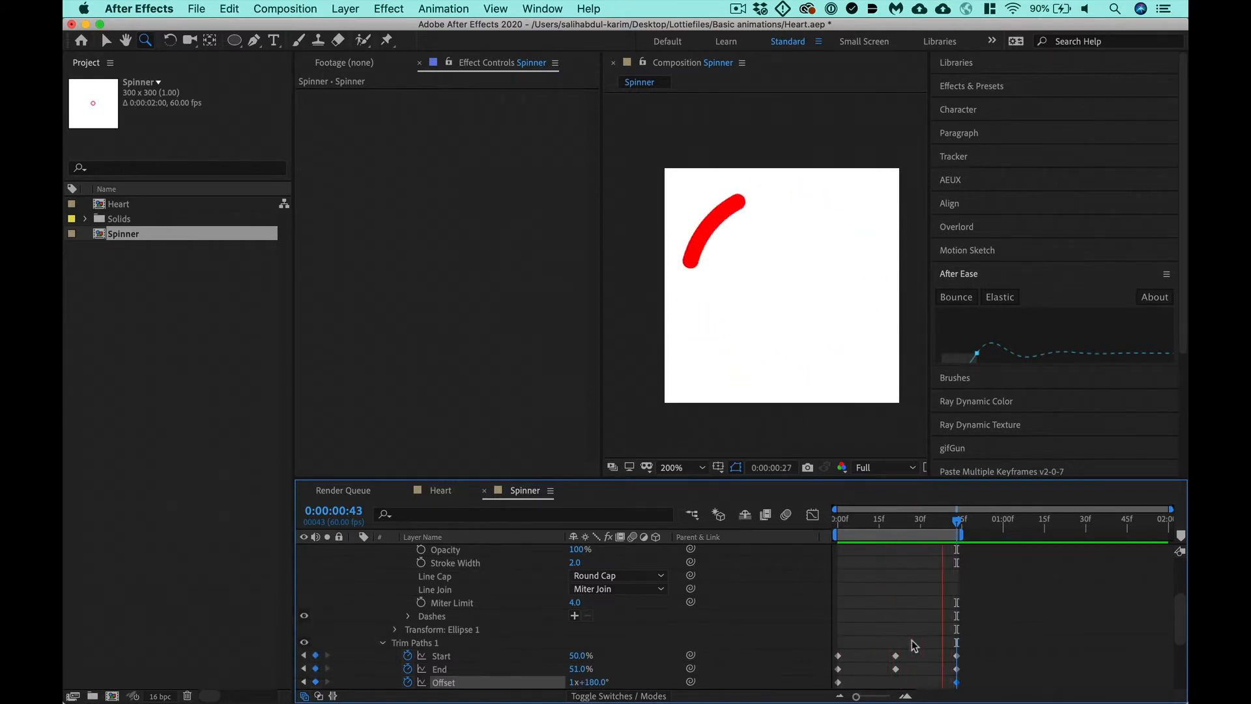
pyautogui.press('space')
pyautogui.moveTo(974, 644); pyautogui.dragTo(831, 687)
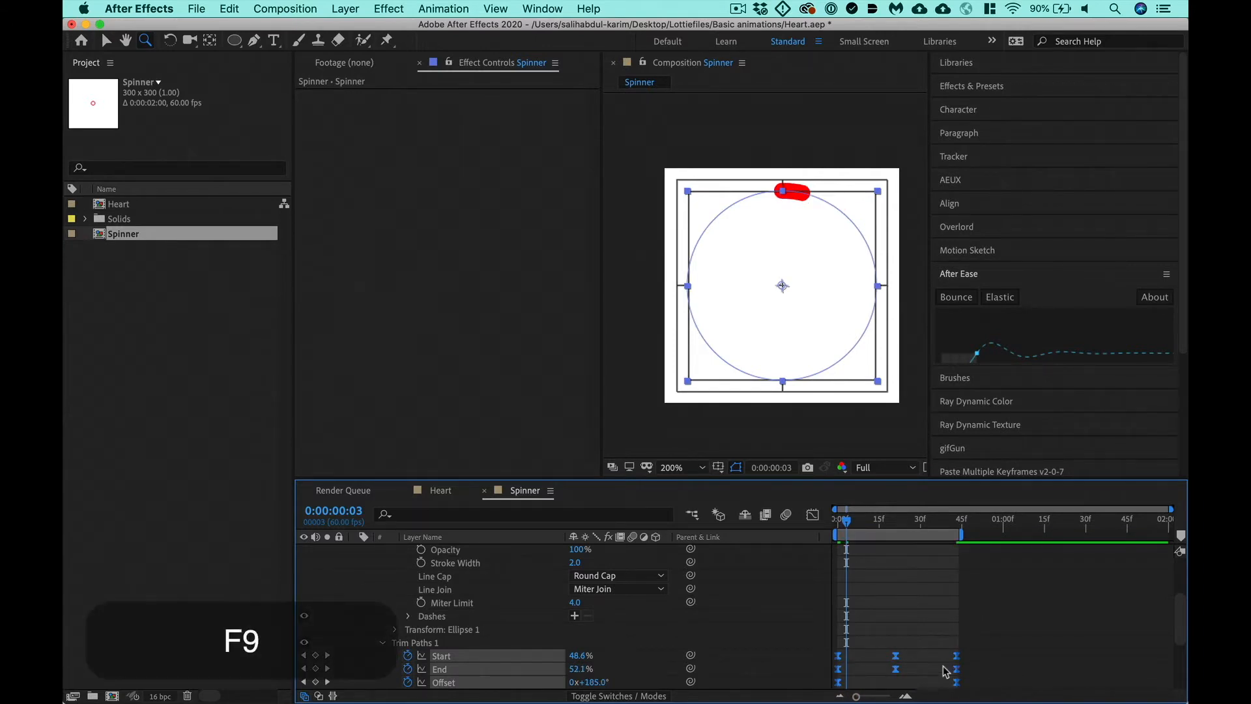
# - Preview the eased loop, convert the two Offset keyframes back to linear interpolation, and preview it again
pyautogui.hotkey('ctrl', '0')
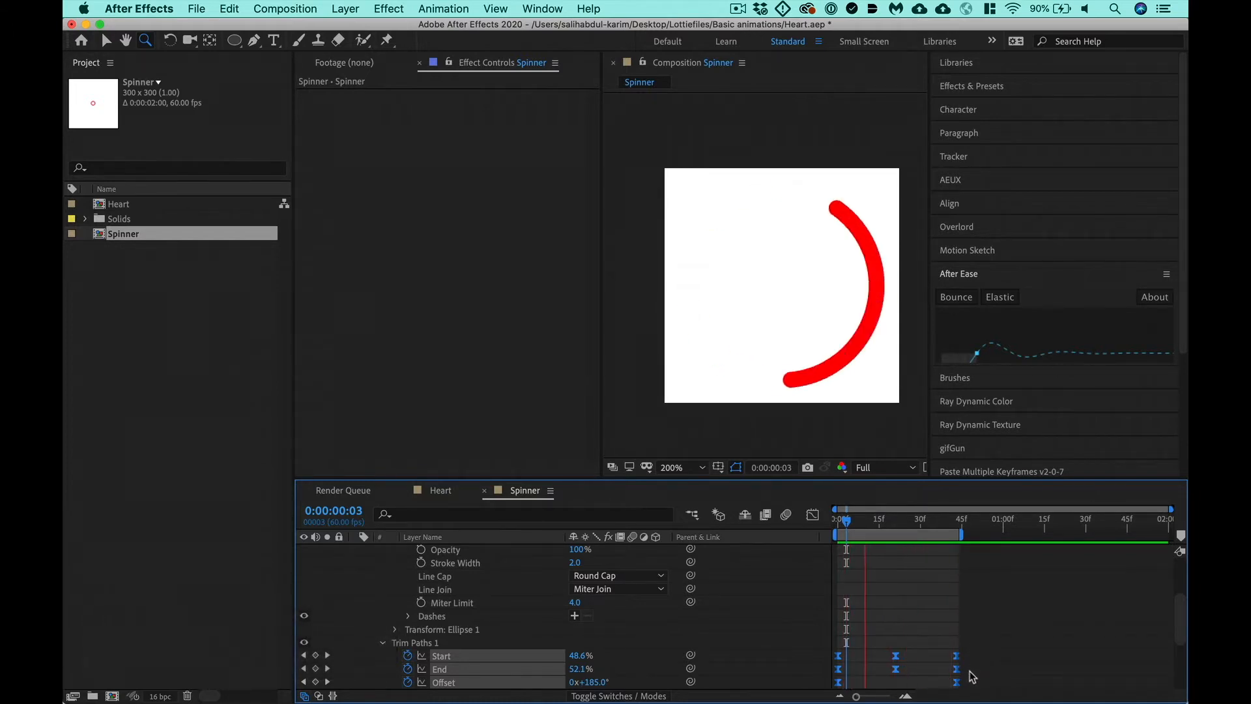
pyautogui.moveTo(975, 678); pyautogui.dragTo(830, 693)
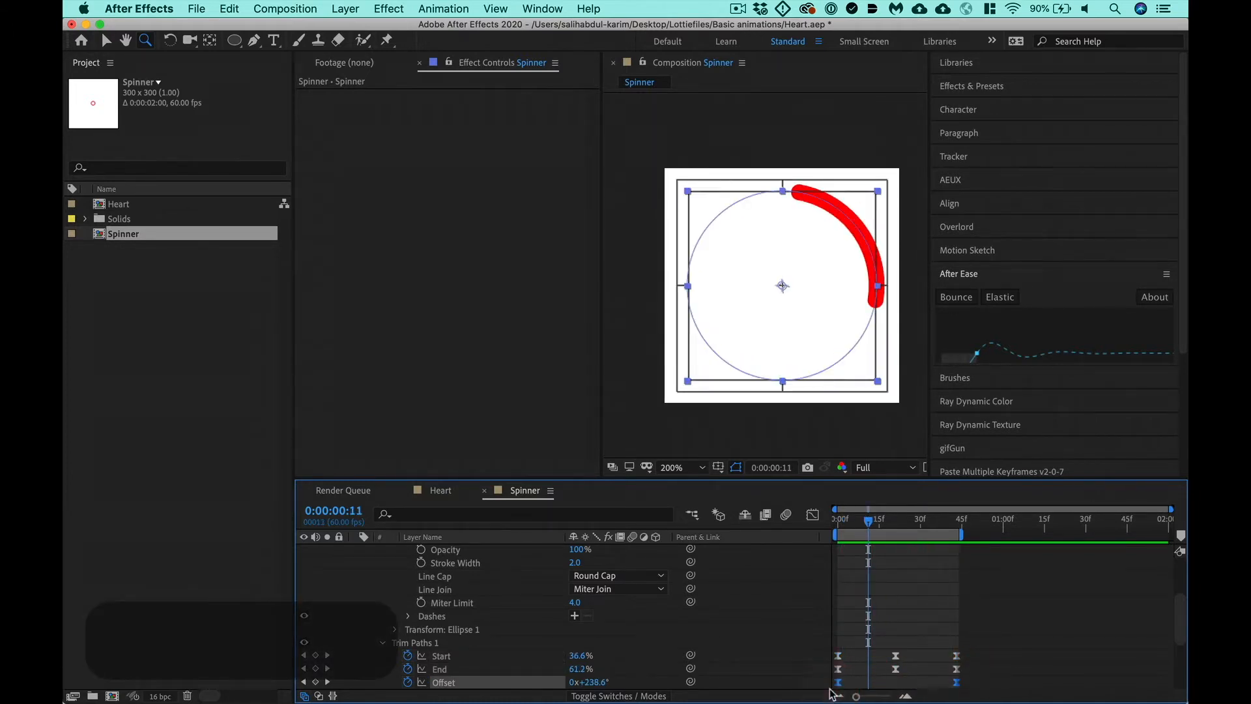
pyautogui.hotkey('ctrl', '0')
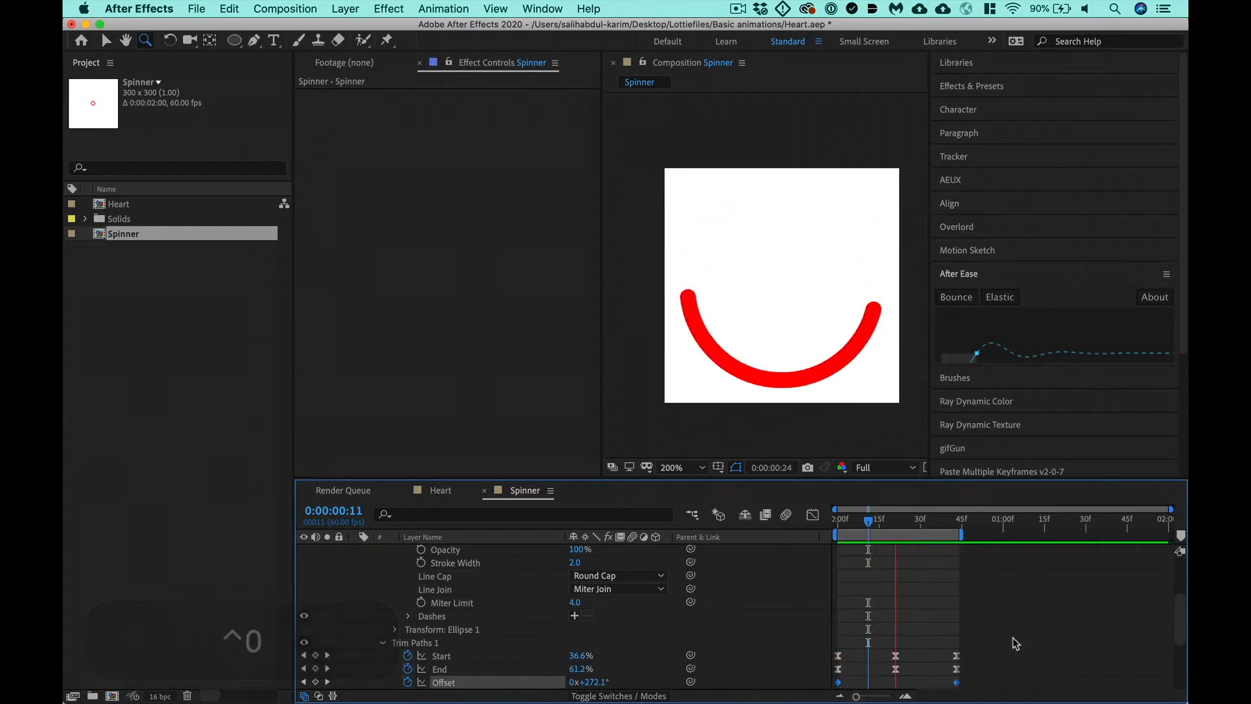
pyautogui.press('space')
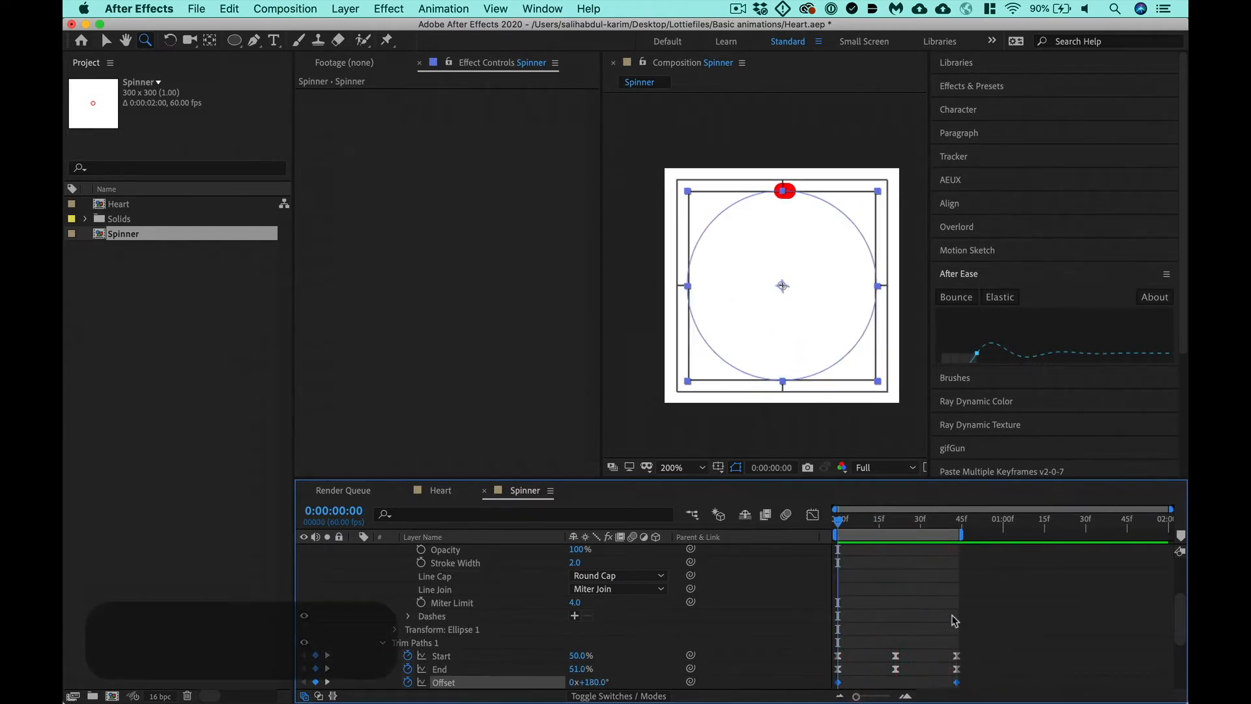
# - Set Trim Paths Start to 38% and End to 60% at 0:00:00:21, and preview the loop
pyautogui.click(896, 519)
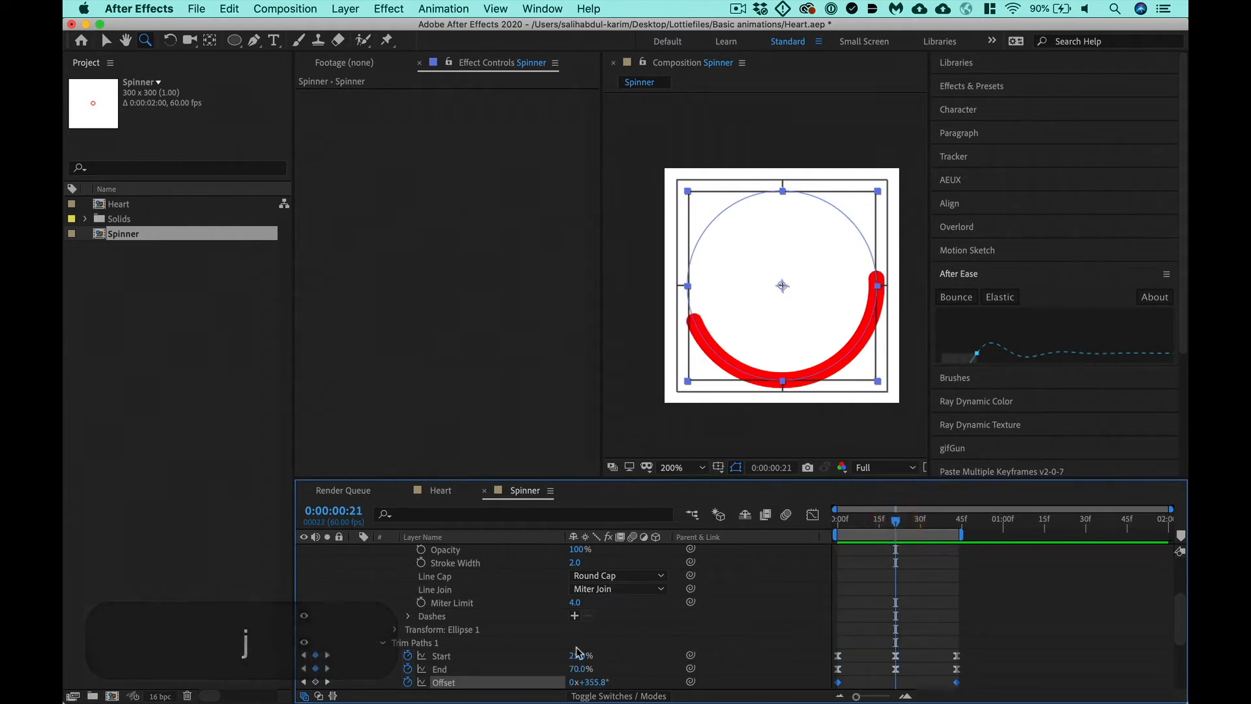
pyautogui.moveTo(578, 652); pyautogui.dragTo(573, 671)
pyautogui.hotkey('ctrl', '0')
pyautogui.hotkey('ctrl', '0')
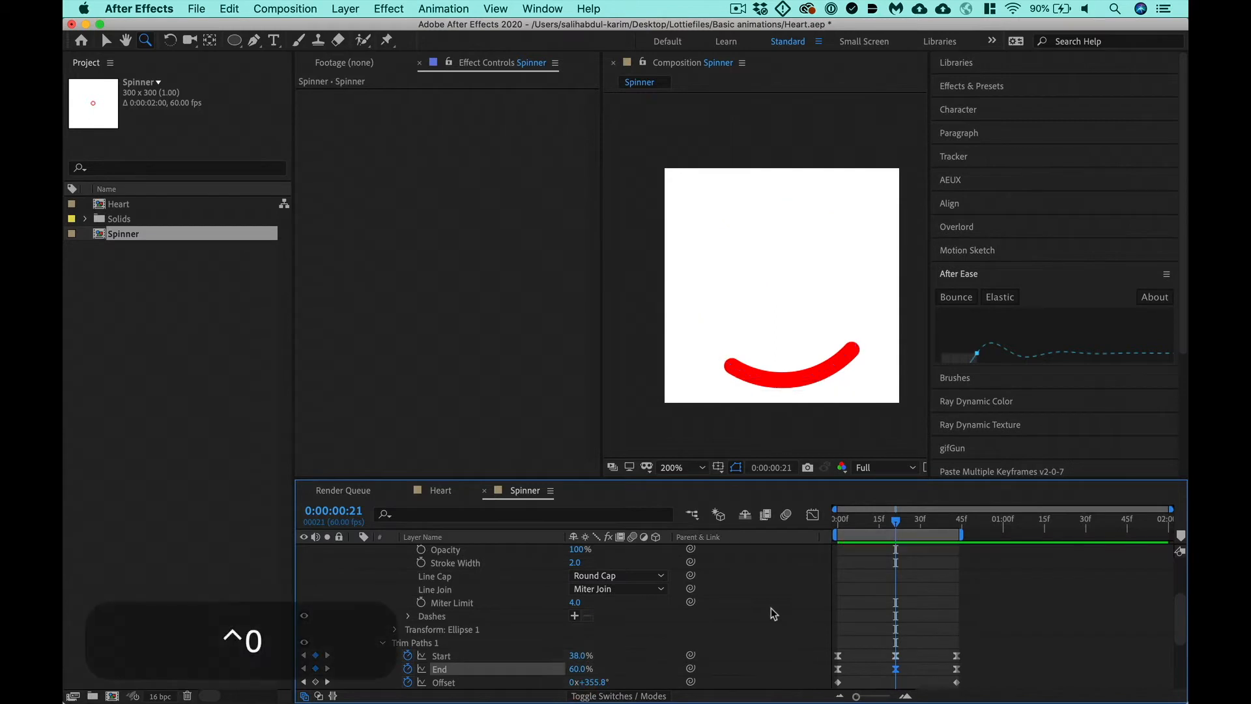
pyautogui.hotkey('ctrl', '0')
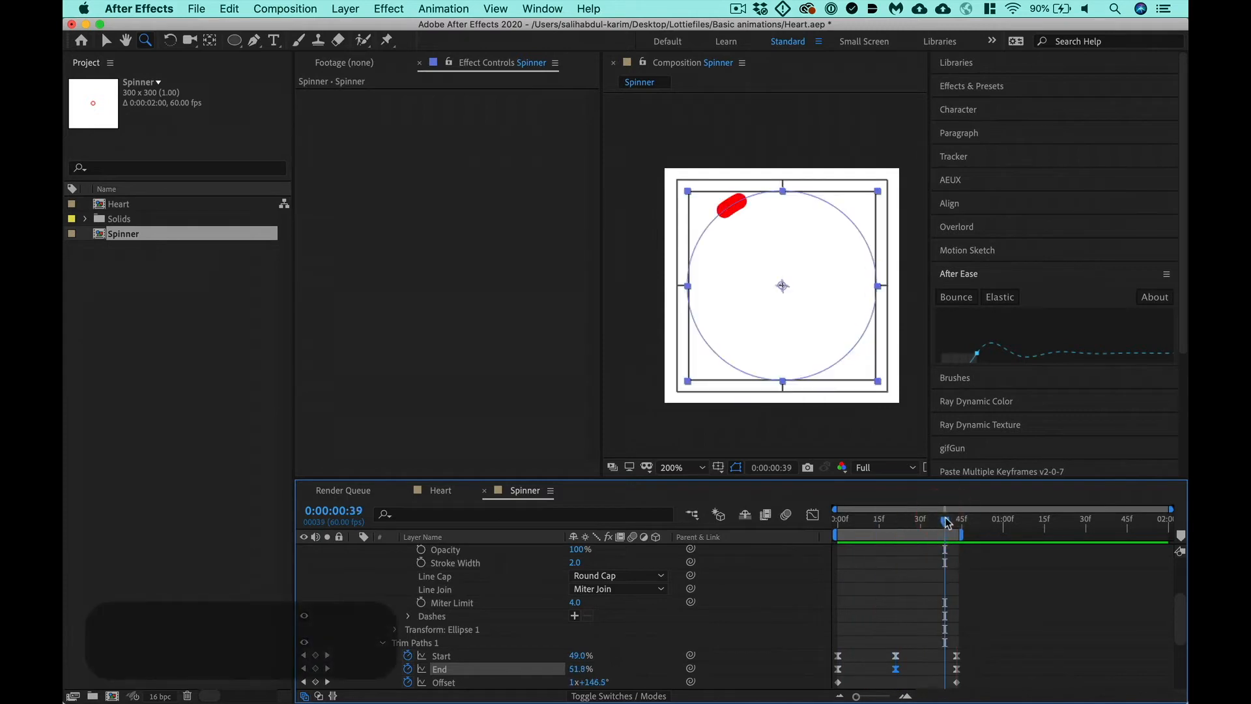
# - Compare the frames at 0:00:00:00 and 0:00:00:43 by scrubbing across the loop, and play it back
pyautogui.press('k')
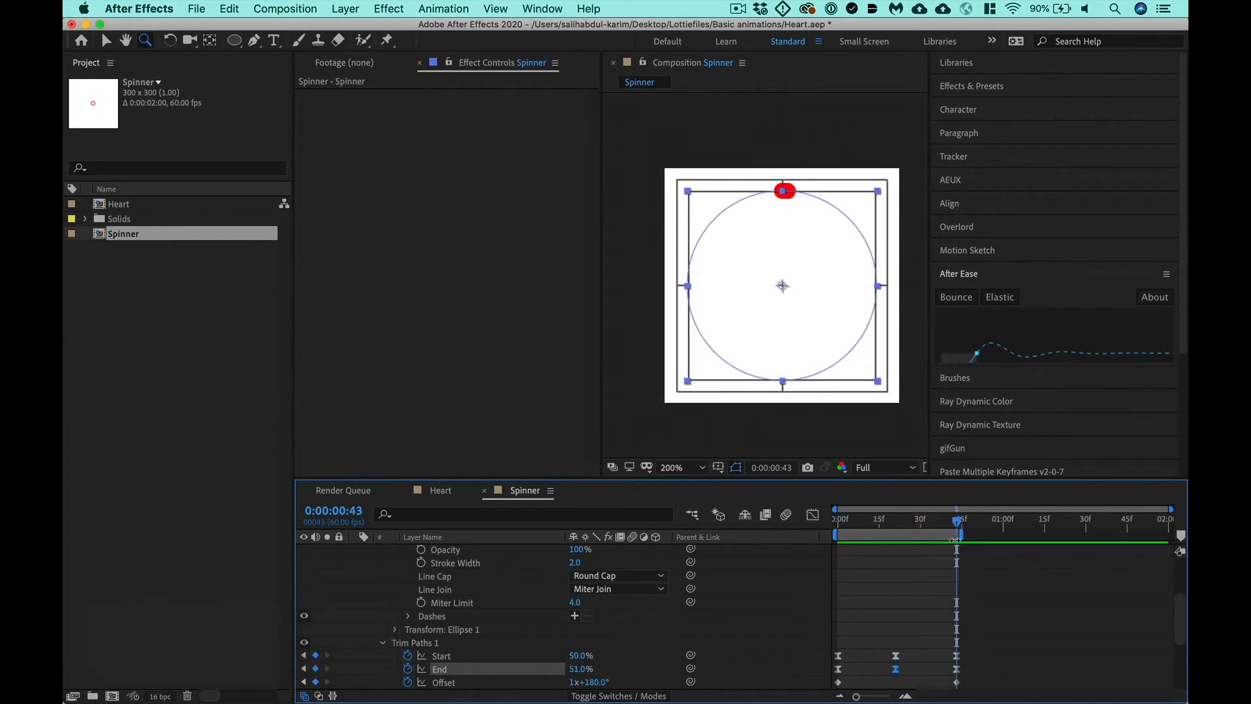
pyautogui.click(841, 524)
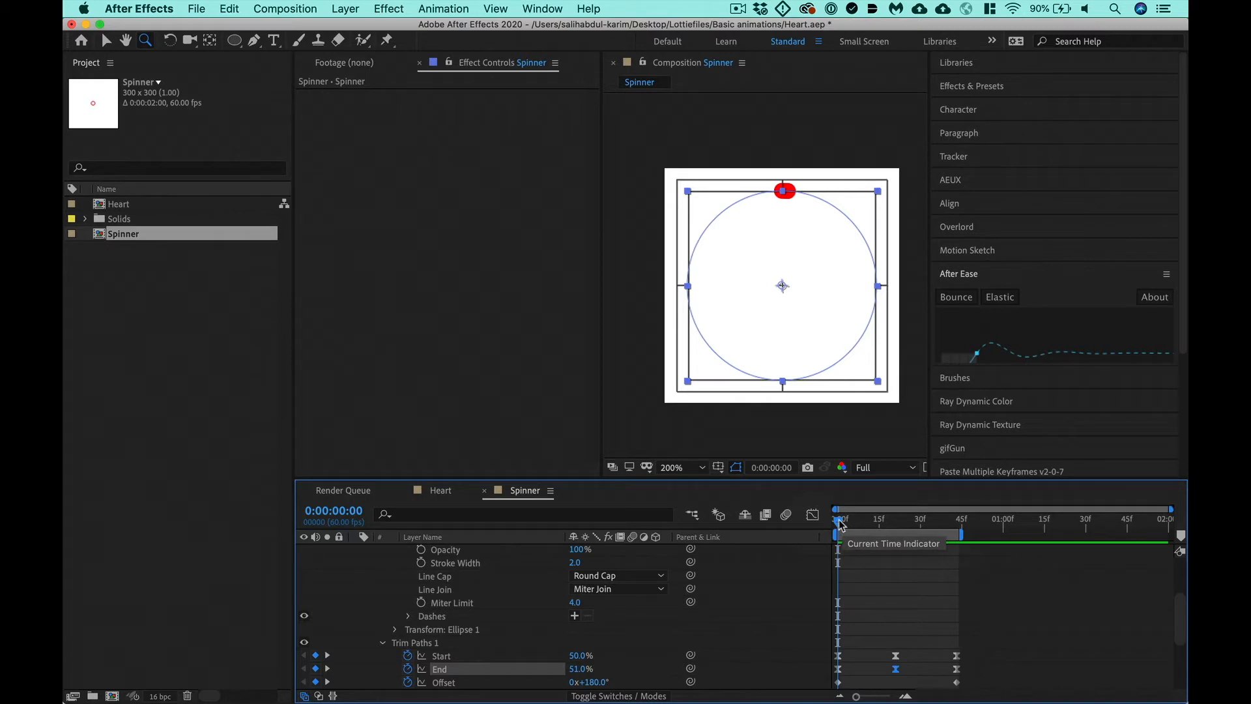
pyautogui.moveTo(840, 524); pyautogui.dragTo(958, 536)
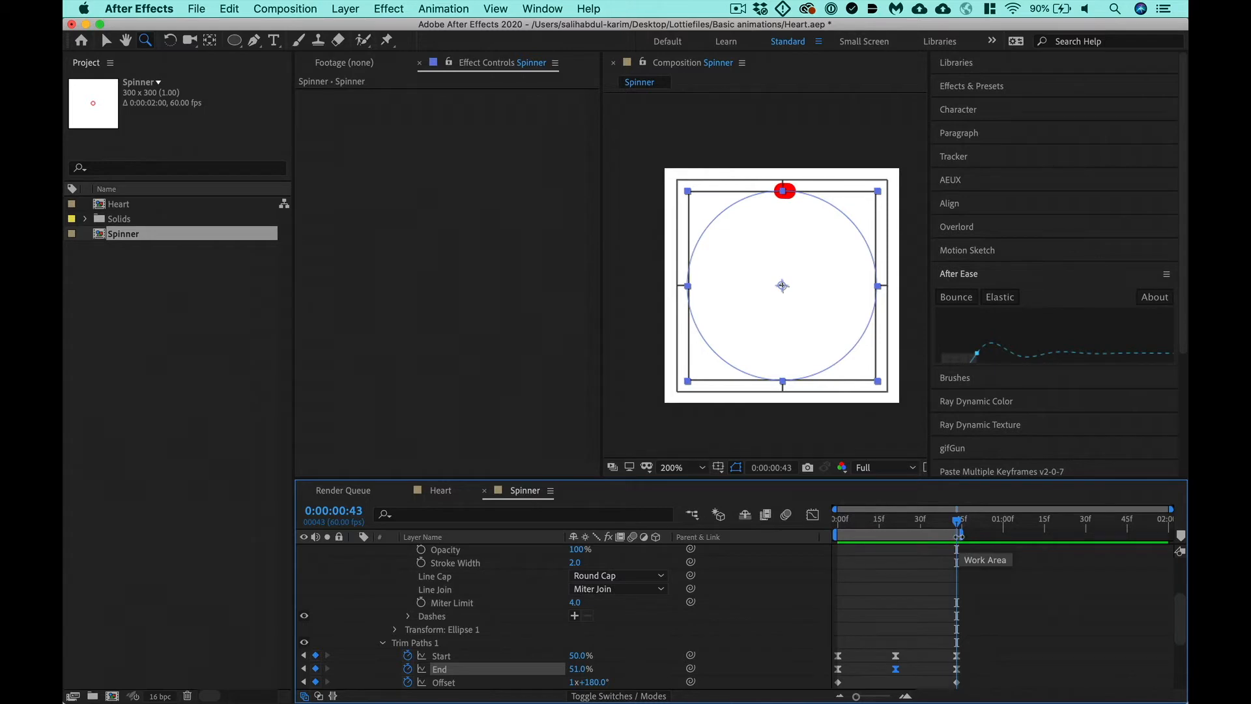
pyautogui.hotkey('ctrl', '0')
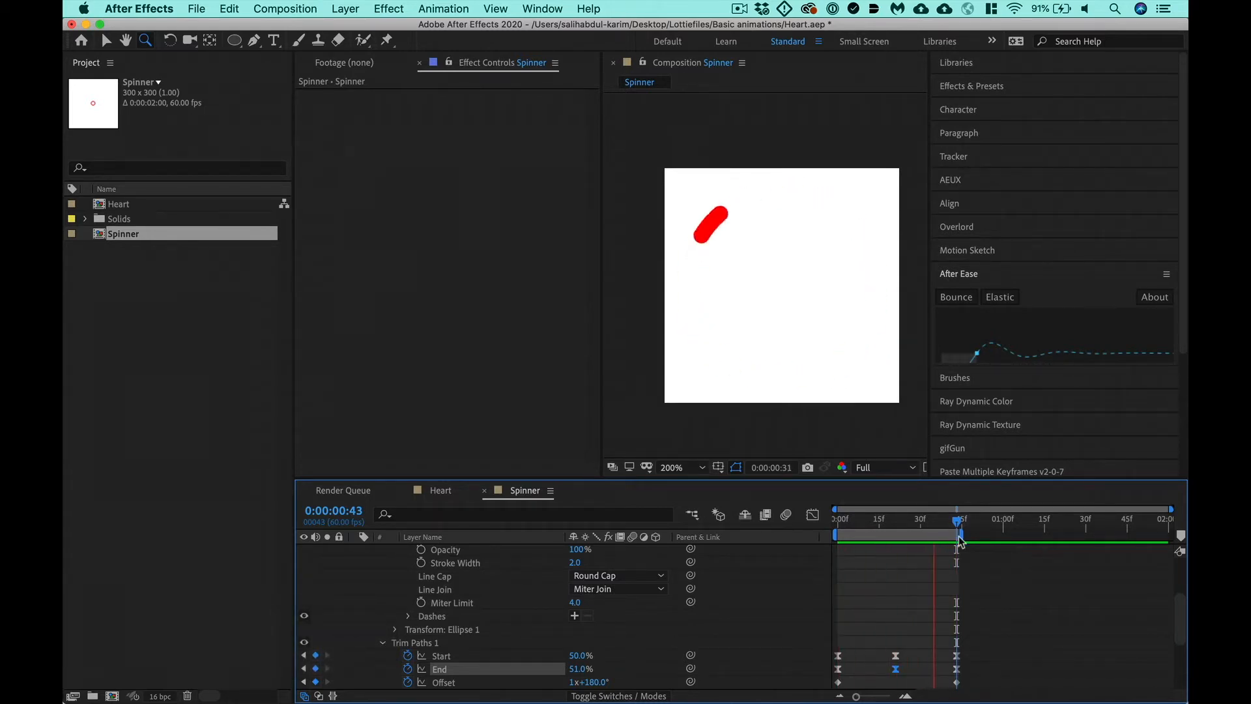
# - Compare the loop's last two frames, end the work area at 0:00:00:42, and preview the loop
pyautogui.press('k')
pyautogui.press('k')
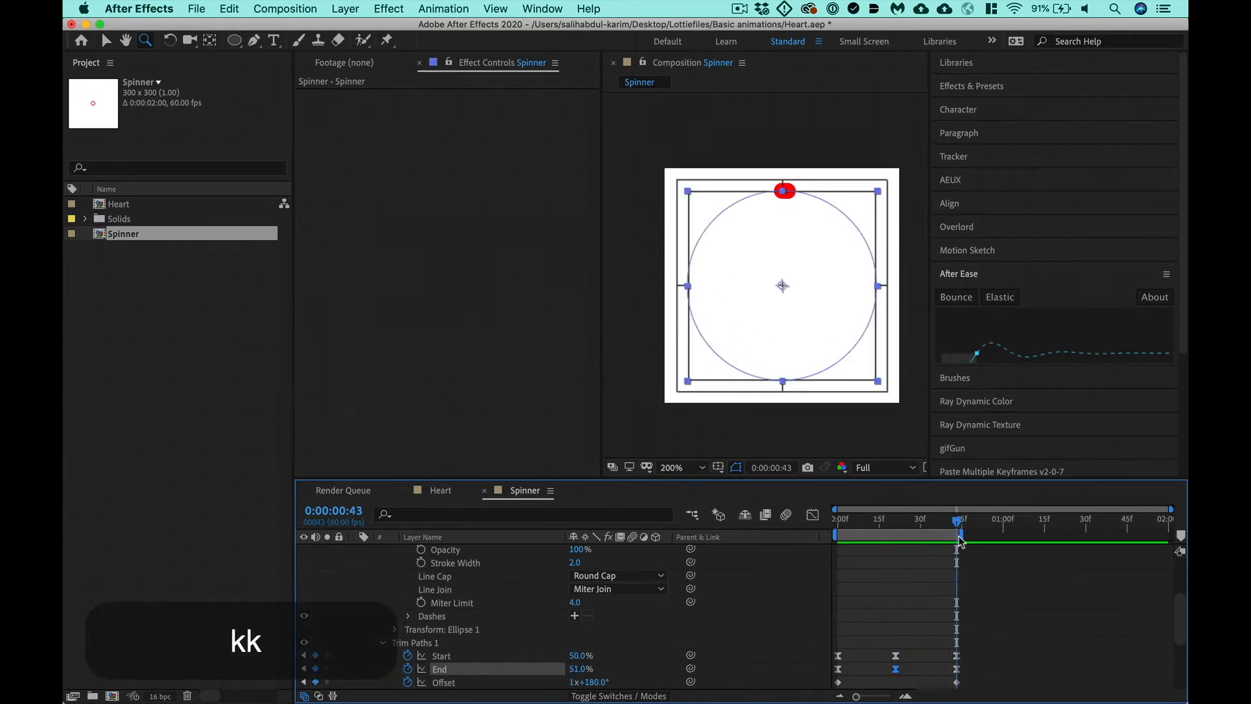
pyautogui.press('=')
pyautogui.press('=')
pyautogui.press('=')
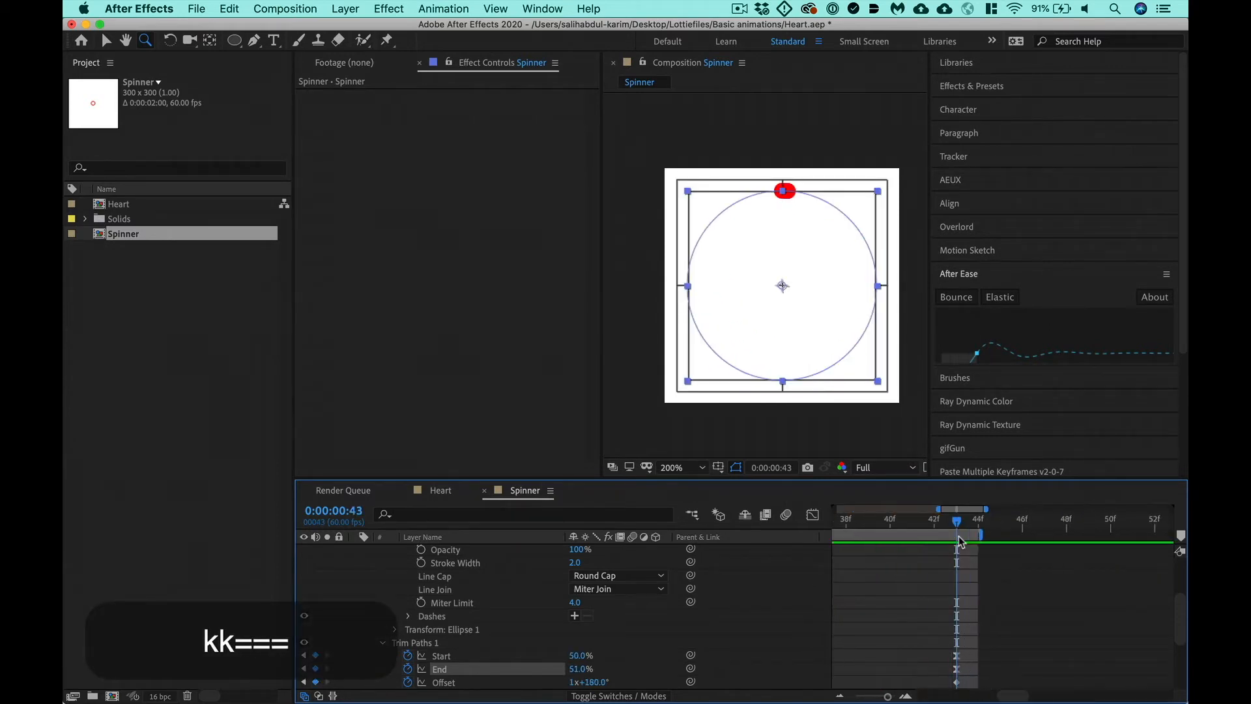
pyautogui.press('super+Left')
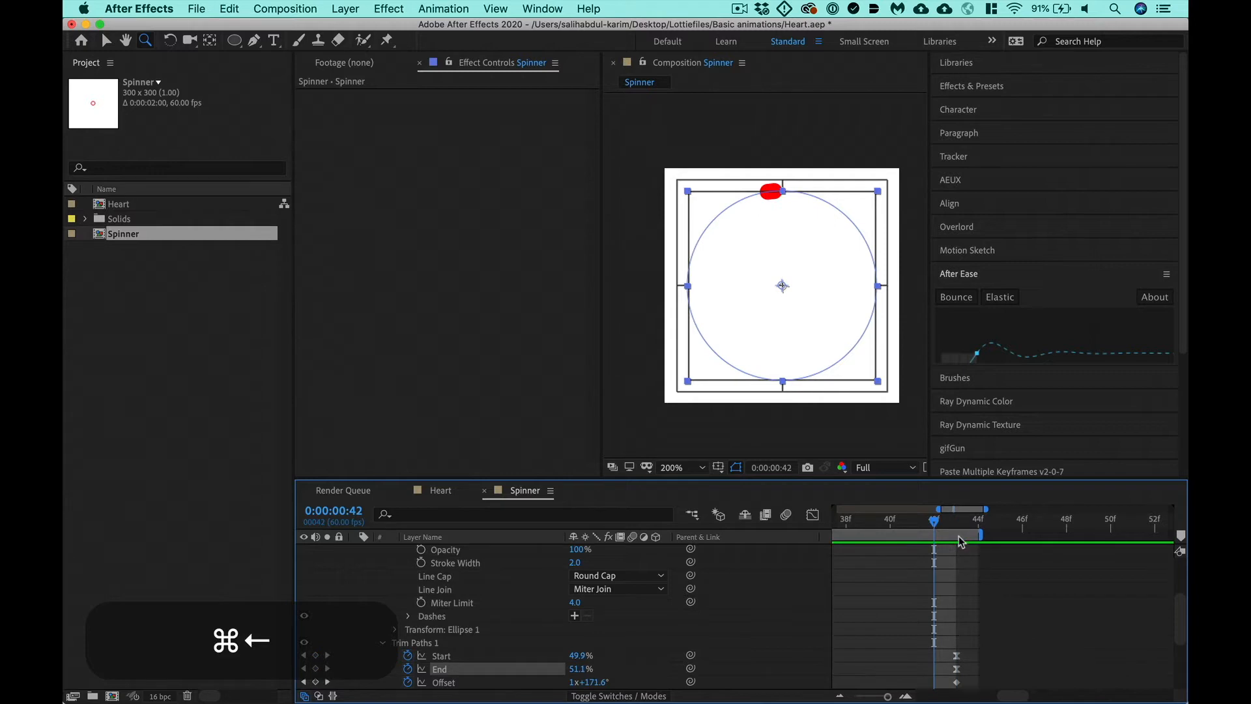
pyautogui.press('super+Right')
pyautogui.press('super+Left')
pyautogui.press('super+Right')
pyautogui.press('super+Left')
pyautogui.press('n')
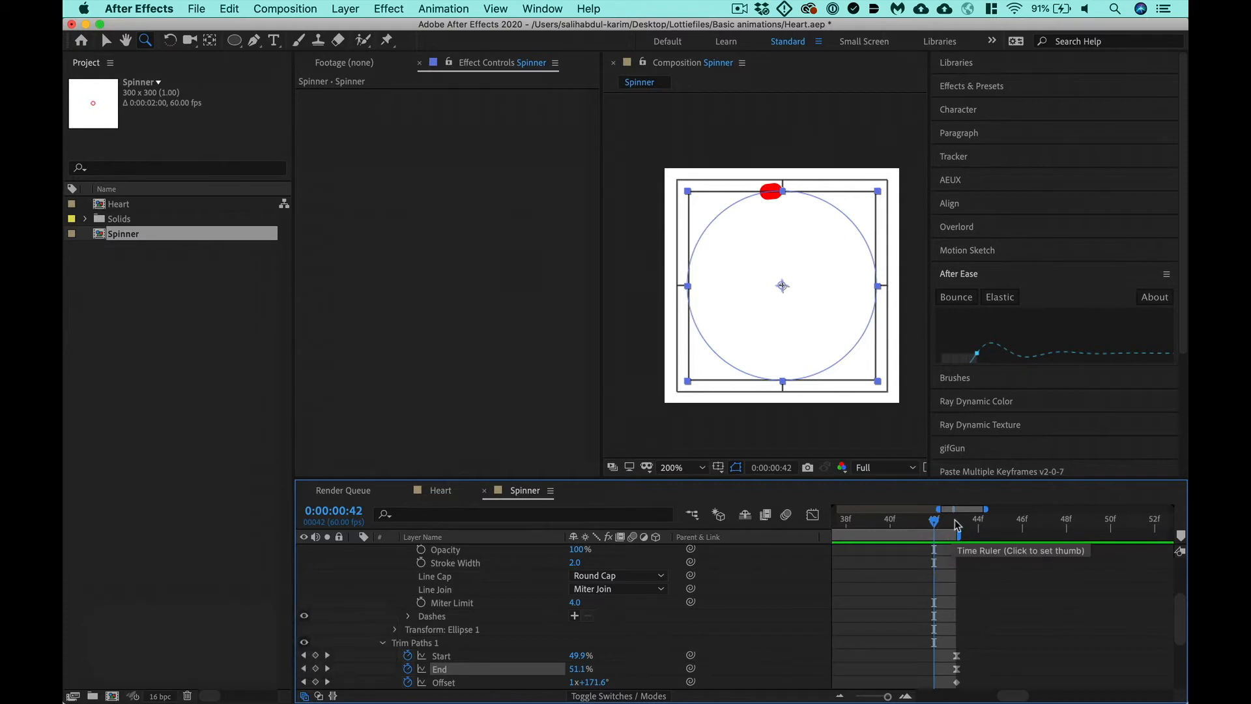
pyautogui.press('-')
pyautogui.press('-')
pyautogui.press('-')
pyautogui.press('-')
pyautogui.hotkey('ctrl', '0')
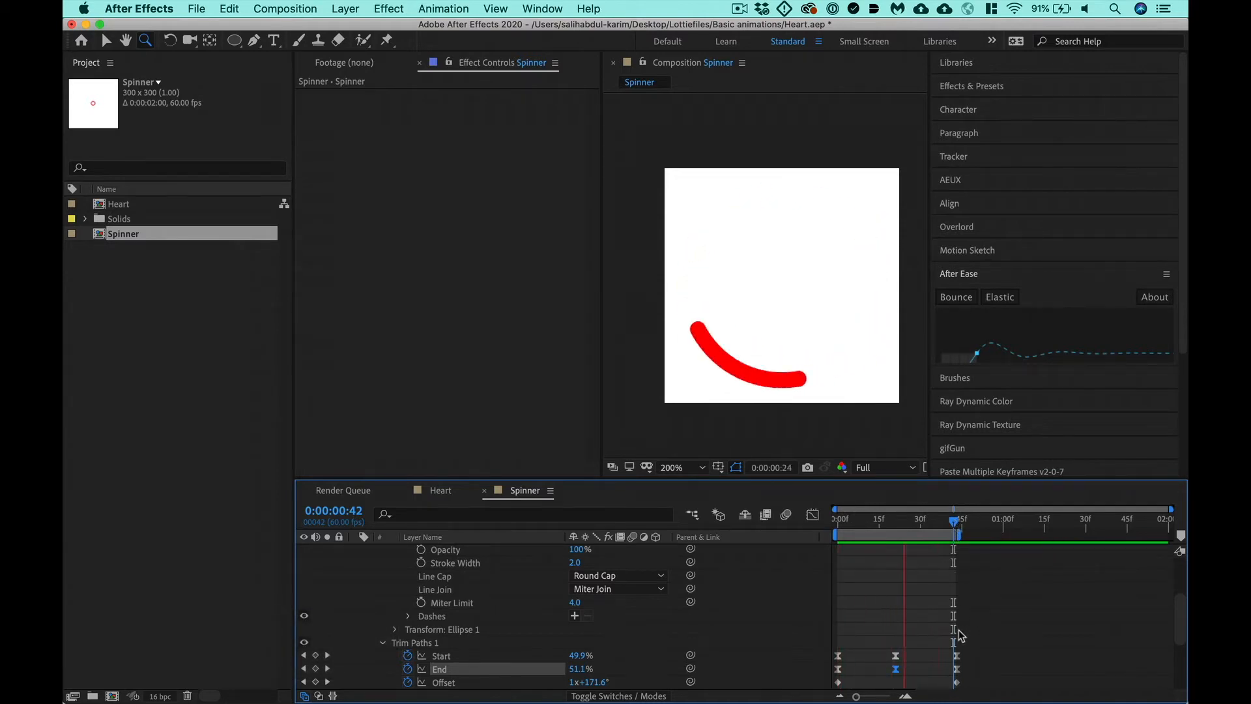
# - Try linear interpolation on the first and last Start and End keyframes, and preview the loop
pyautogui.moveTo(964, 647); pyautogui.dragTo(954, 670)
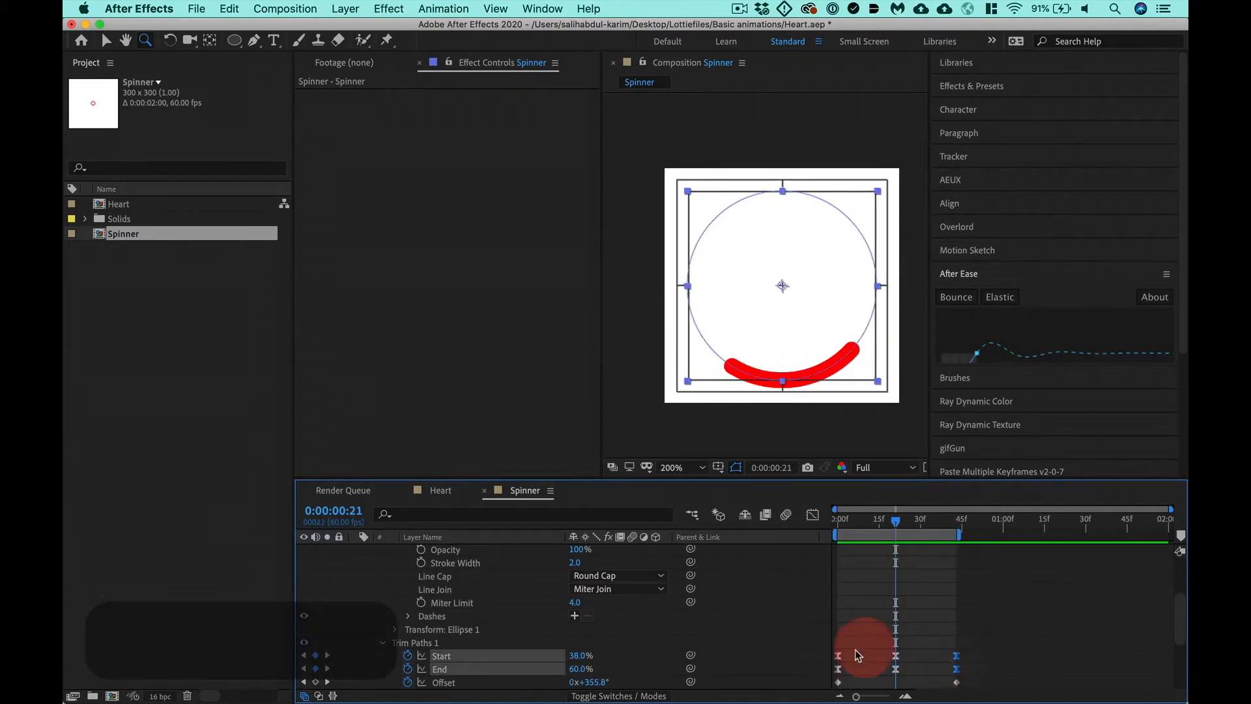
pyautogui.keyDown('super'); pyautogui.click(838, 669); pyautogui.keyUp('super')
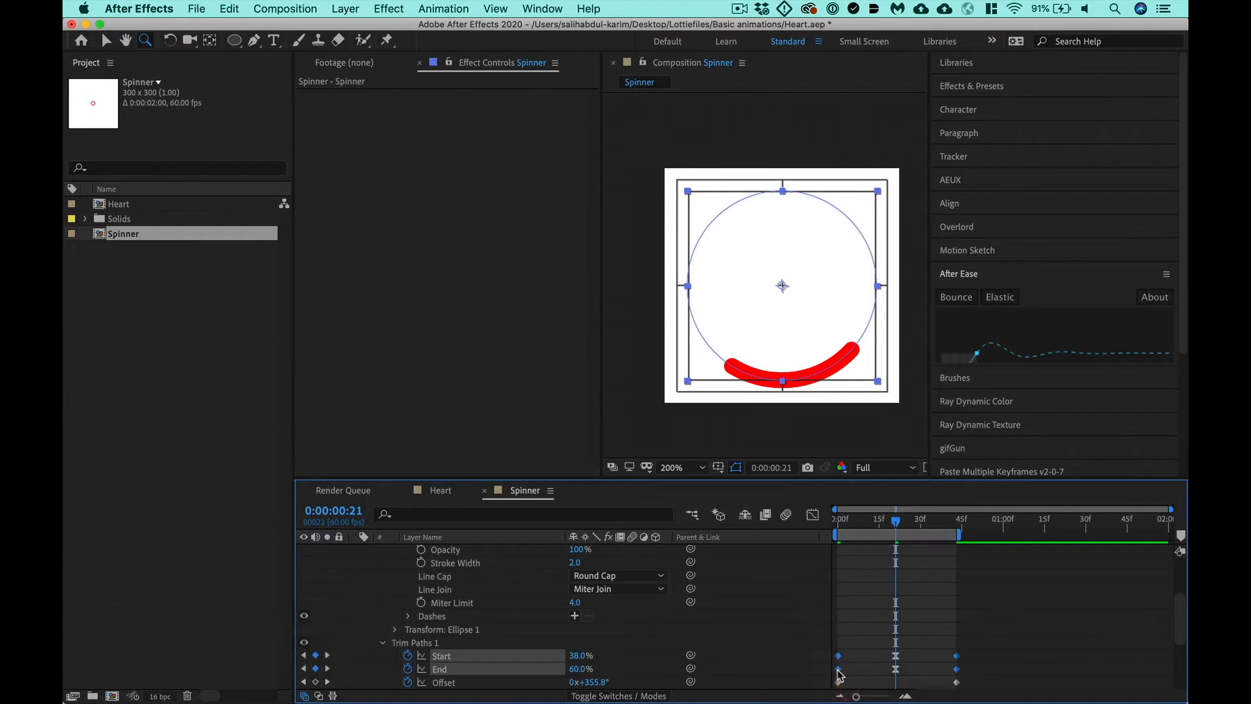
pyautogui.hotkey('ctrl', '0')
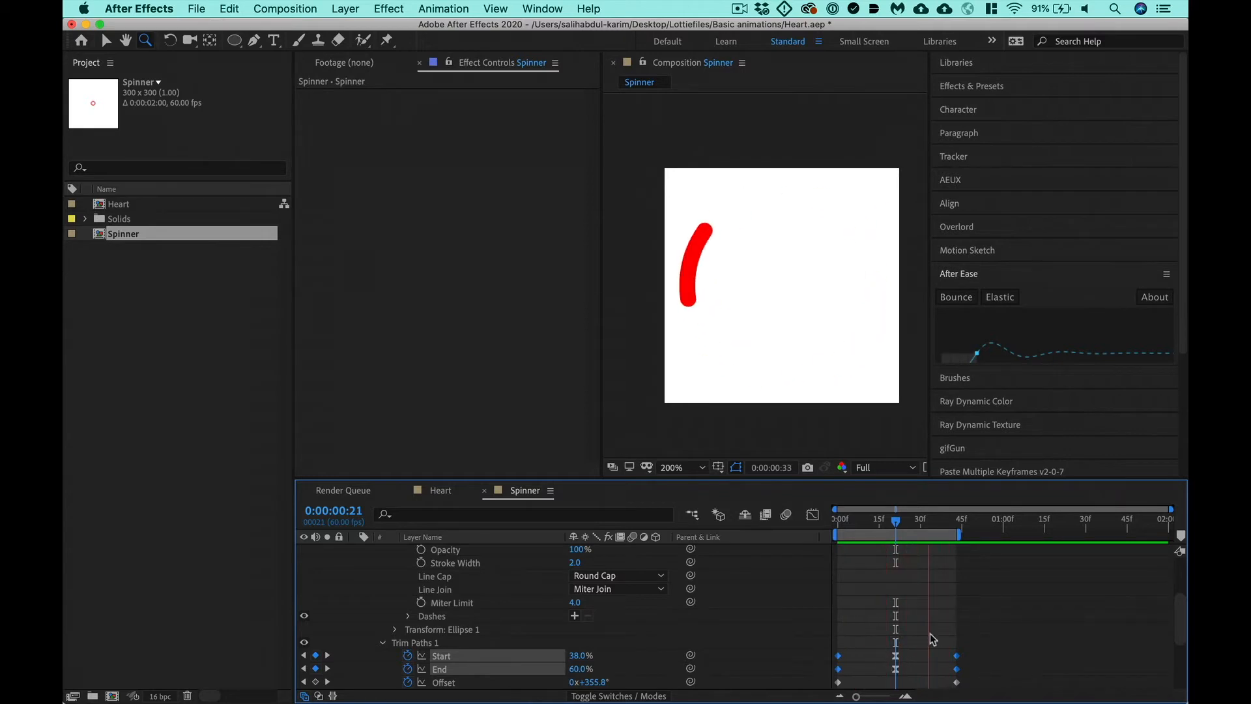
pyautogui.press('space')
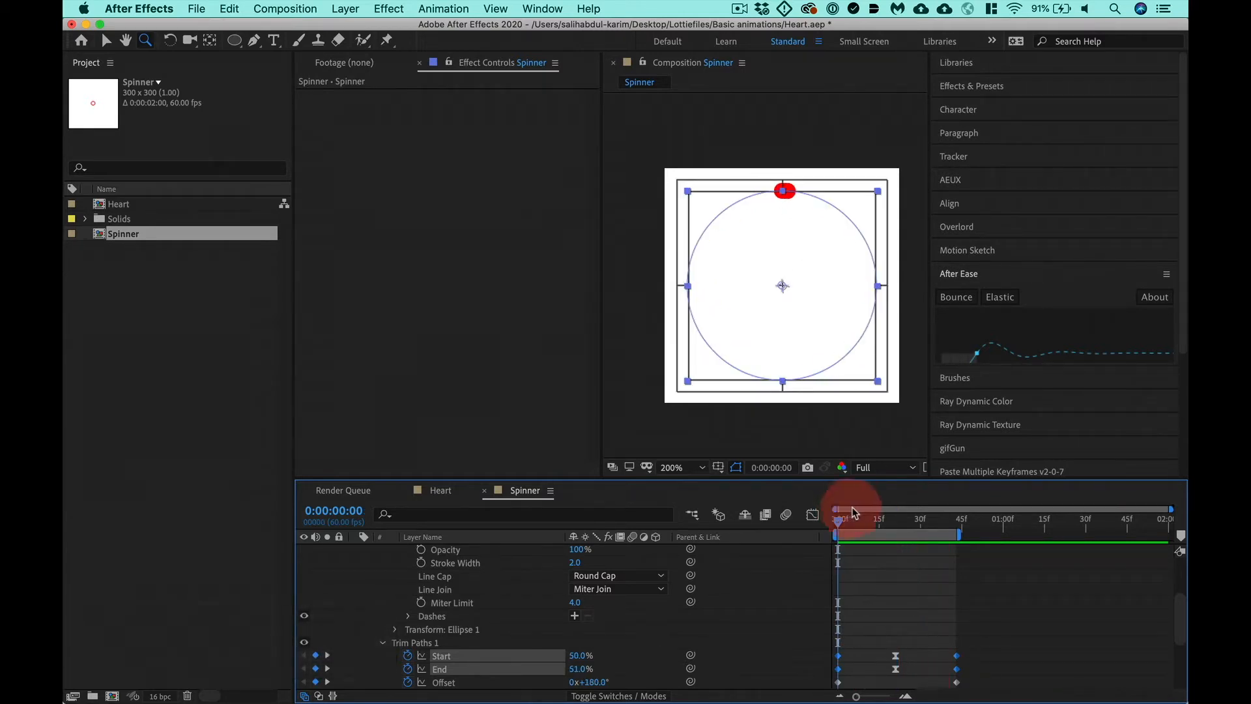
# - Try a stronger ease on the middle Start and End keyframes by lengthening their speed graph handles, and preview the loop
pyautogui.moveTo(847, 520); pyautogui.dragTo(916, 520)
pyautogui.moveTo(908, 652); pyautogui.dragTo(884, 672)
pyautogui.click(812, 516)
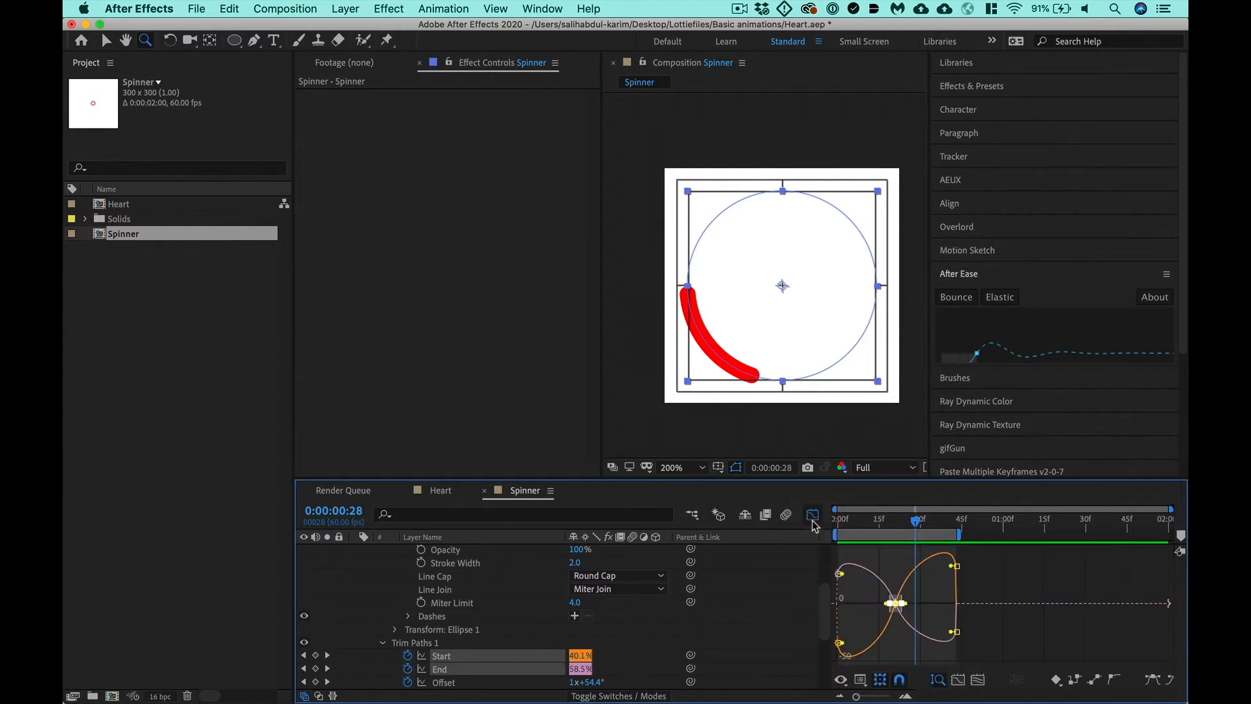
pyautogui.press('F9')
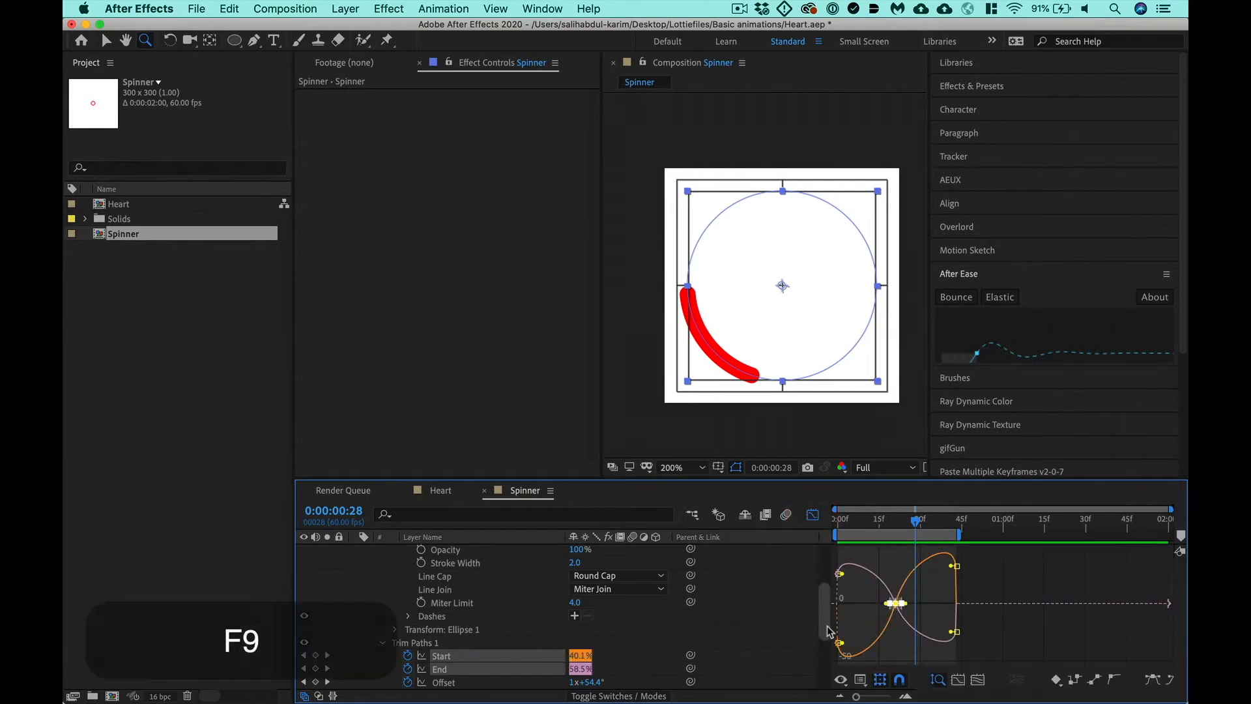
pyautogui.press('=')
pyautogui.press('=')
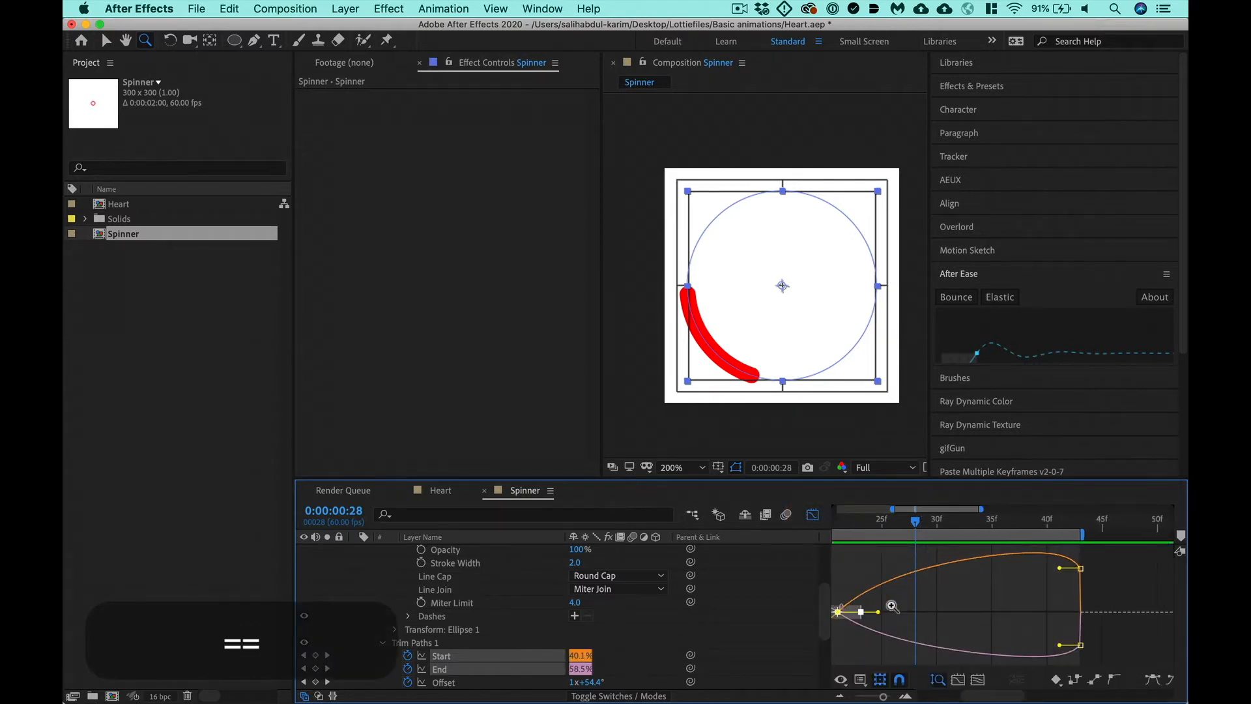
pyautogui.click(1053, 621)
pyautogui.moveTo(1053, 621); pyautogui.dragTo(913, 602)
pyautogui.press('v')
pyautogui.moveTo(1047, 598); pyautogui.dragTo(1114, 598)
pyautogui.press('-')
pyautogui.press('-')
pyautogui.press('-')
pyautogui.hotkey('ctrl', '0')
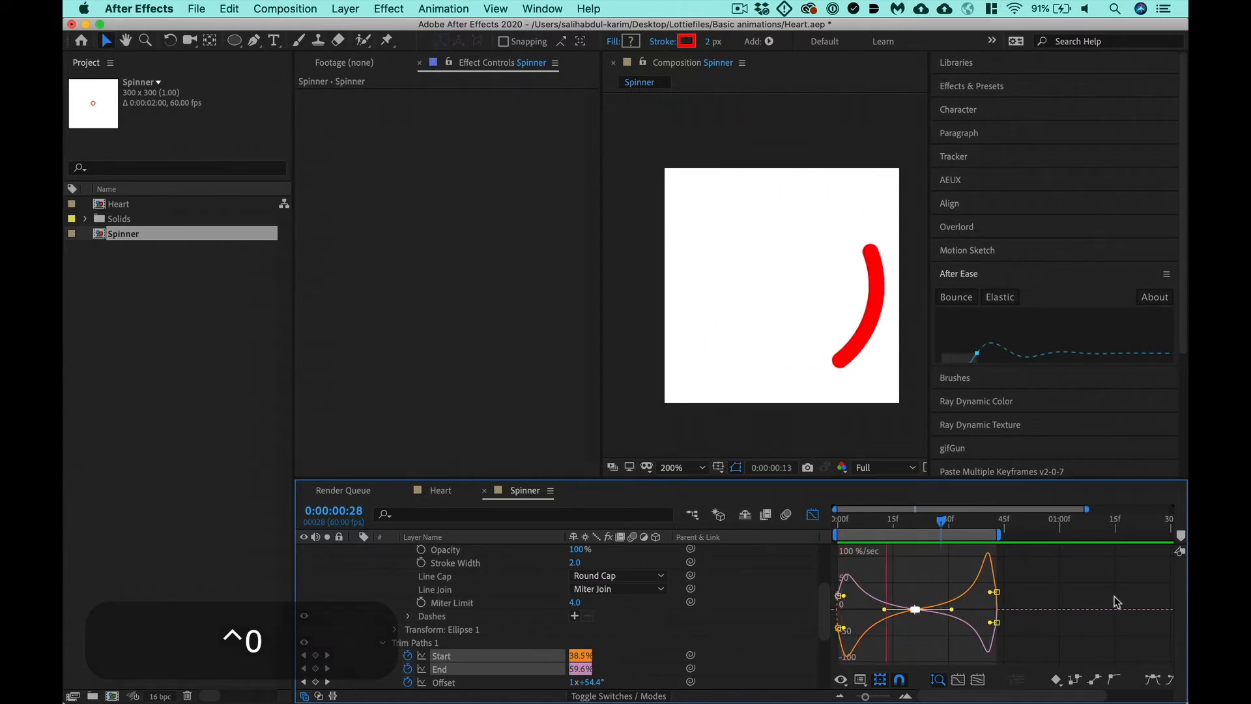
pyautogui.press('space')
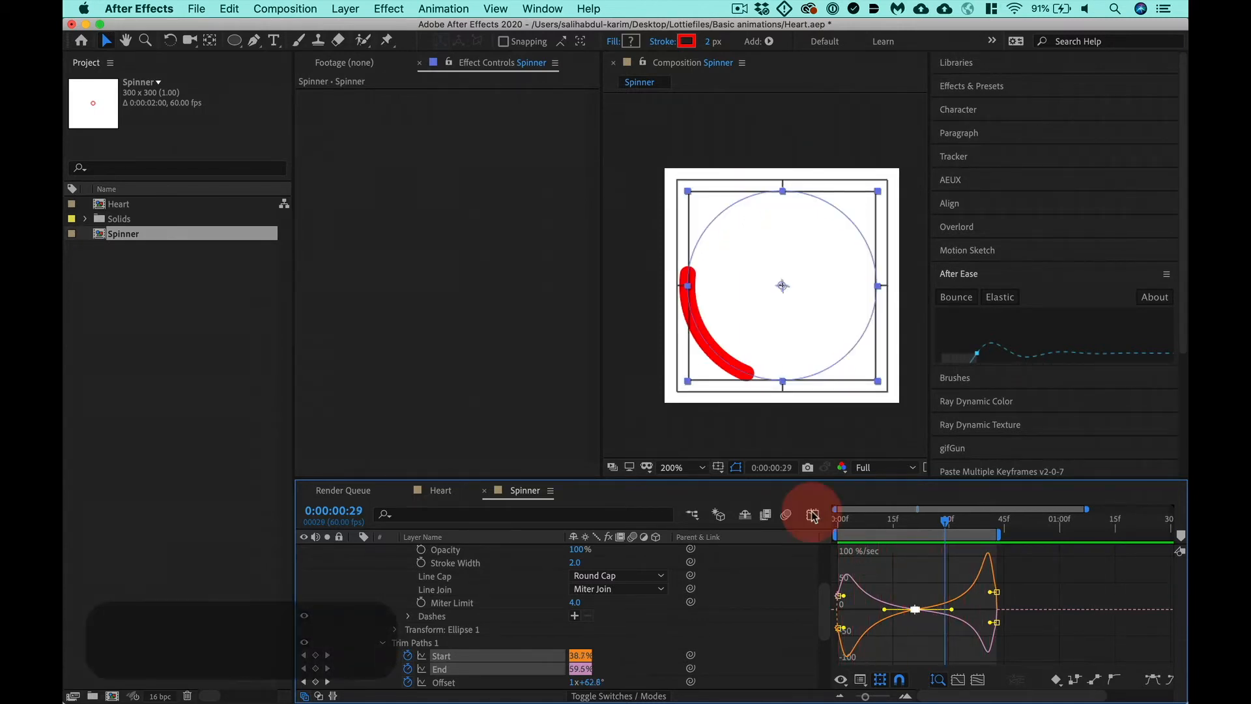
# - Apply Easy Ease to the first Start and End keyframes and lengthen their outgoing handles slightly in the speed graph
pyautogui.click(813, 514)
pyautogui.moveTo(853, 666); pyautogui.dragTo(834, 662)
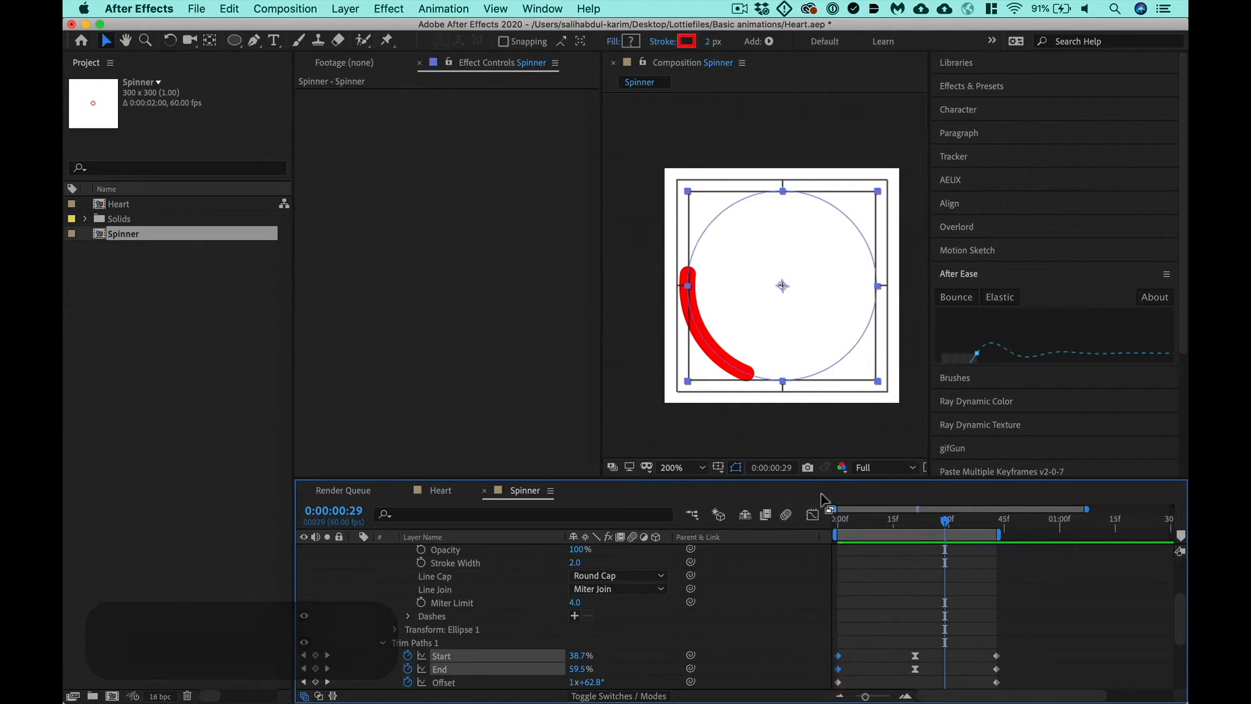
pyautogui.click(812, 514)
pyautogui.press('F9')
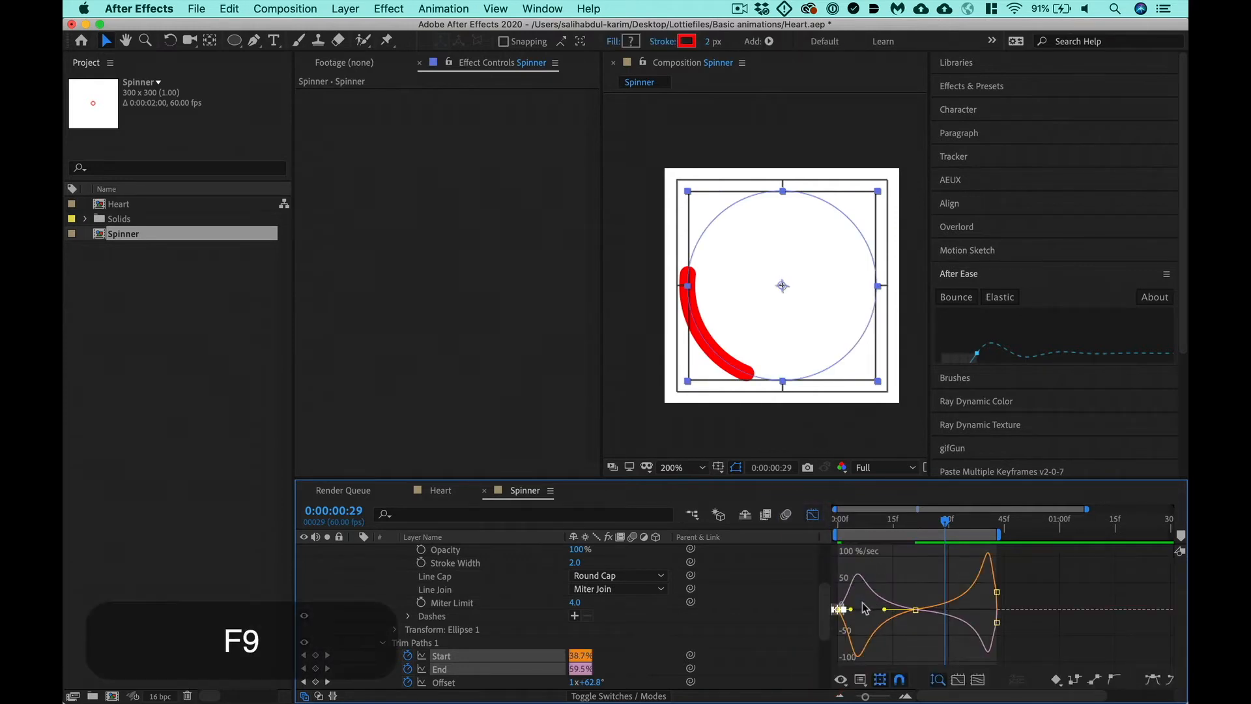
pyautogui.moveTo(852, 613); pyautogui.dragTo(859, 615)
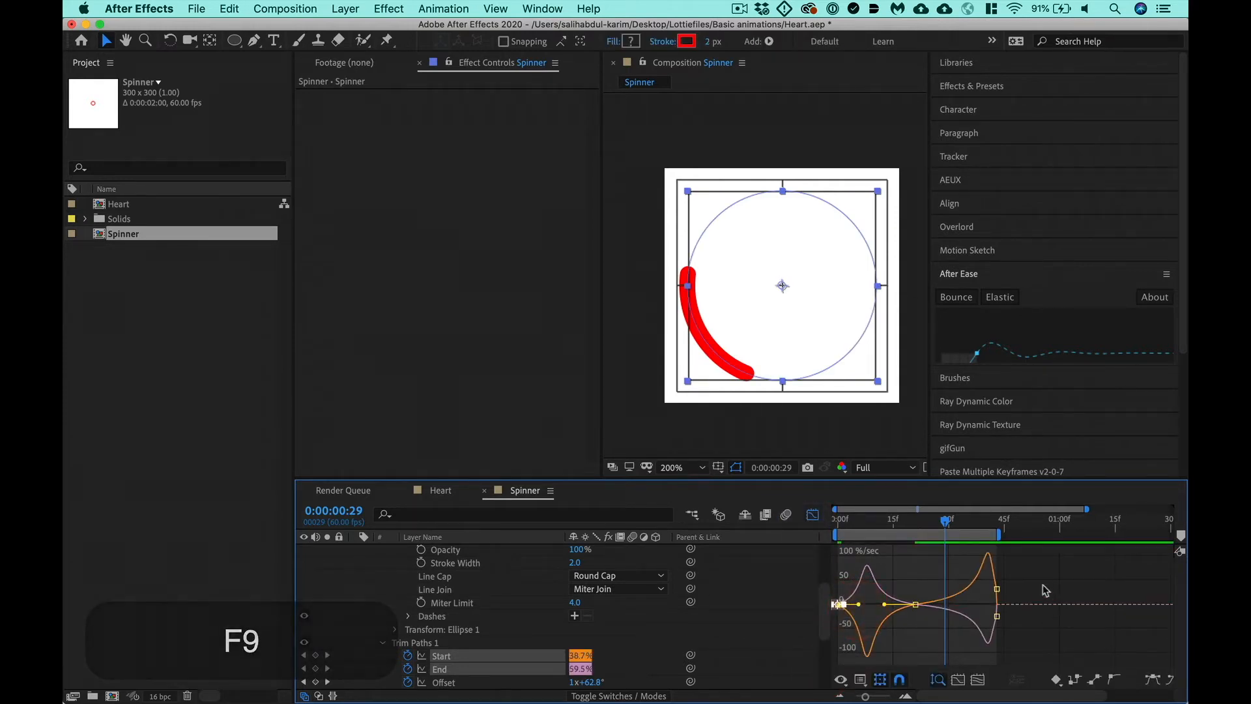
# - Apply Easy Ease to the last Start and End keyframes, shorten their incoming handles slightly, and preview the loop
pyautogui.moveTo(1027, 573); pyautogui.dragTo(977, 607)
pyautogui.press('F9')
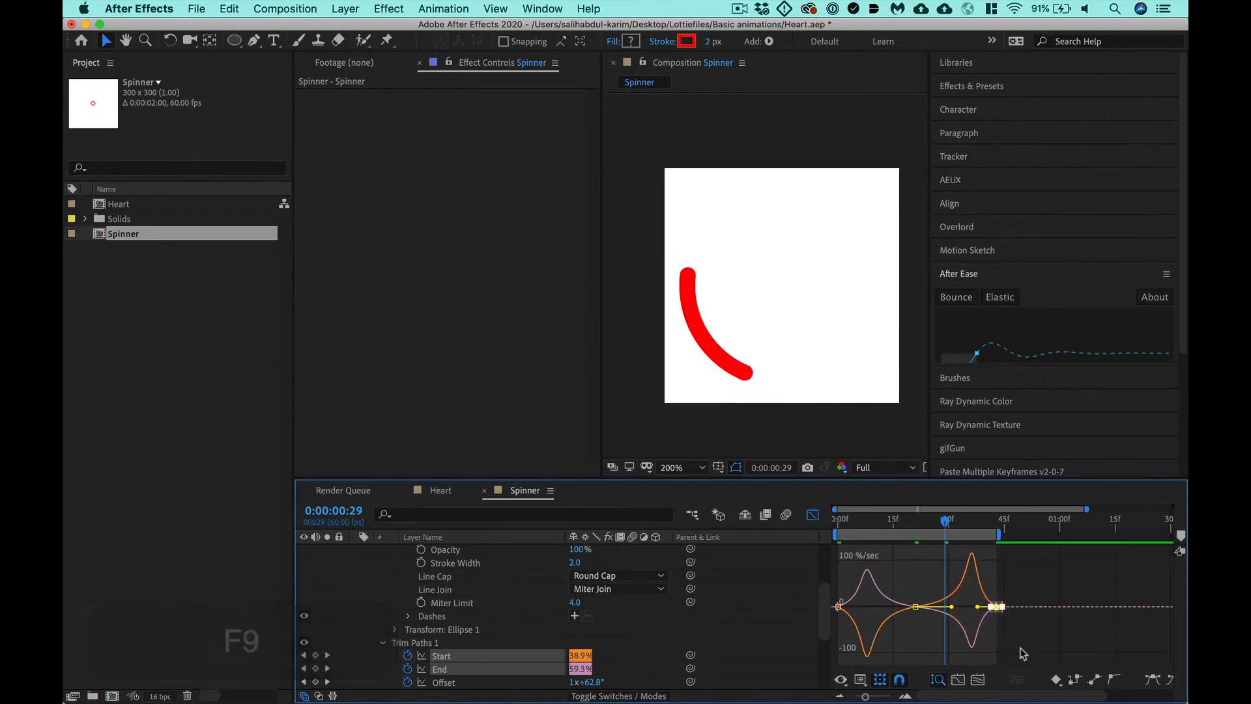
pyautogui.hotkey('ctrl', '0')
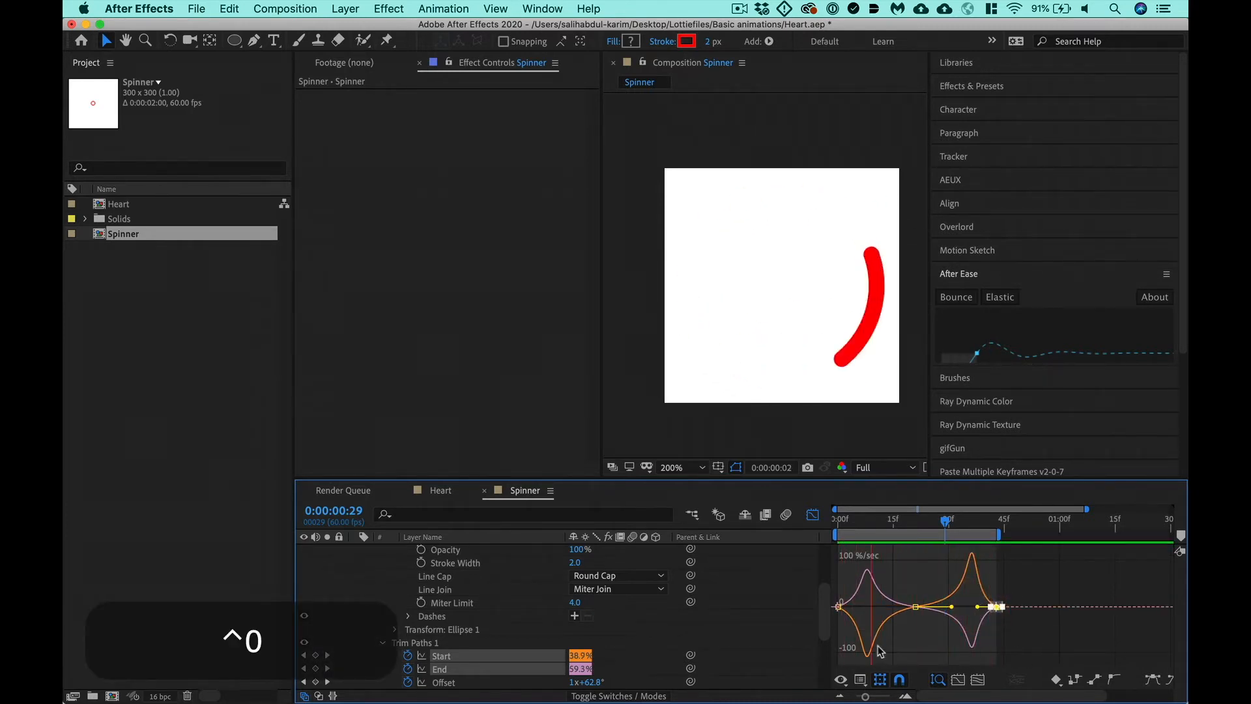
pyautogui.moveTo(976, 607); pyautogui.dragTo(985, 606)
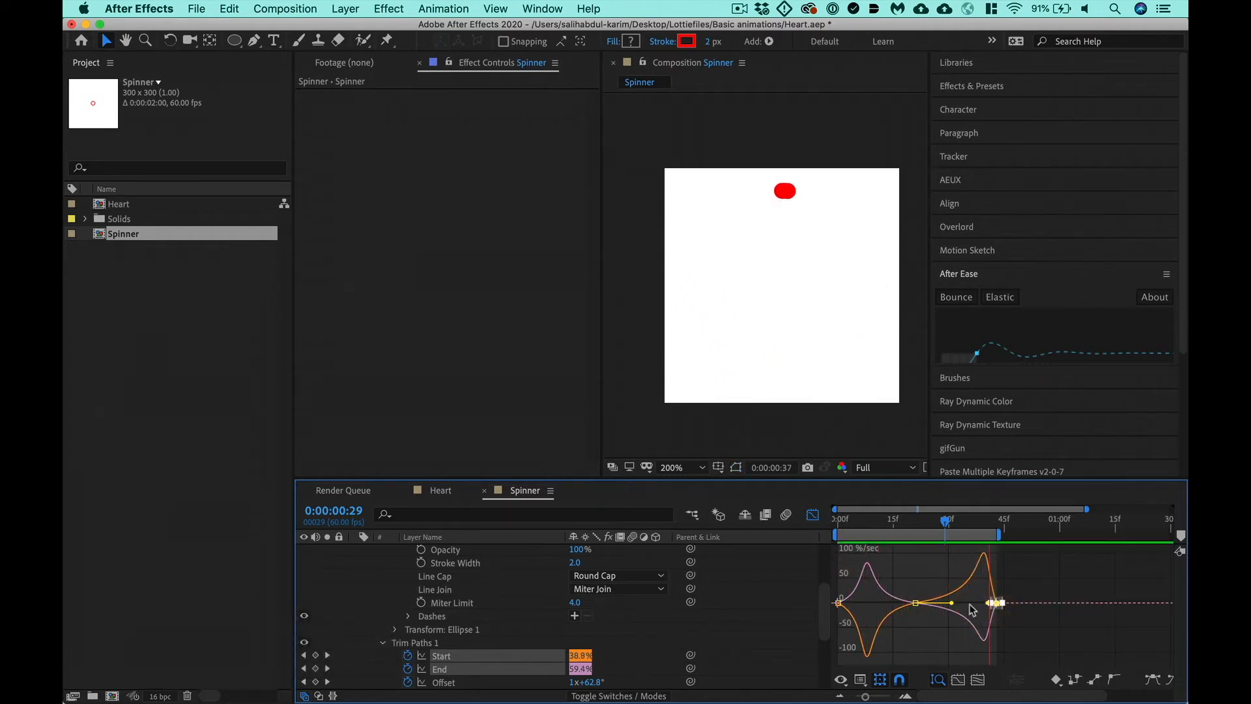
# - Reset the middle Start and End keyframes to Easy Ease, close the Graph Editor, and move the playhead to 0:00:00:42
pyautogui.moveTo(888, 581); pyautogui.dragTo(936, 630)
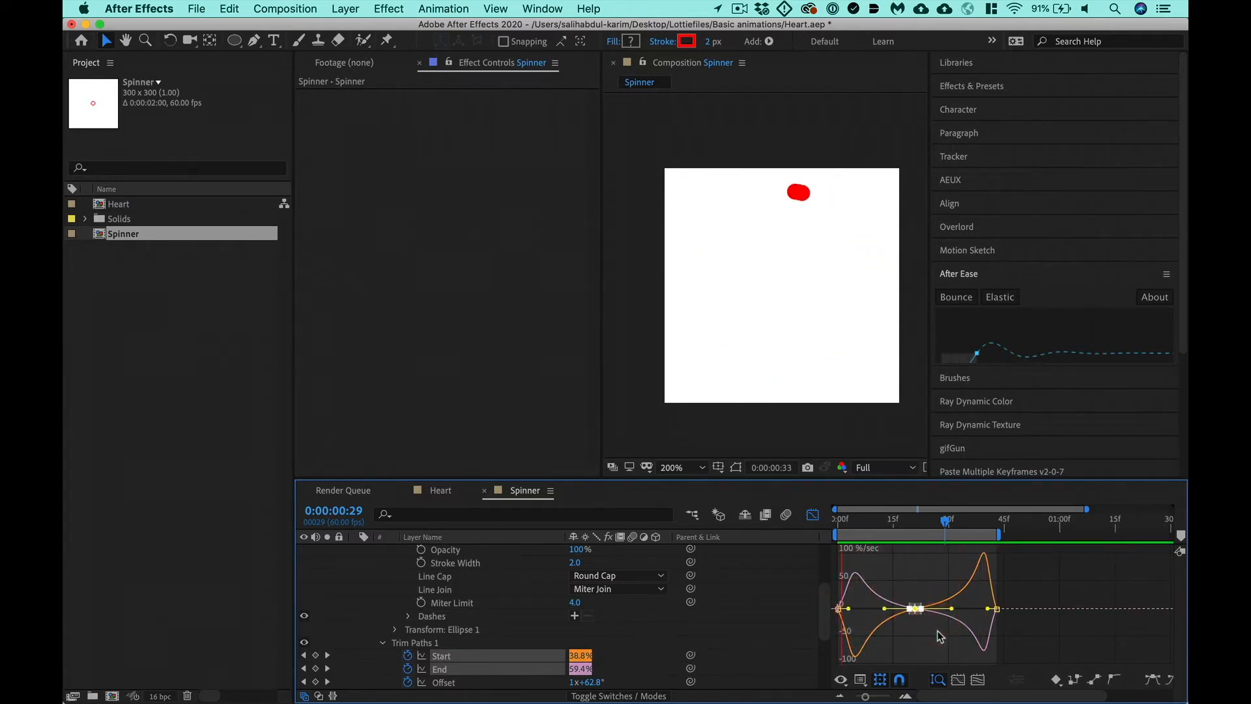
pyautogui.press('F9')
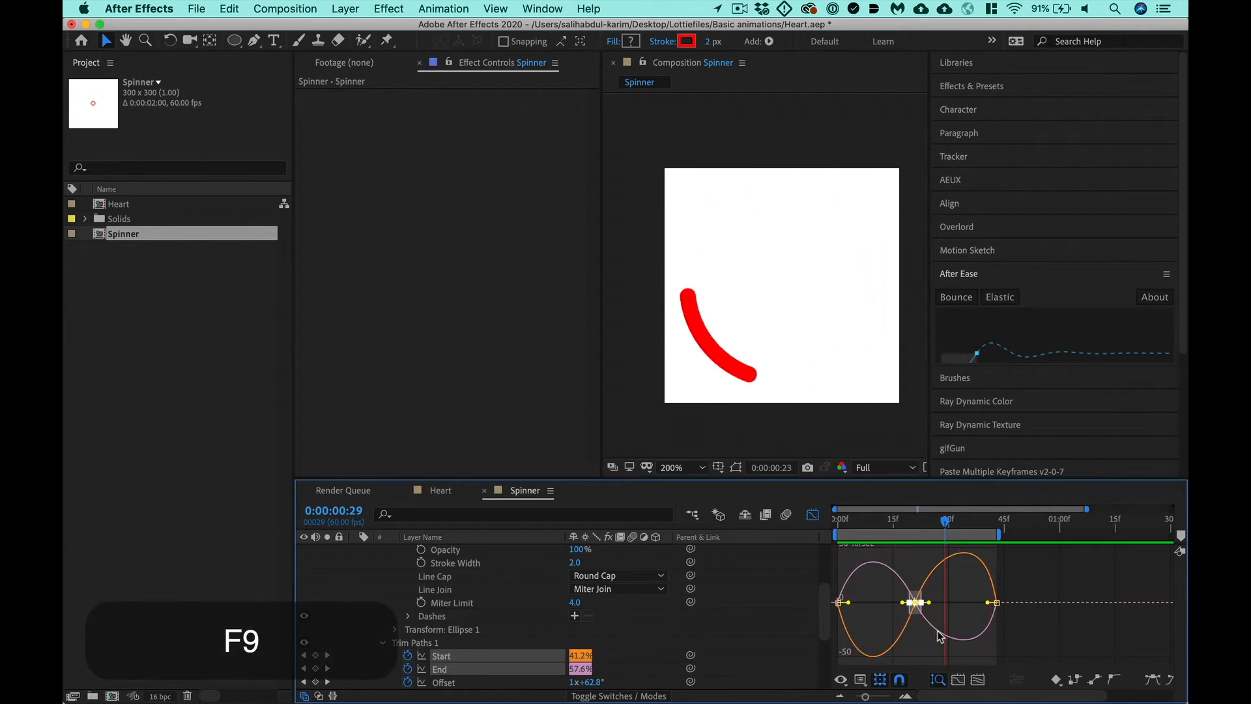
pyautogui.click(811, 514)
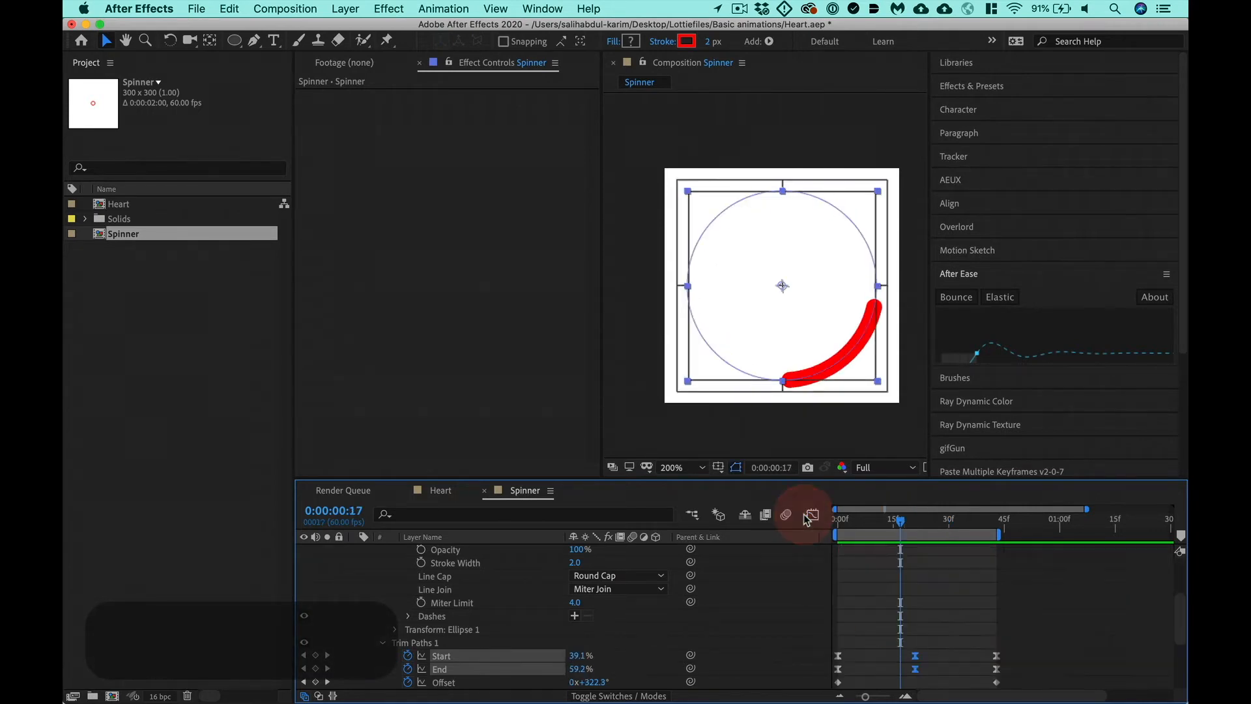
pyautogui.press('-')
pyautogui.press('k')
pyautogui.press('k')
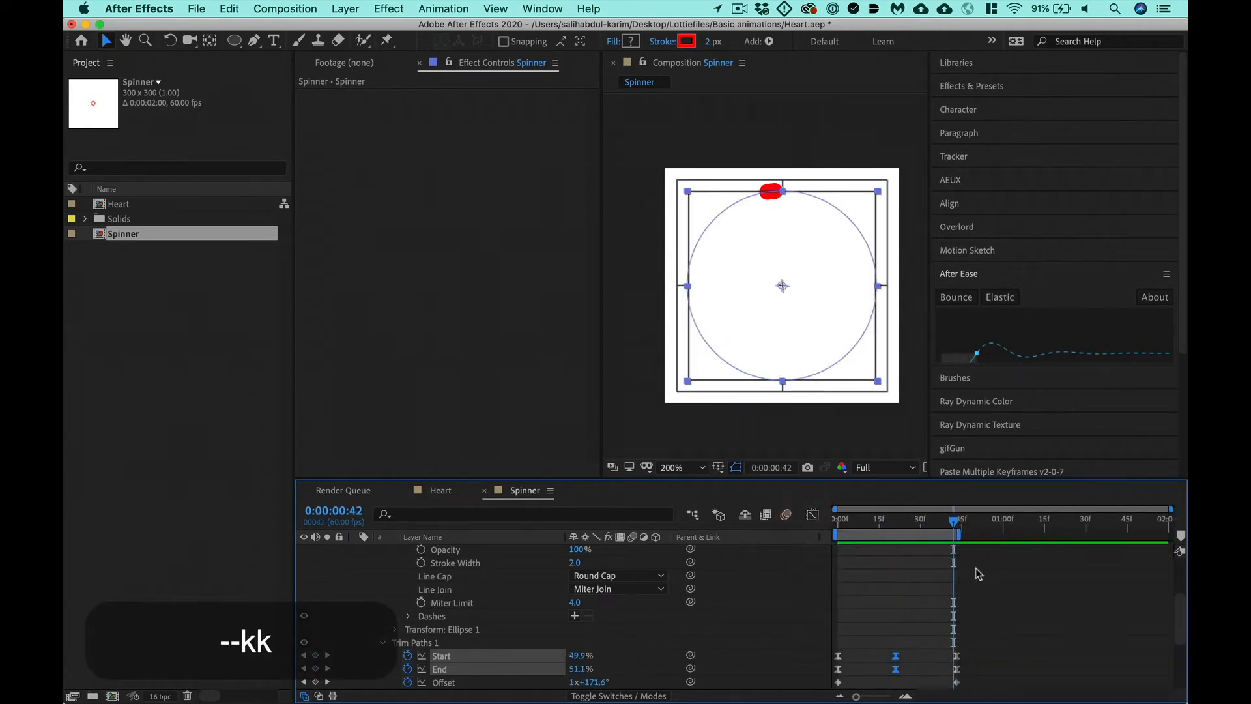
# - Stretch all Start, End and Offset keyframes of the Spinner layer proportionally so the last ones land at 0:00:00:54
pyautogui.press('super+Right')
pyautogui.press('super+Right')
pyautogui.moveTo(981, 600); pyautogui.dragTo(803, 701)
pyautogui.press('u')
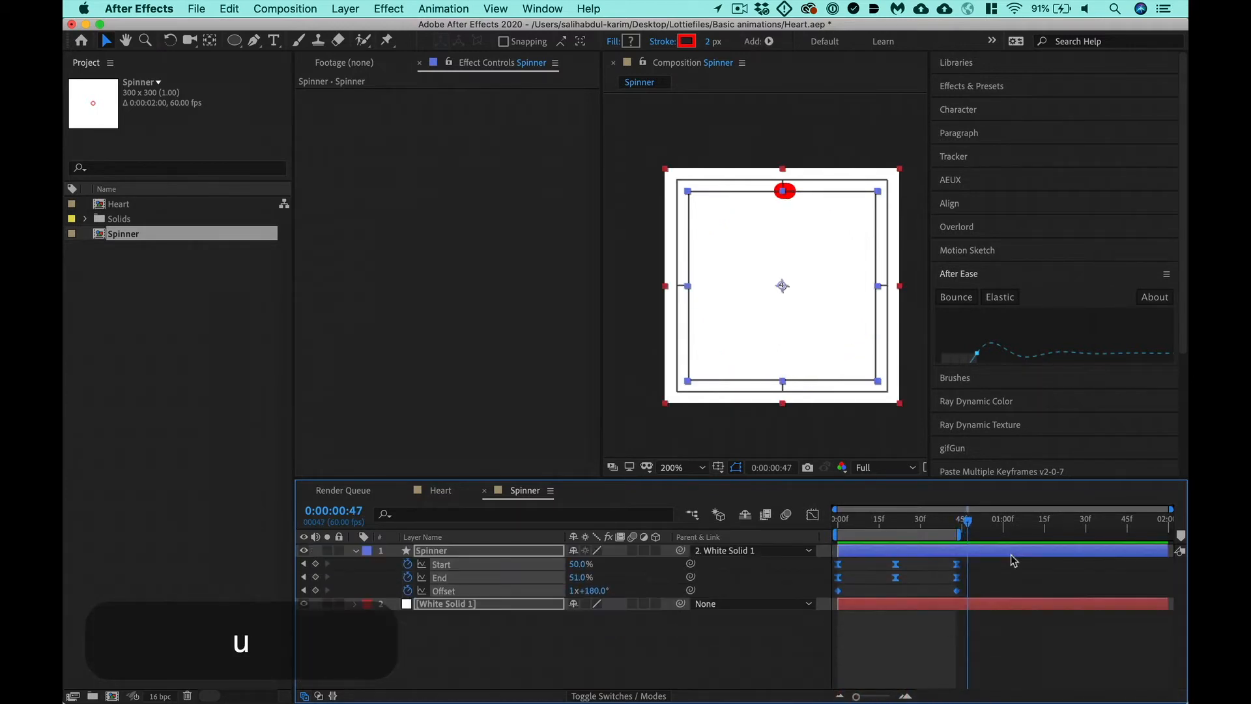
pyautogui.click(980, 522)
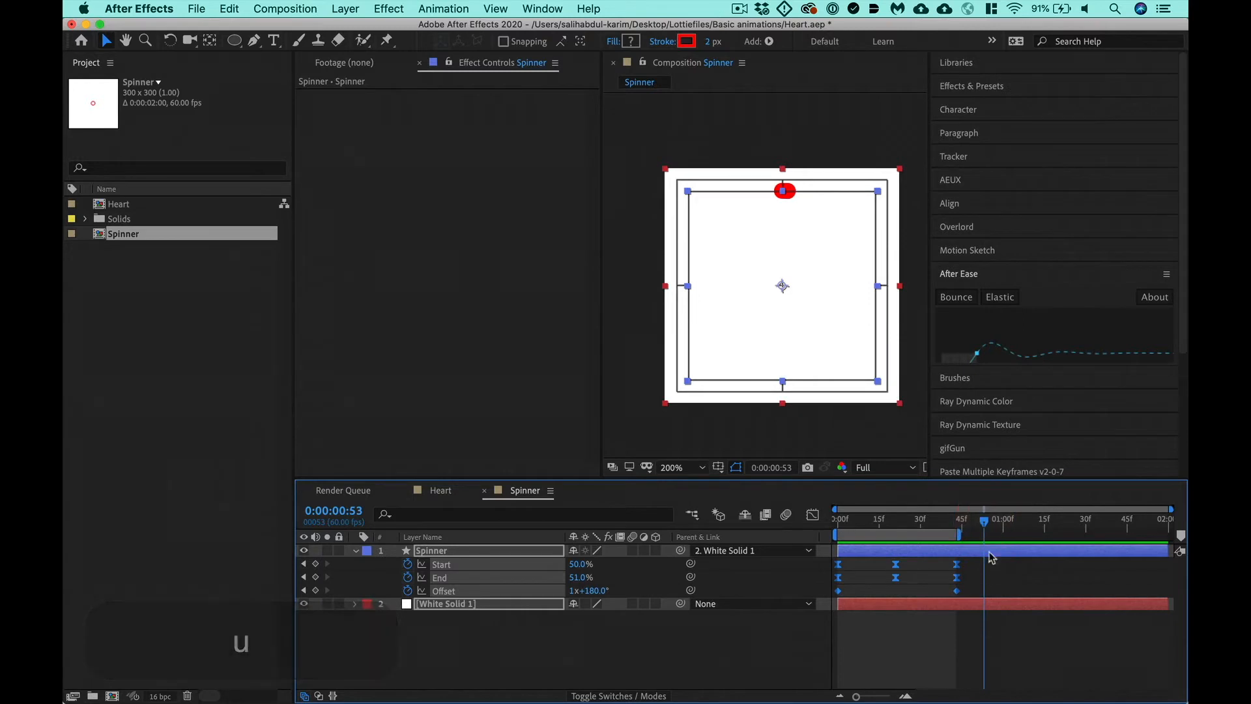
pyautogui.click(986, 529)
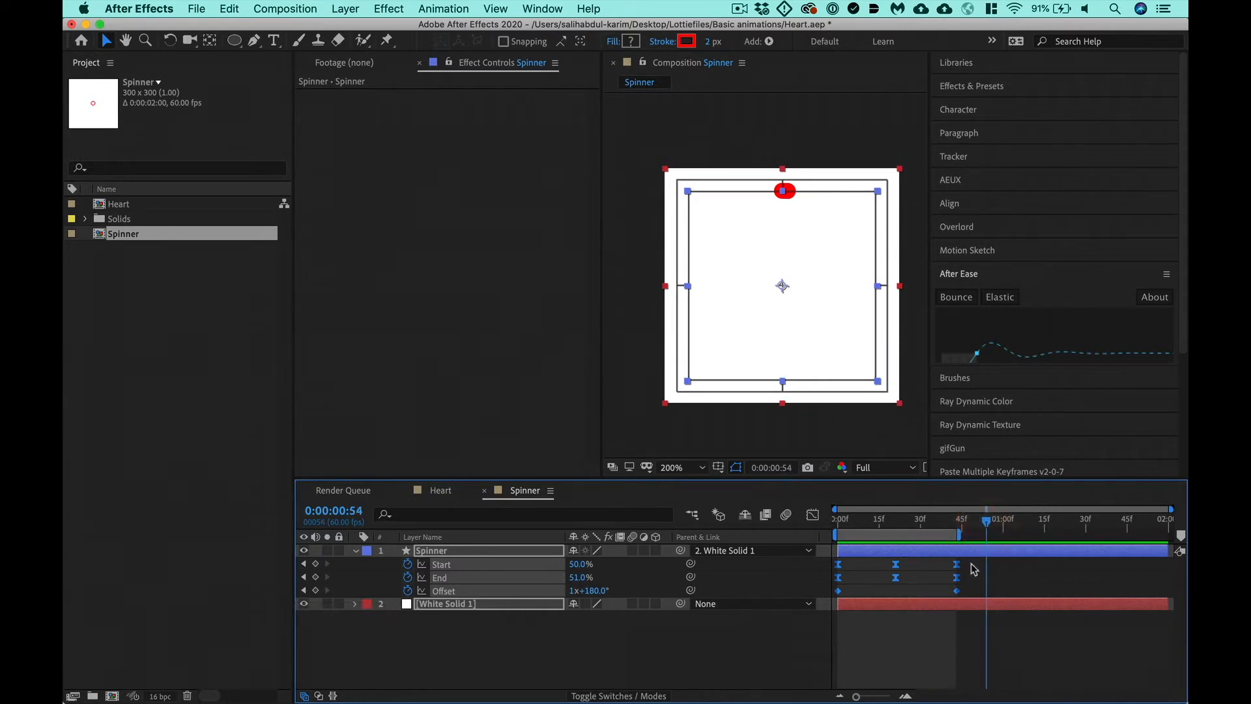
pyautogui.moveTo(981, 562); pyautogui.dragTo(824, 600)
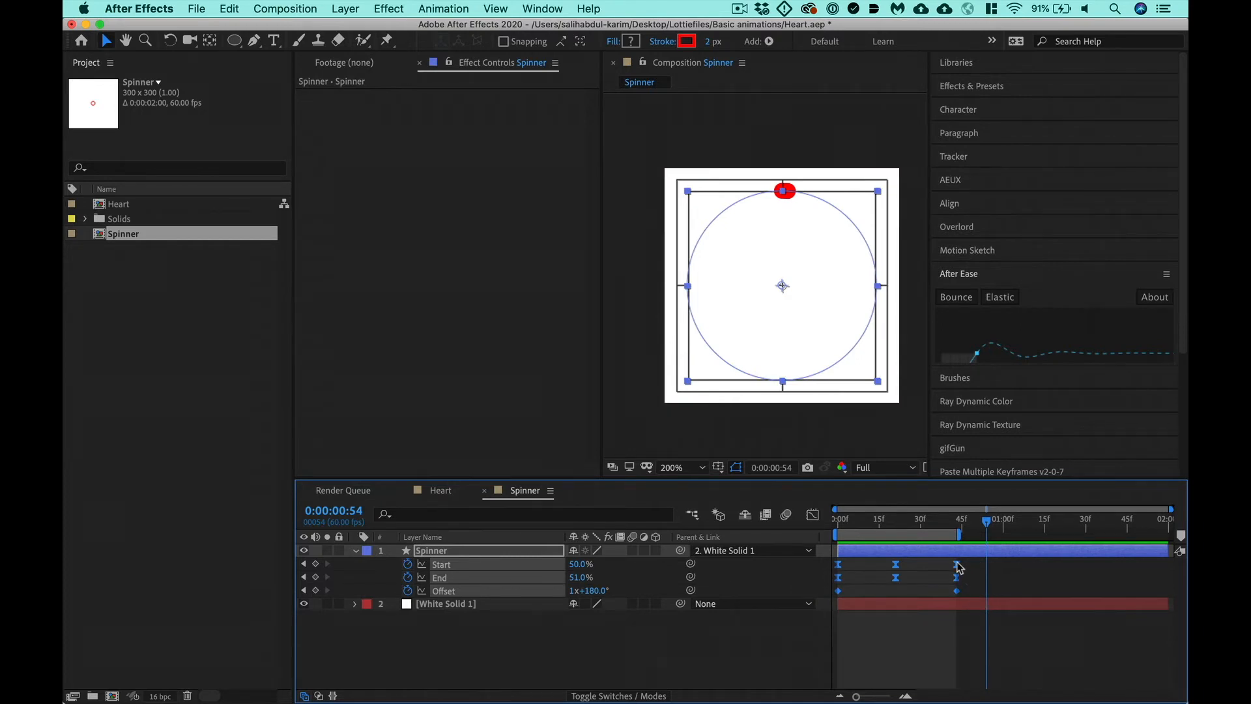
pyautogui.moveTo(958, 567); pyautogui.dragTo(987, 589)
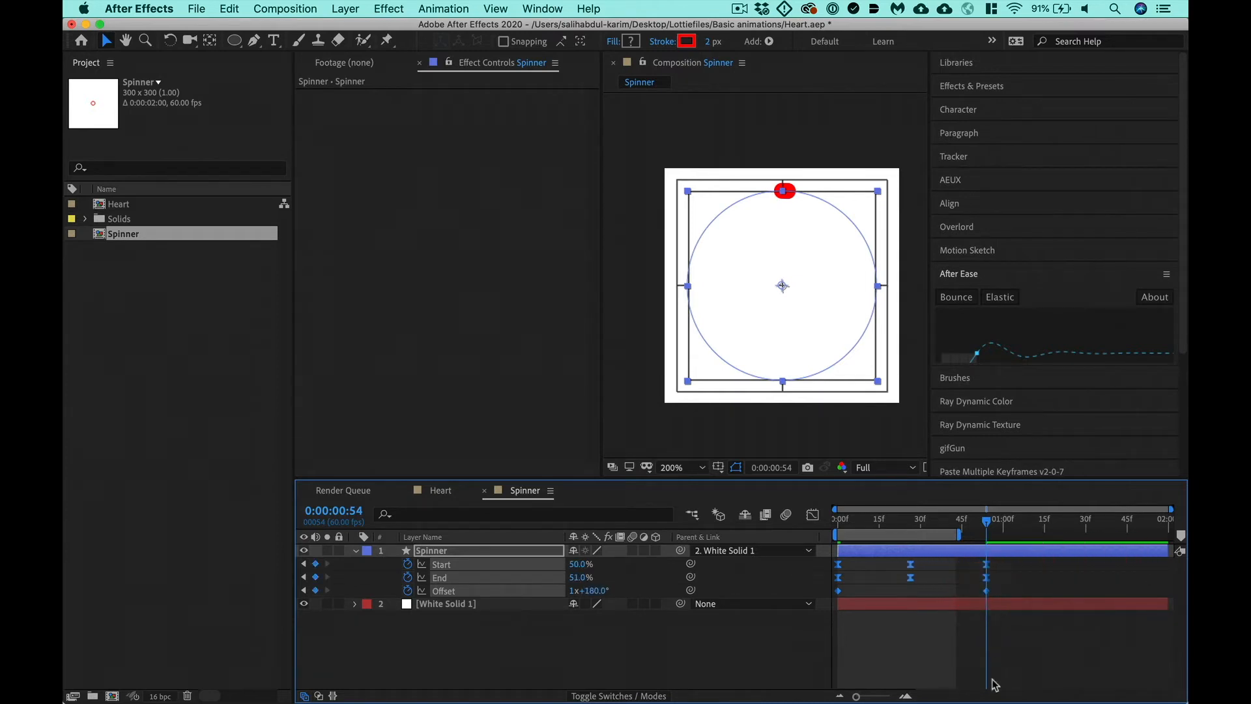
# - End the work area at 0:00:00:53, preview the slower loop, and save the project
pyautogui.press('super+Left')
pyautogui.press('n')
pyautogui.hotkey('ctrl', '0')
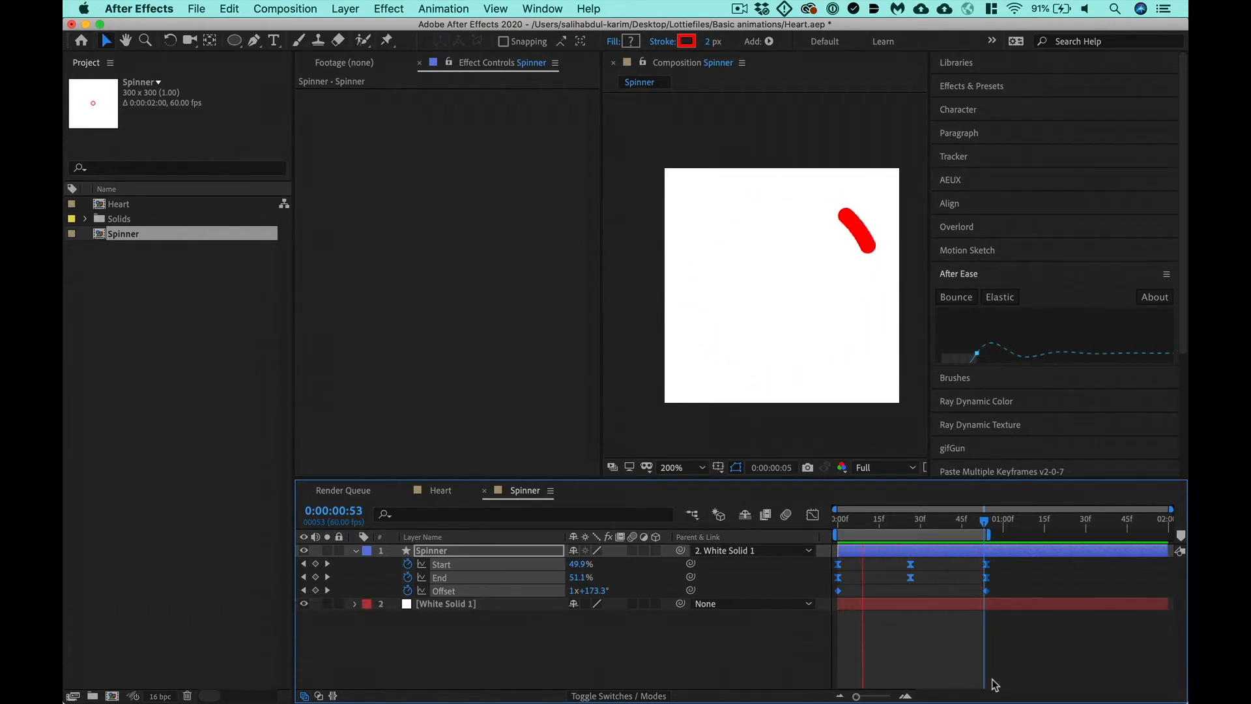
pyautogui.press('space')
pyautogui.press('super+s')
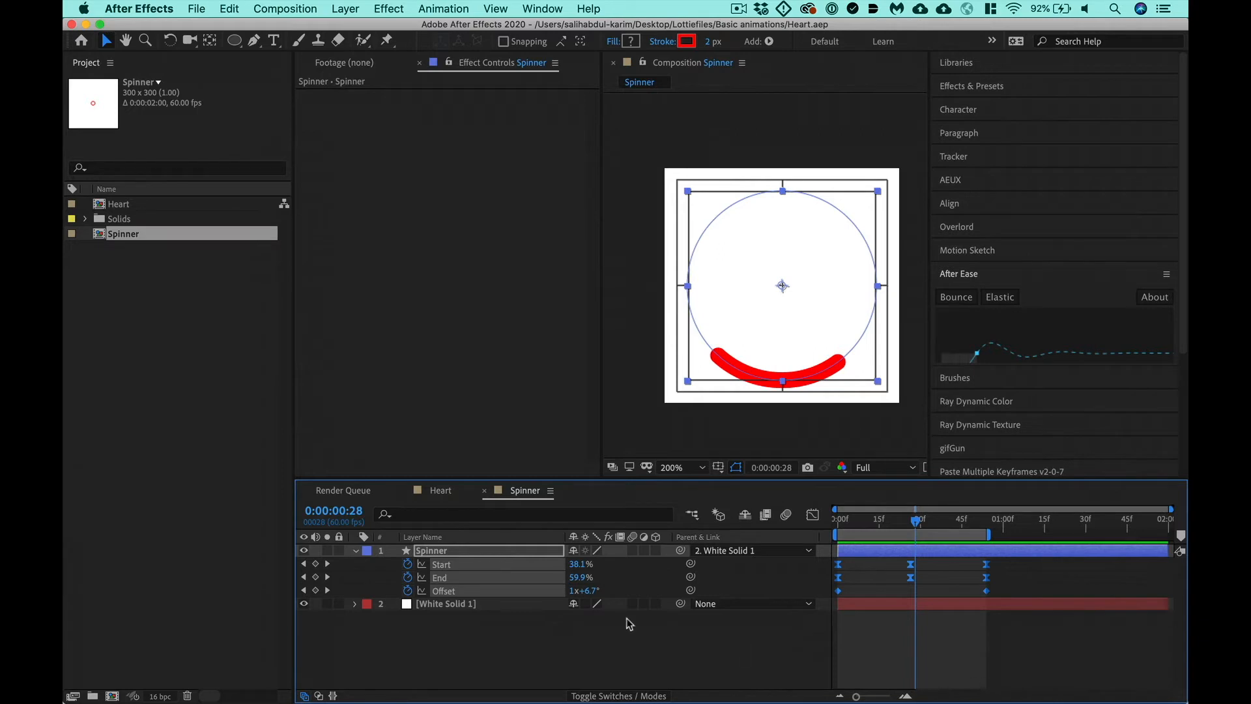
# - Check the reference spinner on LottieFiles in Chrome, and duplicate the Spinner composition in After Effects as Spinner_Red
pyautogui.press('super+Tab')
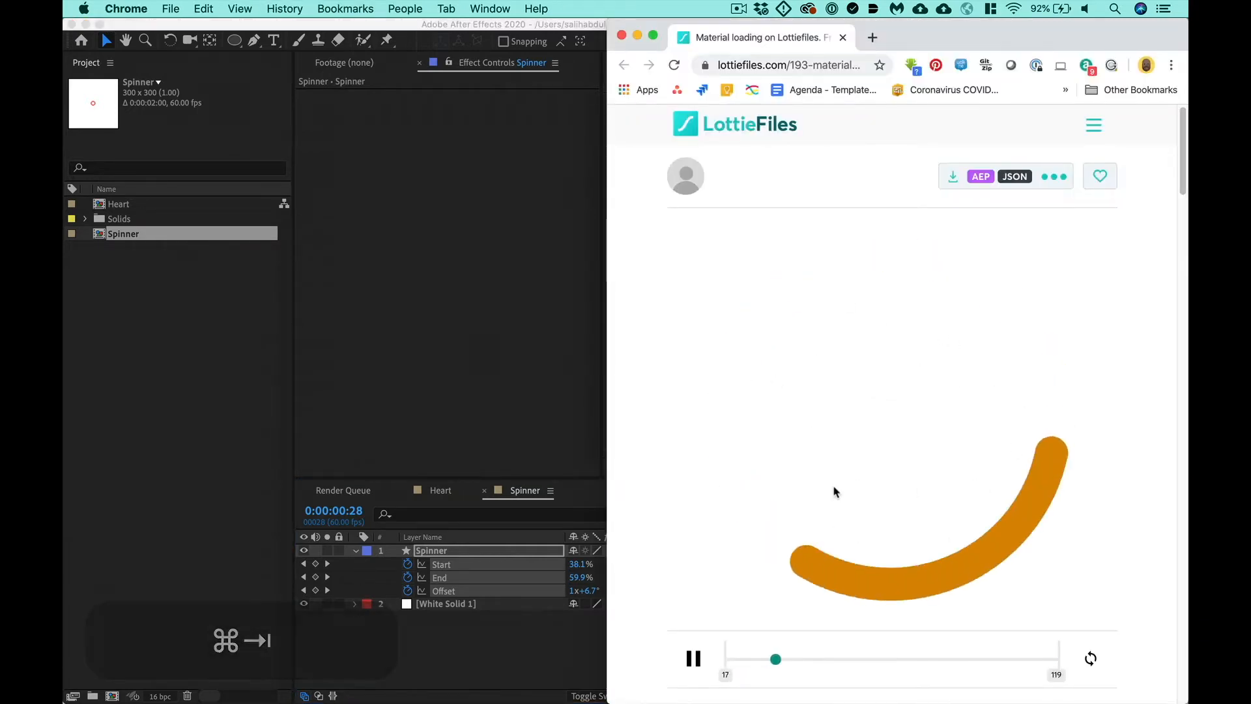
pyautogui.click(467, 664)
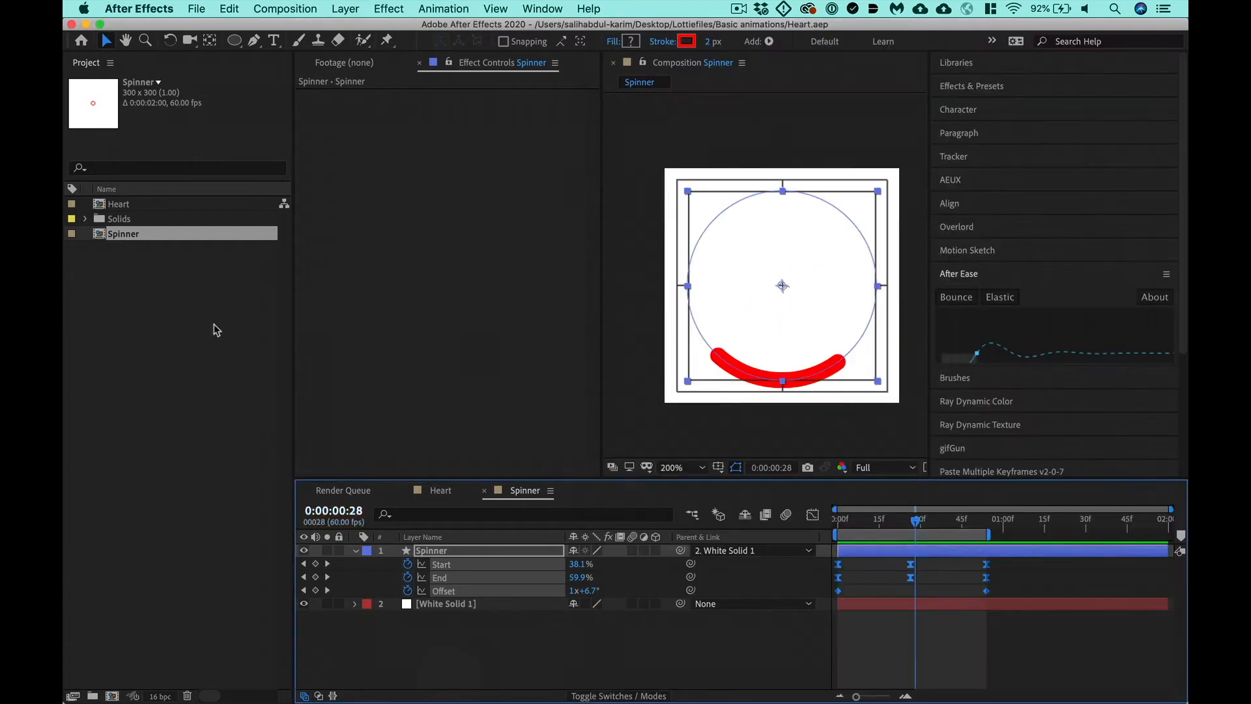
pyautogui.press('super+d')
pyautogui.press('Return')
pyautogui.press('Right')
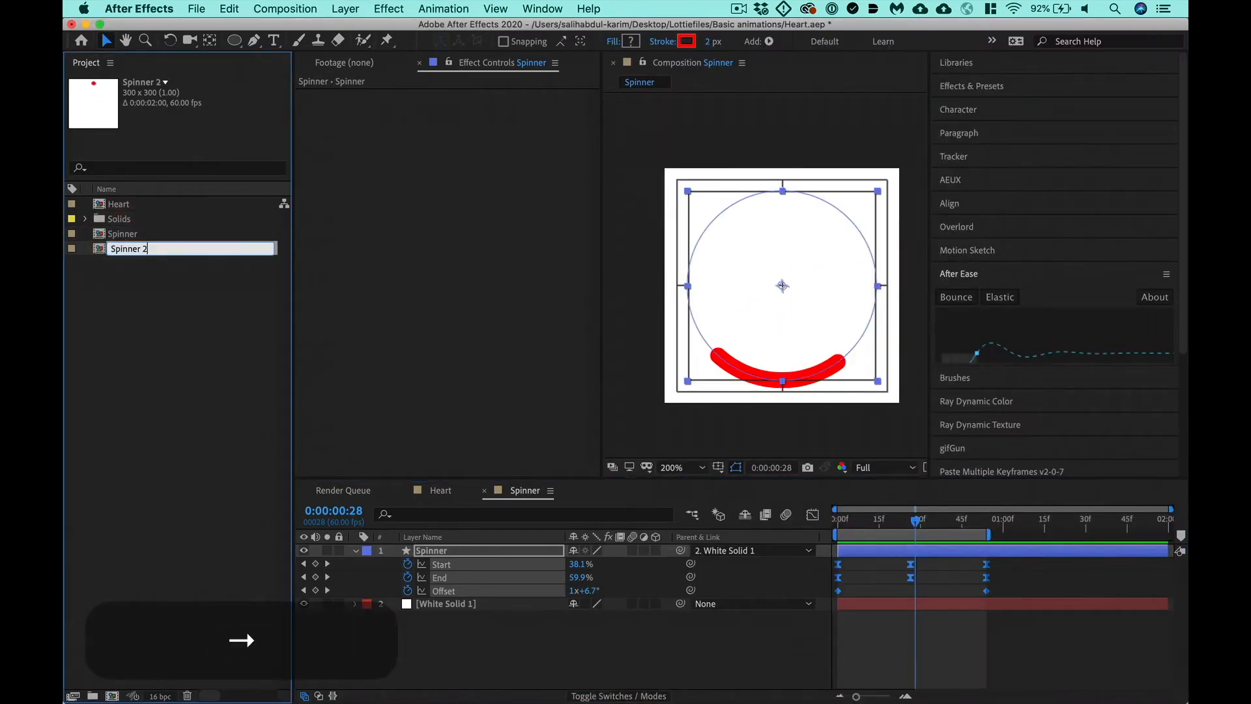
pyautogui.press('BackSpace')
pyautogui.press('BackSpace')
pyautogui.press('Return')
# - Duplicate the Spinner_Red composition and name the copy Spinner_Green
pyautogui.press('super+d')
pyautogui.press('Return')
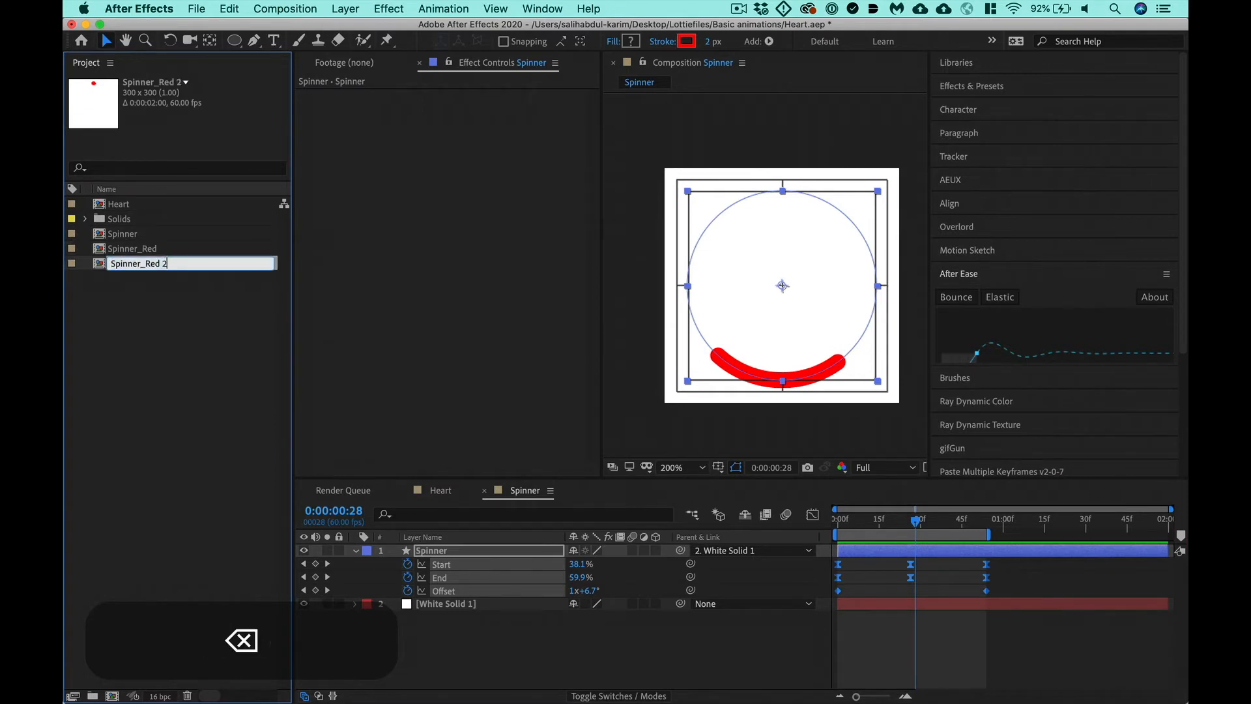
pyautogui.press('BackSpace')
pyautogui.press('BackSpace')
pyautogui.press('BackSpace')
pyautogui.press('BackSpace')
pyautogui.write('Green')
pyautogui.press('Return')
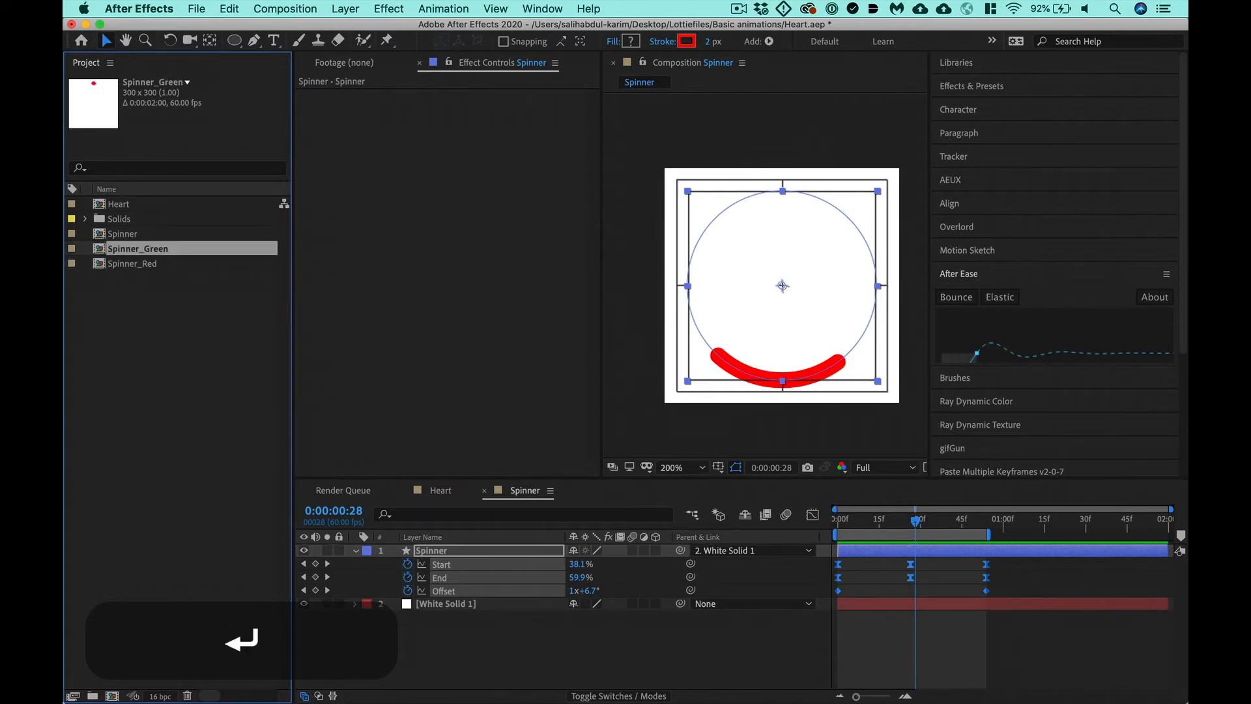
# - Duplicate the Spinner_Green composition and name the copy Spinner_Blue
pyautogui.press('super+d')
pyautogui.press('Return')
pyautogui.press('Right')
pyautogui.press('BackSpace')
pyautogui.press('BackSpace')
pyautogui.press('BackSpace')
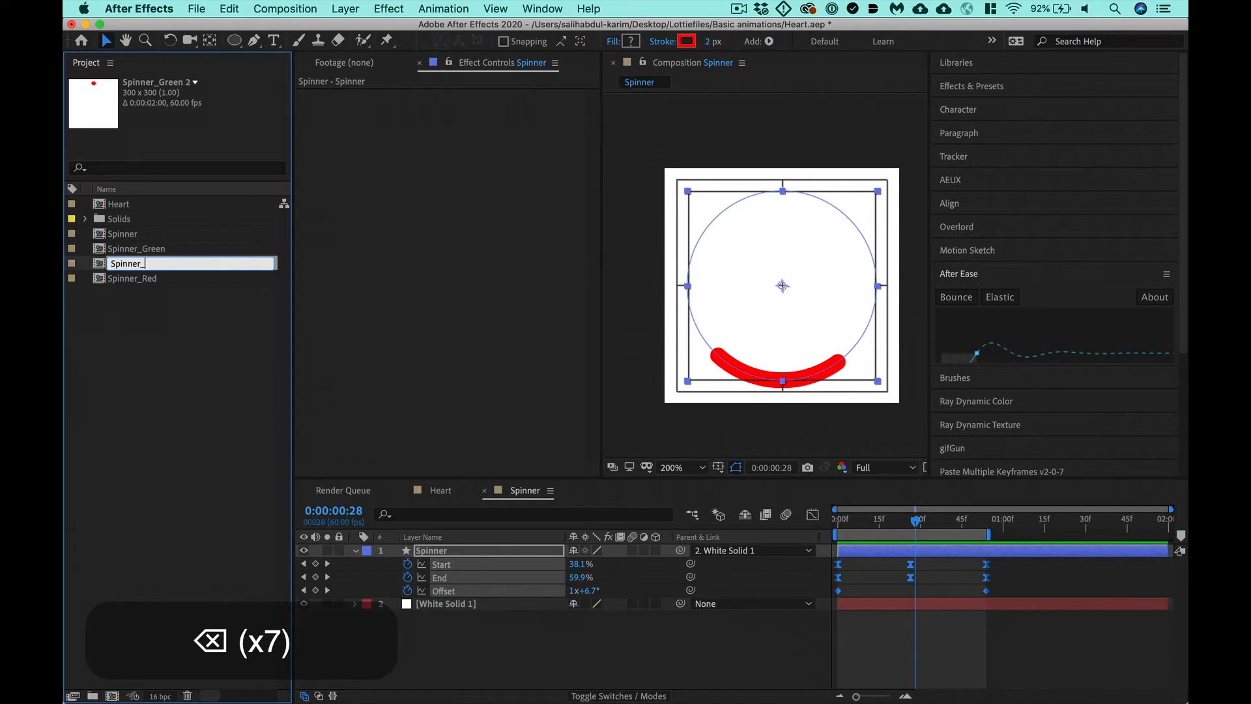
pyautogui.write('Blue')
pyautogui.press('Return')
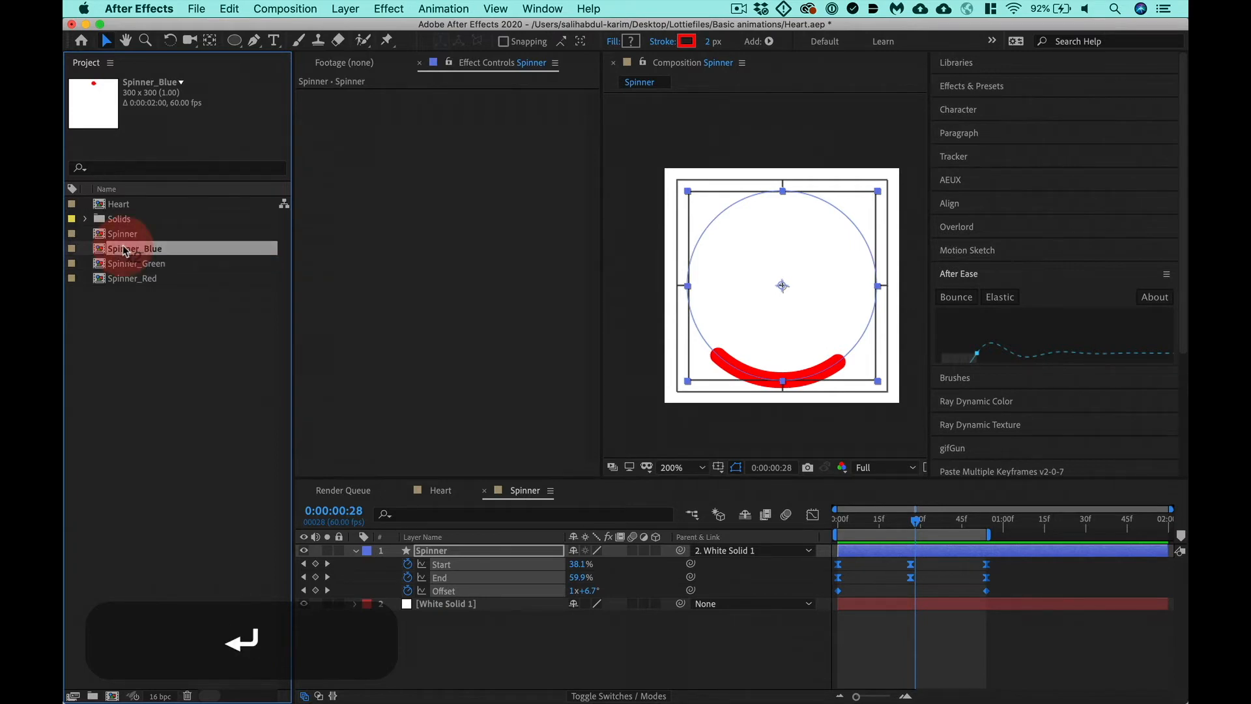
# - Open the Spinner_Blue composition and trim it to its work area
pyautogui.doubleClick(123, 250)
pyautogui.rightClick(937, 530)
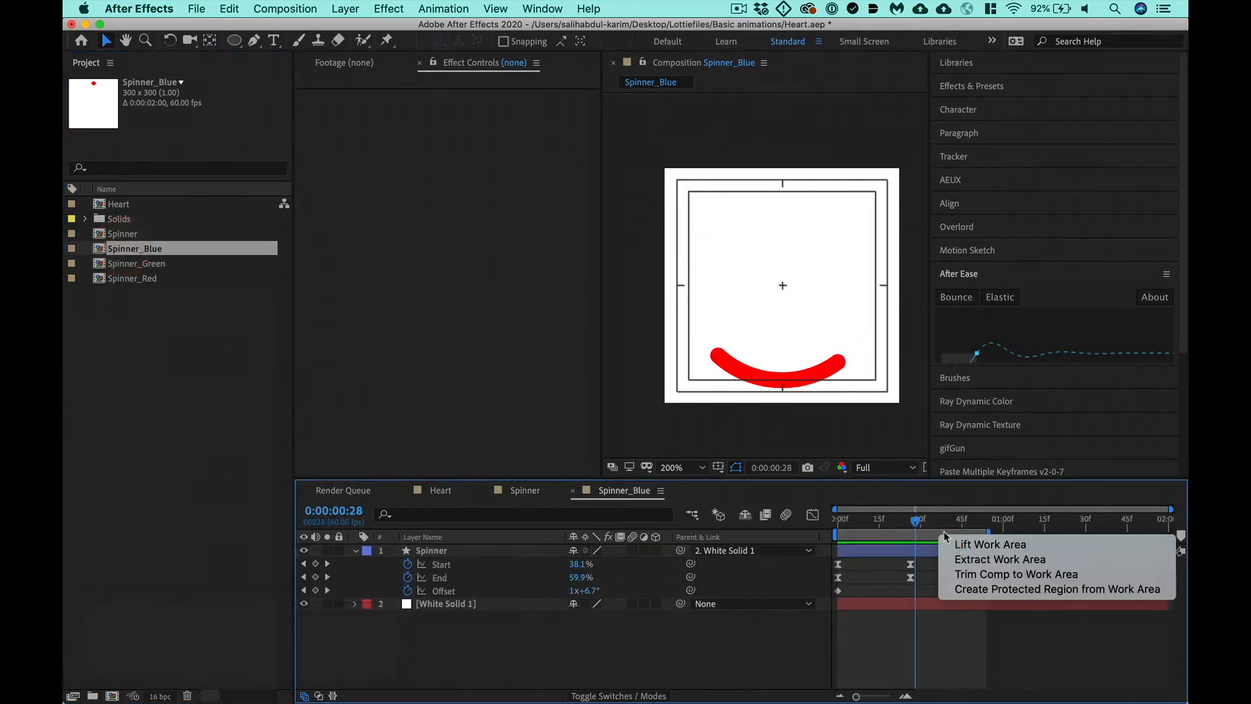
pyautogui.click(977, 575)
# - Change the Ellipse 1 stroke color of the Spinner layer in Spinner_Blue to blue, 0600FF
pyautogui.click(491, 553)
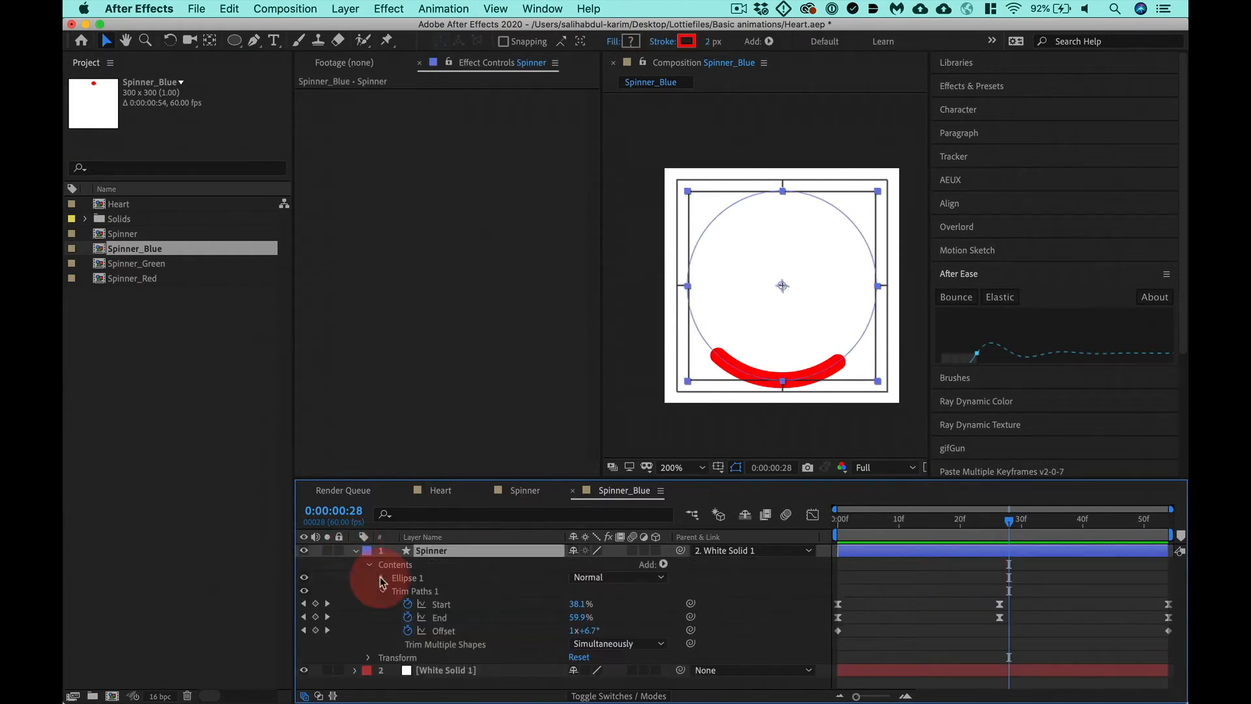
pyautogui.click(382, 577)
pyautogui.click(395, 603)
pyautogui.scroll(-2, 531, 613)
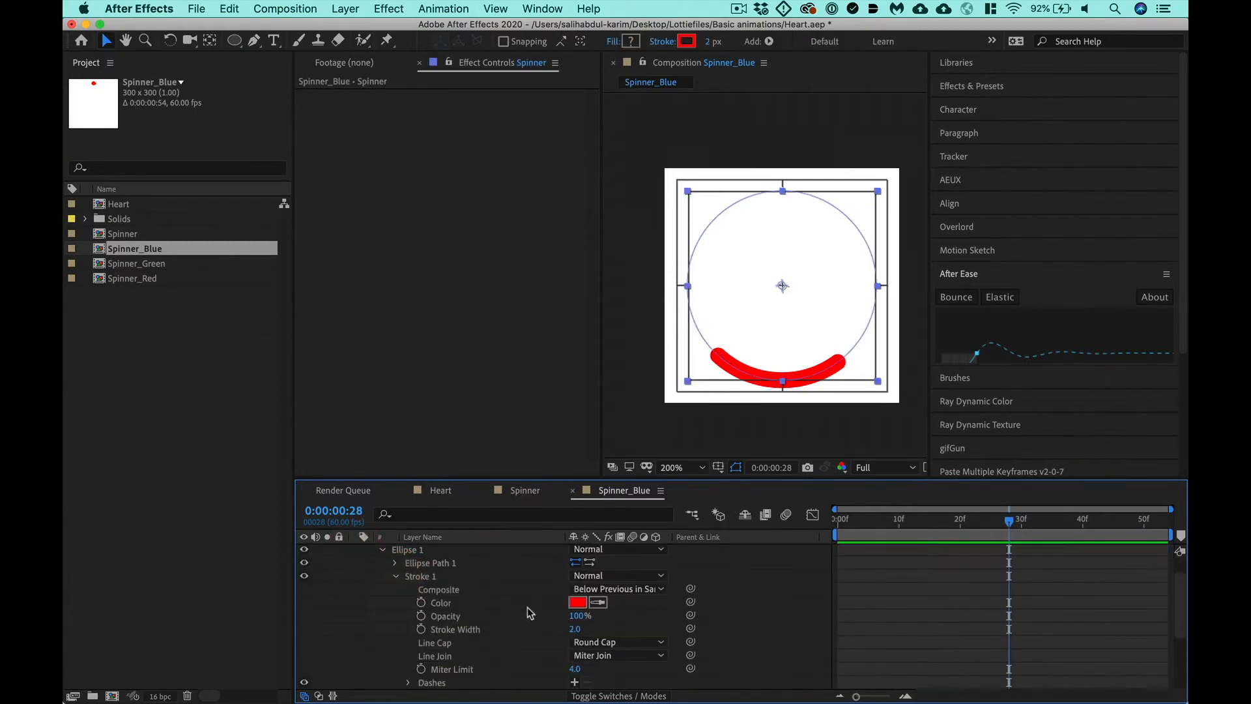
pyautogui.click(577, 602)
pyautogui.click(297, 174)
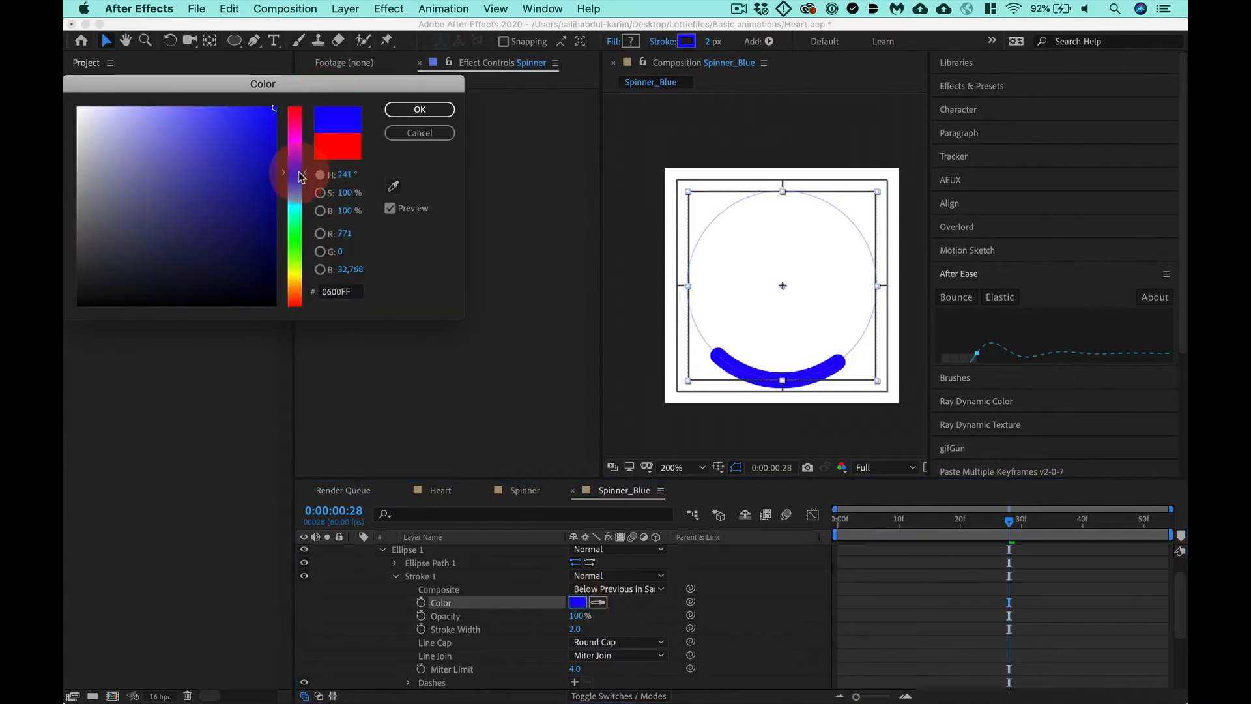
pyautogui.press('Return')
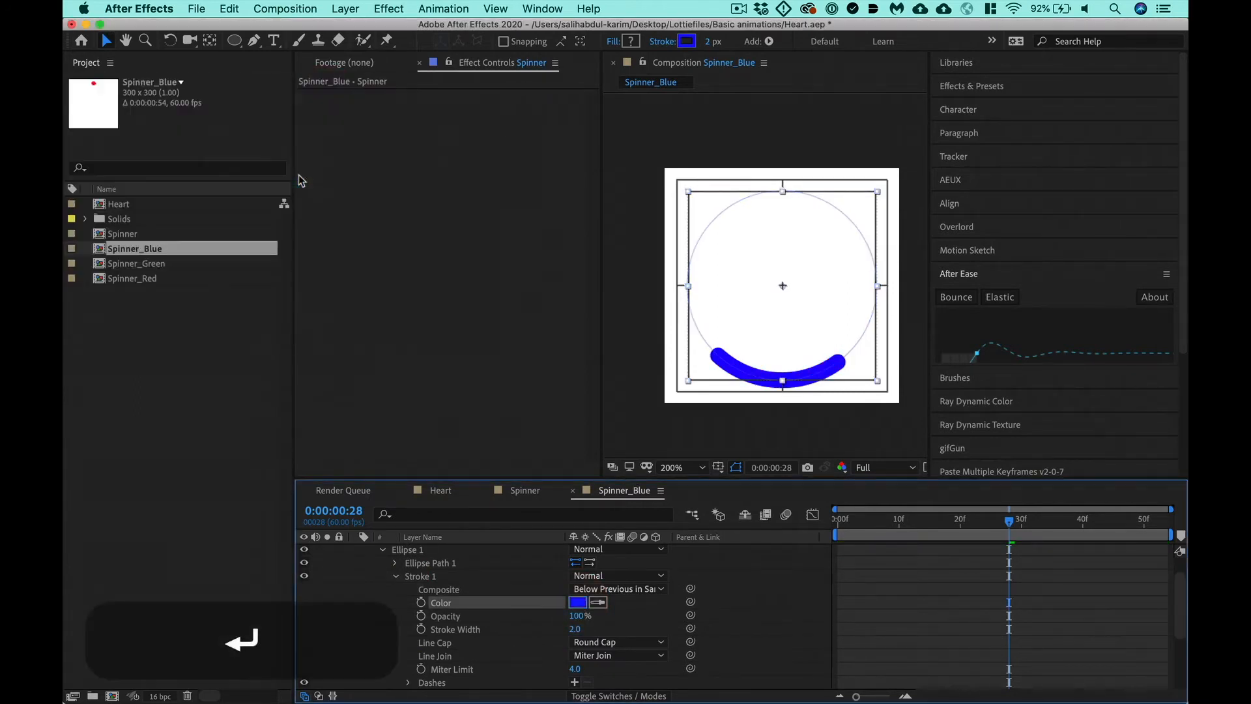
# - Open Spinner_Green, filter the Spinner layer's properties for "color", and set its stroke color to green, 34FF00
pyautogui.doubleClick(128, 263)
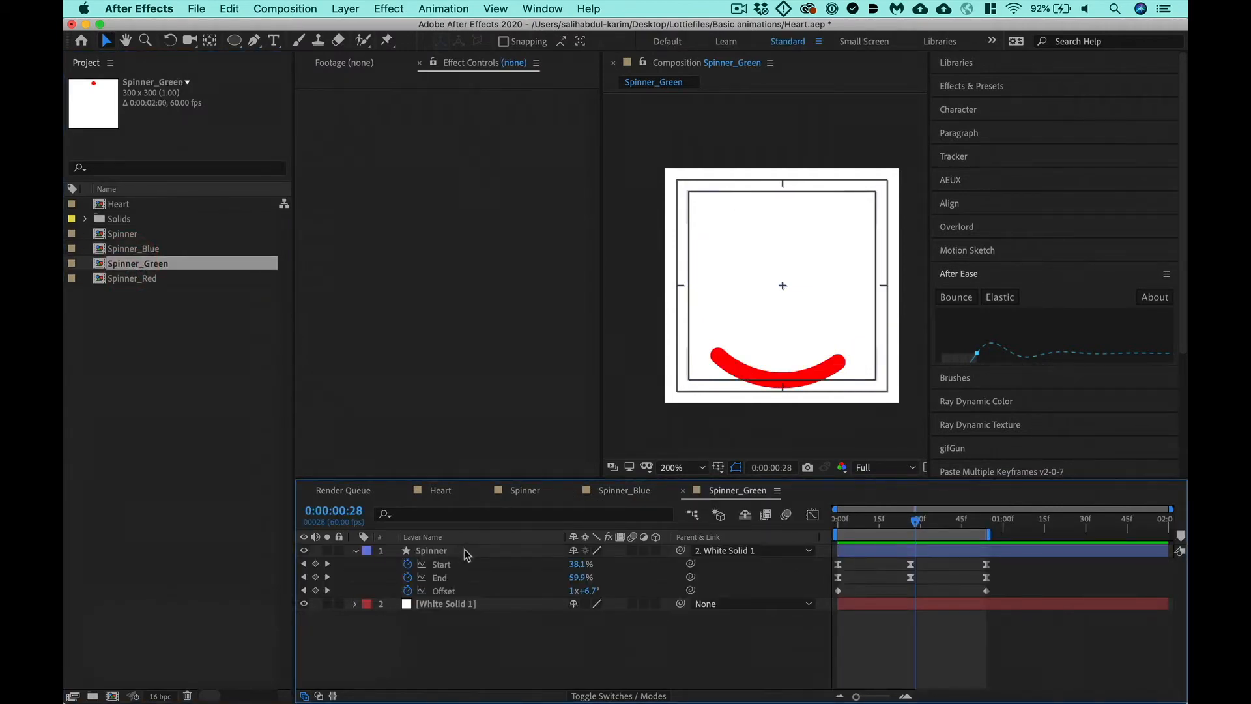
pyautogui.click(464, 548)
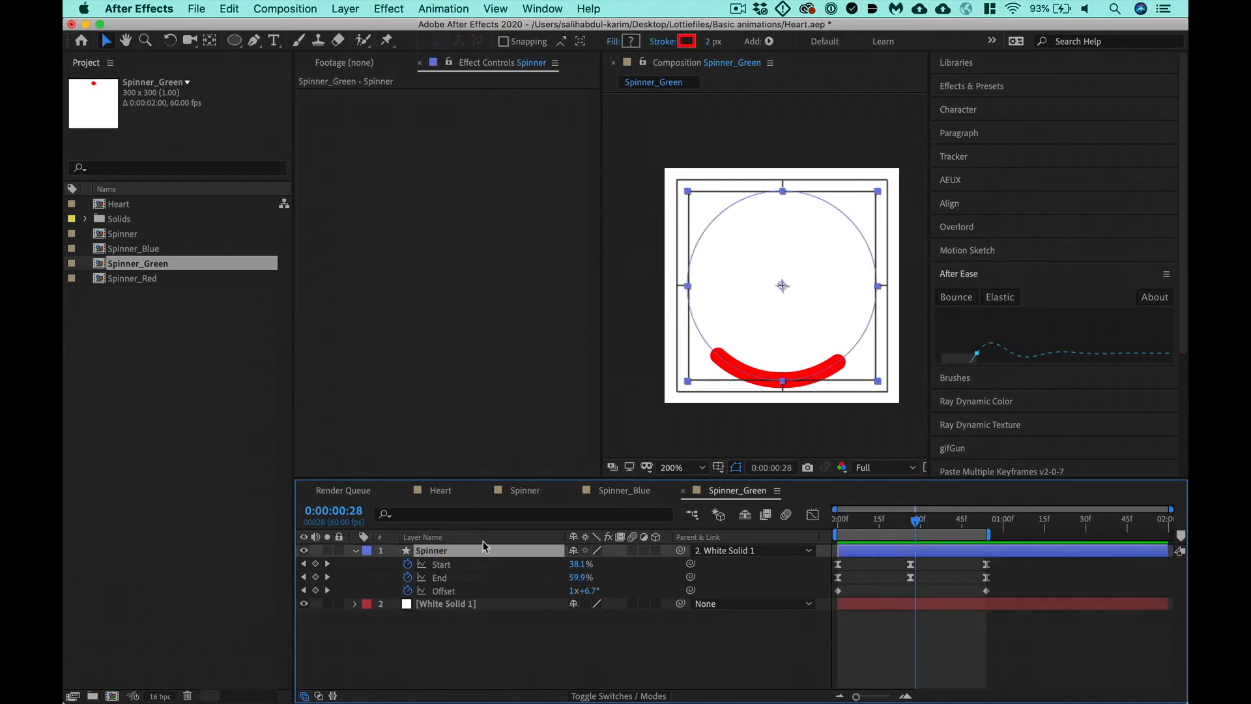
pyautogui.click(451, 514)
pyautogui.write('color')
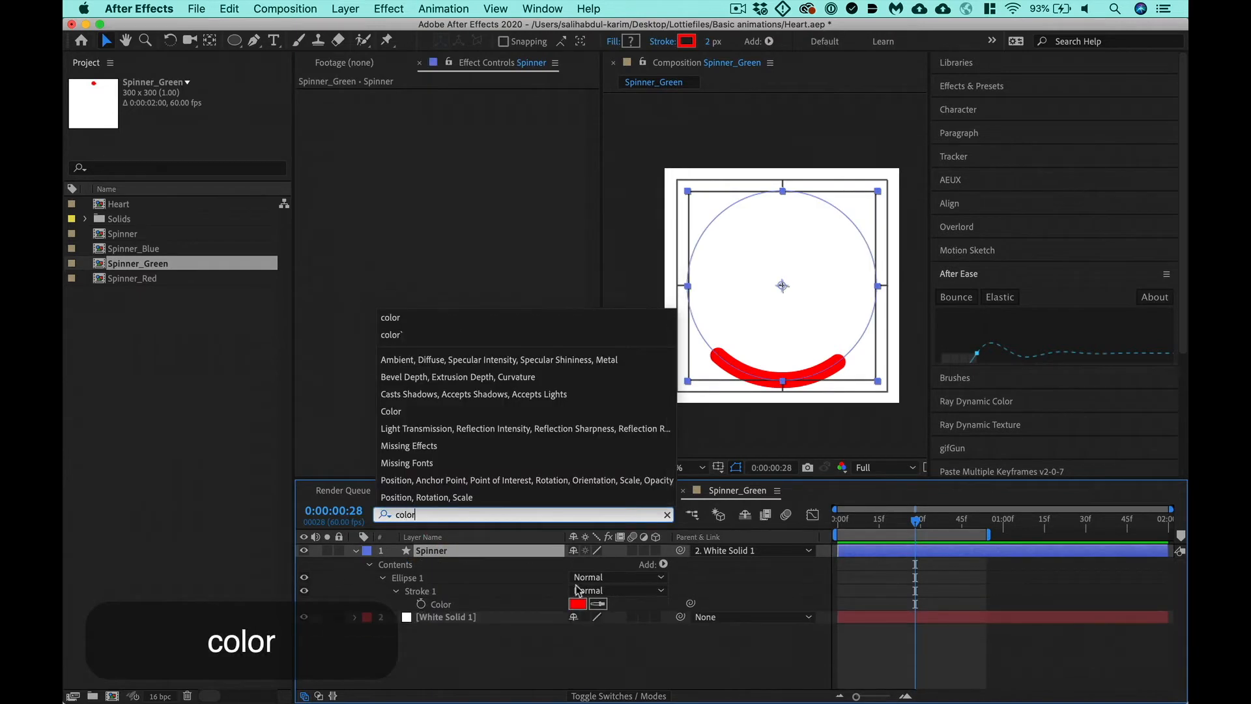
pyautogui.click(578, 603)
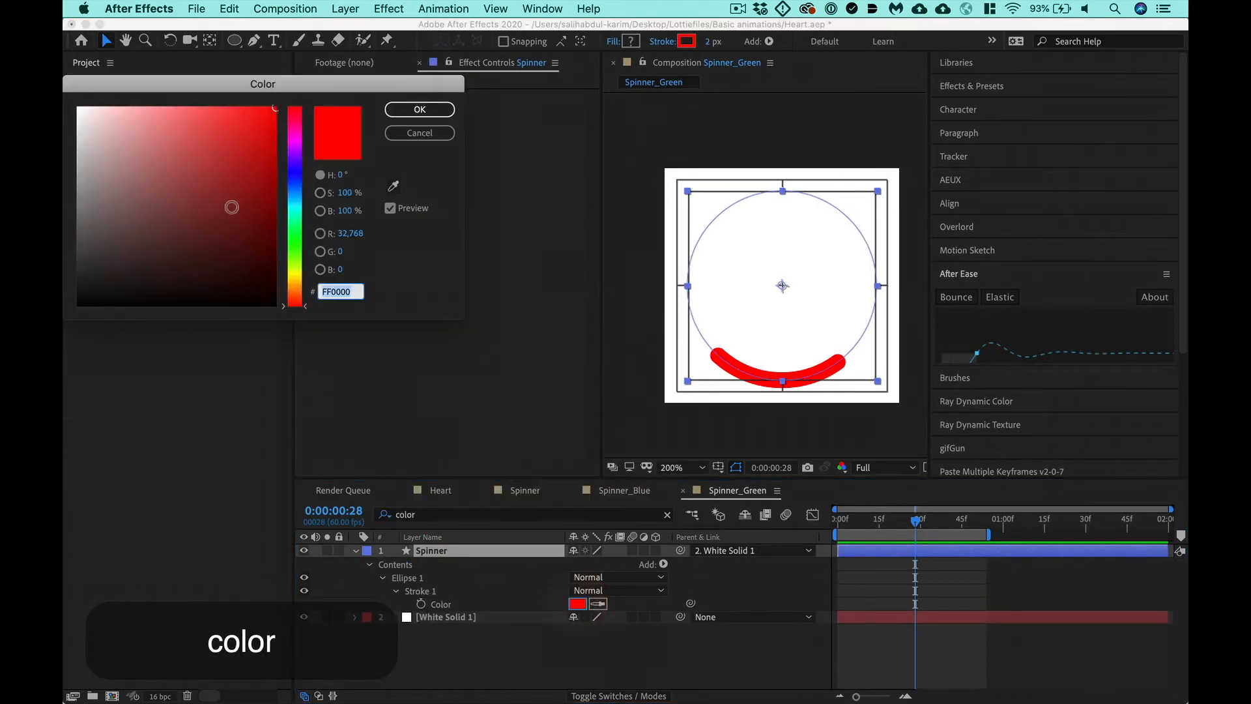
pyautogui.click(286, 247)
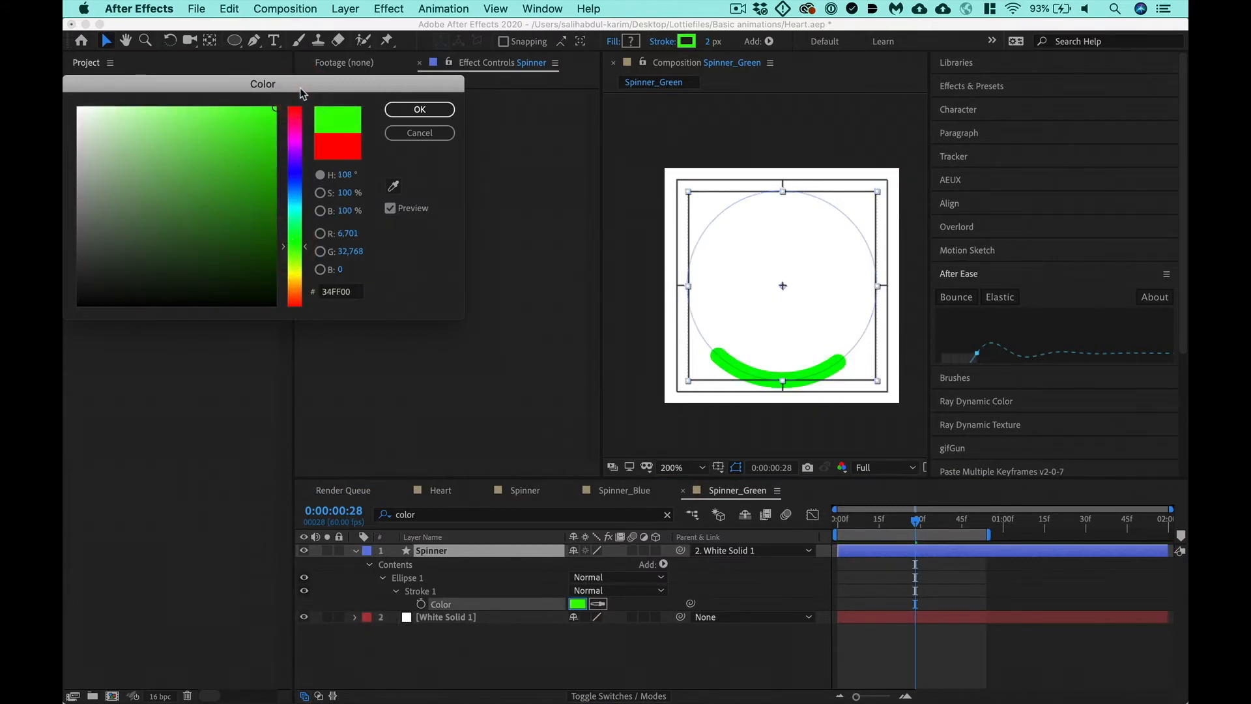
pyautogui.press('Return')
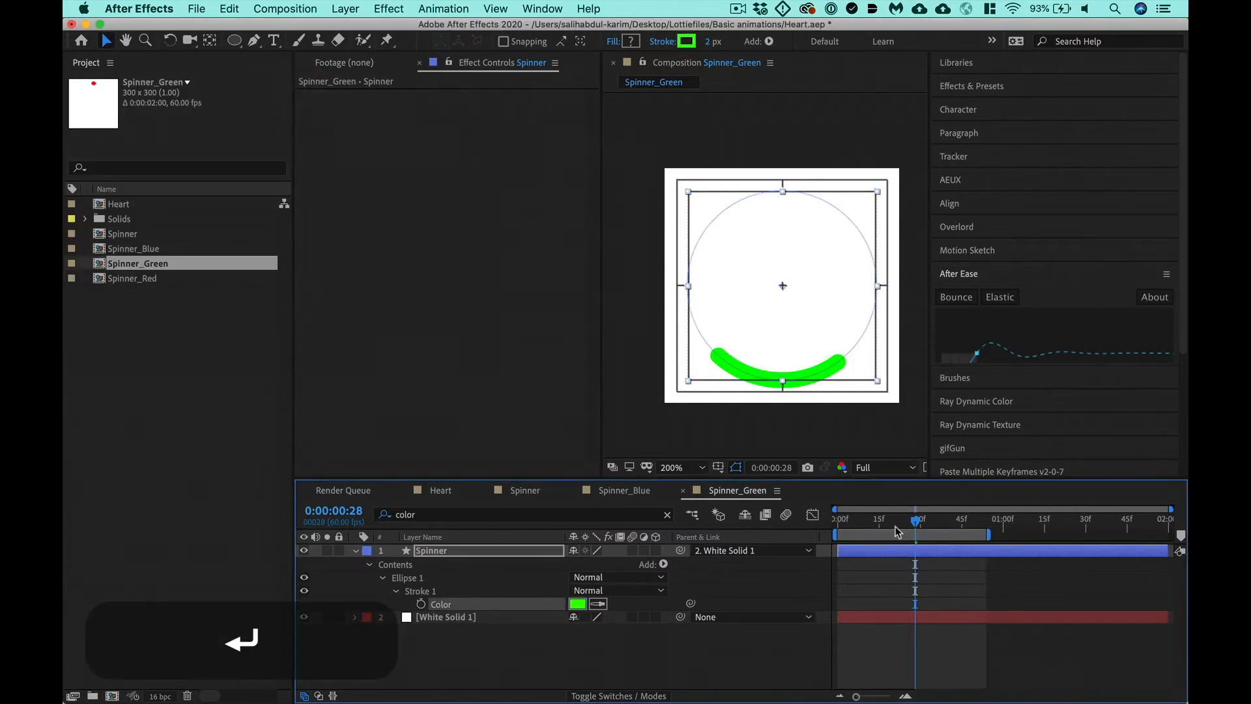
# - Trim the Spinner_Green and Spinner_Red compositions to their work areas, and save the project
pyautogui.rightClick(892, 538)
pyautogui.click(951, 576)
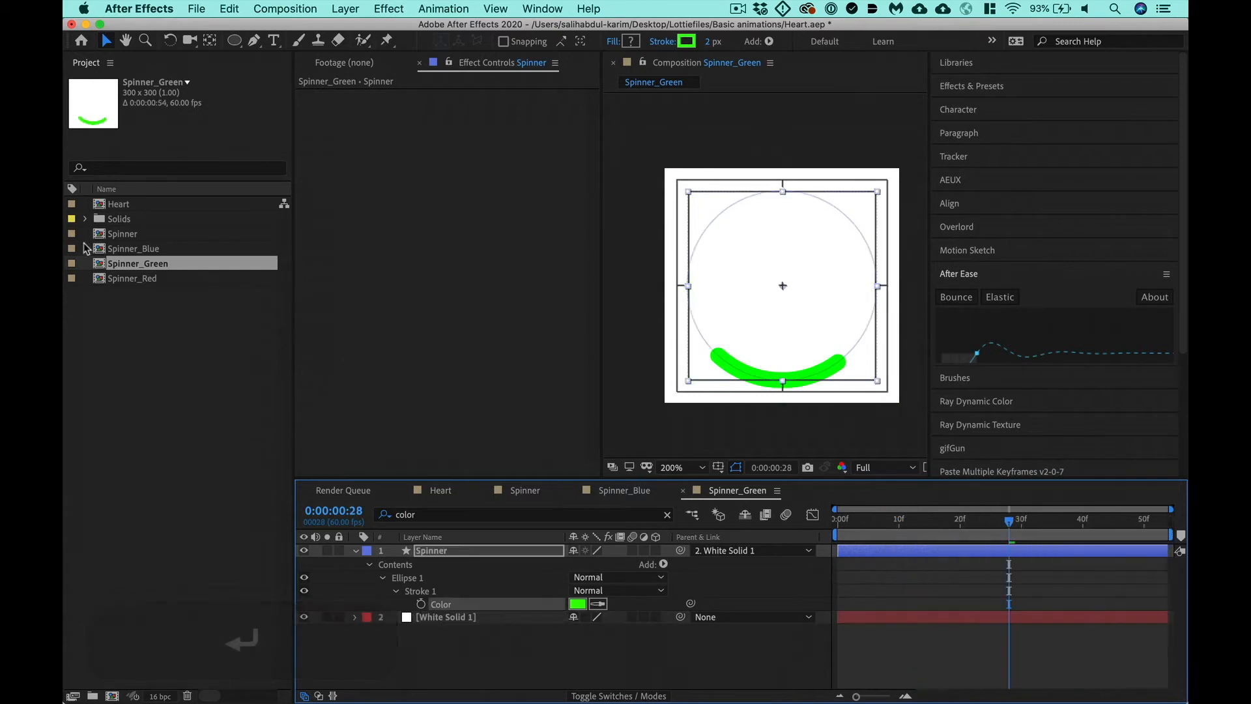
pyautogui.doubleClick(124, 279)
pyautogui.rightClick(883, 529)
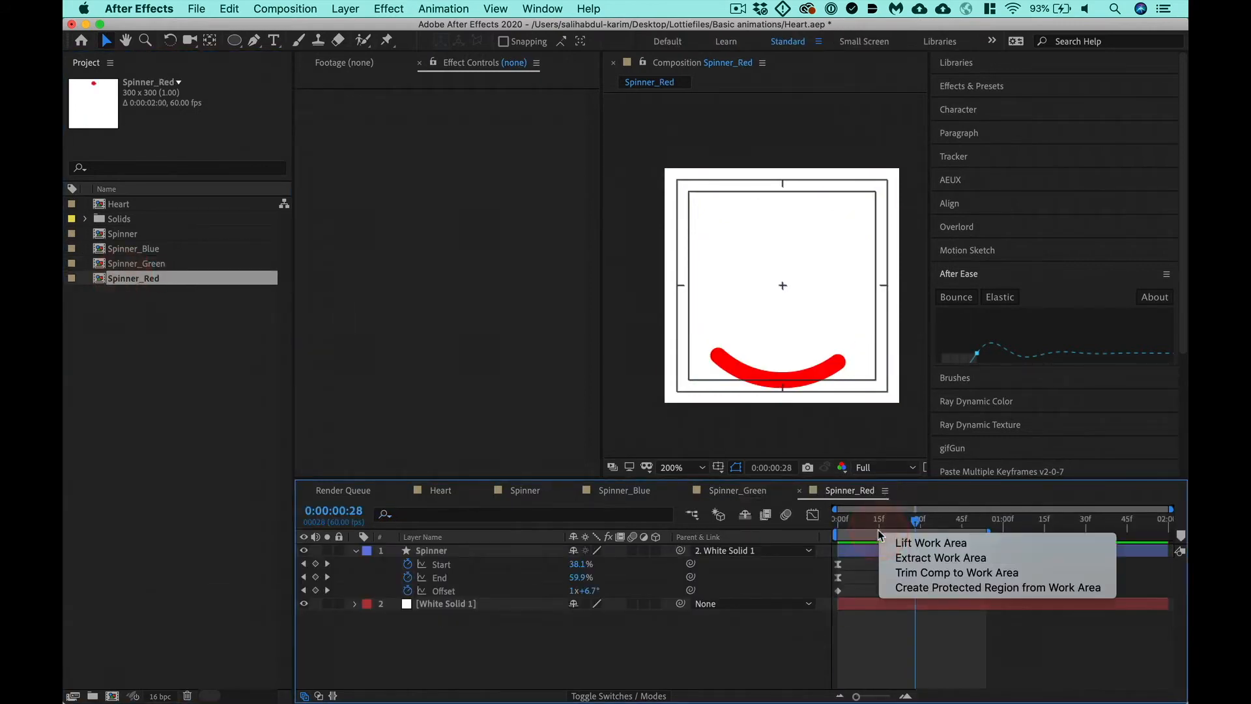
pyautogui.click(925, 569)
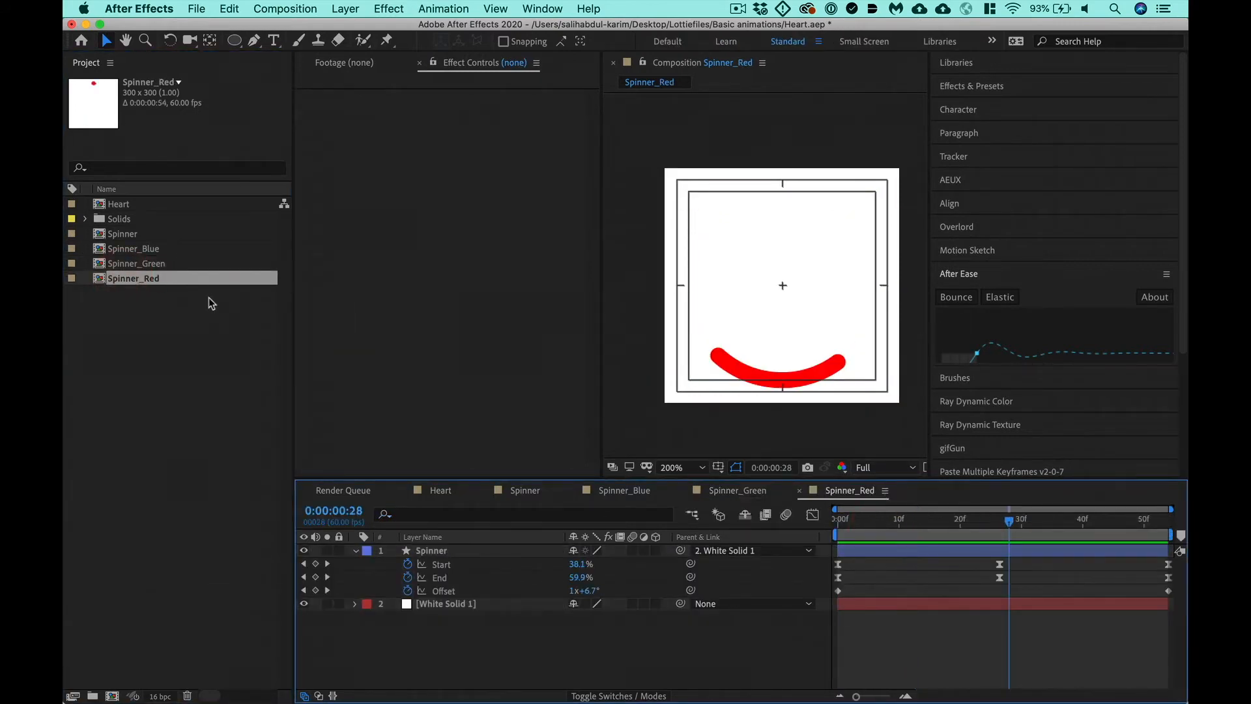
pyautogui.press('super+s')
# - Create a single new composition from Spinner_Blue, Spinner_Green and Spinner_Red, using the dimensions of Spinner_Blue
pyautogui.click(155, 250)
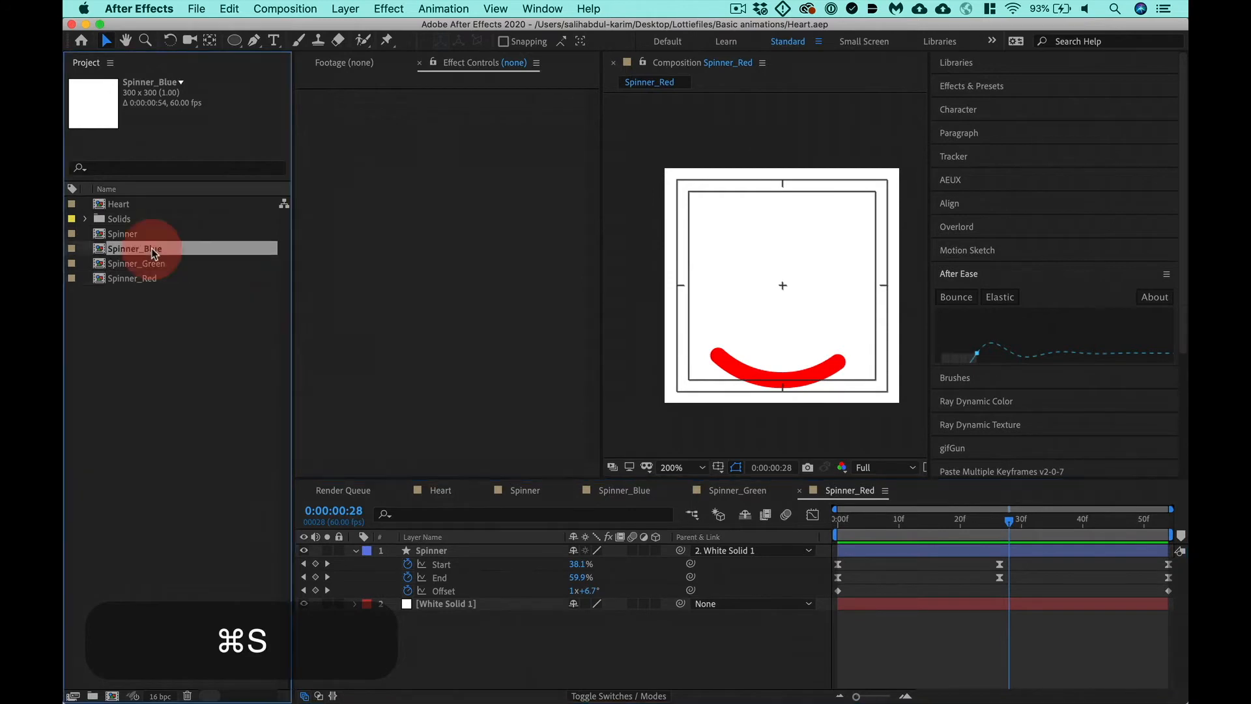
pyautogui.keyDown('shift'); pyautogui.click(149, 278); pyautogui.keyUp('shift')
pyautogui.moveTo(148, 279); pyautogui.dragTo(117, 696)
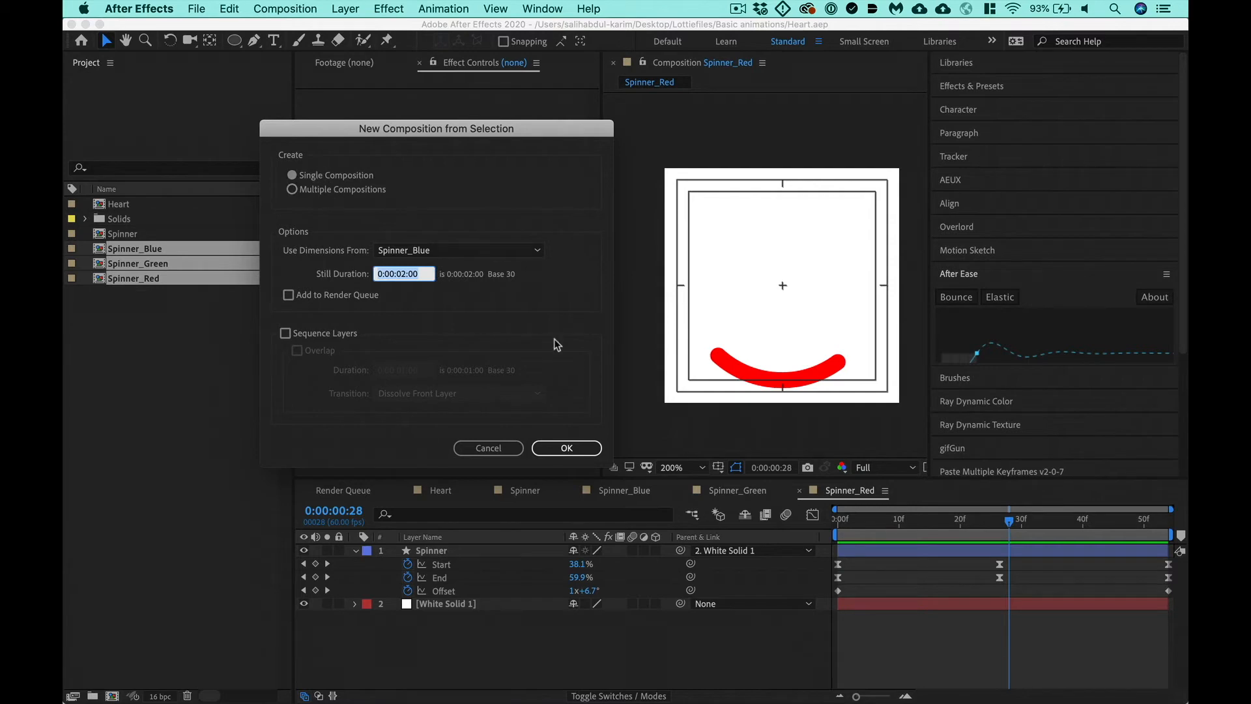
pyautogui.click(541, 441)
pyautogui.click(894, 632)
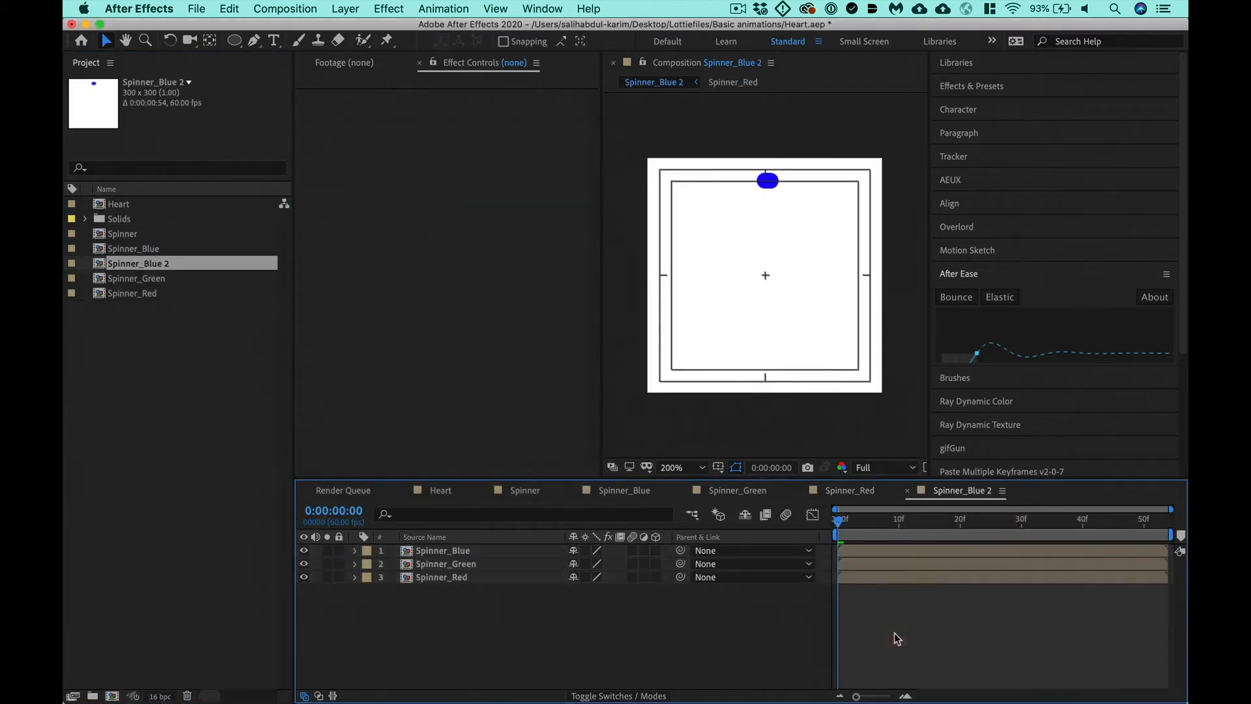
# - Set the combined composition's duration to 0:00:04:00 and select its Spinner_Blue layer
pyautogui.press('super+k')
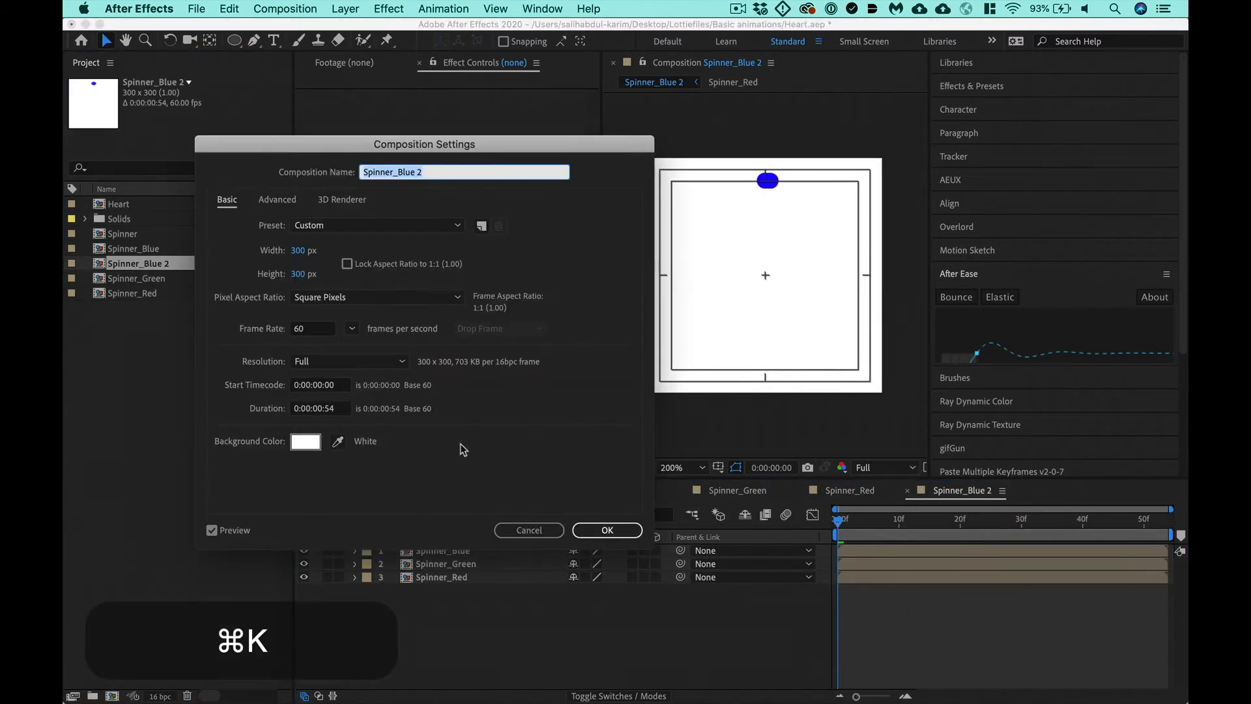
pyautogui.click(343, 410)
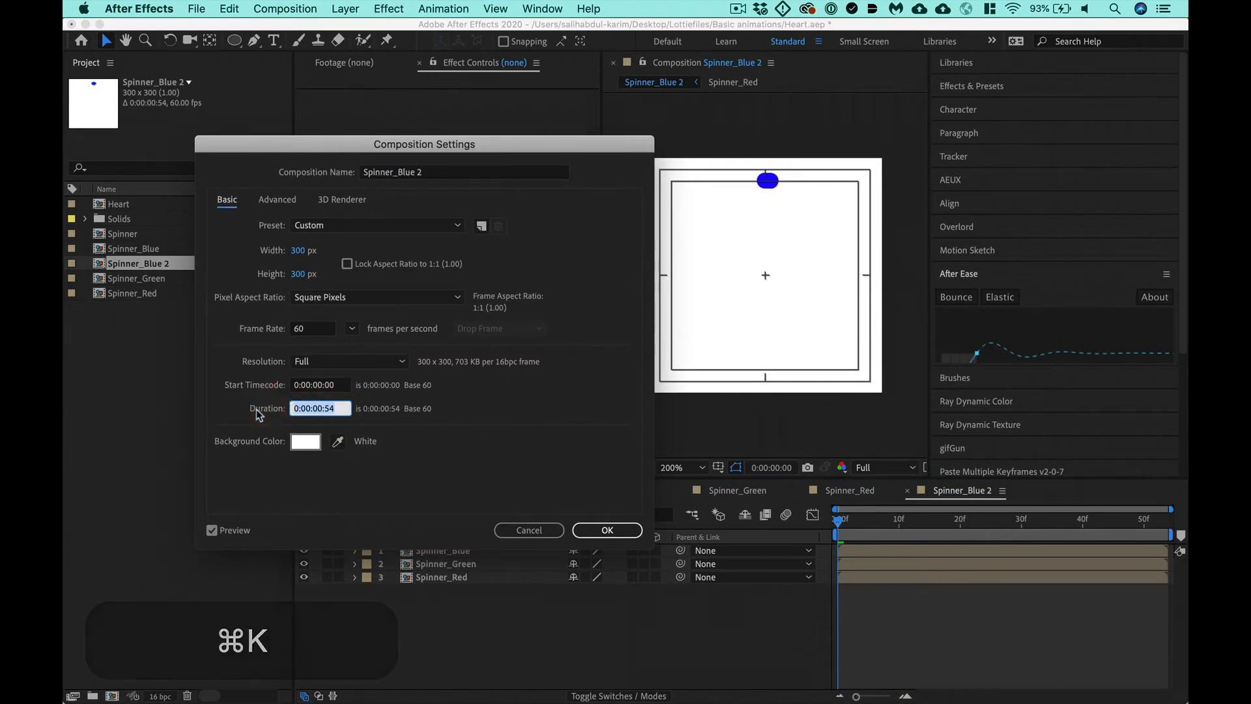
pyautogui.write('4:00')
pyautogui.press('Return')
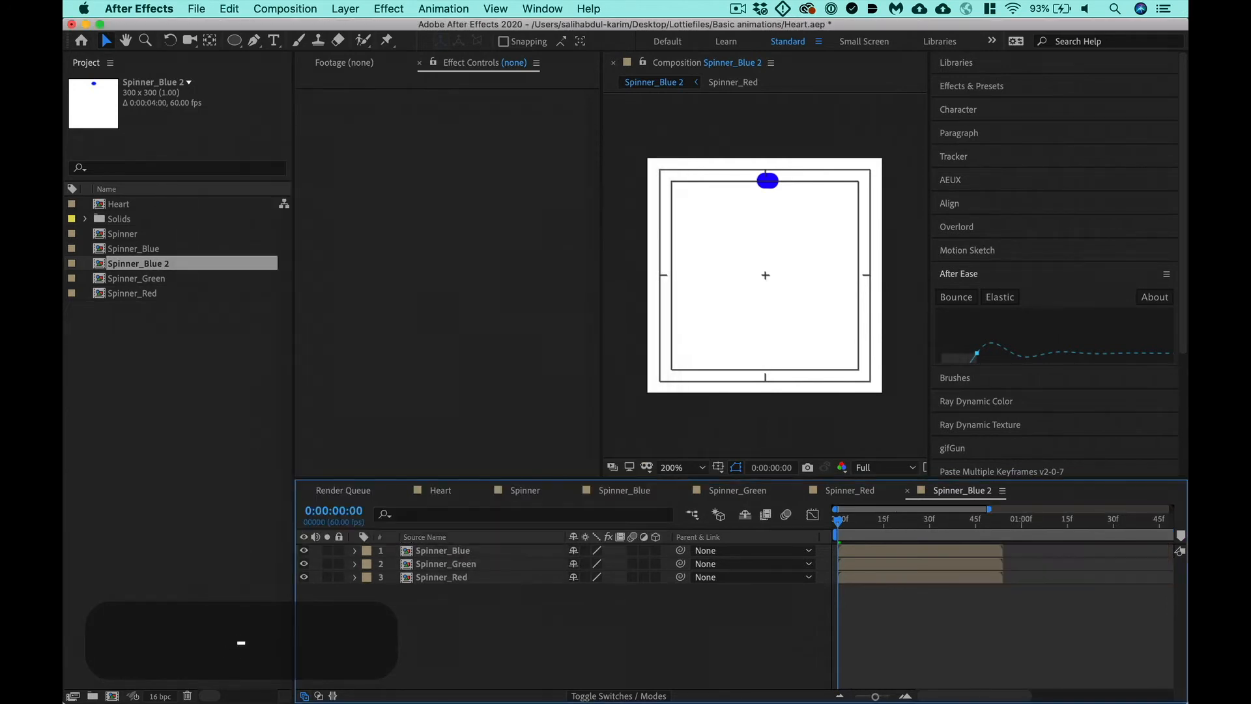
pyautogui.click(487, 553)
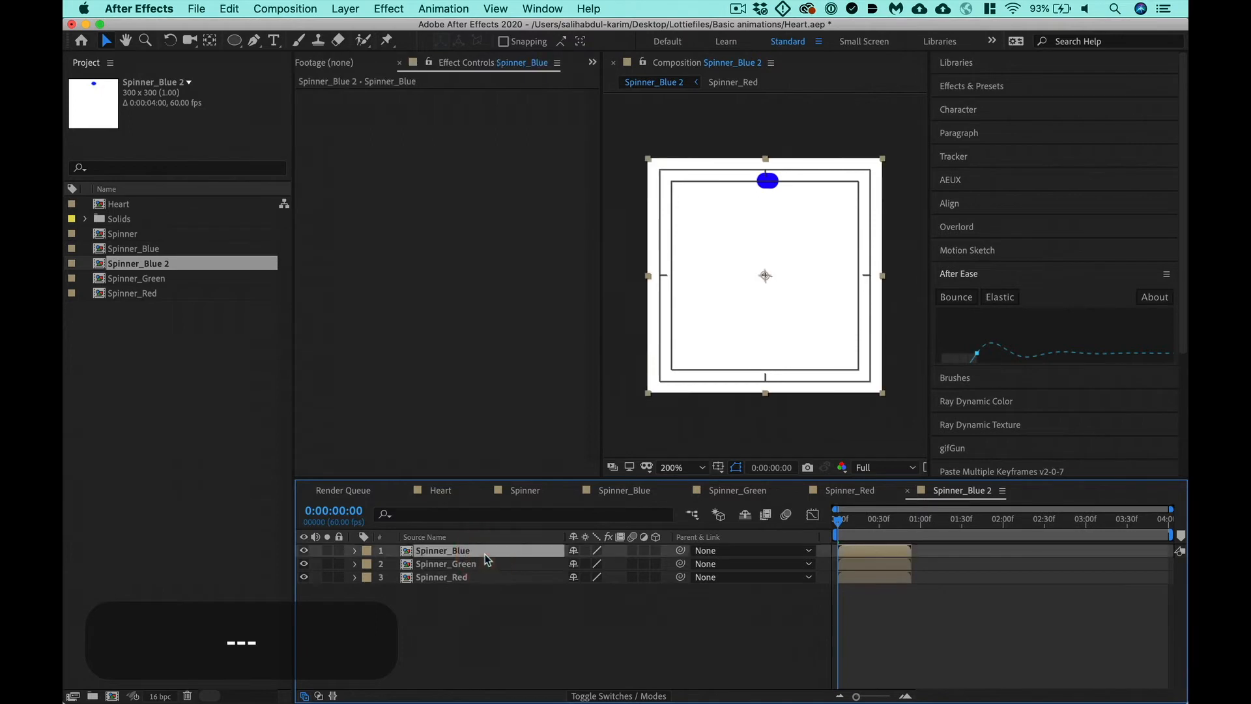
# - Move the current time to 0:00:00:54, the first frame after the Spinner_Blue layer ends
pyautogui.moveTo(881, 525); pyautogui.dragTo(940, 522)
pyautogui.press('=')
pyautogui.press('=')
pyautogui.press('=')
pyautogui.press('=')
pyautogui.press('=')
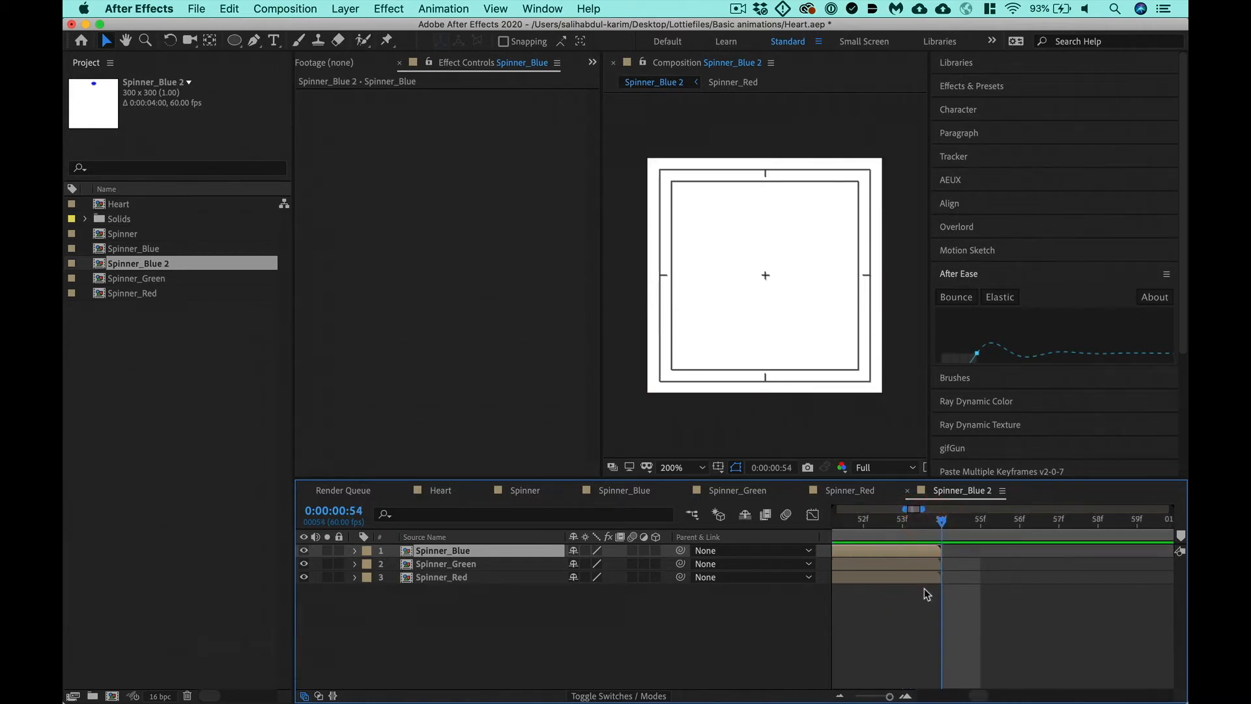
pyautogui.press('o')
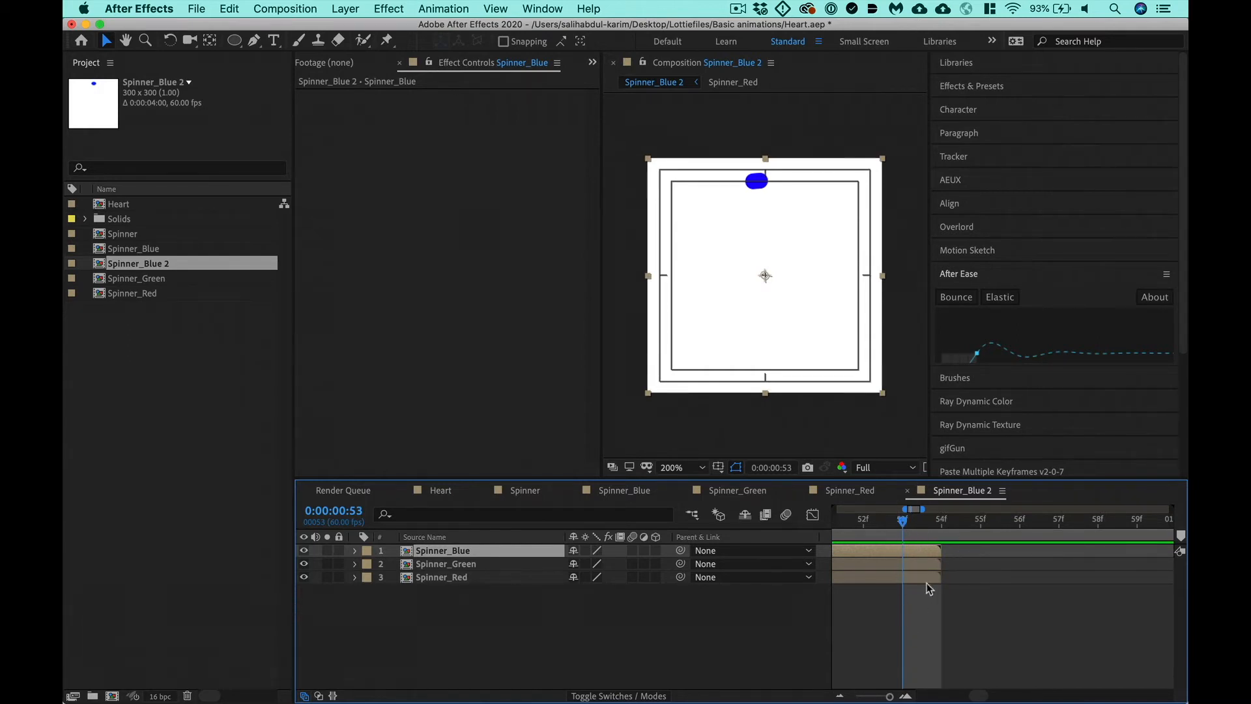
pyautogui.press('super+Right')
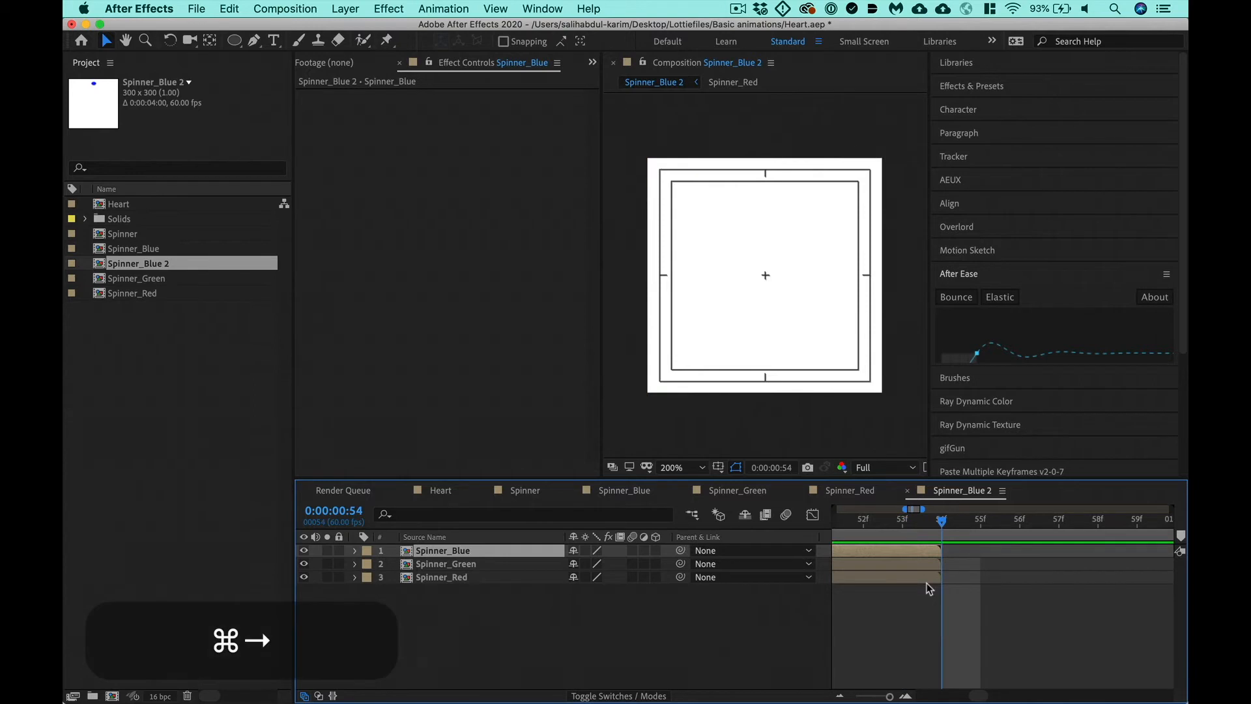
# - Shift the Spinner_Green layer in the timeline so that it starts at 0:00:00:54
pyautogui.click(424, 566)
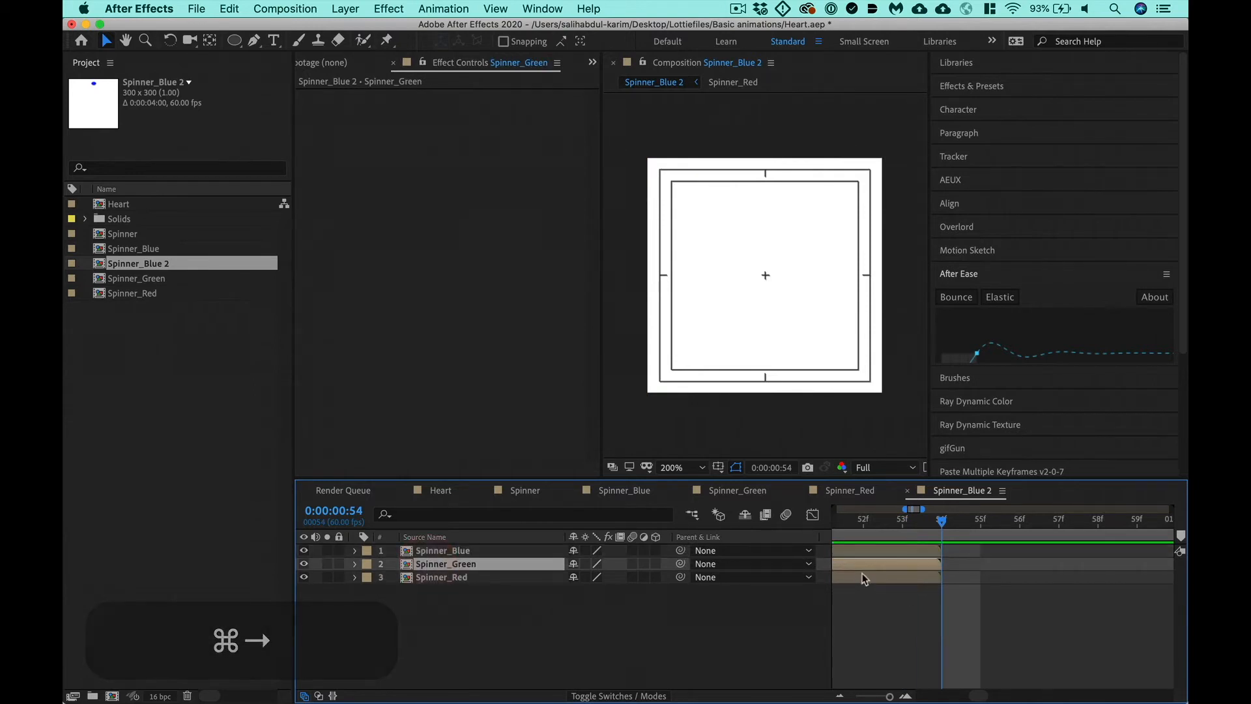
pyautogui.press('-')
pyautogui.press('-')
pyautogui.press('-')
pyautogui.moveTo(861, 569); pyautogui.dragTo(1081, 564)
pyautogui.press('=')
pyautogui.moveTo(865, 569); pyautogui.dragTo(967, 564)
pyautogui.press('=')
pyautogui.press('=')
pyautogui.press('=')
pyautogui.press('=')
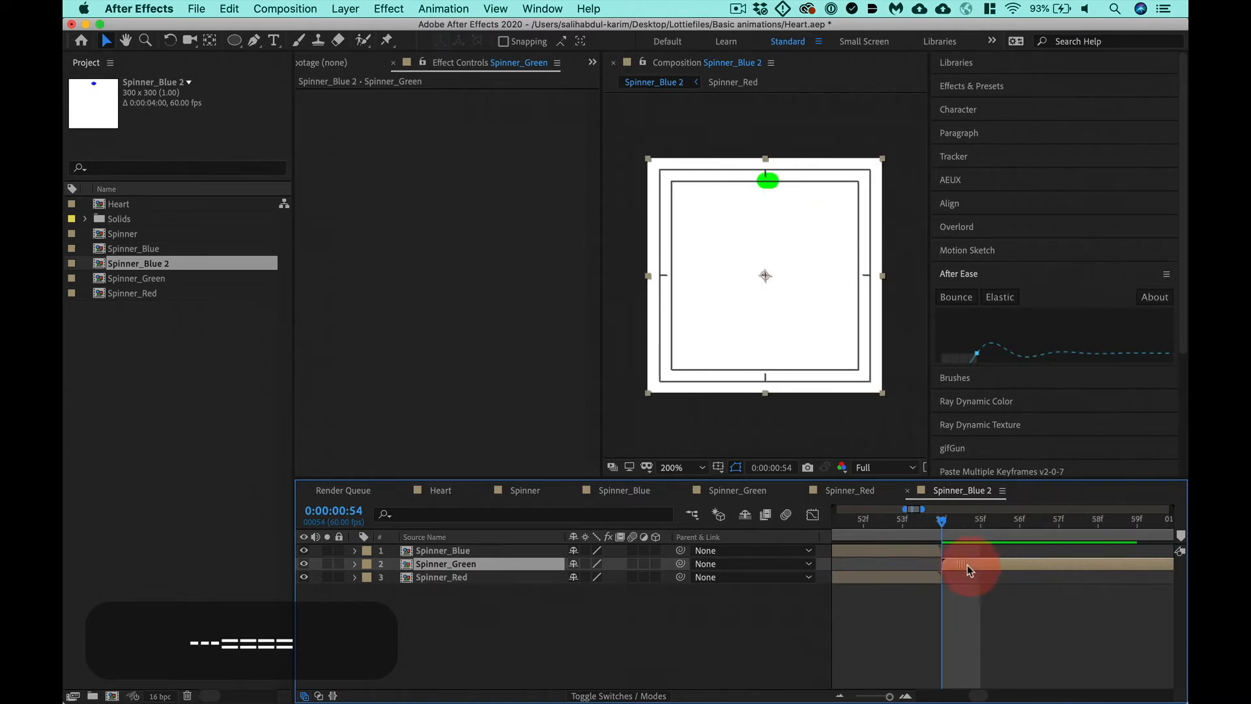
# - Select the Spinner_Blue layer and set the current time to 0:00:01:48, one frame past the end of Spinner_Green
pyautogui.press('-')
pyautogui.press('-')
pyautogui.press('-')
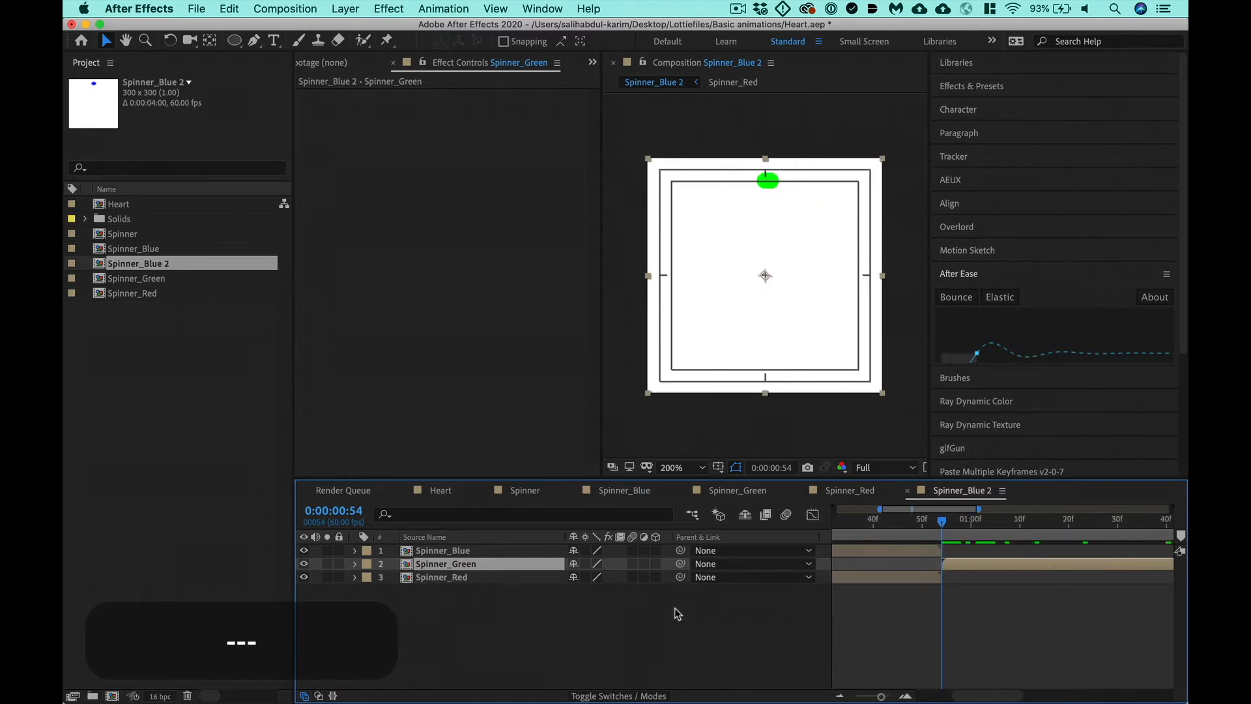
pyautogui.press('0')
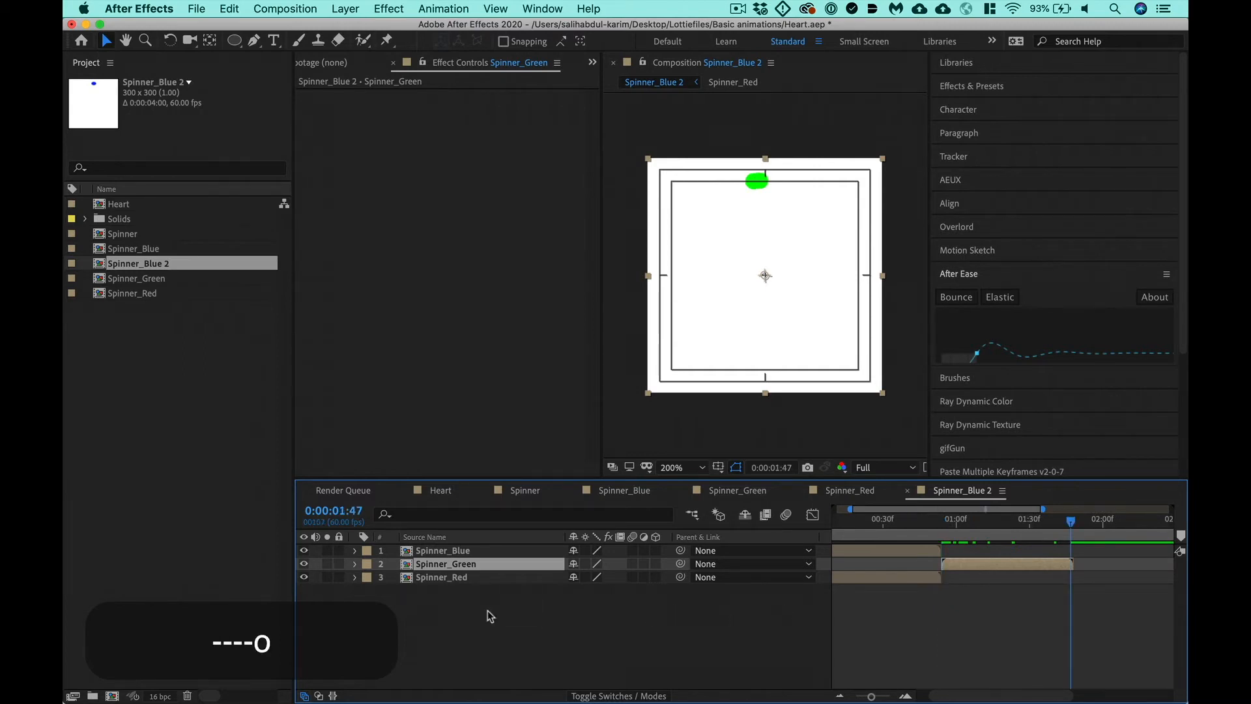
pyautogui.click(455, 551)
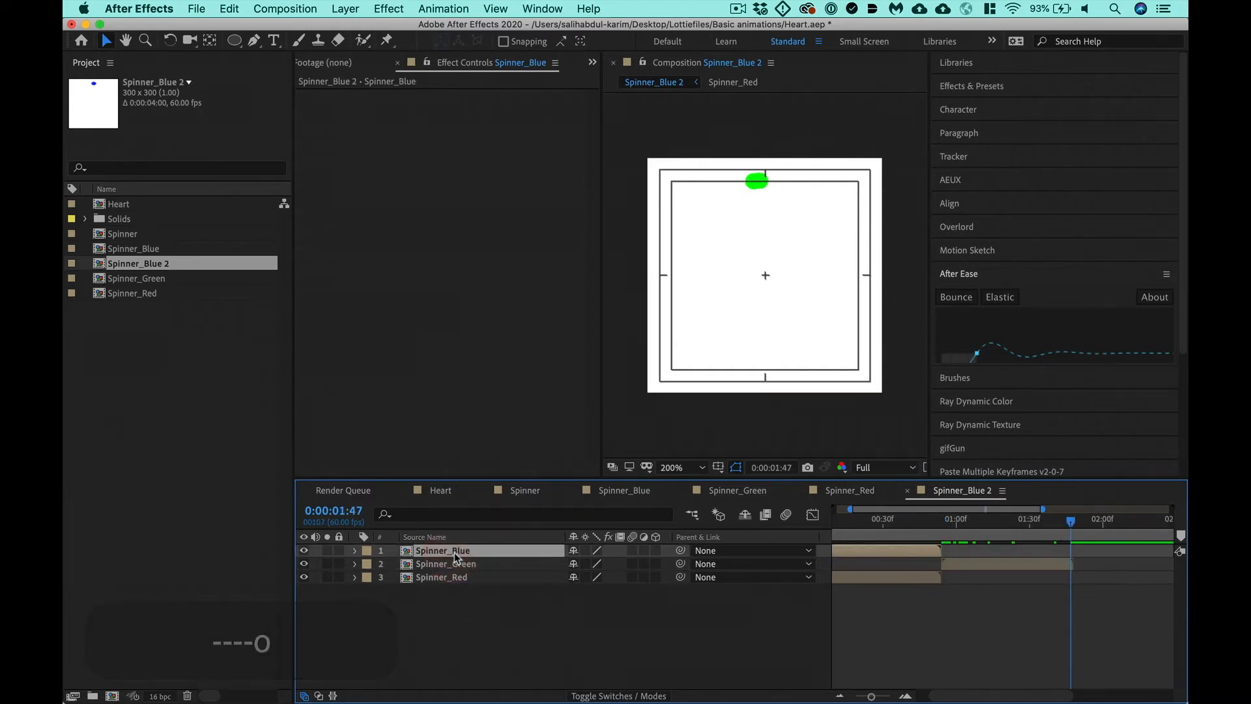
pyautogui.press('=')
pyautogui.press('=')
pyautogui.press('=')
pyautogui.press('super+Right')
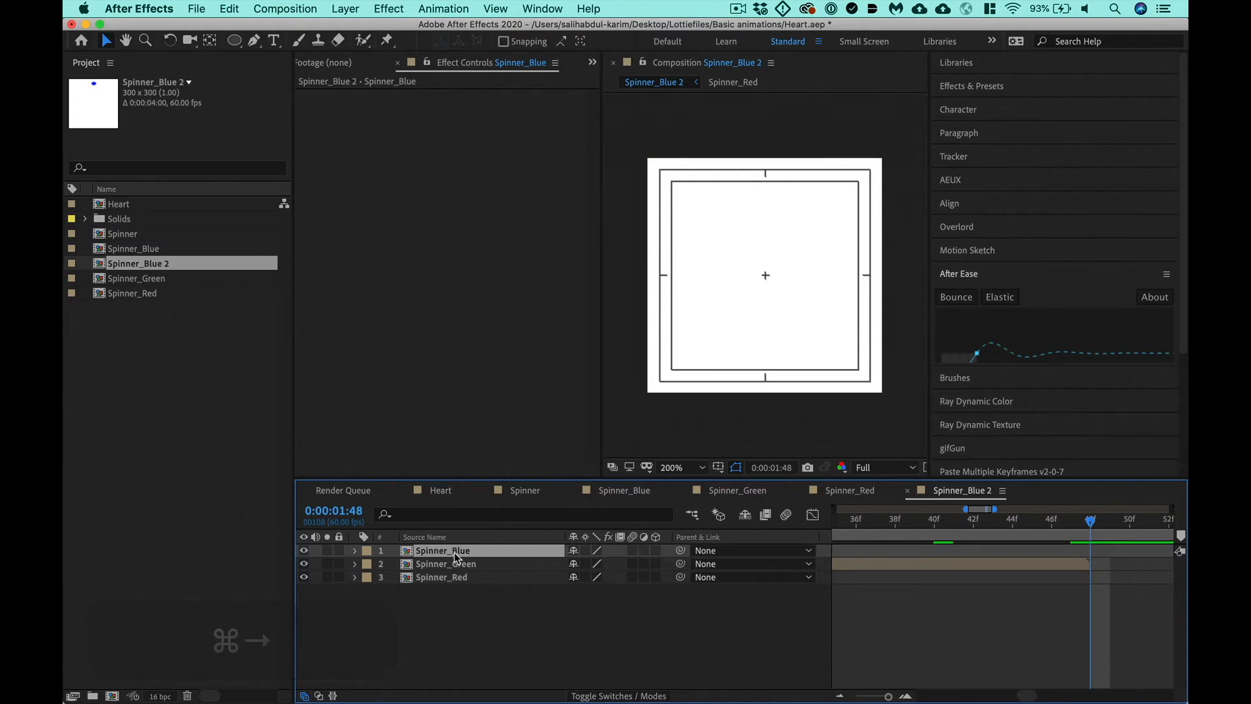
# - Shift the Spinner_Blue layer's in point to the current time, 0:00:01:48, so it follows Spinner_Green
pyautogui.press('[')
pyautogui.press('-')
pyautogui.press('-')
pyautogui.press('-')
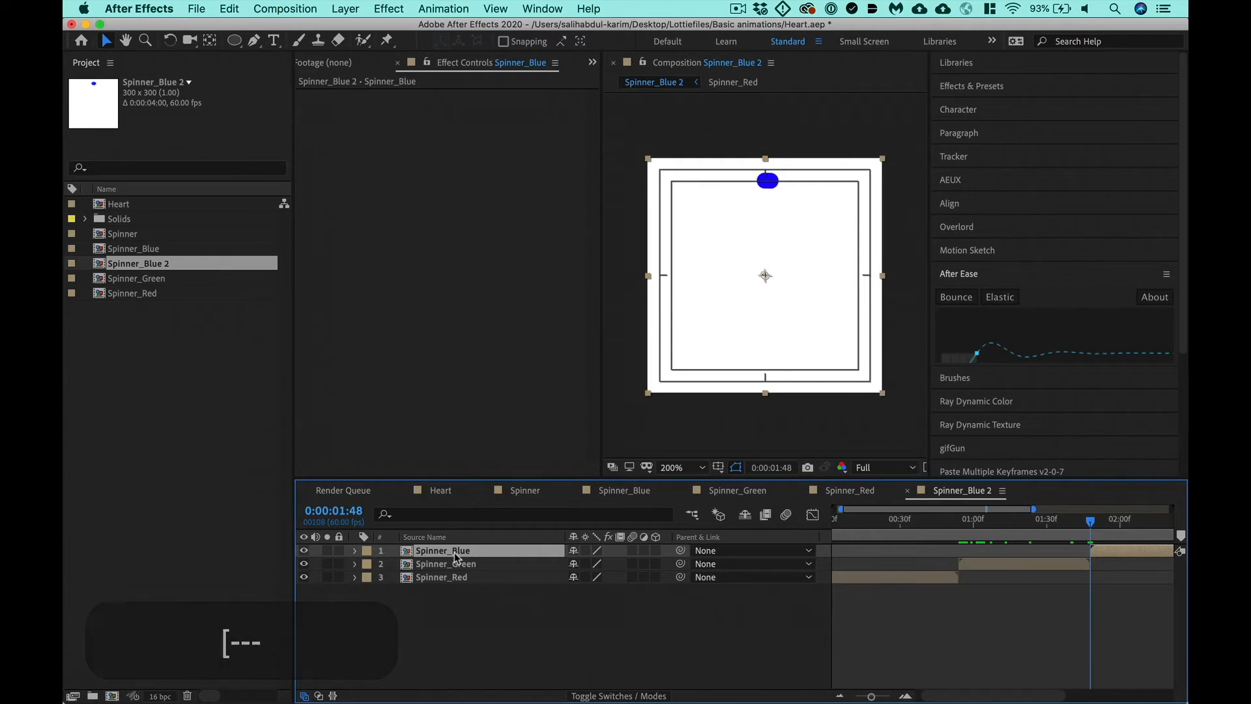
pyautogui.press(']')
pyautogui.press('[')
pyautogui.press('-')
pyautogui.press('-')
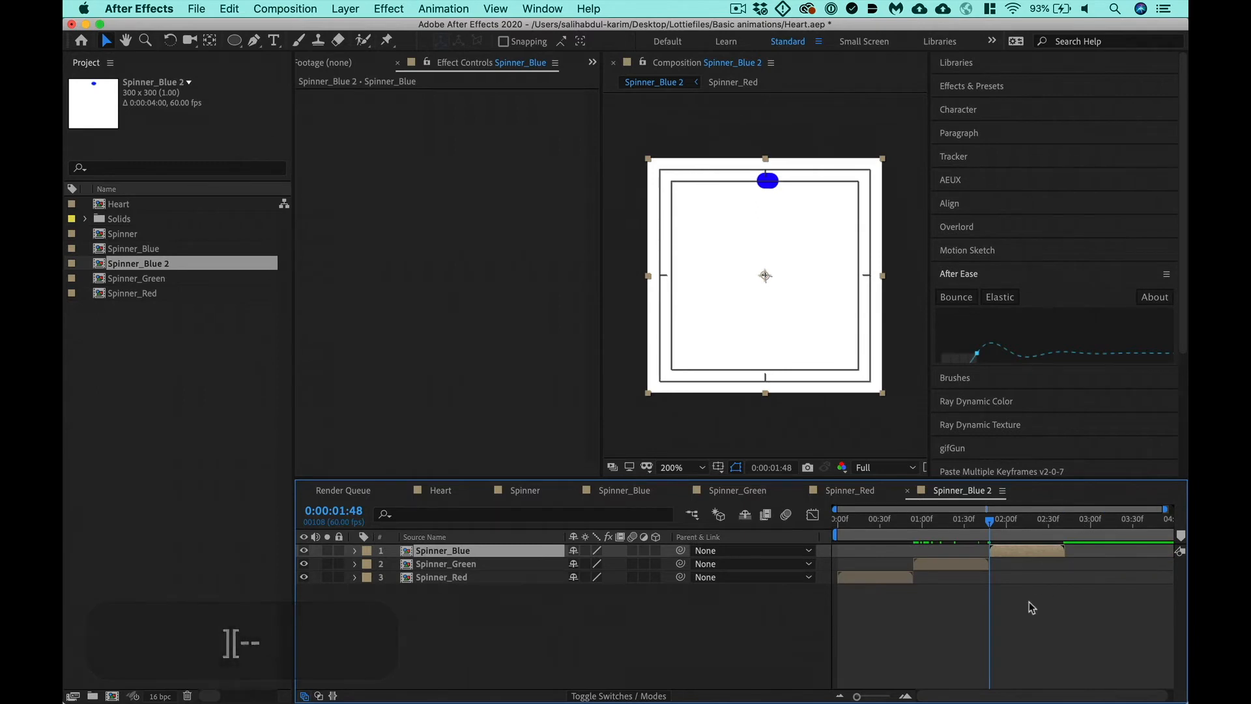
# - Trim the combined composition to a work area ending at 0:00:02:41, then preview it and save the project
pyautogui.press('o')
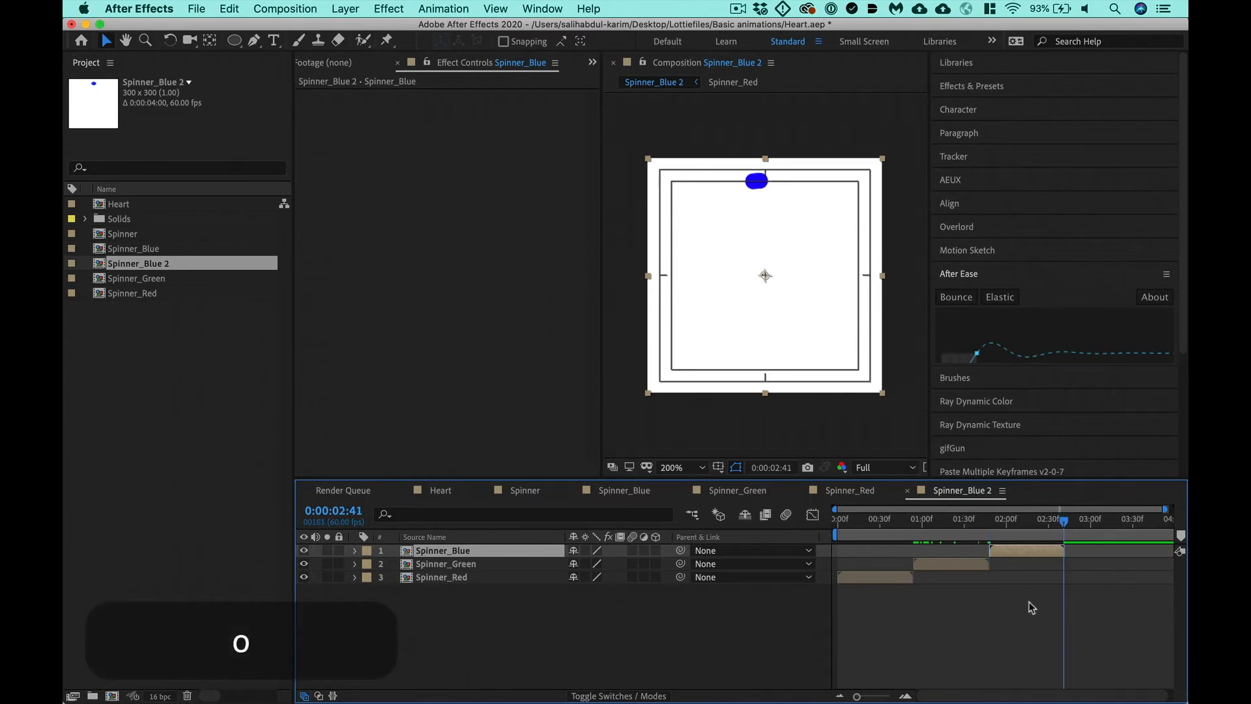
pyautogui.press('n')
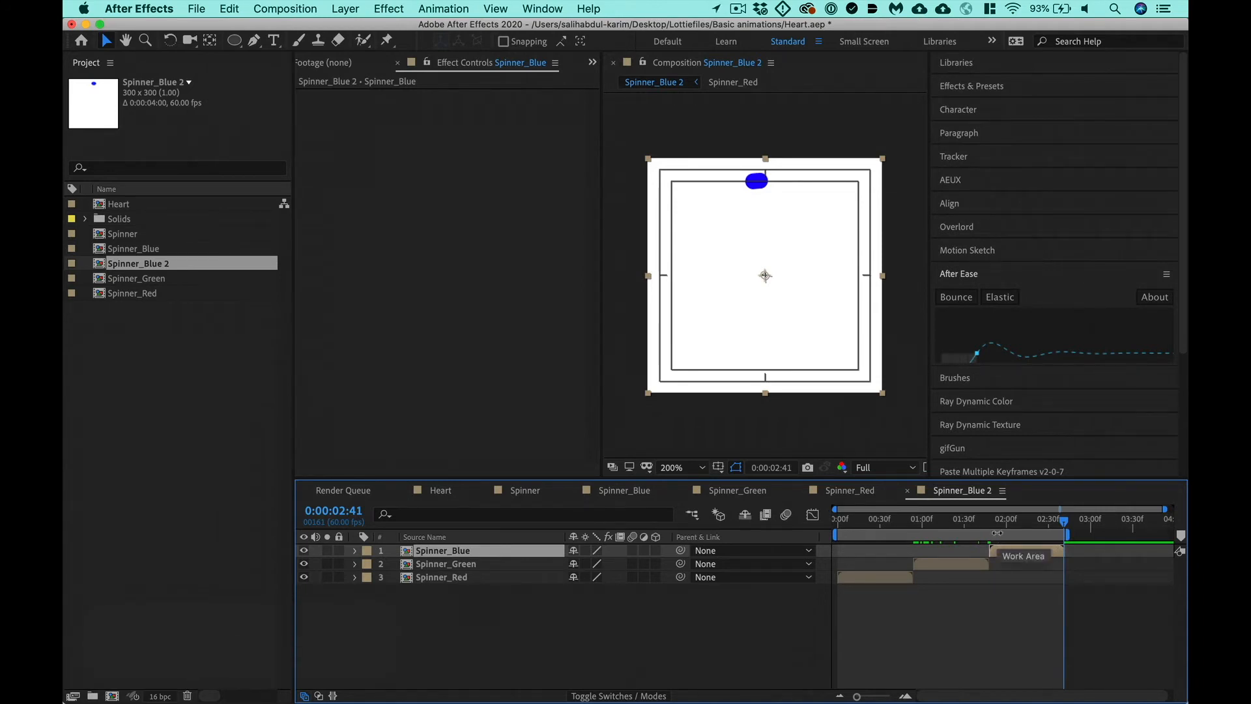
pyautogui.rightClick(996, 533)
pyautogui.click(879, 582)
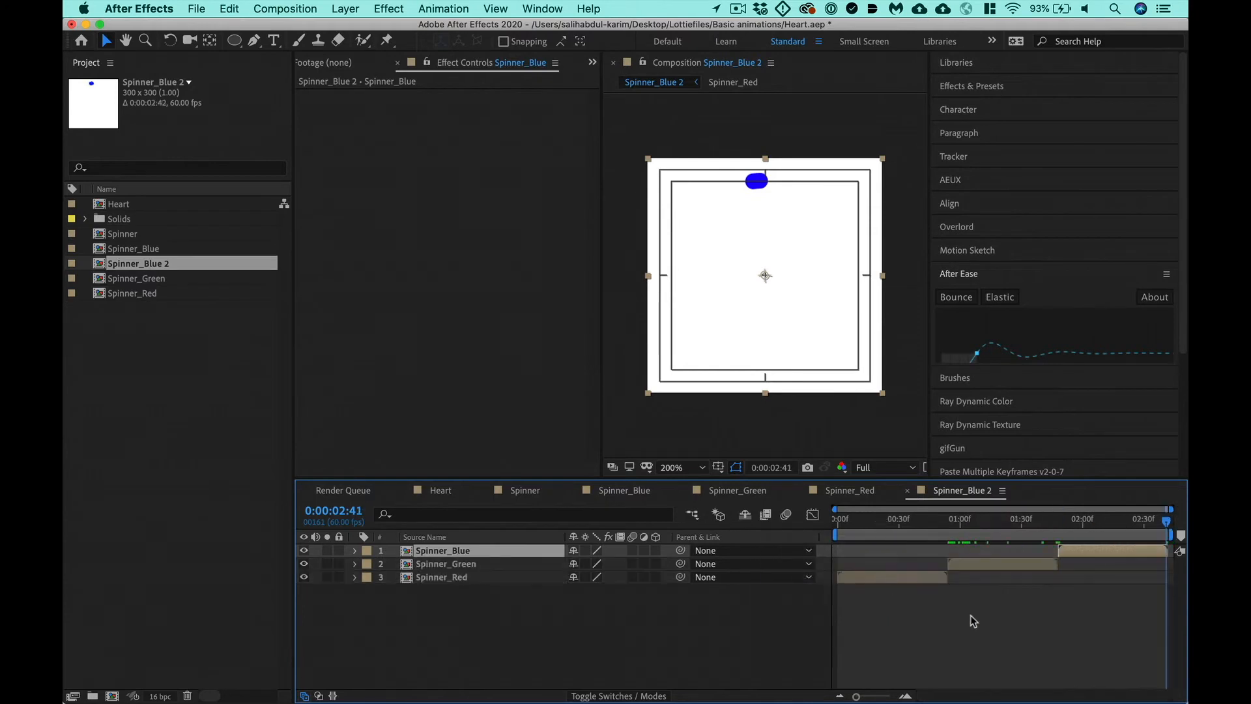
pyautogui.hotkey('ctrl', '0')
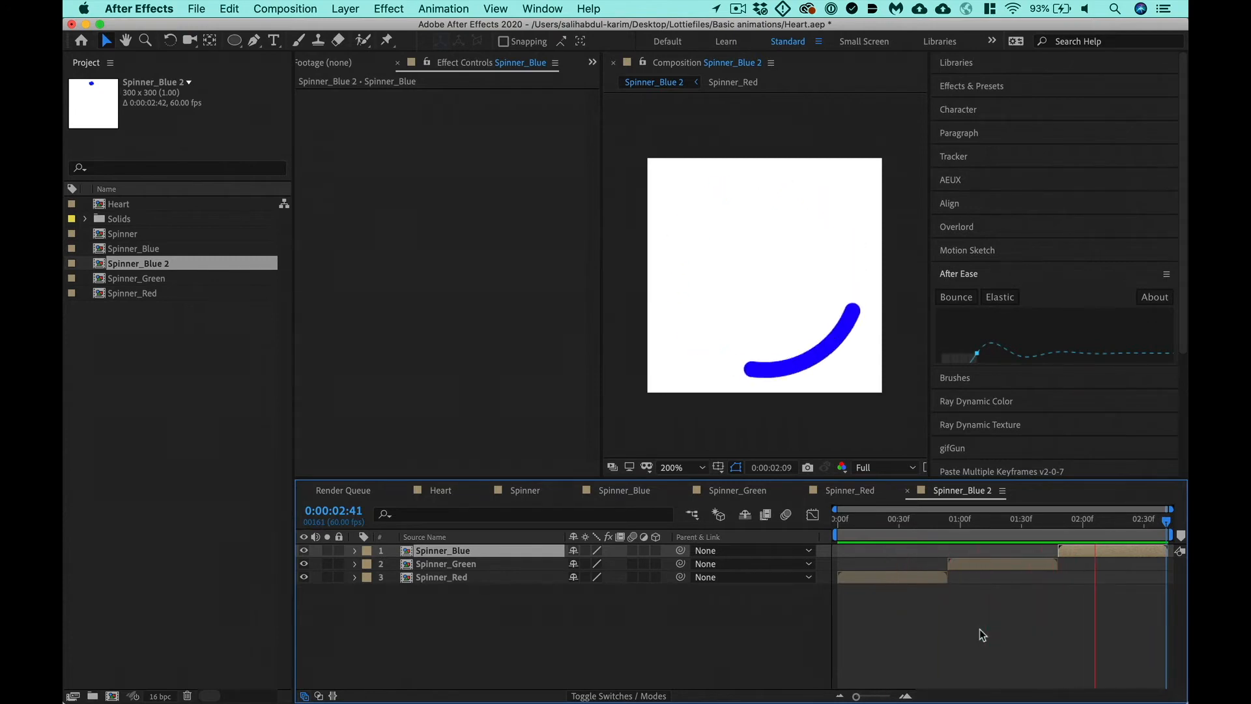
pyautogui.press('super+s')
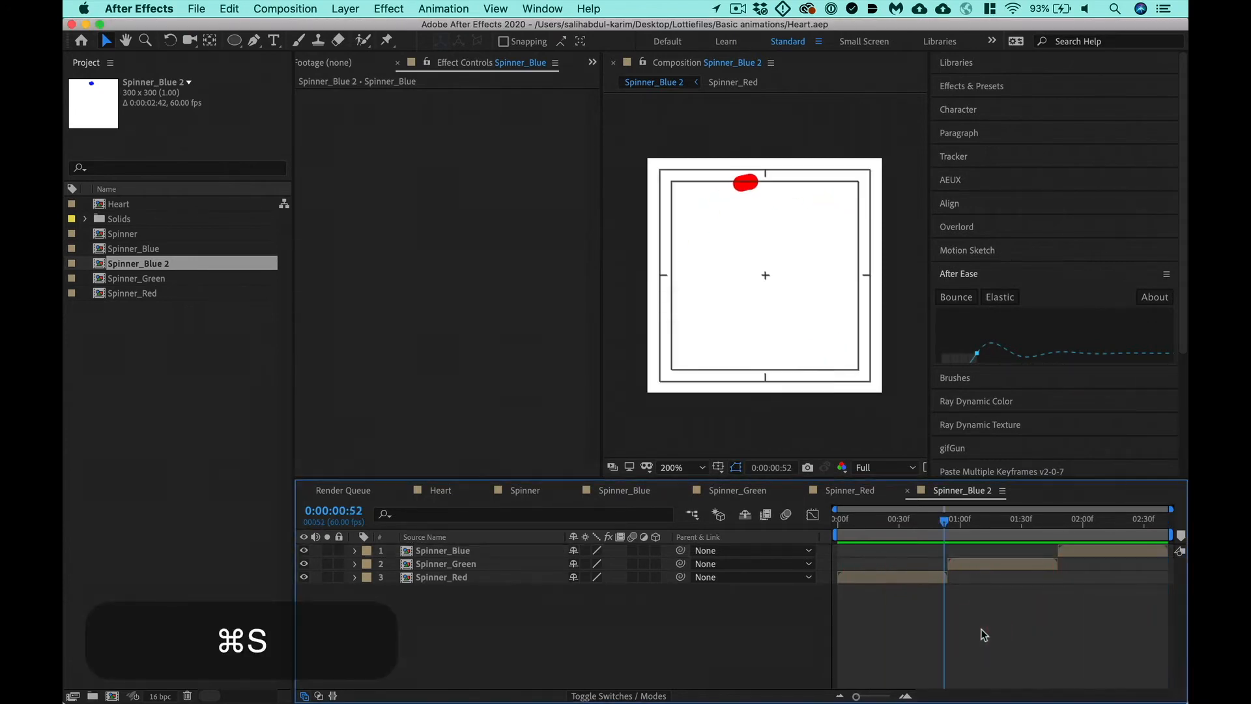
# - Rename the combined composition Spinner_Blue 2 as Spinner_MultiComps
pyautogui.click(140, 263)
pyautogui.press('Return')
pyautogui.press('Right')
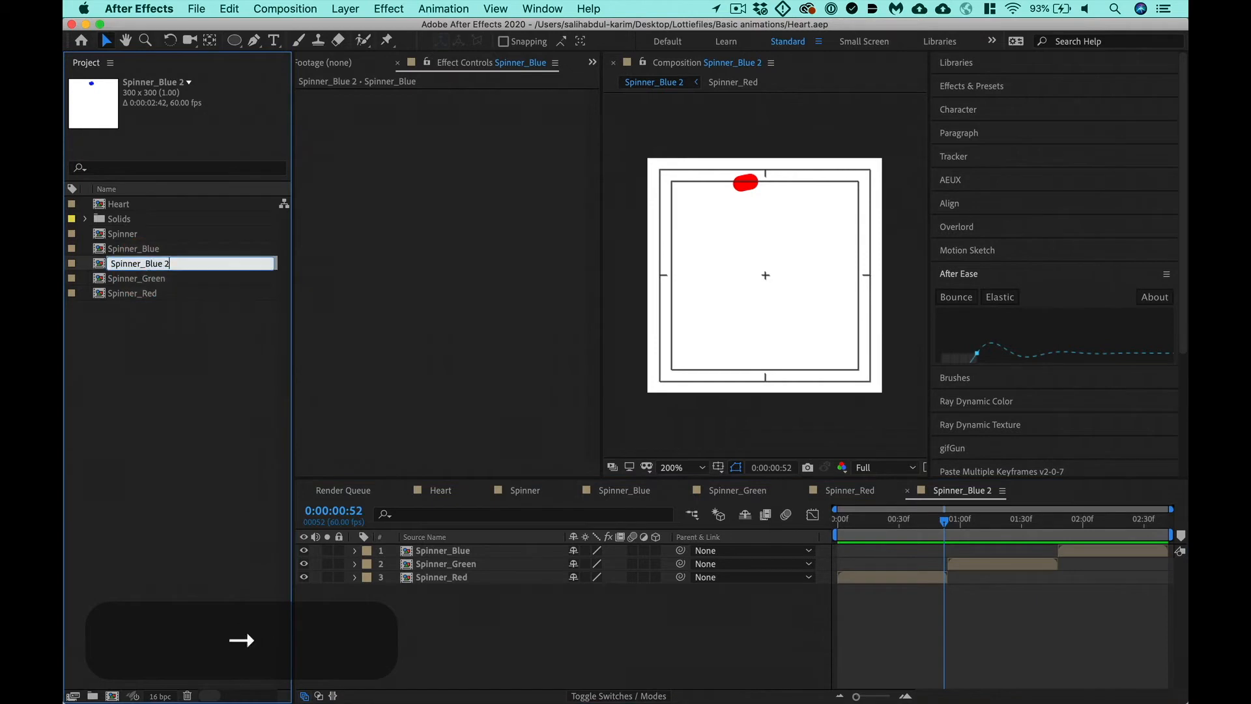
pyautogui.press('BackSpace')
pyautogui.press('BackSpace')
pyautogui.press('BackSpace')
pyautogui.press('BackSpace')
pyautogui.press('BackSpace')
pyautogui.press('BackSpace')
pyautogui.write('MultiComps')
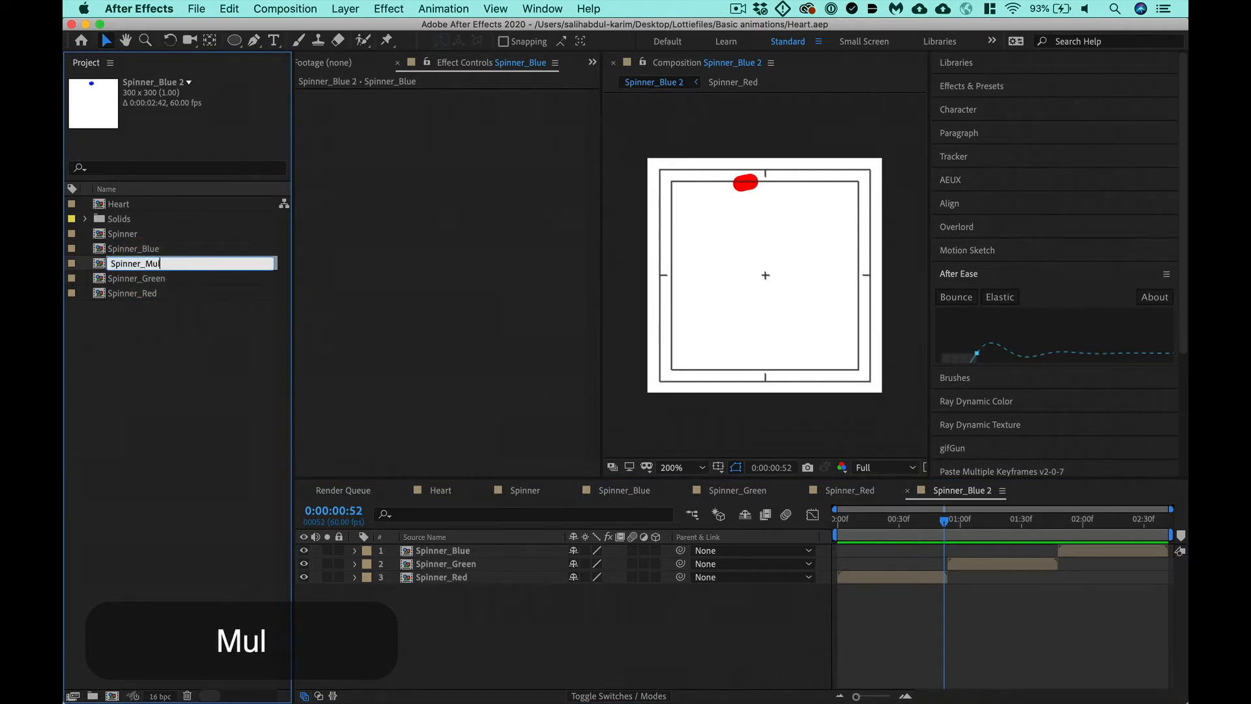
pyautogui.press('Return')
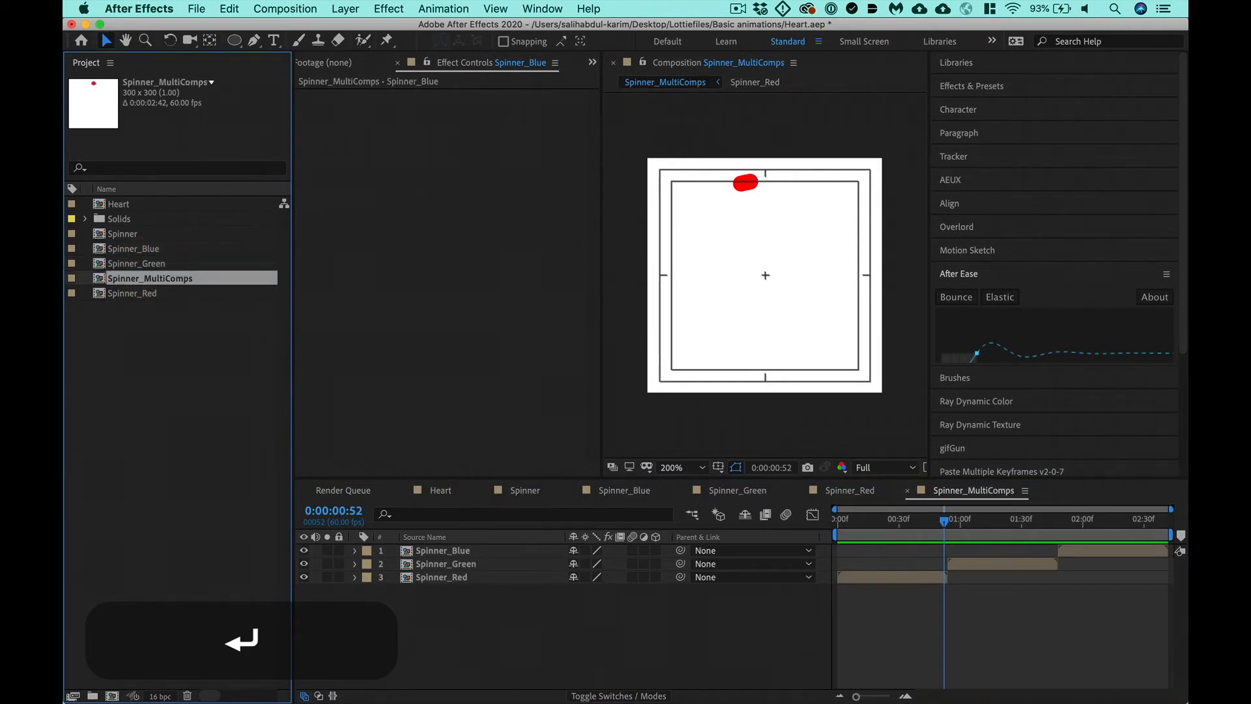
# - Duplicate the original Spinner composition and name the copy Spinner_MultiLayers
pyautogui.click(133, 236)
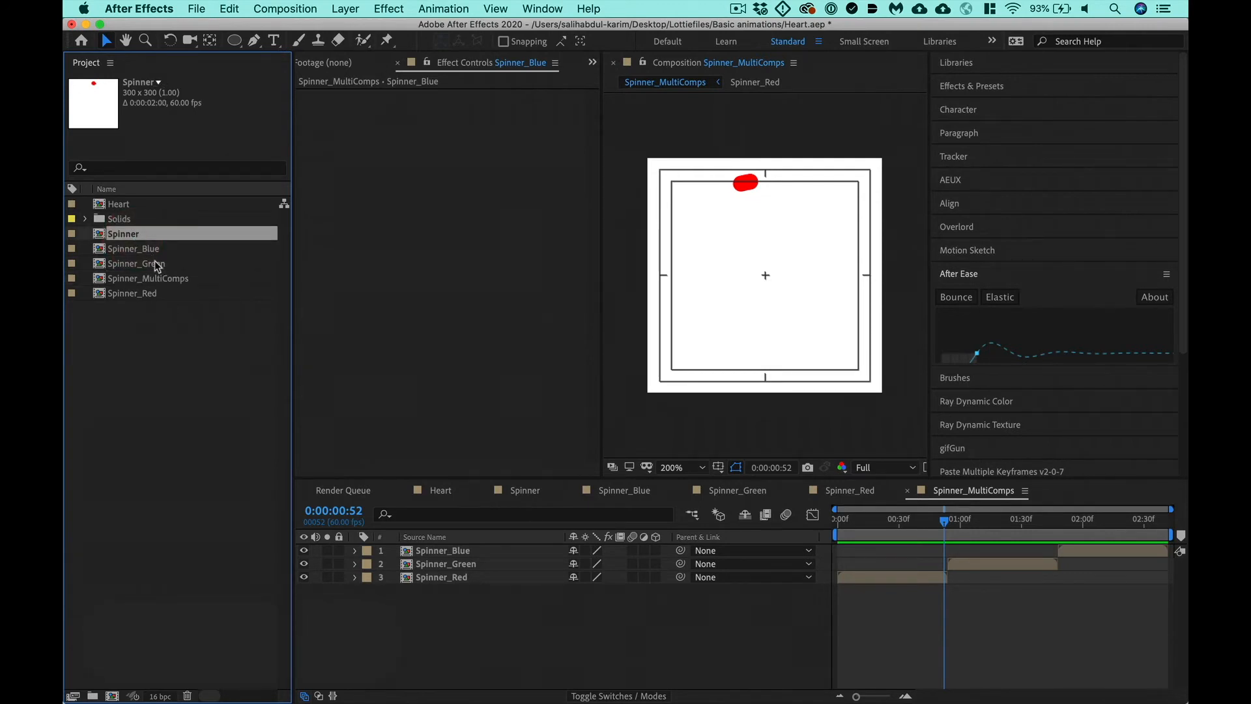
pyautogui.press('super+d')
pyautogui.press('Return')
pyautogui.press('Right')
pyautogui.press('BackSpace')
pyautogui.press('BackSpace')
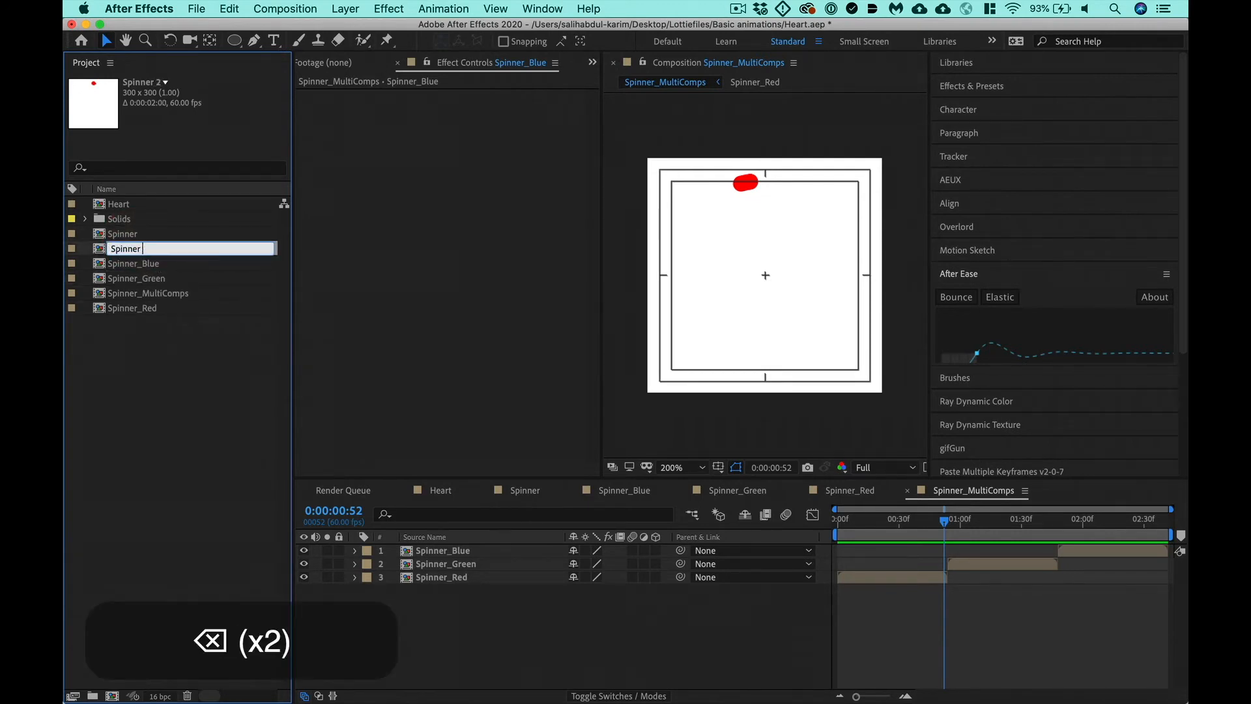
pyautogui.press('BackSpace')
pyautogui.press('BackSpace')
pyautogui.write('r')
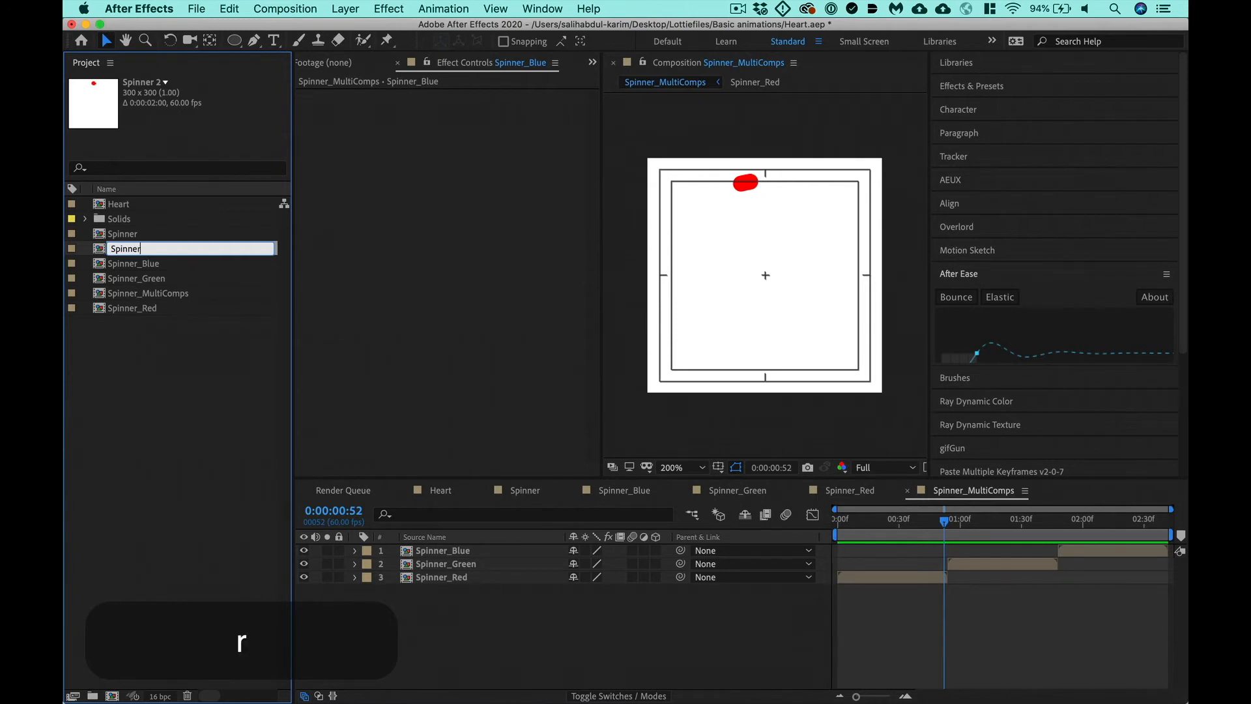
pyautogui.write('_MultiLayers')
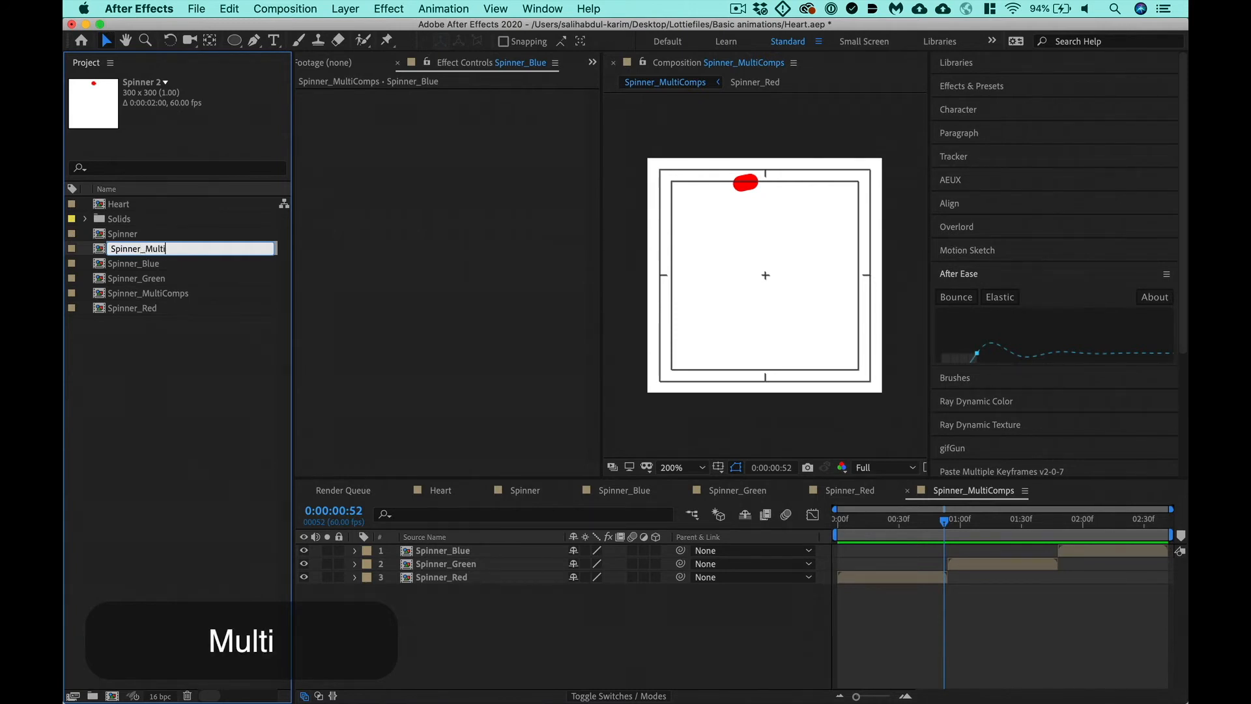
pyautogui.press('Return')
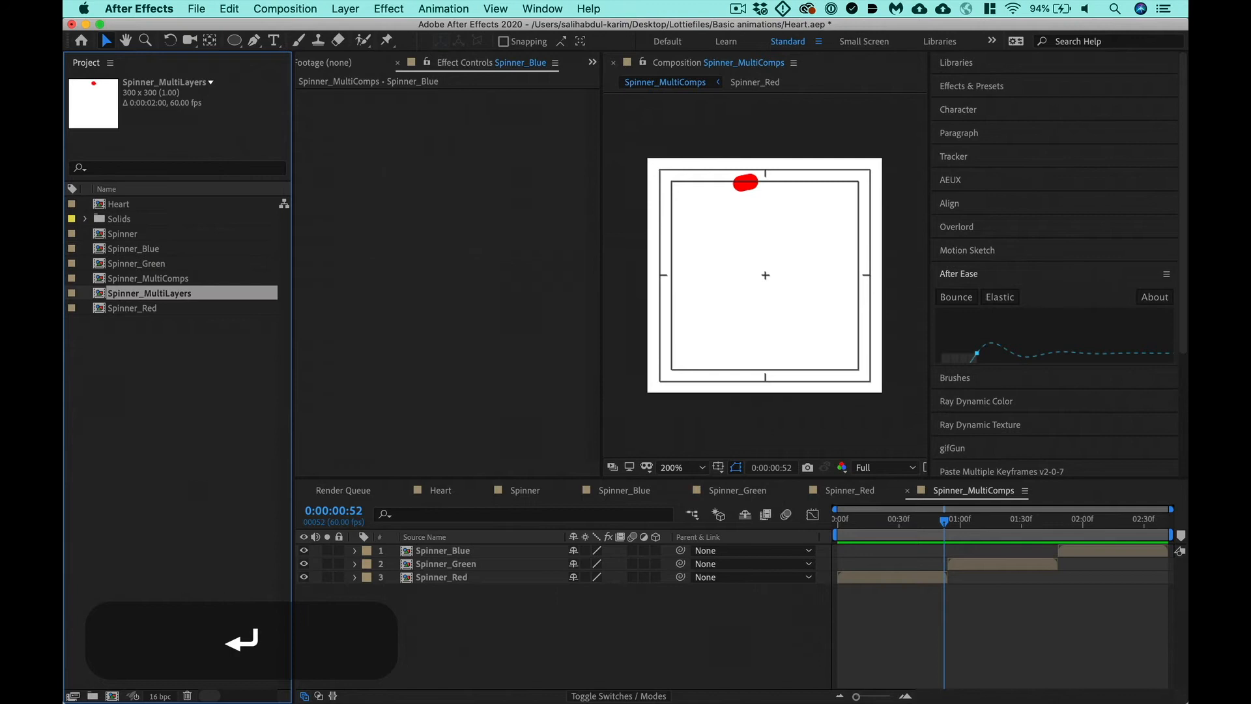
# - Open Spinner_MultiLayers and trim the Spinner layer's end to its last keyframes, at 0:00:00:53
pyautogui.doubleClick(168, 298)
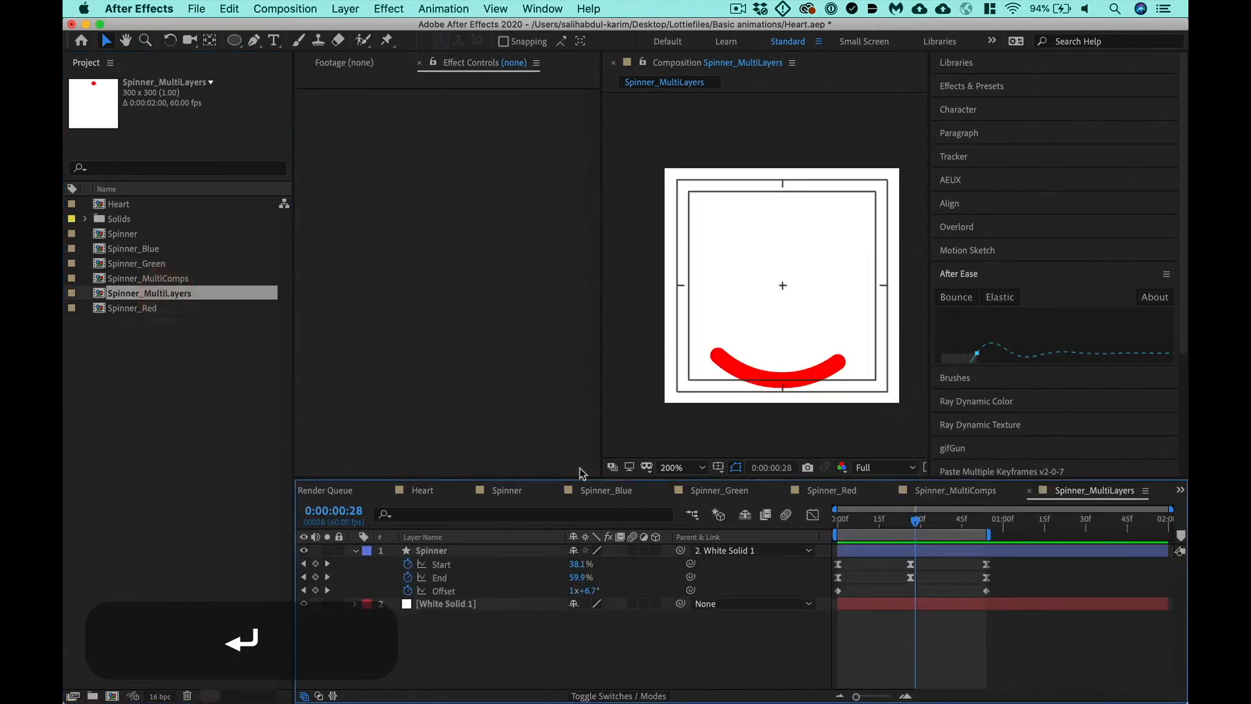
pyautogui.click(960, 551)
pyautogui.press('k')
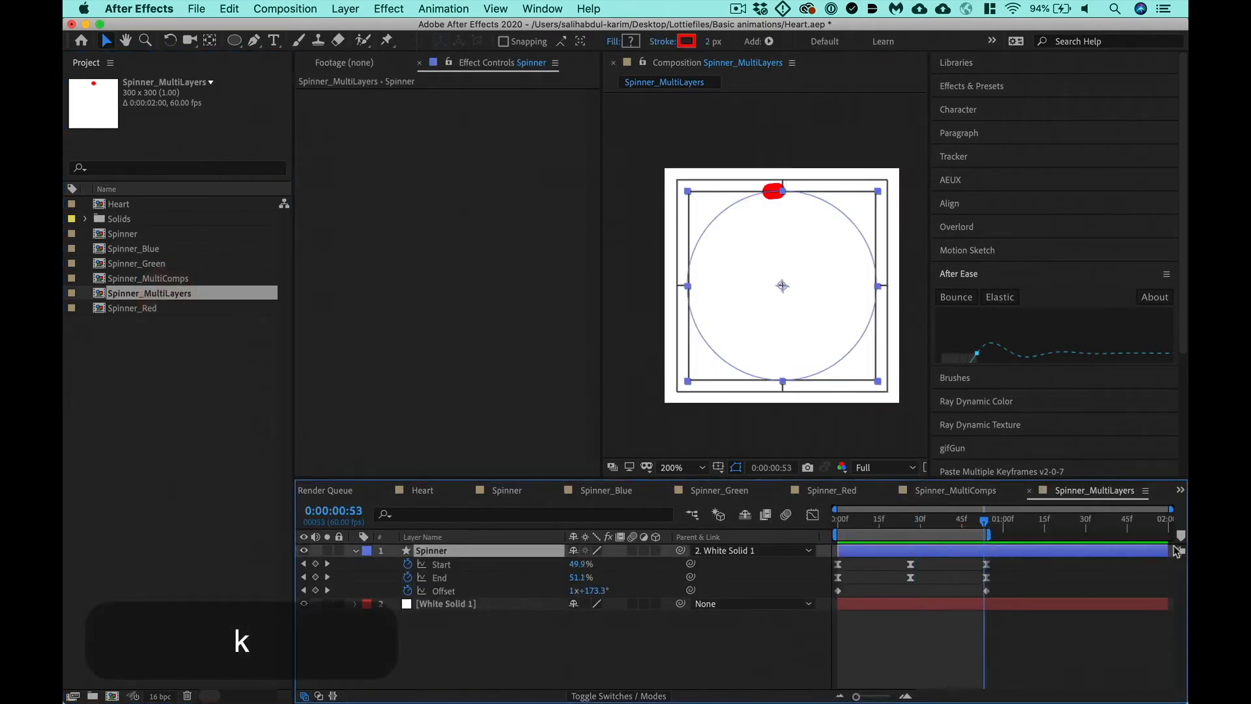
pyautogui.moveTo(1170, 549); pyautogui.dragTo(1018, 582)
pyautogui.hotkey('alt', ']')
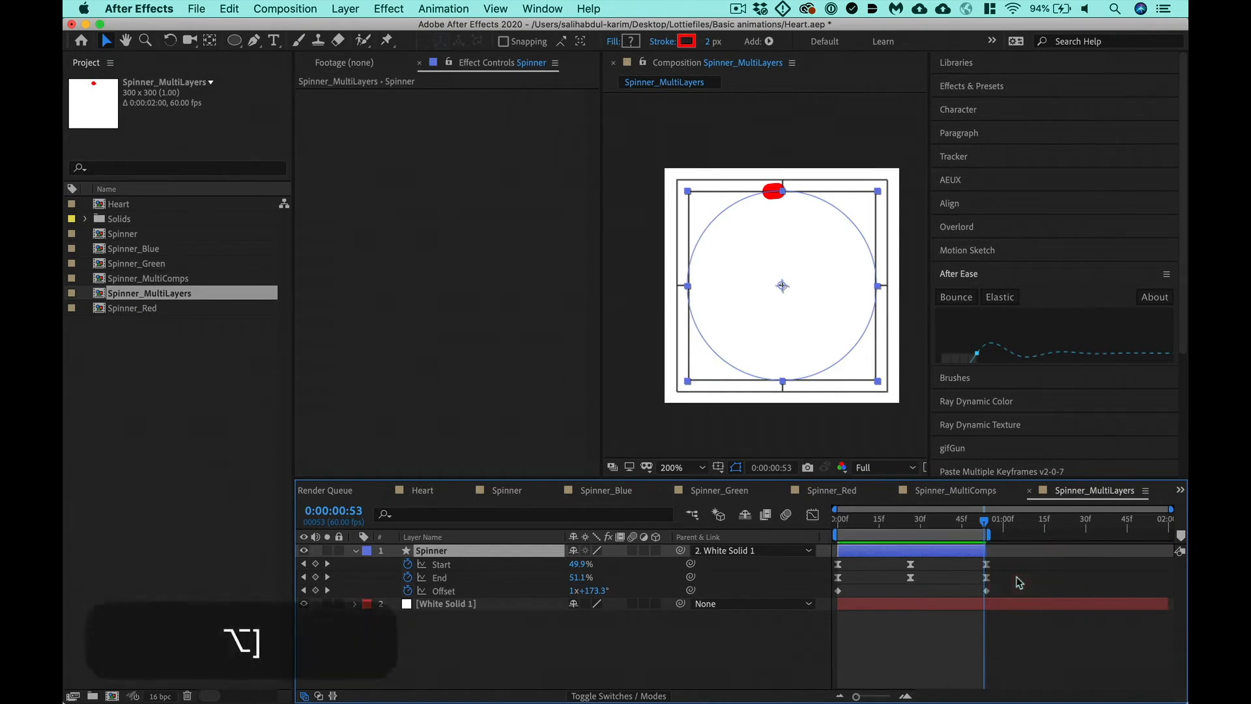
pyautogui.press('=')
pyautogui.press('=')
pyautogui.press('=')
pyautogui.press('=')
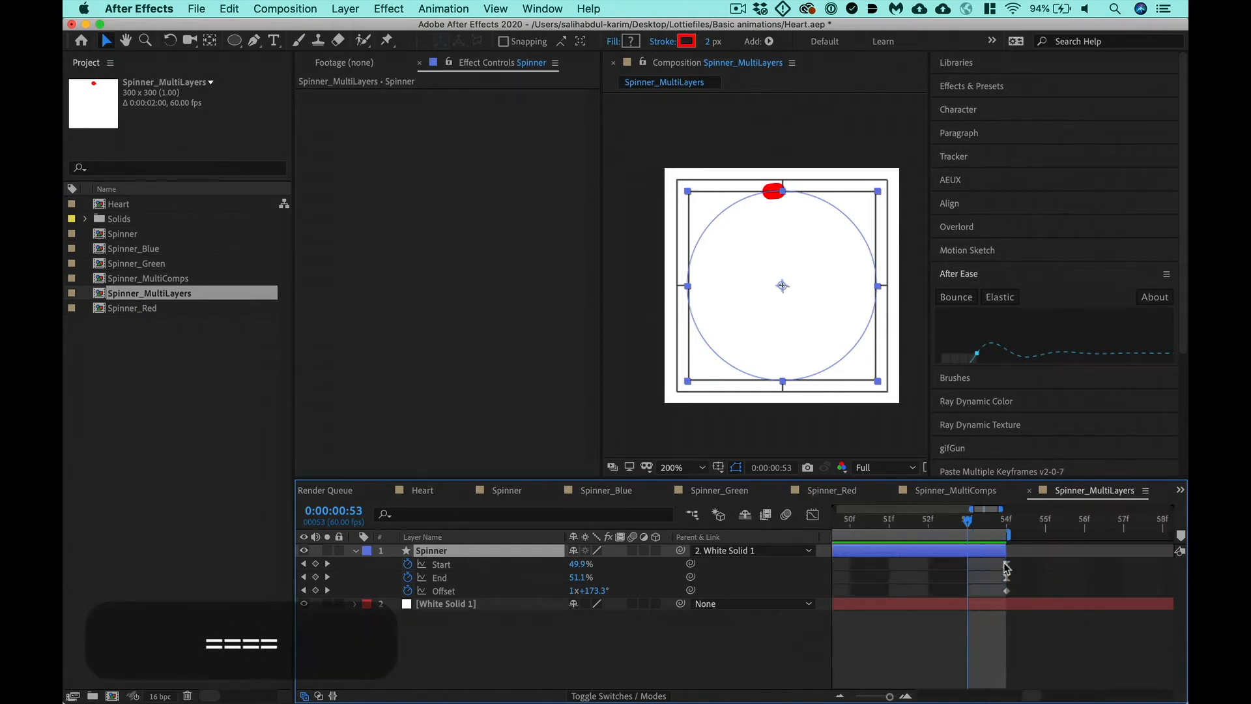
pyautogui.press('-')
pyautogui.press('-')
pyautogui.press('-')
pyautogui.press('-')
pyautogui.press('-')
pyautogui.press('-')
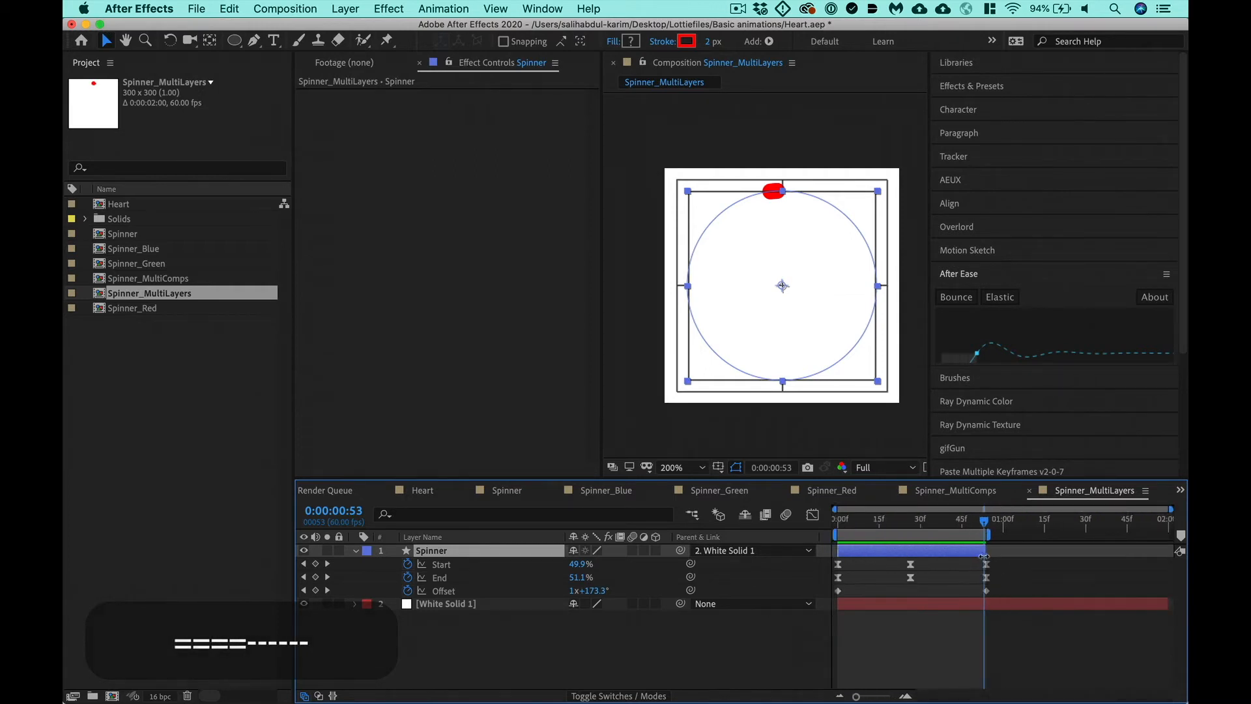
# - Duplicate the Spinner layer and start the copy at 0:00:00:54
pyautogui.press('super+Right')
pyautogui.press('super+d')
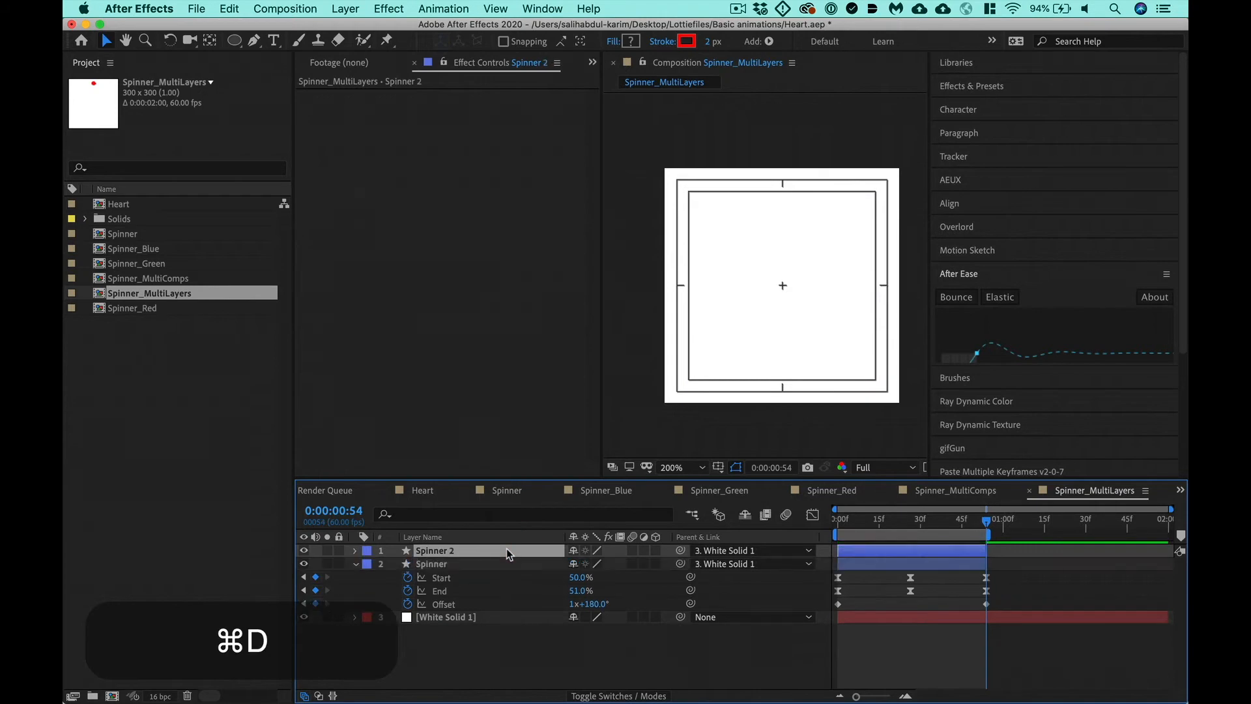
pyautogui.press('[')
pyautogui.press('-')
pyautogui.press('-')
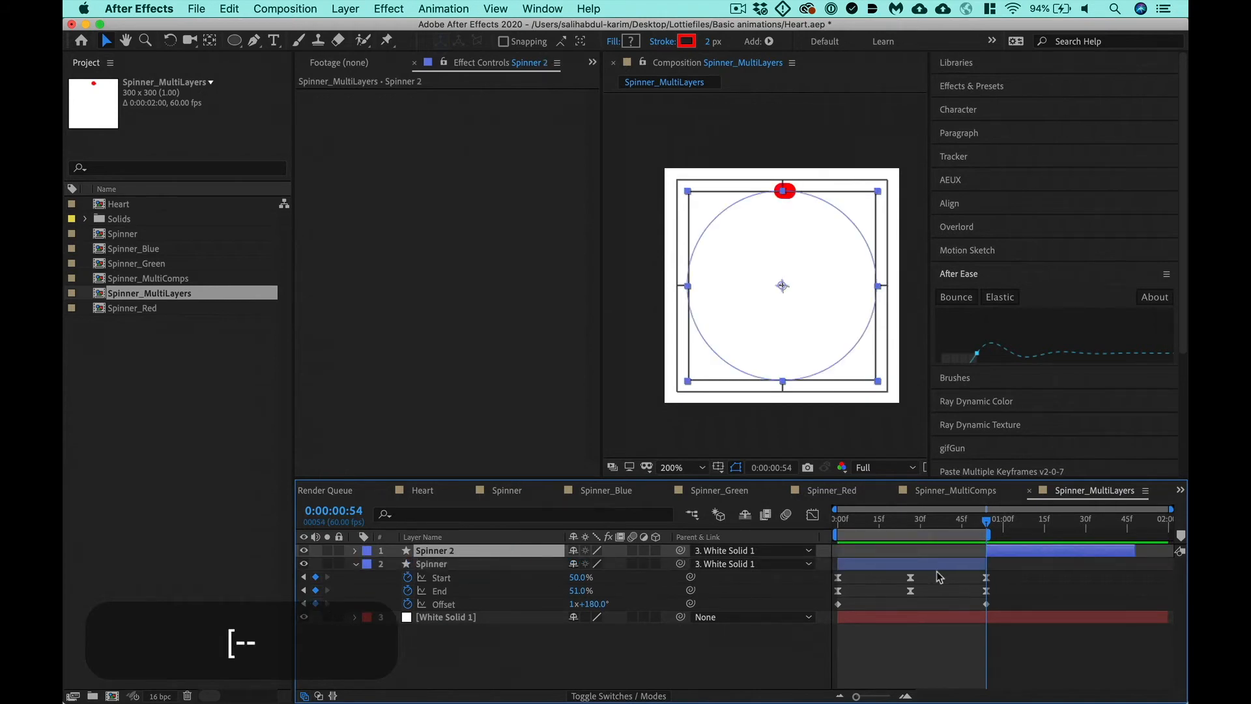
# - Set the duration of the Spinner_MultiLayers composition to 4:00
pyautogui.press('super+k')
pyautogui.click(325, 408)
pyautogui.press('super+a')
pyautogui.write('4:0')
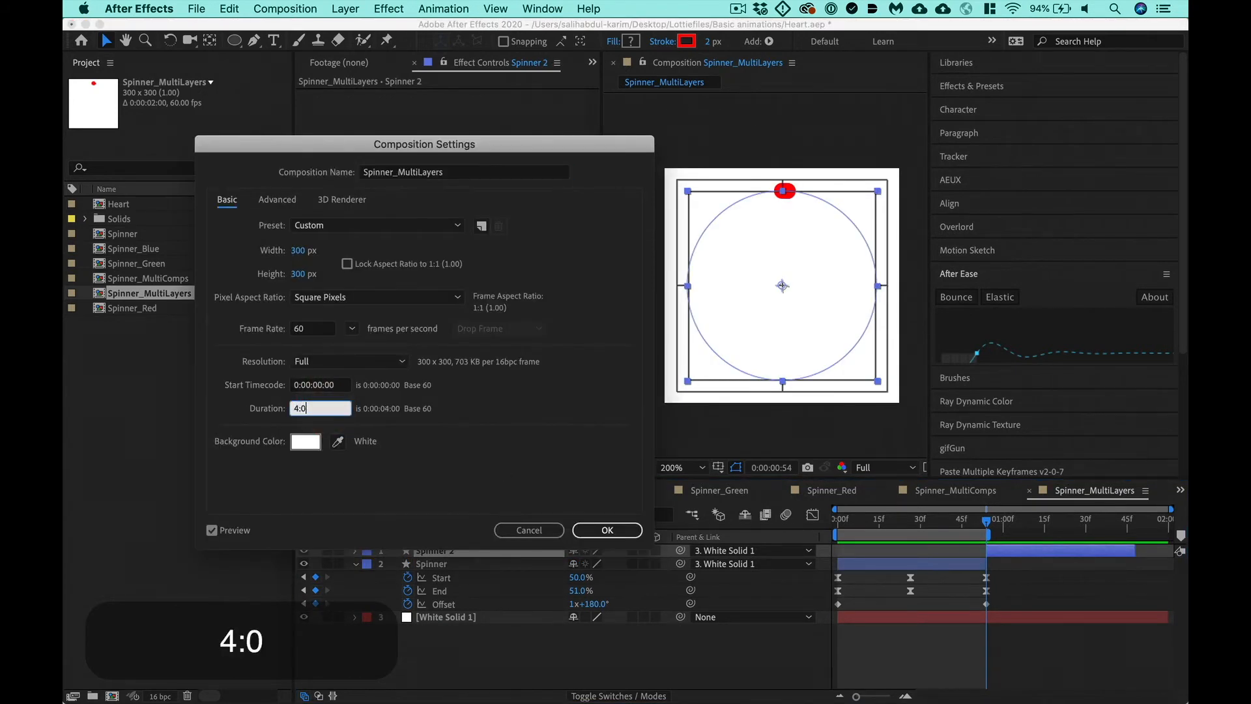
pyautogui.press('Return')
pyautogui.press('-')
pyautogui.press('-')
pyautogui.press('-')
# - Duplicate Spinner 2, start the copy right after it, and end the work area at 0:00:02:41
pyautogui.press('o')
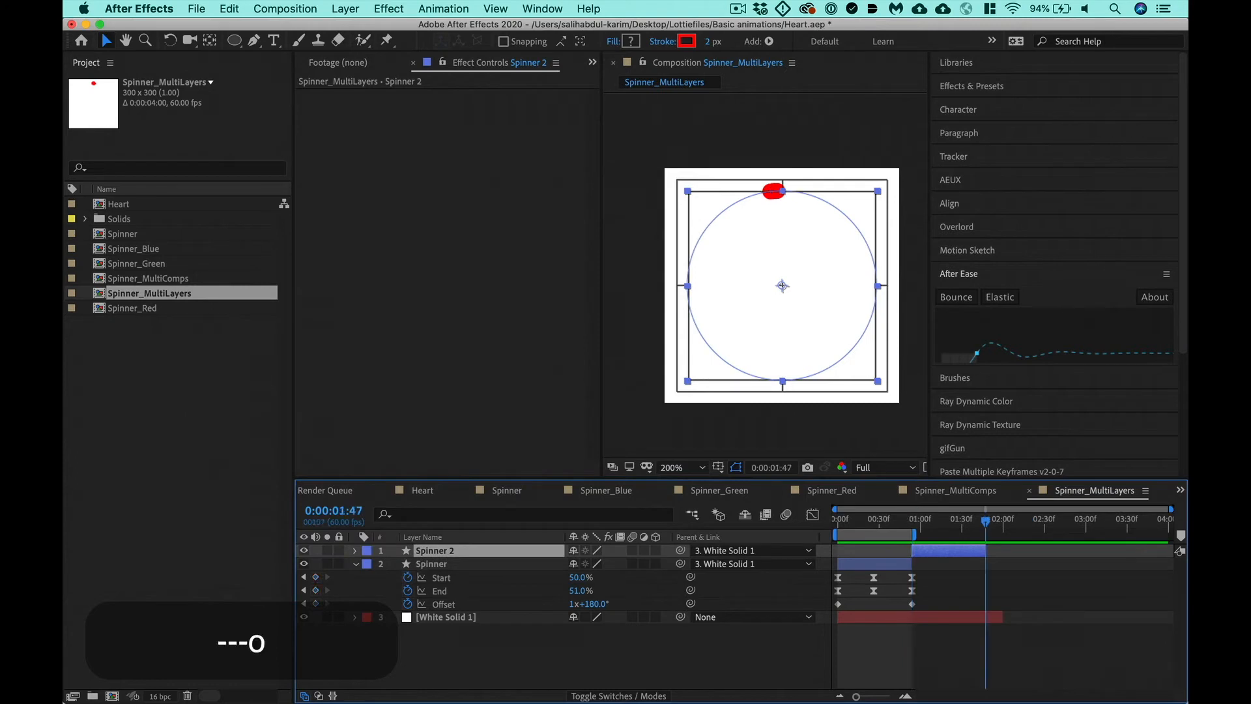
pyautogui.press('super+d')
pyautogui.press('[')
pyautogui.press('o')
pyautogui.press('n')
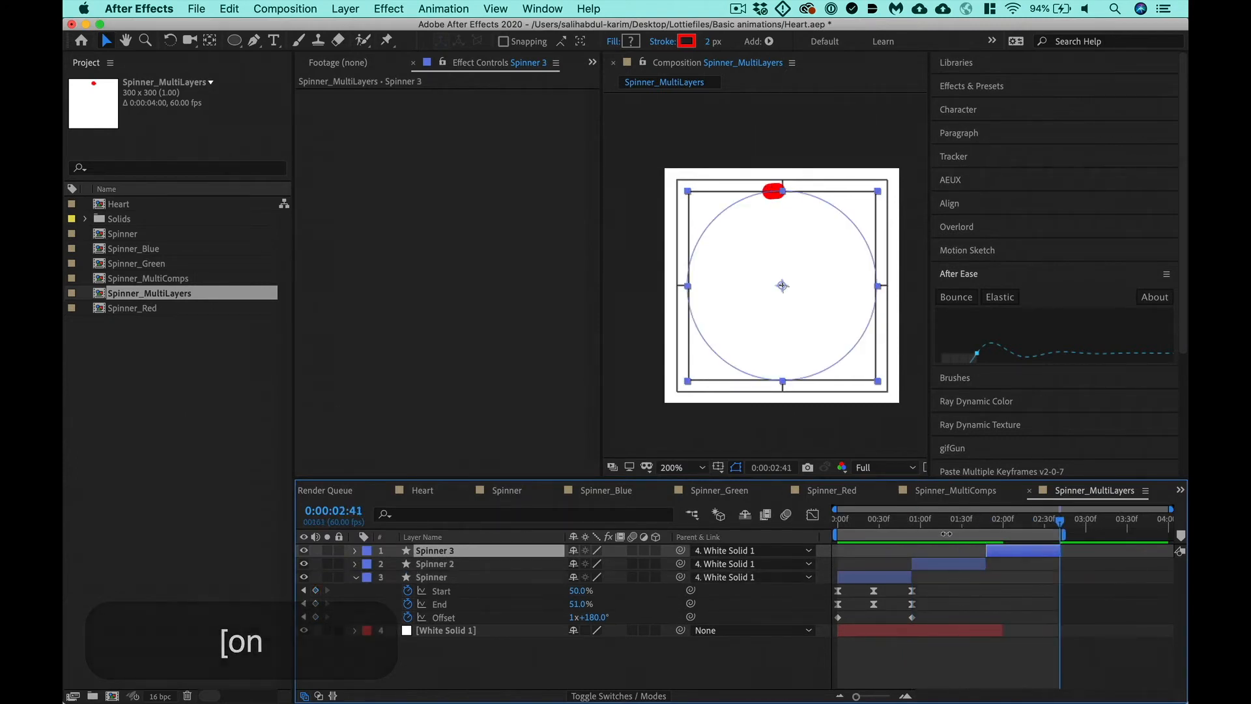
# - Hide the White Solid 1 layer and move the current time to 0:00:01:09, within the Spinner 2 layer
pyautogui.click(469, 630)
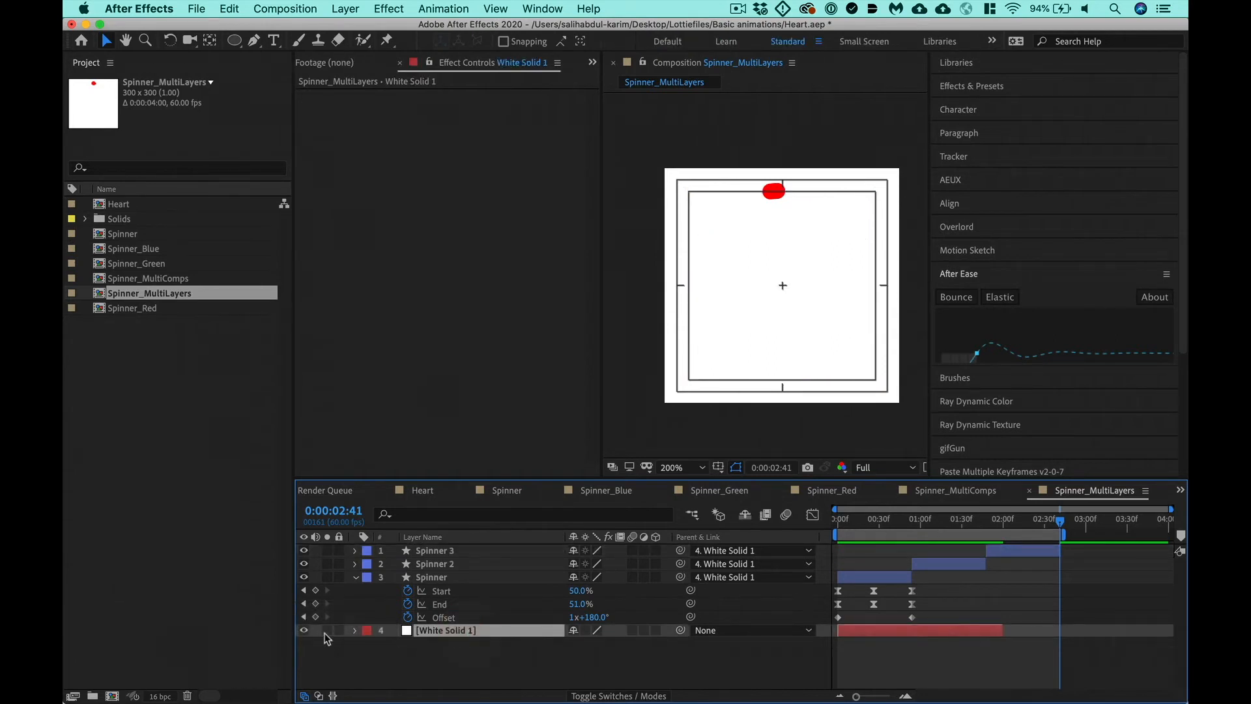
pyautogui.click(304, 631)
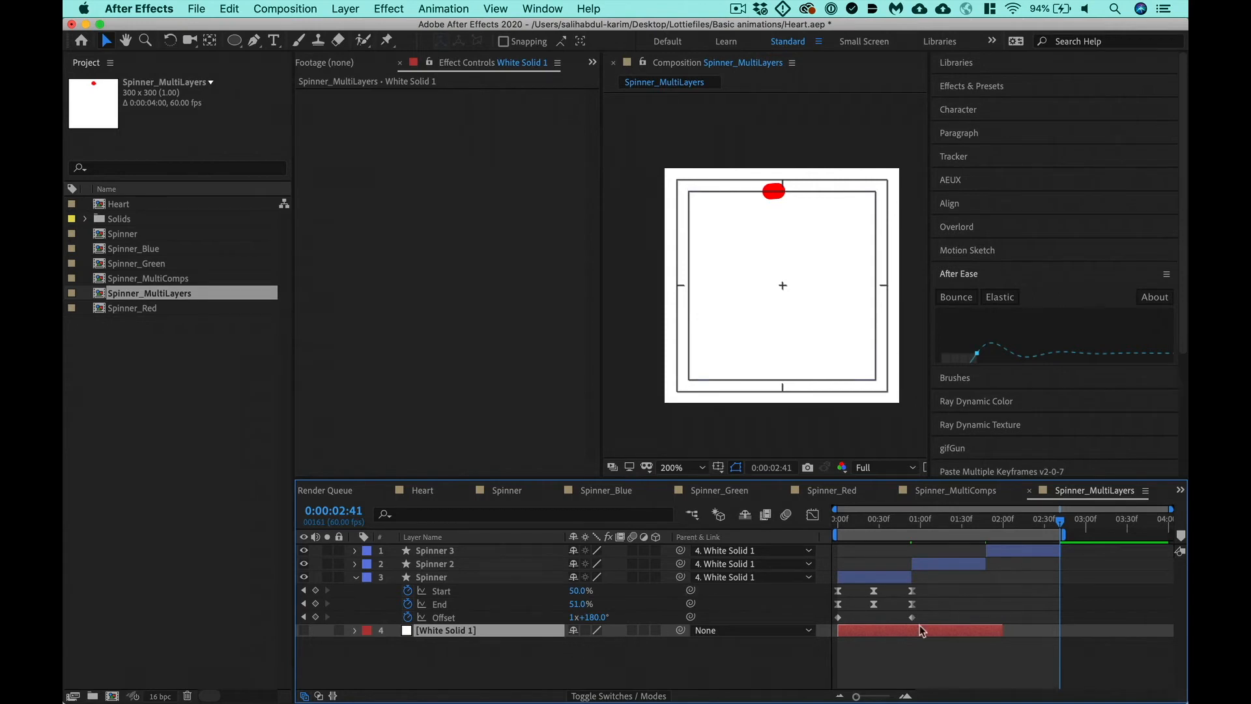
pyautogui.click(955, 563)
pyautogui.click(931, 534)
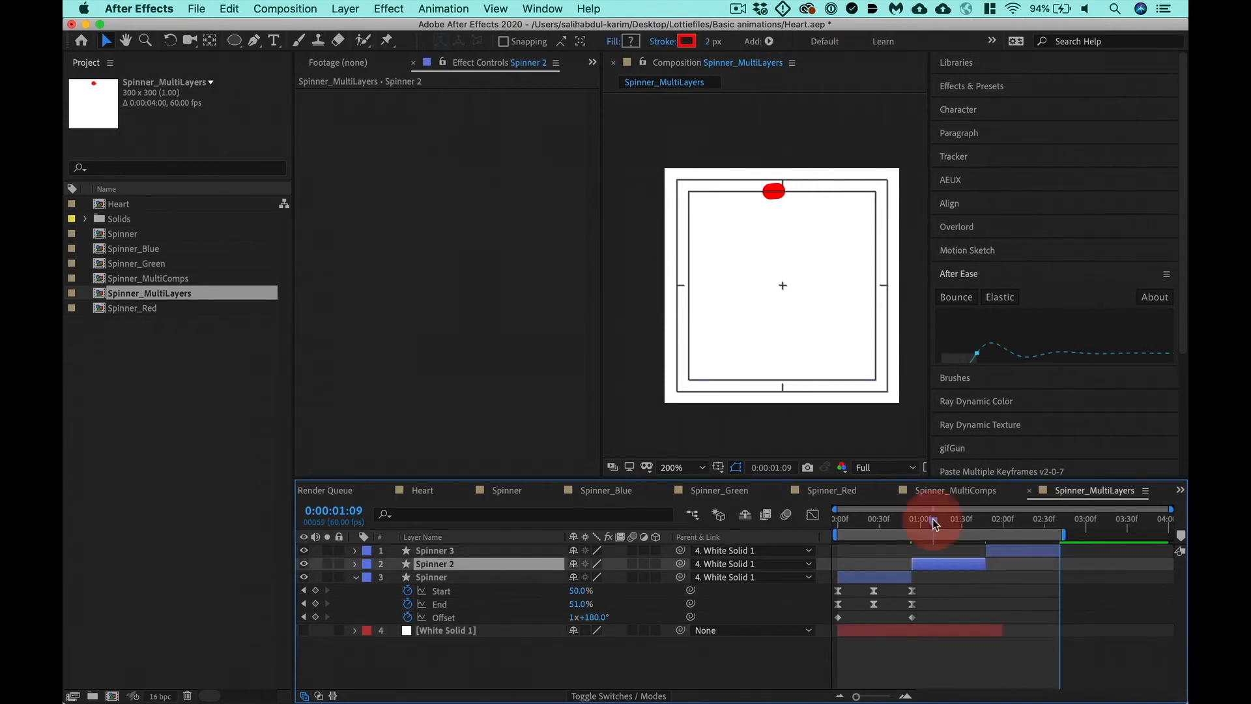
# - Filter the timeline by "color" to reveal the stroke color of all three spinner layers
pyautogui.keyDown('shift'); pyautogui.click(454, 550); pyautogui.keyUp('shift')
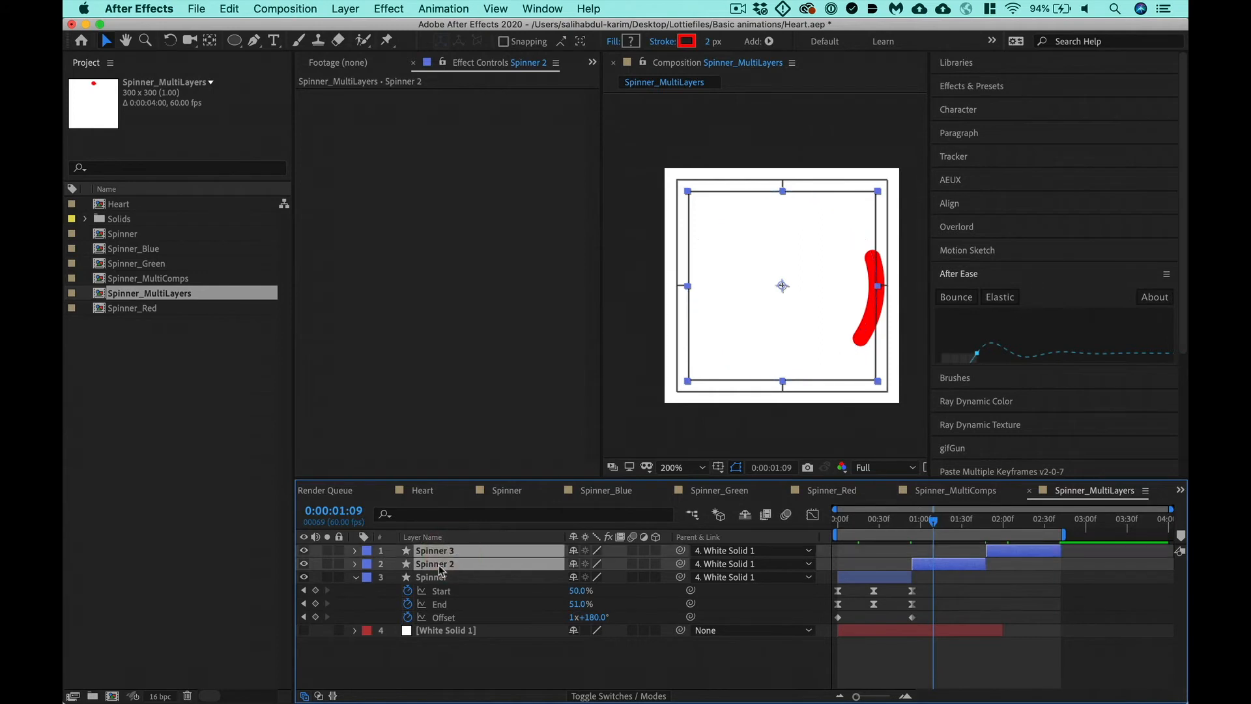
pyautogui.press('super+a')
pyautogui.click(462, 526)
pyautogui.write('color')
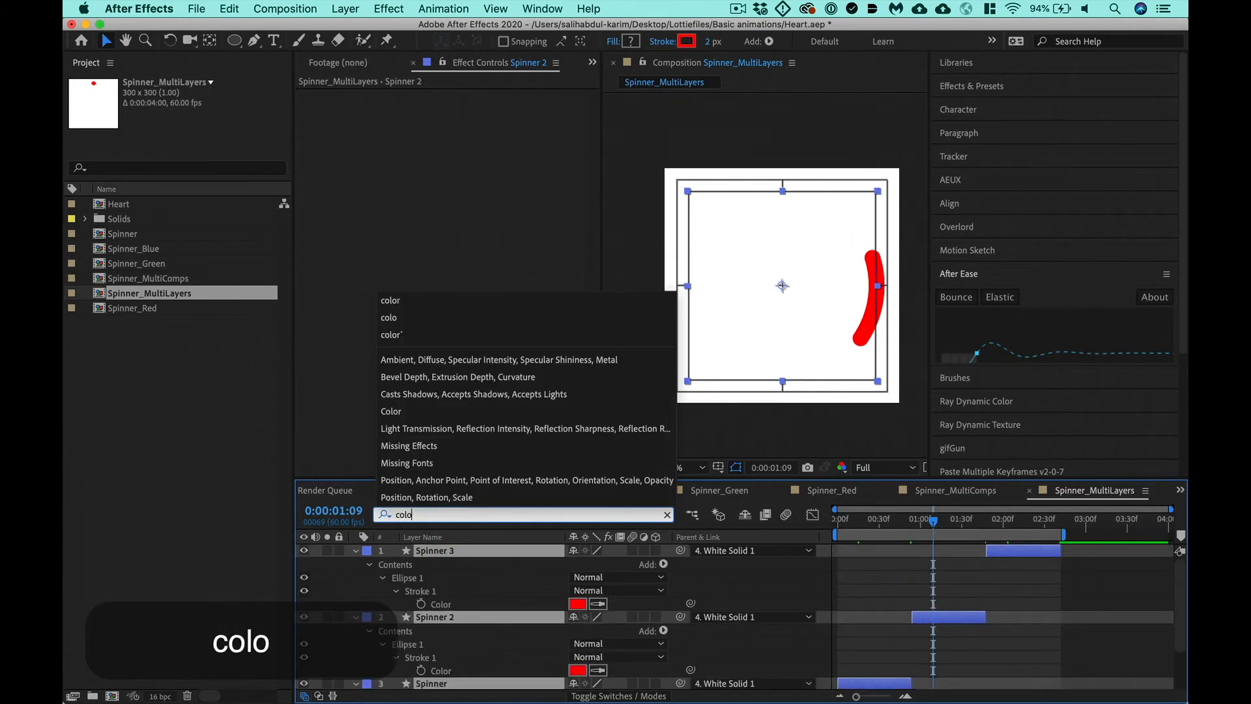
pyautogui.click(889, 569)
pyautogui.scroll(-2, 888, 572)
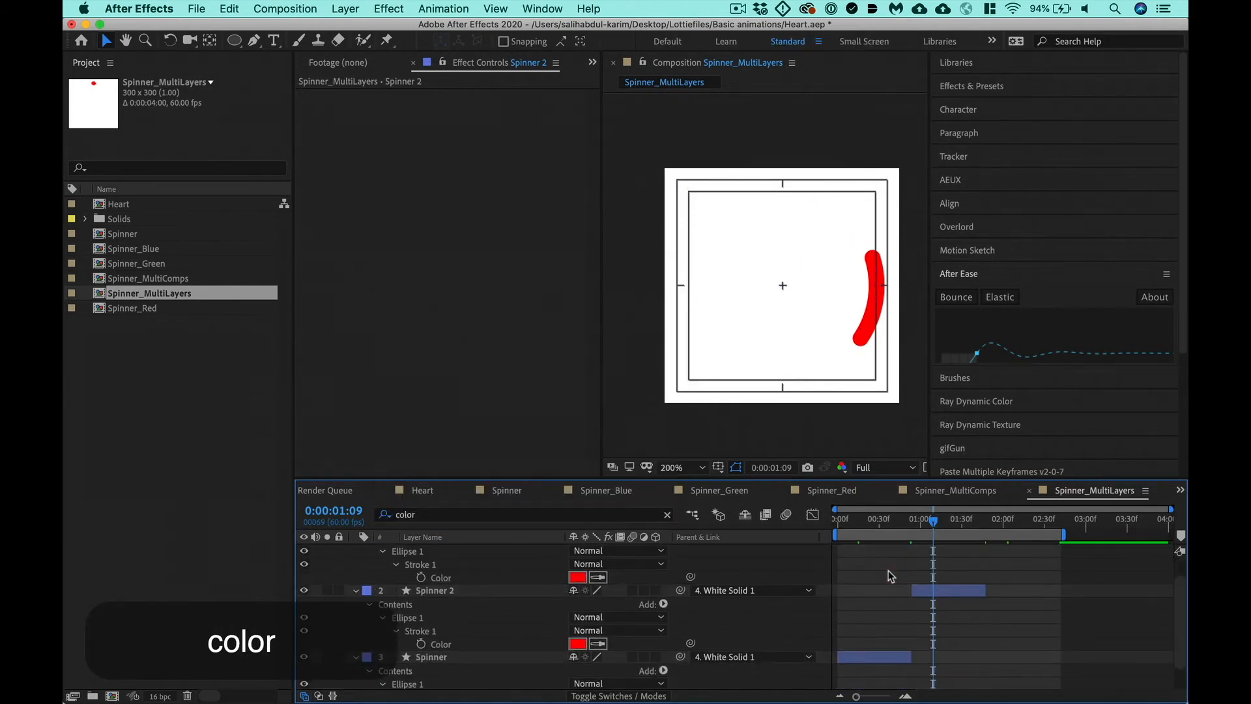
# - Set the stroke color of Spinner 2 to blue, 001FFF
pyautogui.click(577, 644)
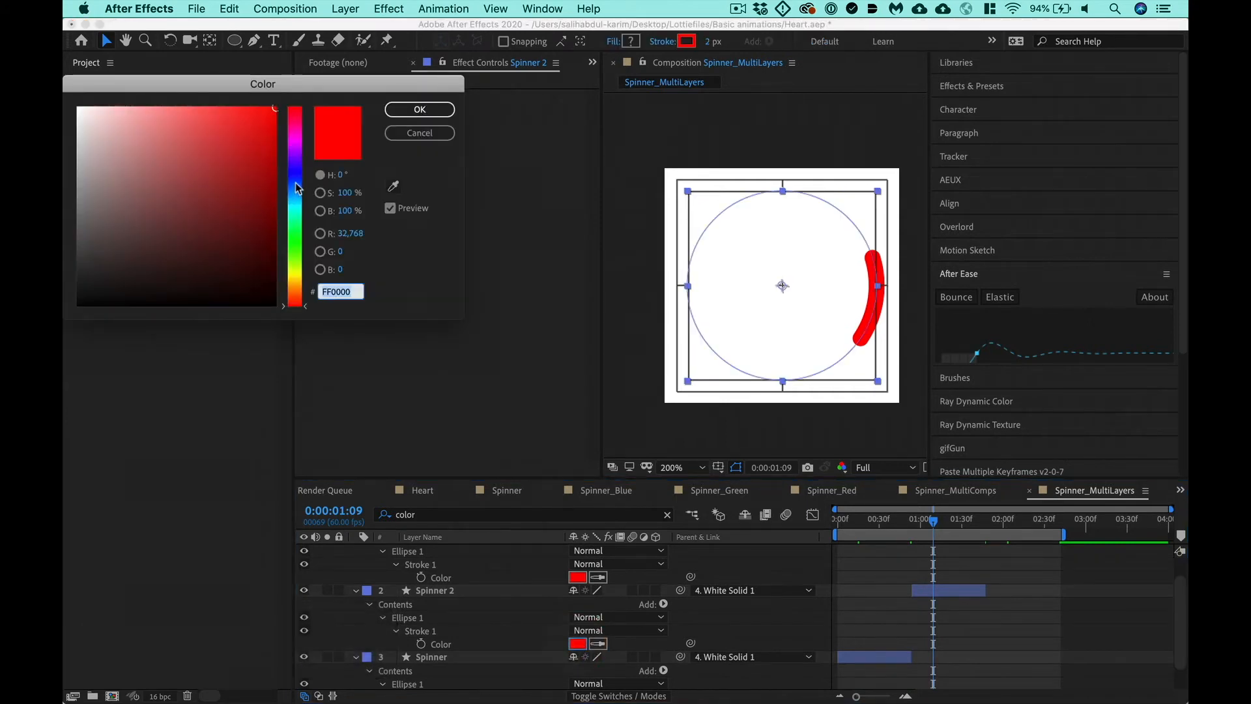
pyautogui.click(293, 177)
pyautogui.moveTo(250, 147); pyautogui.dragTo(308, 103)
pyautogui.press('Return')
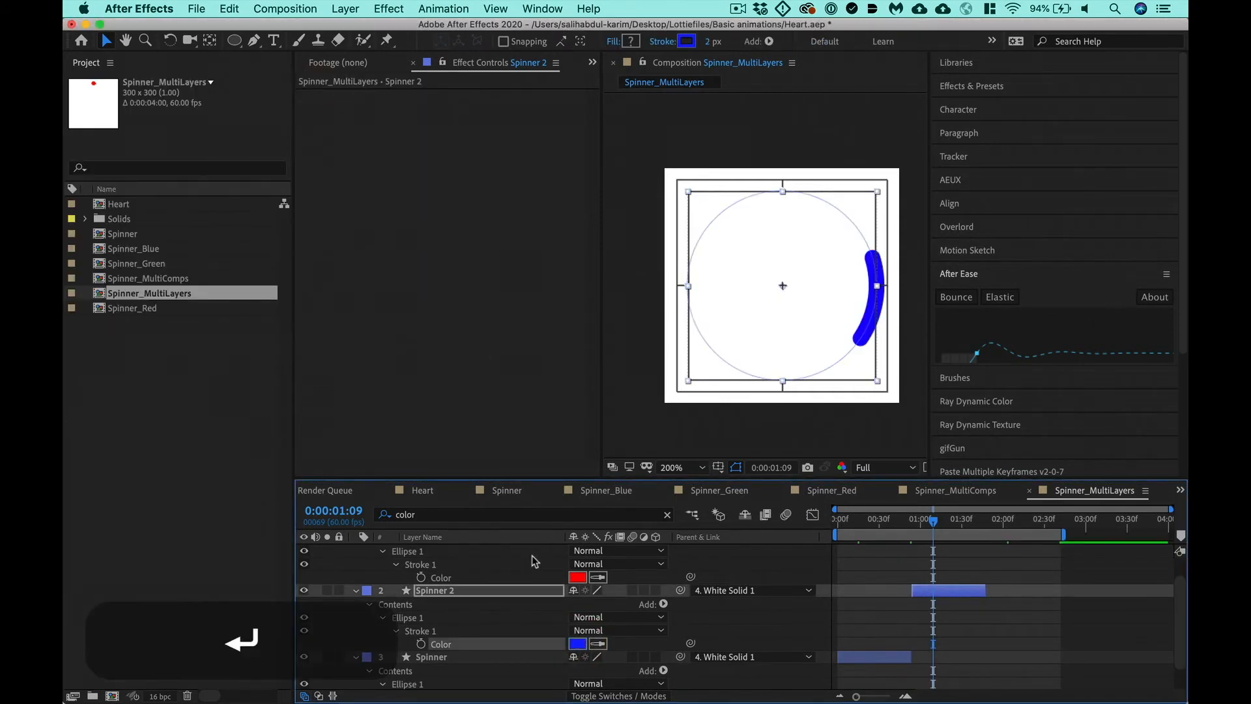
# - Set the stroke color of Spinner 3 to green, 06FF00
pyautogui.press('super+shift+a')
pyautogui.click(576, 578)
pyautogui.click(294, 240)
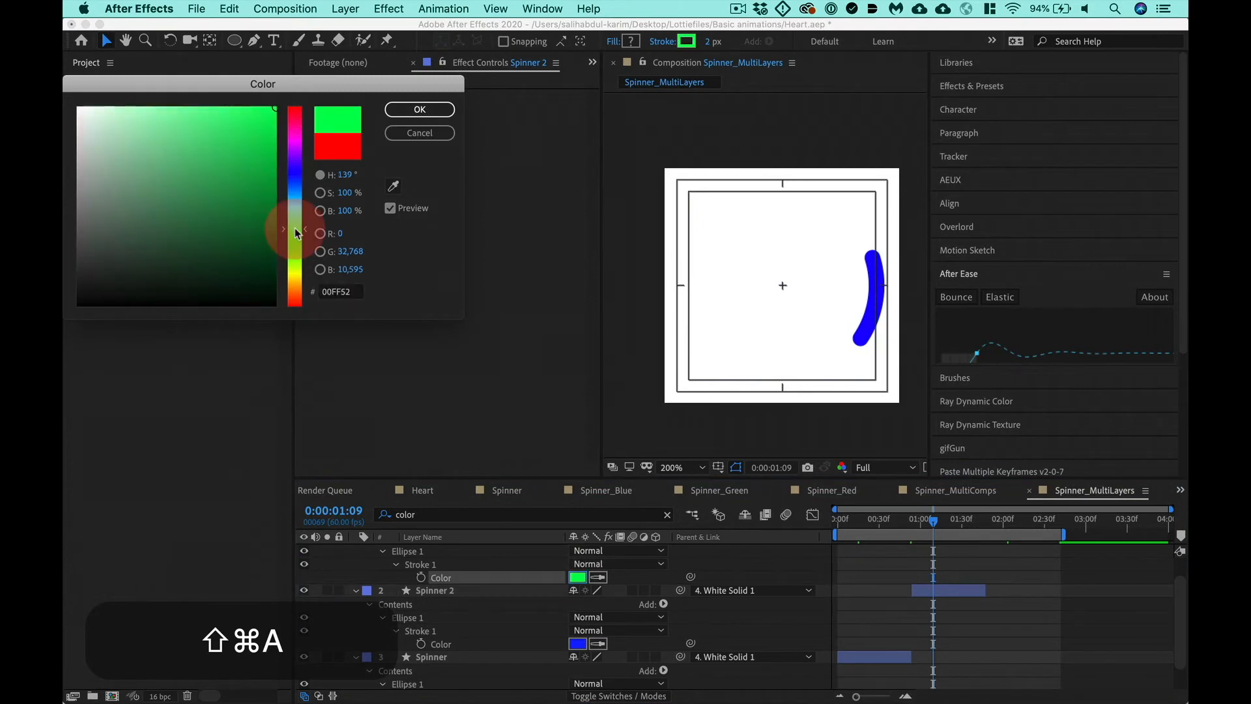
pyautogui.click(318, 90)
pyautogui.press('Return')
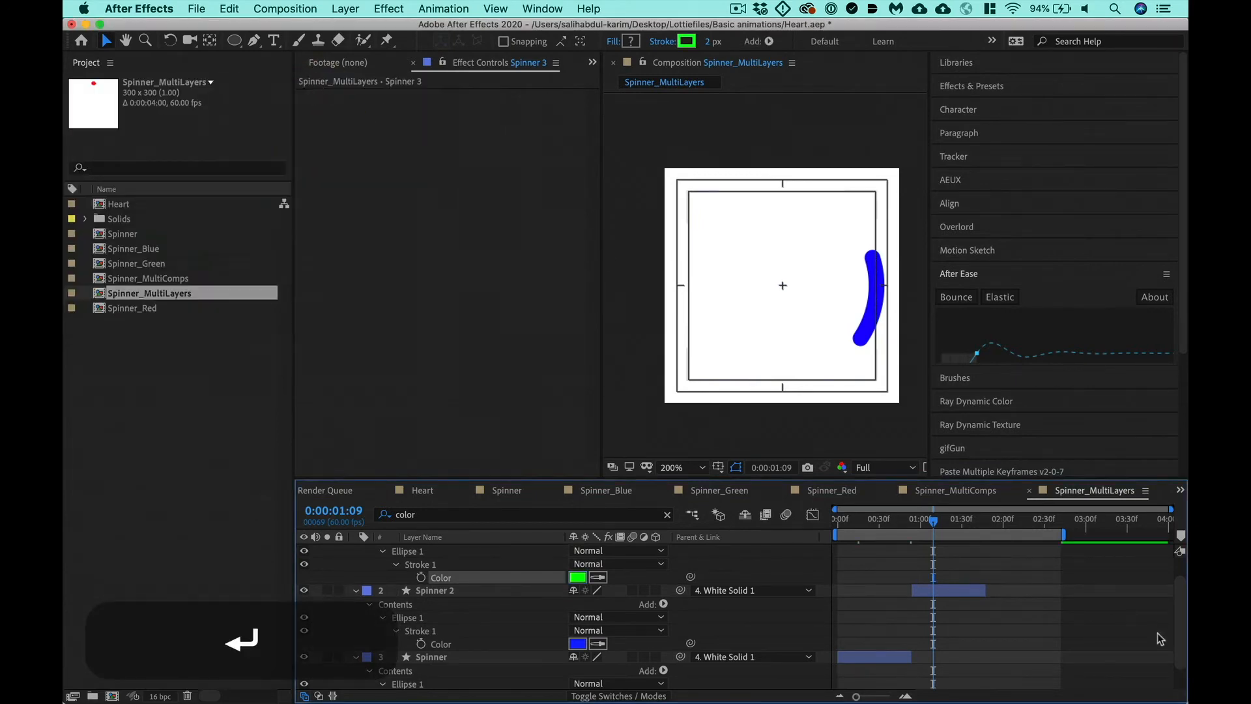
# - Check the color order of the layers in Spinner_MultiComps and return to Spinner_MultiLayers
pyautogui.click(920, 519)
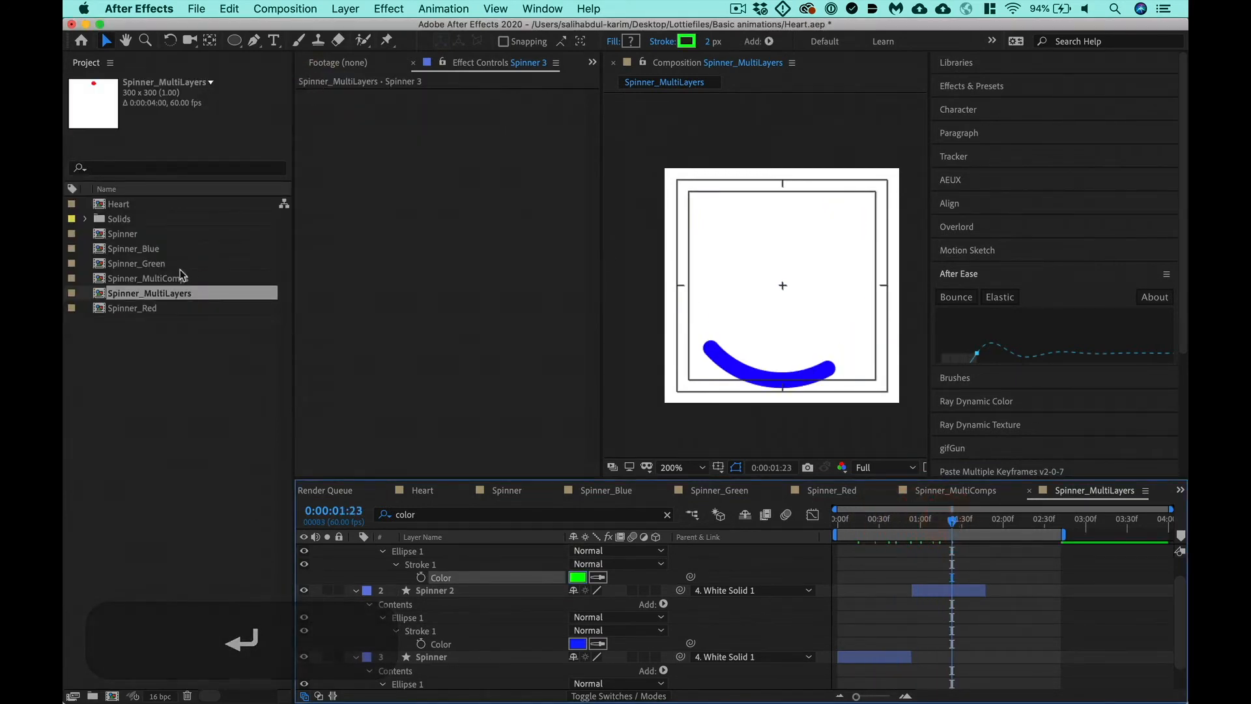
pyautogui.doubleClick(172, 279)
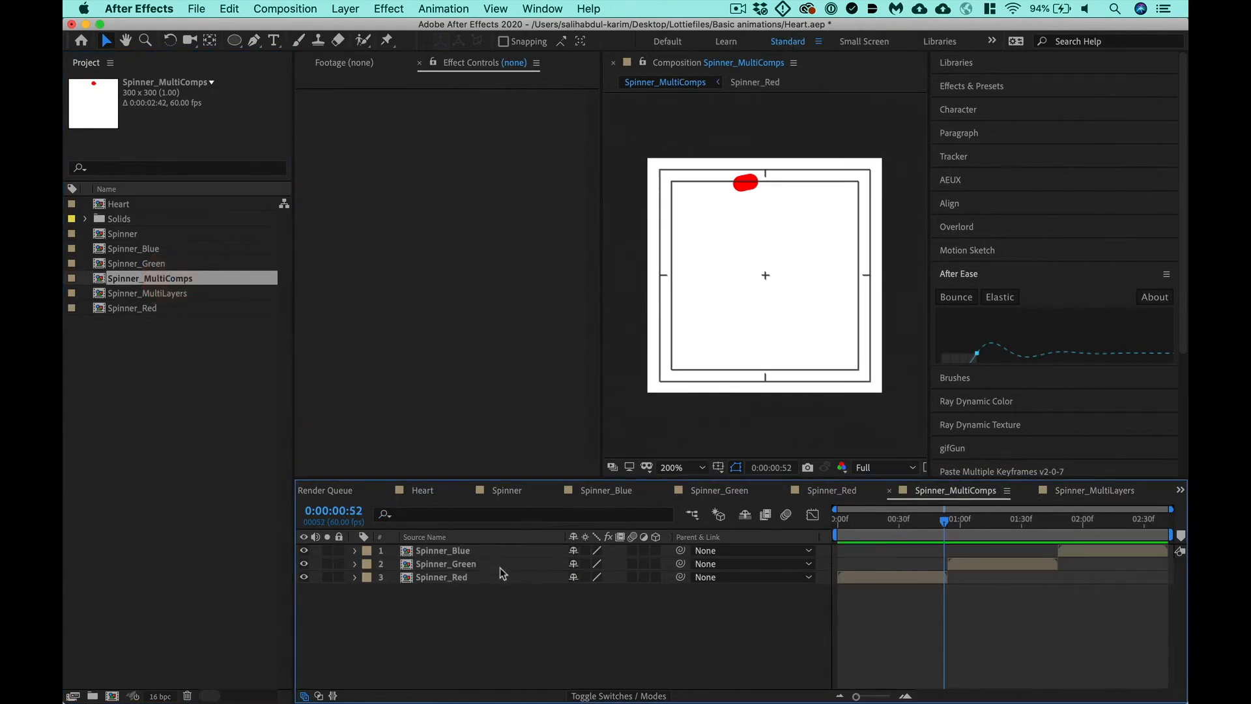
pyautogui.doubleClick(168, 293)
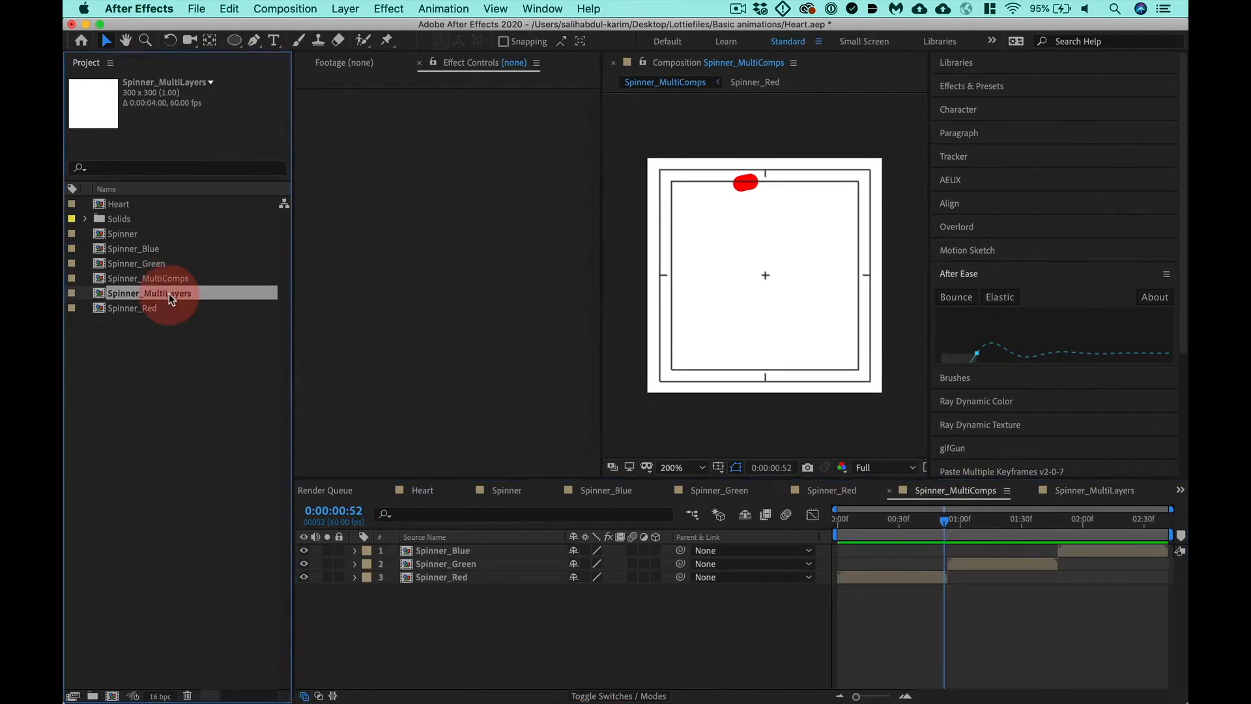
# - Change the stroke color of Spinner 2 to green, 10FF00
pyautogui.click(577, 643)
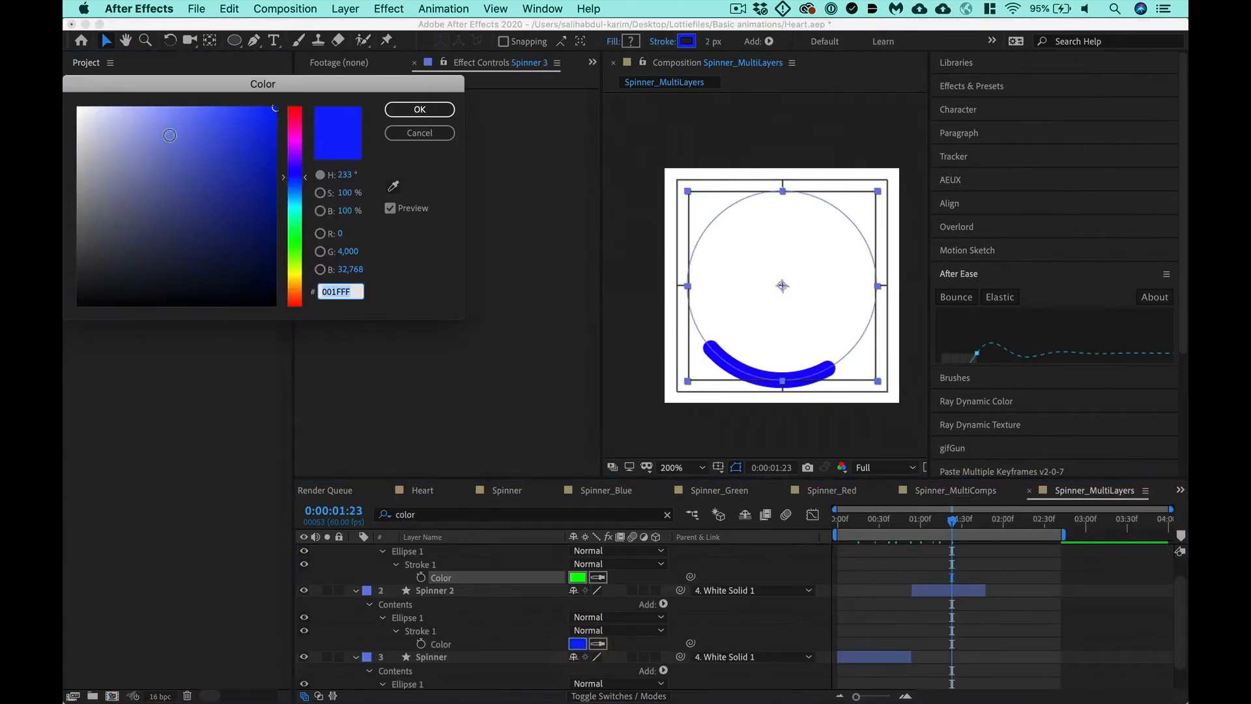
pyautogui.click(295, 242)
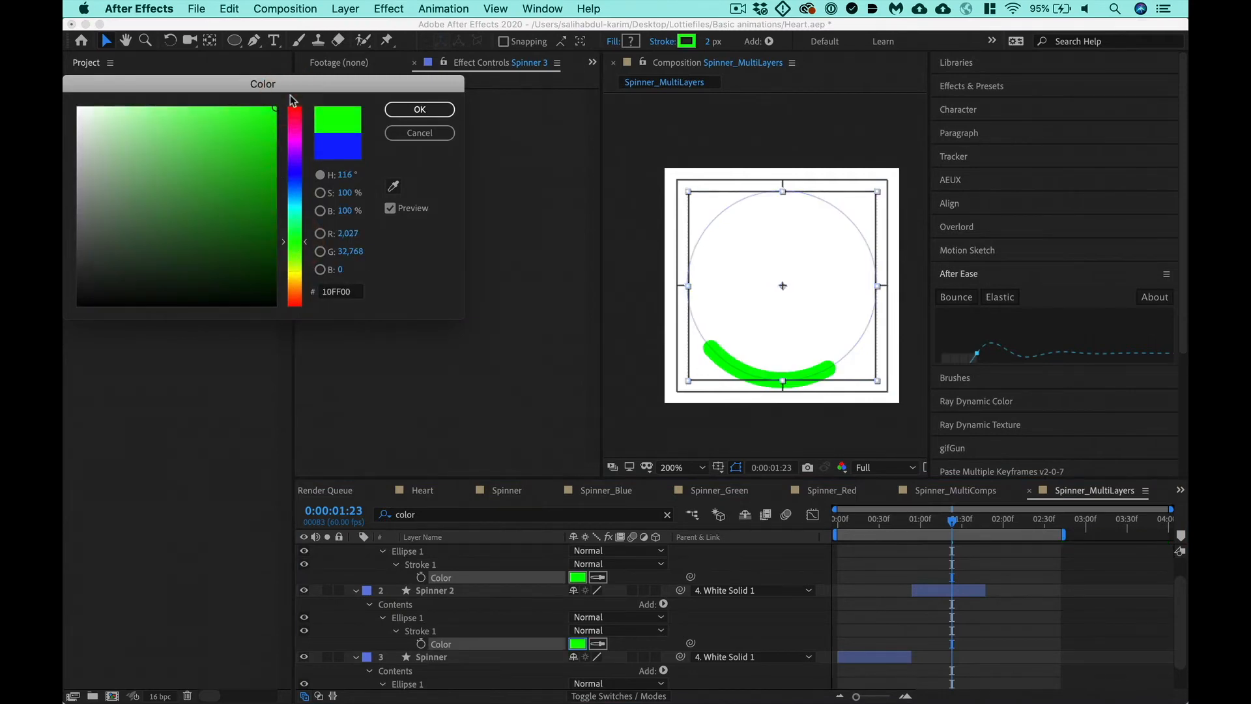
pyautogui.press('Return')
# - Change the stroke color of Spinner 3 to blue and collapse the properties of all spinner layers
pyautogui.click(577, 577)
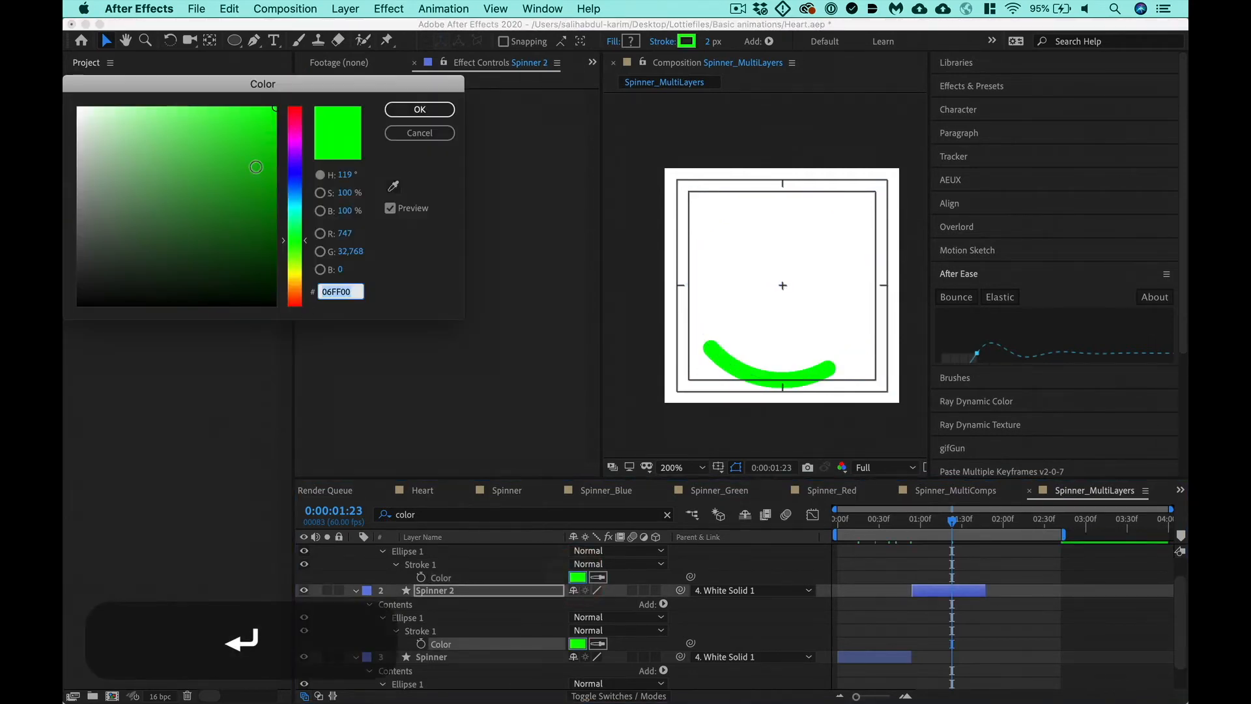
pyautogui.click(295, 174)
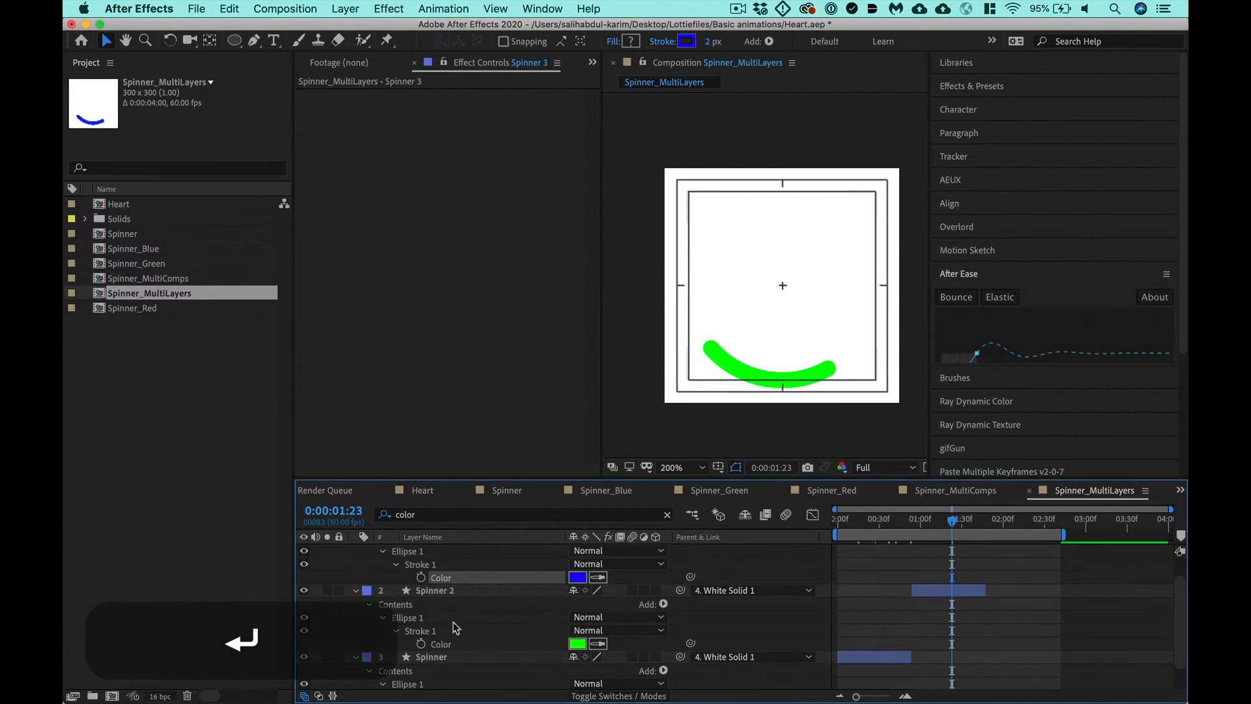
pyautogui.click(471, 598)
pyautogui.press('super+a')
pyautogui.click(355, 590)
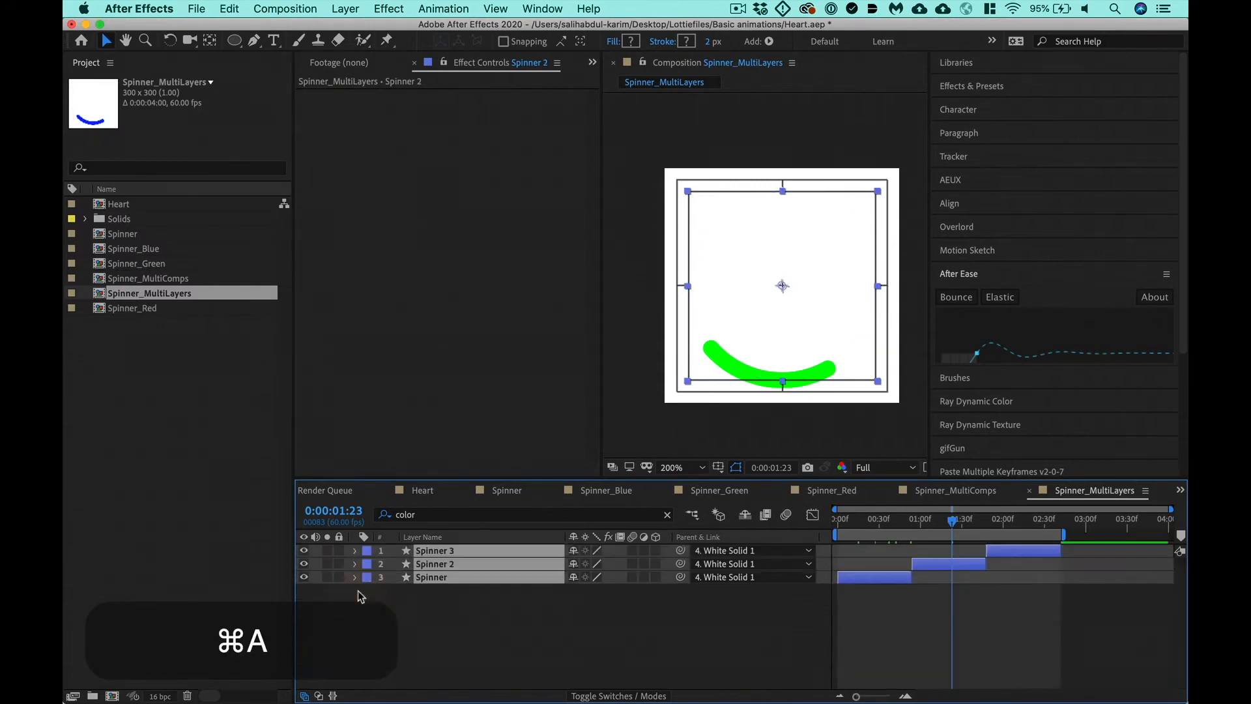
# - Save the project and trim the Spinner_MultiLayers composition to its work area
pyautogui.press('super+s')
pyautogui.rightClick(1022, 533)
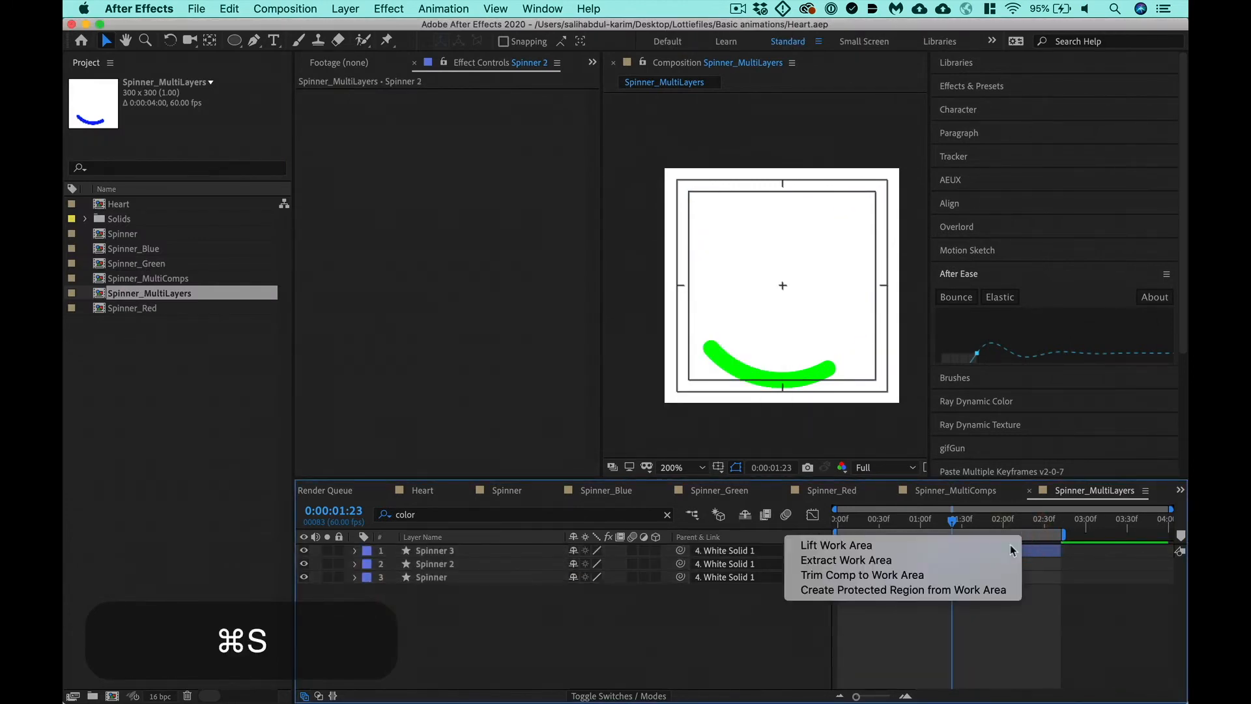
pyautogui.click(944, 573)
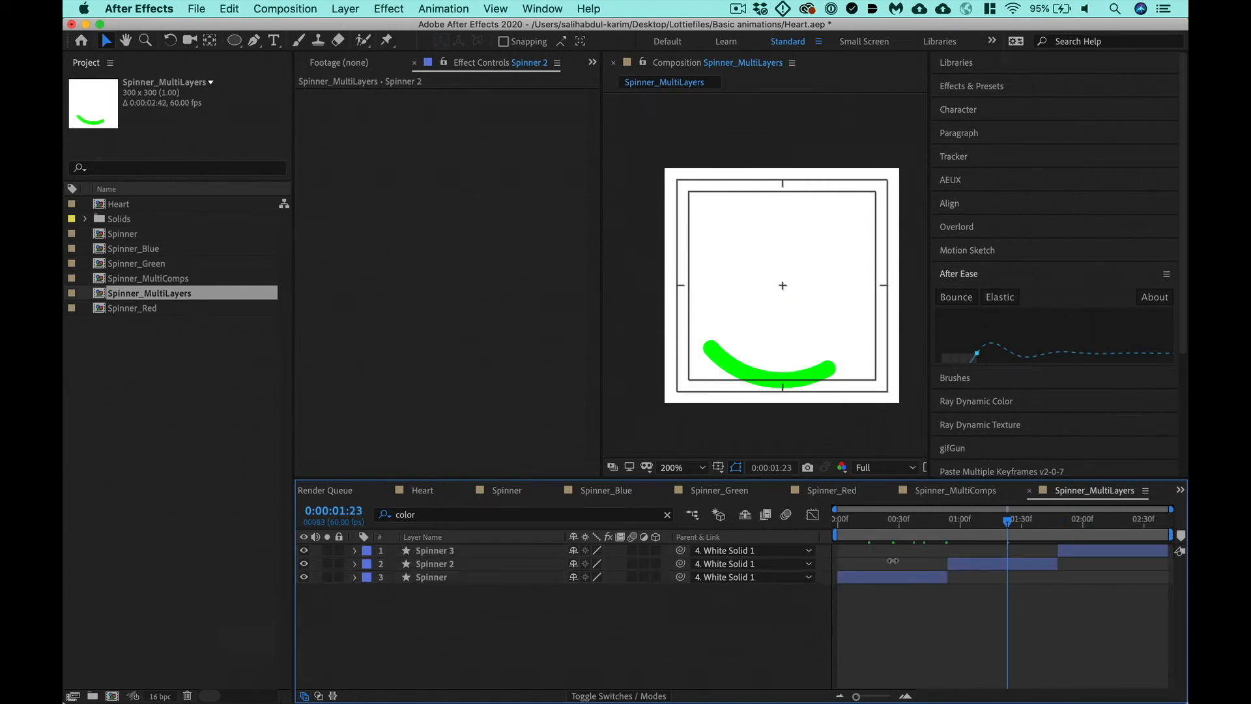
# - Open the Spinner composition, copy the Start and End keyframes, and paste them at 0:00:00:54
pyautogui.click(115, 235)
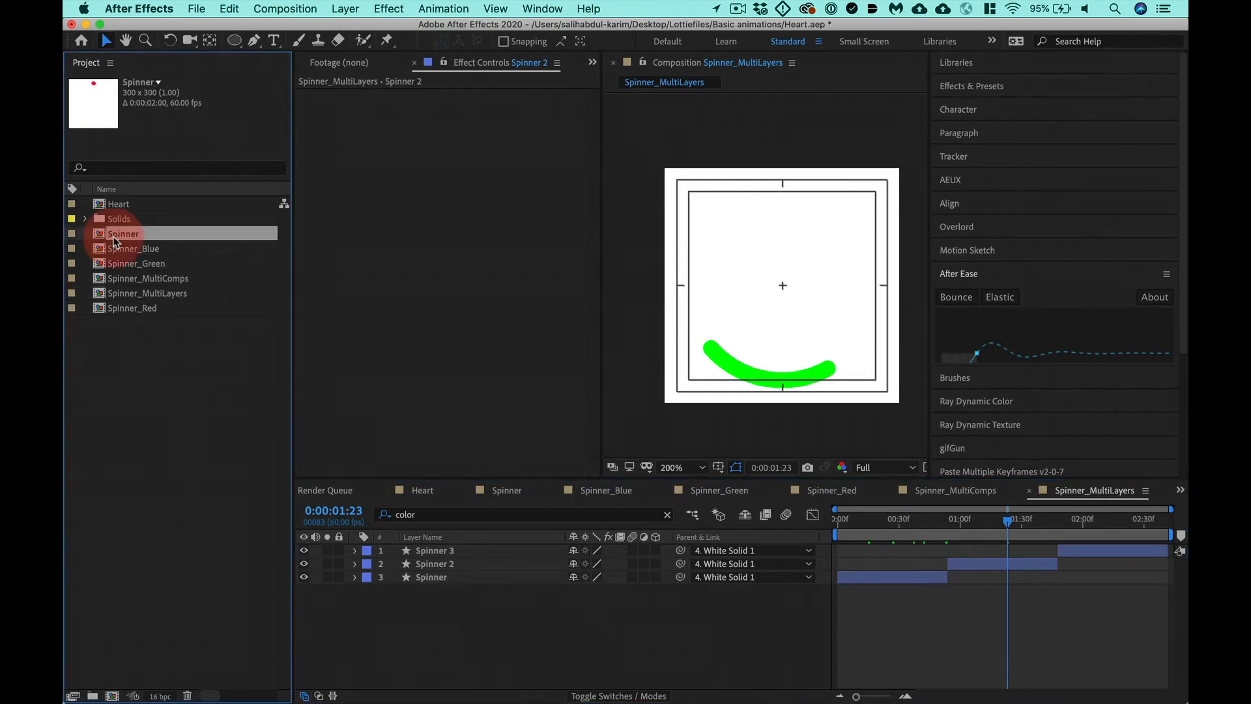
pyautogui.doubleClick(114, 236)
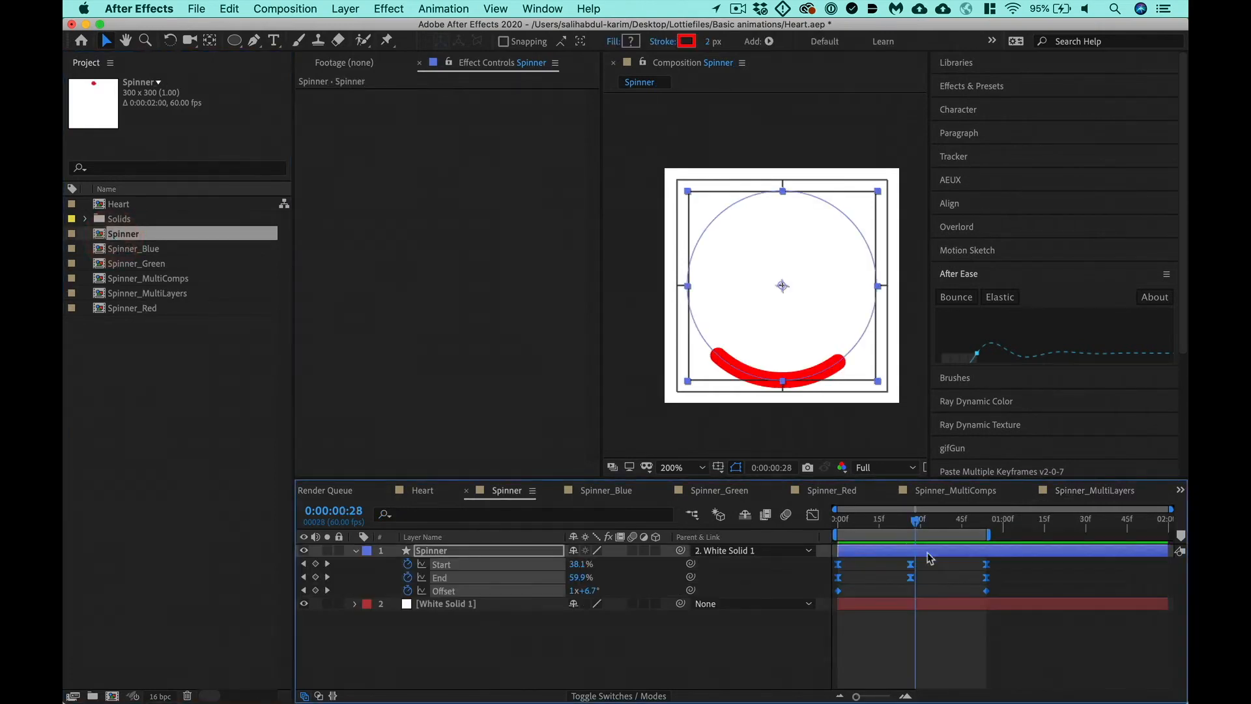
pyautogui.moveTo(990, 521); pyautogui.dragTo(986, 526)
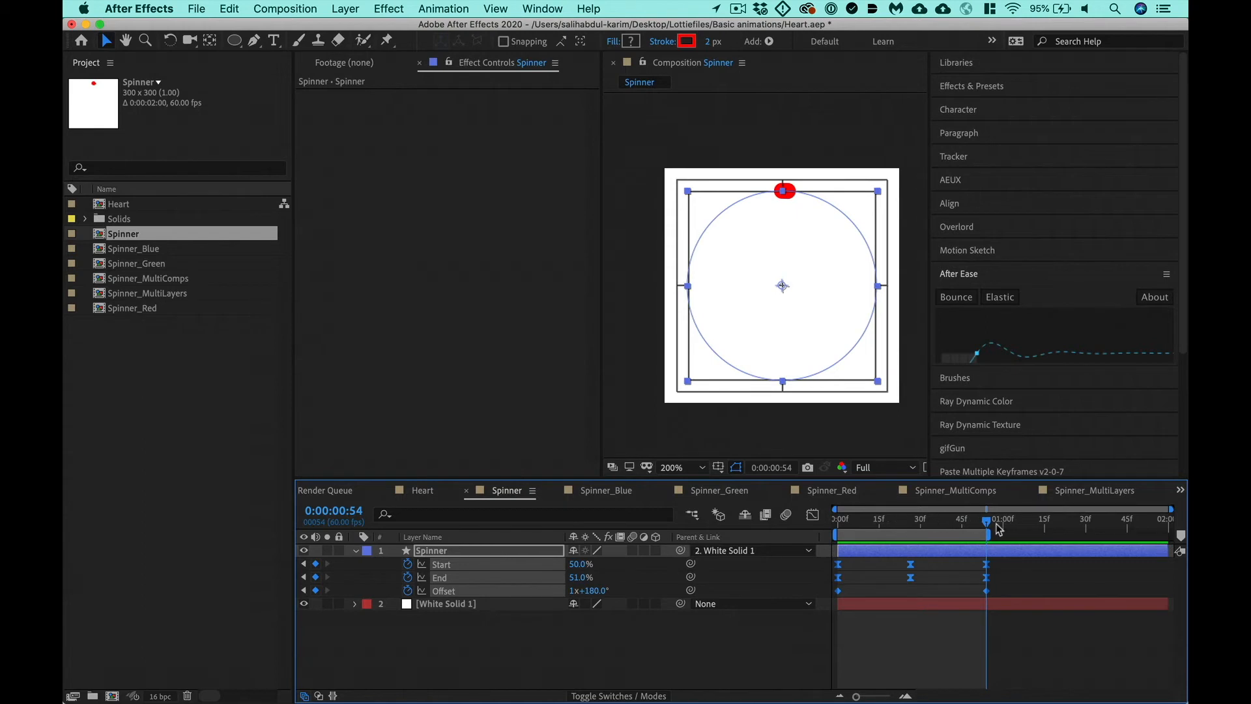
pyautogui.moveTo(934, 522)
pyautogui.mouseDown()
pyautogui.moveTo(838, 521)
pyautogui.moveTo(986, 531)
pyautogui.mouseUp()
pyautogui.moveTo(1009, 578); pyautogui.dragTo(807, 560)
pyautogui.press('cmd+c')
pyautogui.press('cmd+v')
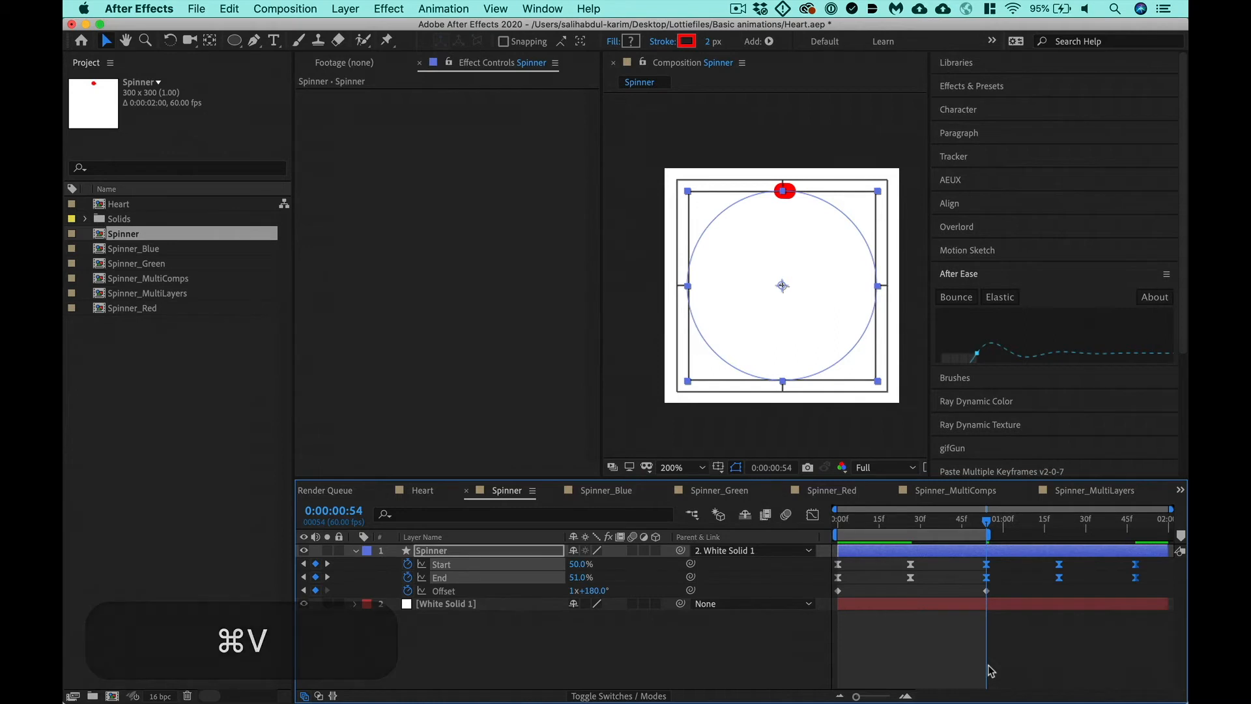
# - Set the duration of the Spinner composition to 4:00 and show its full length in the timeline
pyautogui.press('super+k')
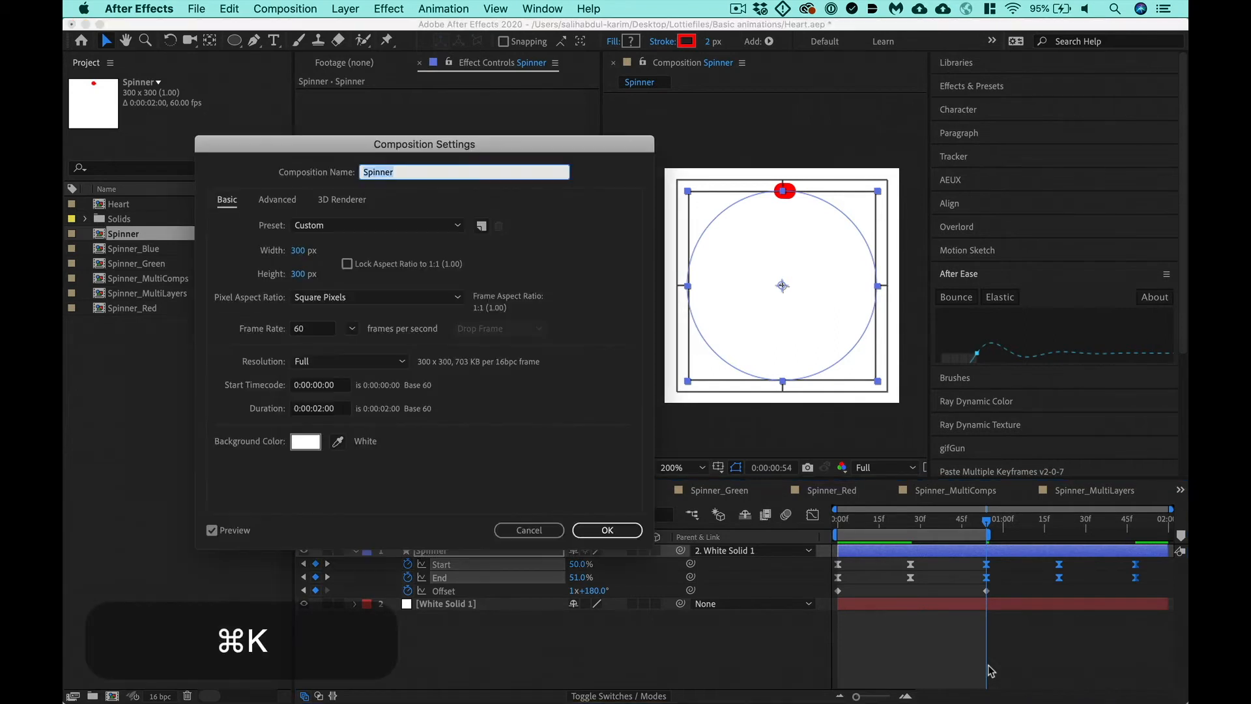
pyautogui.click(344, 408)
pyautogui.write('4:00')
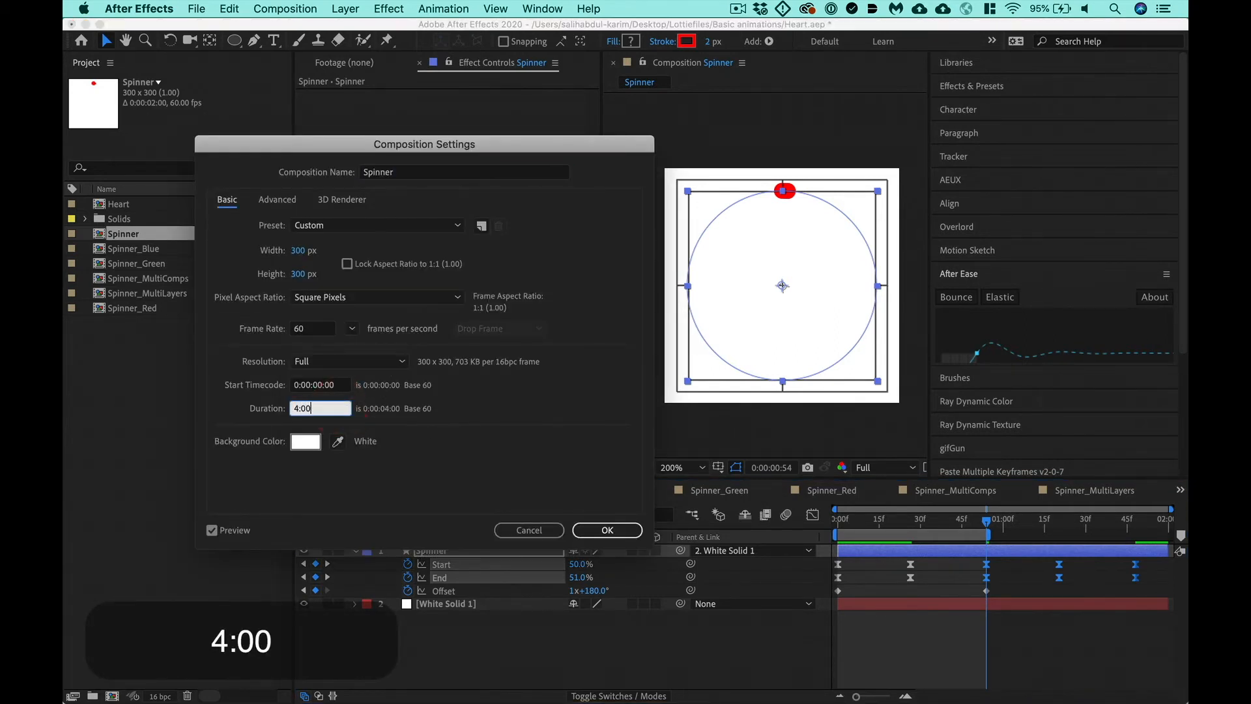
pyautogui.press('Return')
pyautogui.press('-')
pyautogui.press('-')
pyautogui.press('-')
# - Paste the Start and End keyframes again at 0:00:01:48 and extend both layers to about 0:00:03:20
pyautogui.press('k')
pyautogui.press('k')
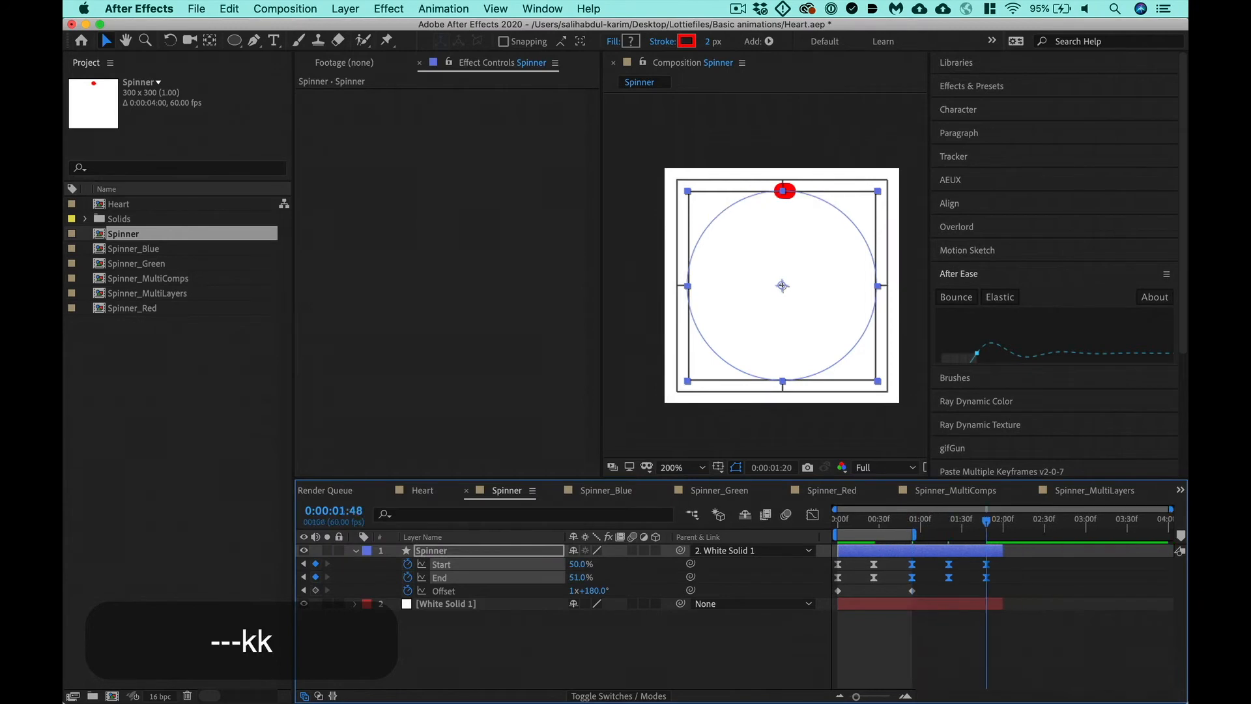
pyautogui.press('super+v')
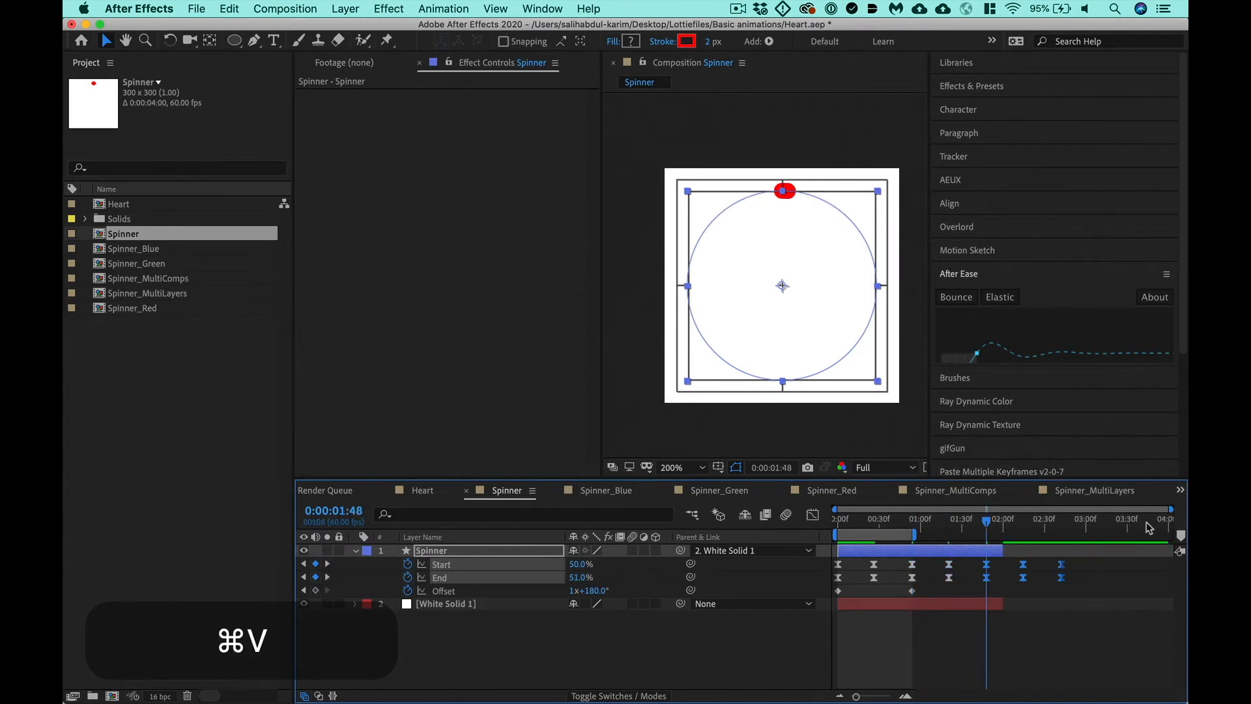
pyautogui.moveTo(1002, 603); pyautogui.dragTo(1113, 603)
pyautogui.press('super+shift+a')
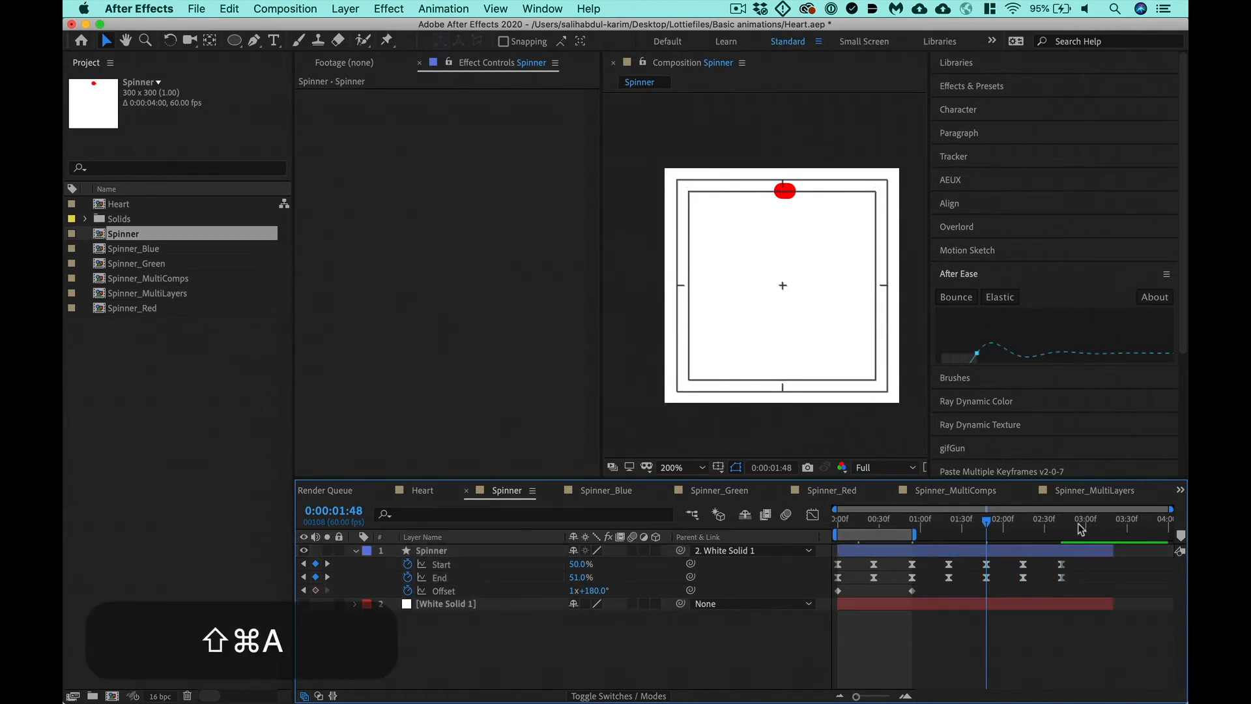
# - End the work area at the last Start and End keyframes, 0:00:02:42, and preview the Spinner animation
pyautogui.click(1056, 525)
pyautogui.press('k')
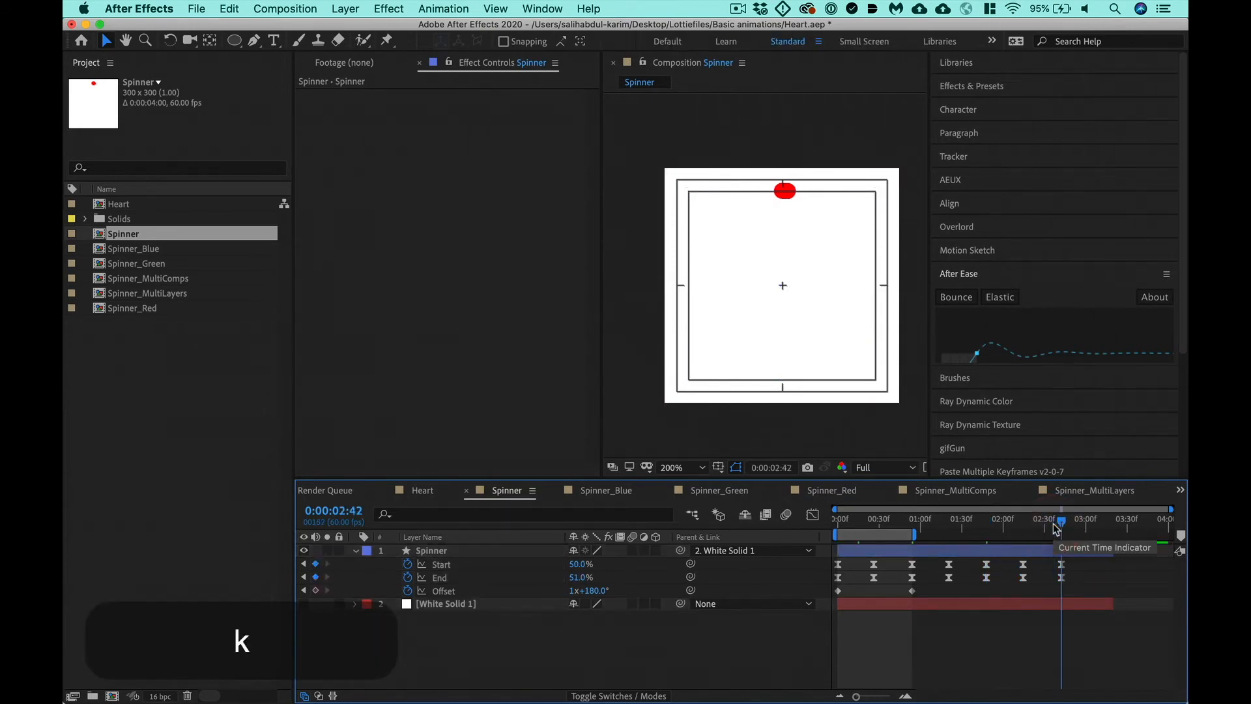
pyautogui.press('n')
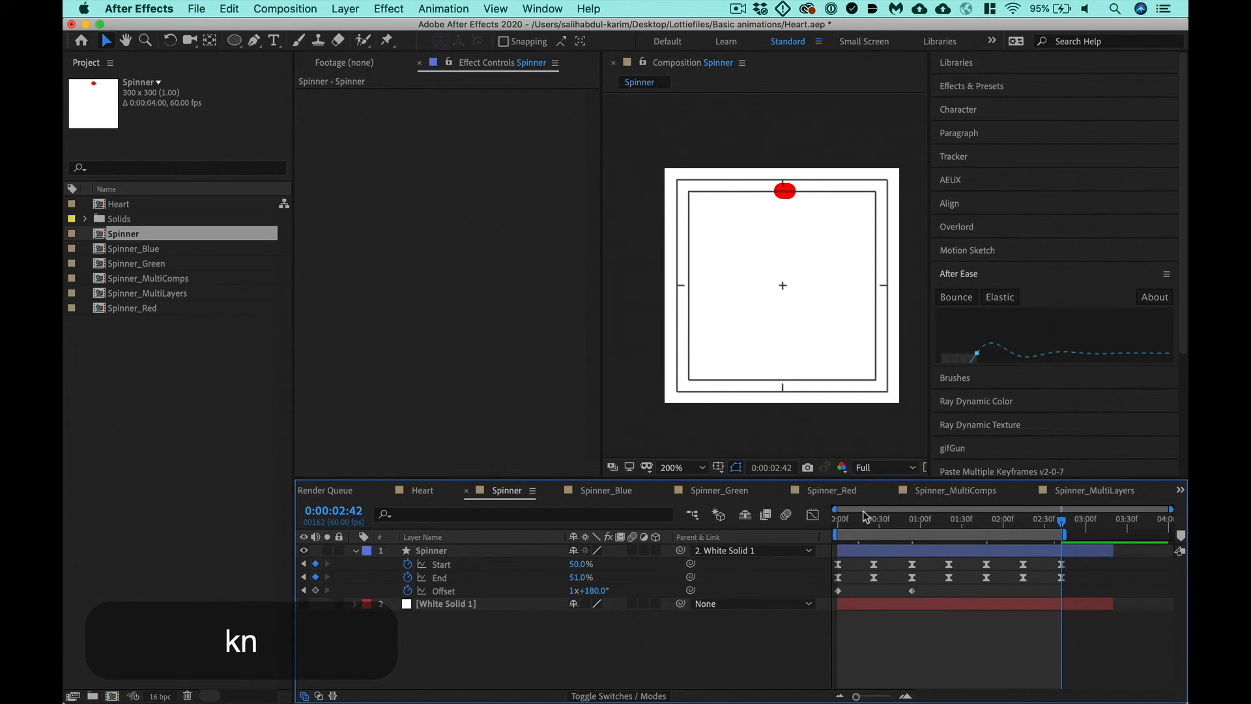
pyautogui.hotkey('ctrl', '0')
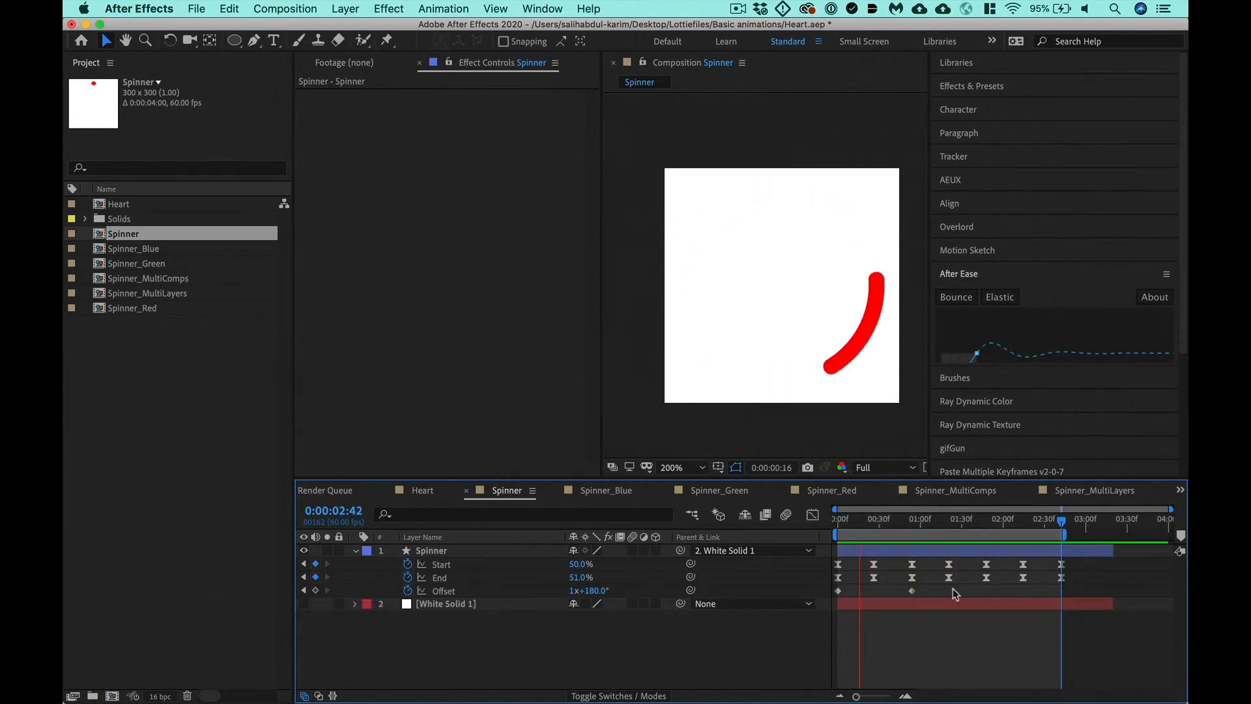
pyautogui.press('space')
# - Try copying the Offset keyframe at the start and pasting it at 0:00:01:48, scrubbing through the result
pyautogui.moveTo(891, 522); pyautogui.dragTo(825, 537)
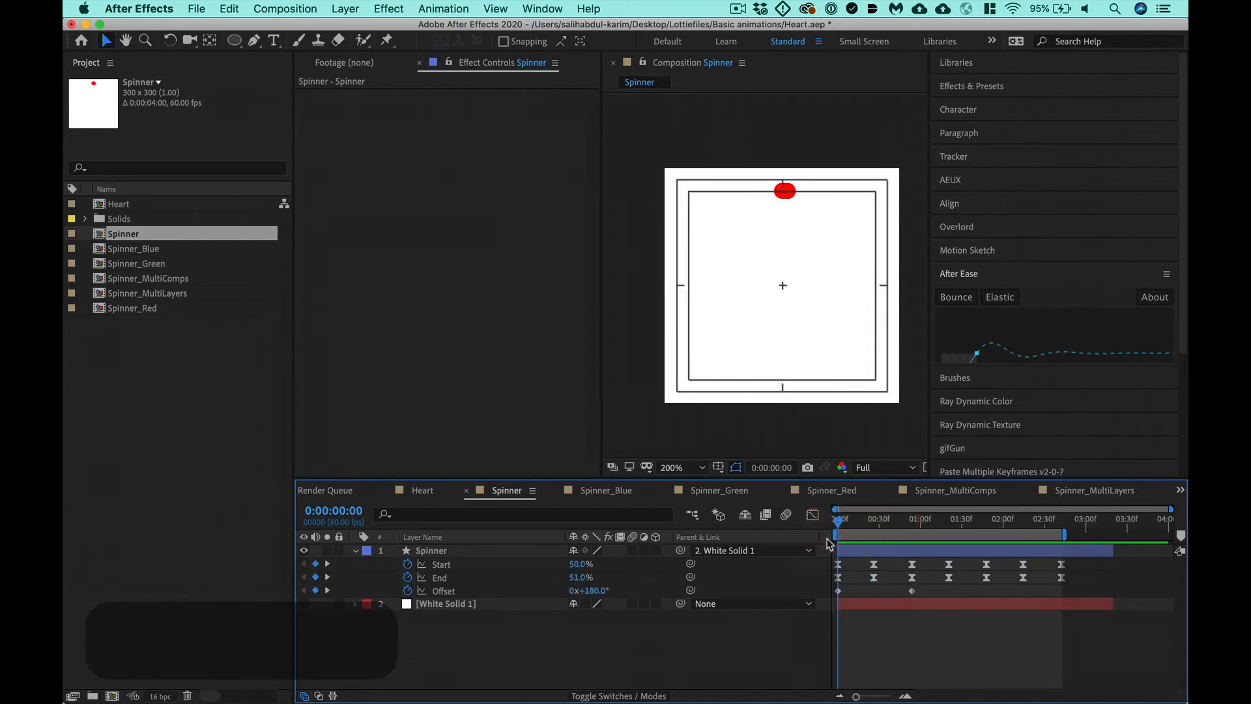
pyautogui.click(838, 591)
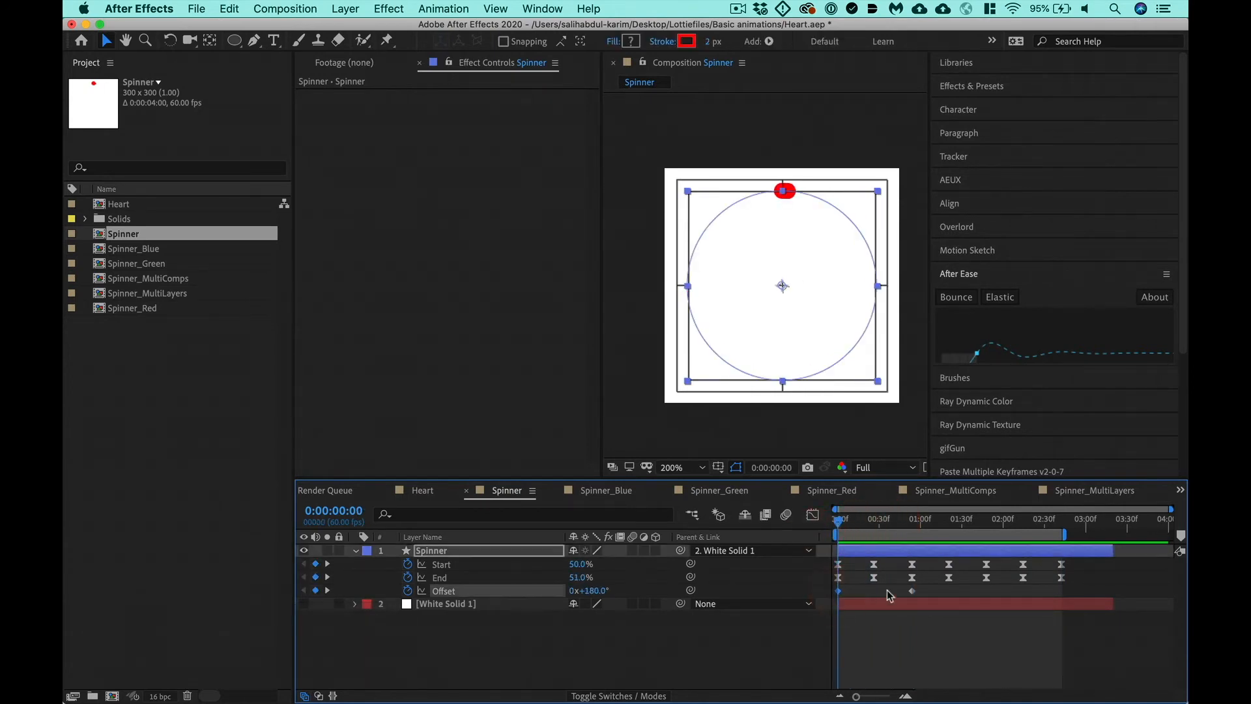
pyautogui.press('super+c')
pyautogui.click(968, 526)
pyautogui.press('k')
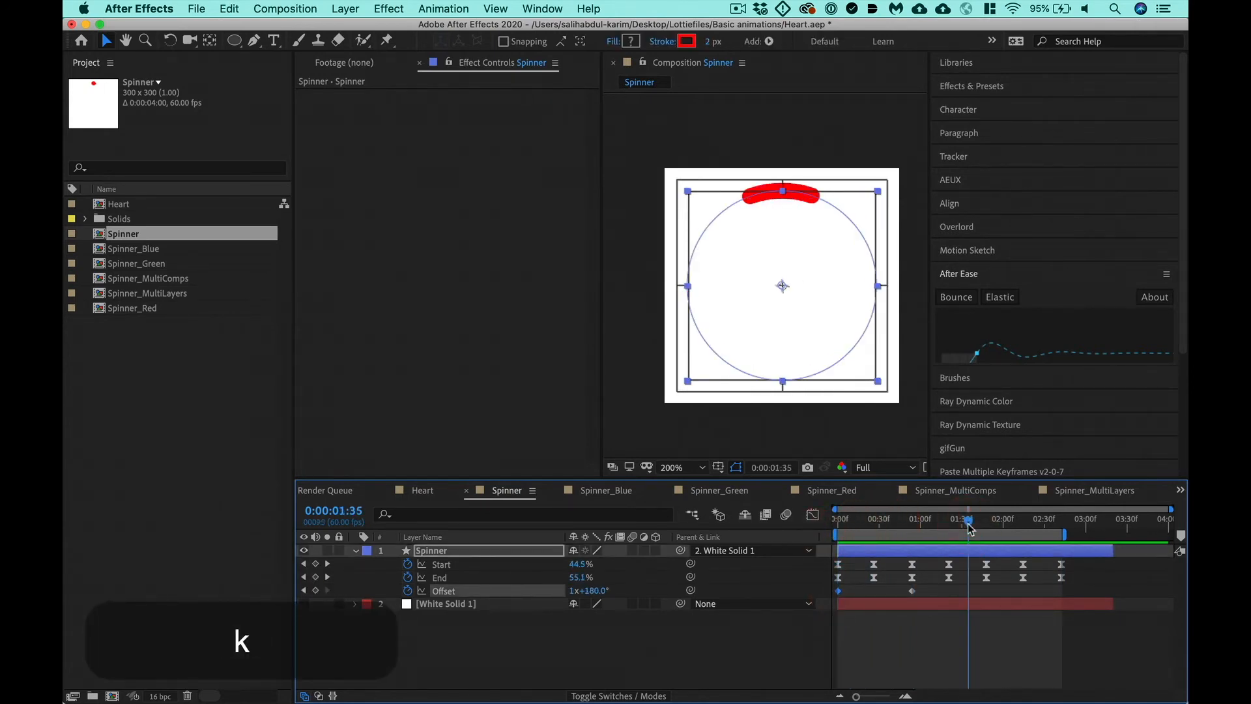
pyautogui.press('super+v')
pyautogui.click(840, 526)
pyautogui.moveTo(840, 529); pyautogui.dragTo(967, 550)
# - Delete the pasted Offset keyframe at 0:00:01:48 and key the Offset there at 2x+180°
pyautogui.press('k')
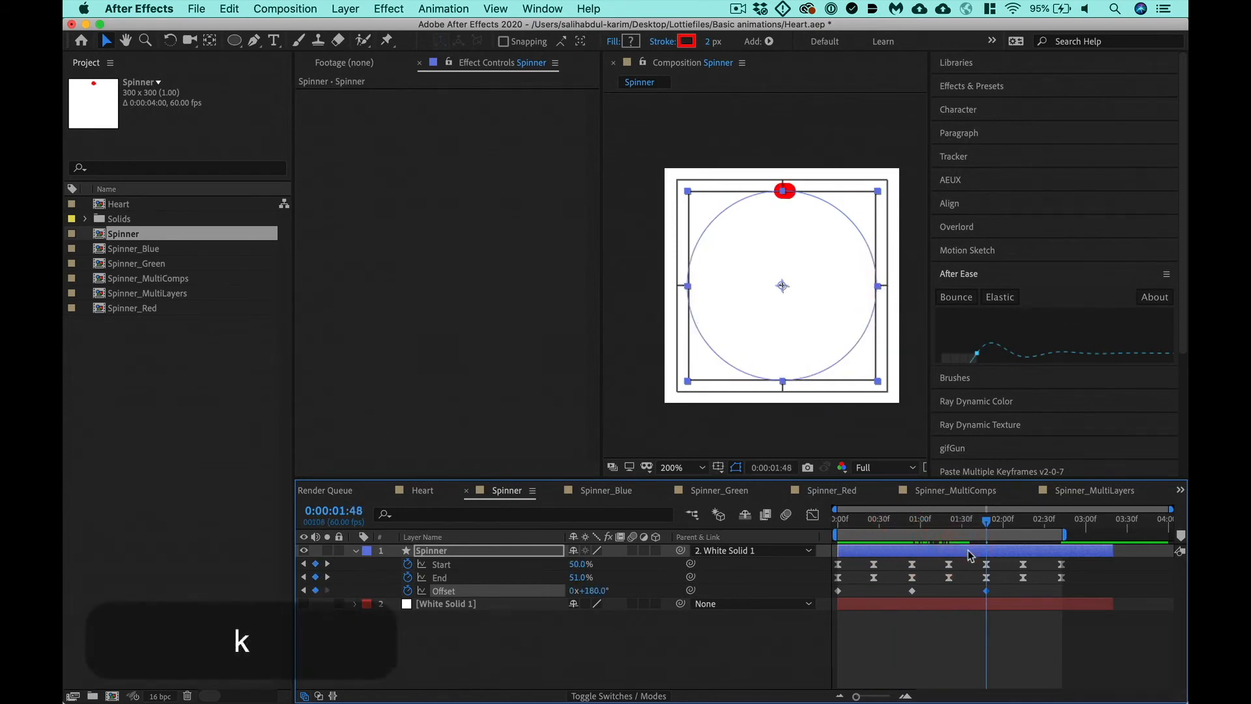
pyautogui.press('BackSpace')
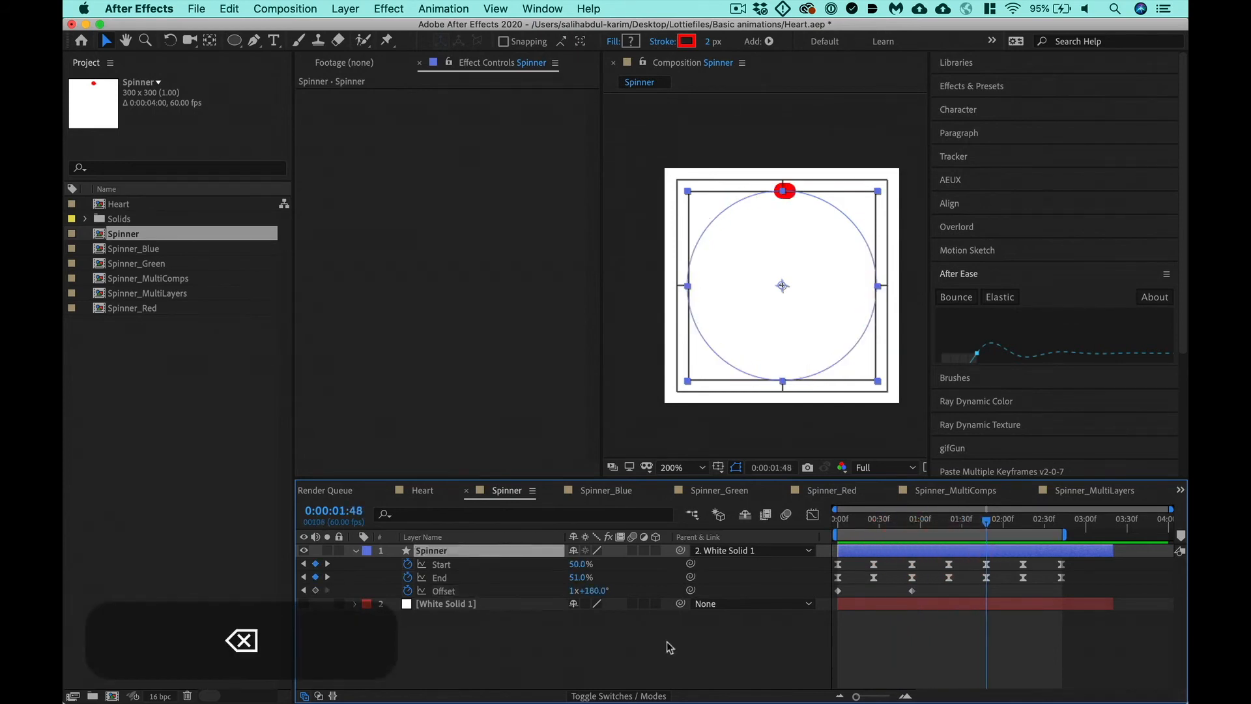
pyautogui.click(572, 590)
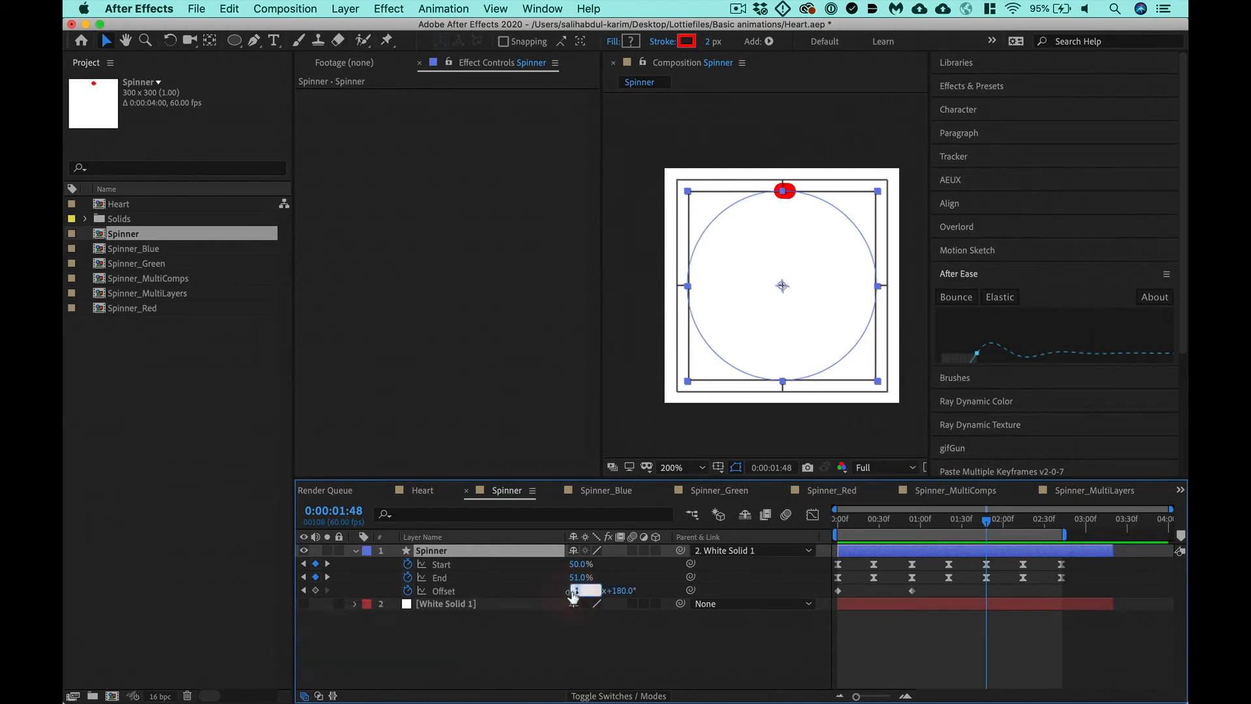
pyautogui.write('2')
pyautogui.press('Return')
# - Key the Spinner layer's Offset at 3x+180° at the last Start and End keyframes, 0:00:02:42
pyautogui.press('k')
pyautogui.press('k')
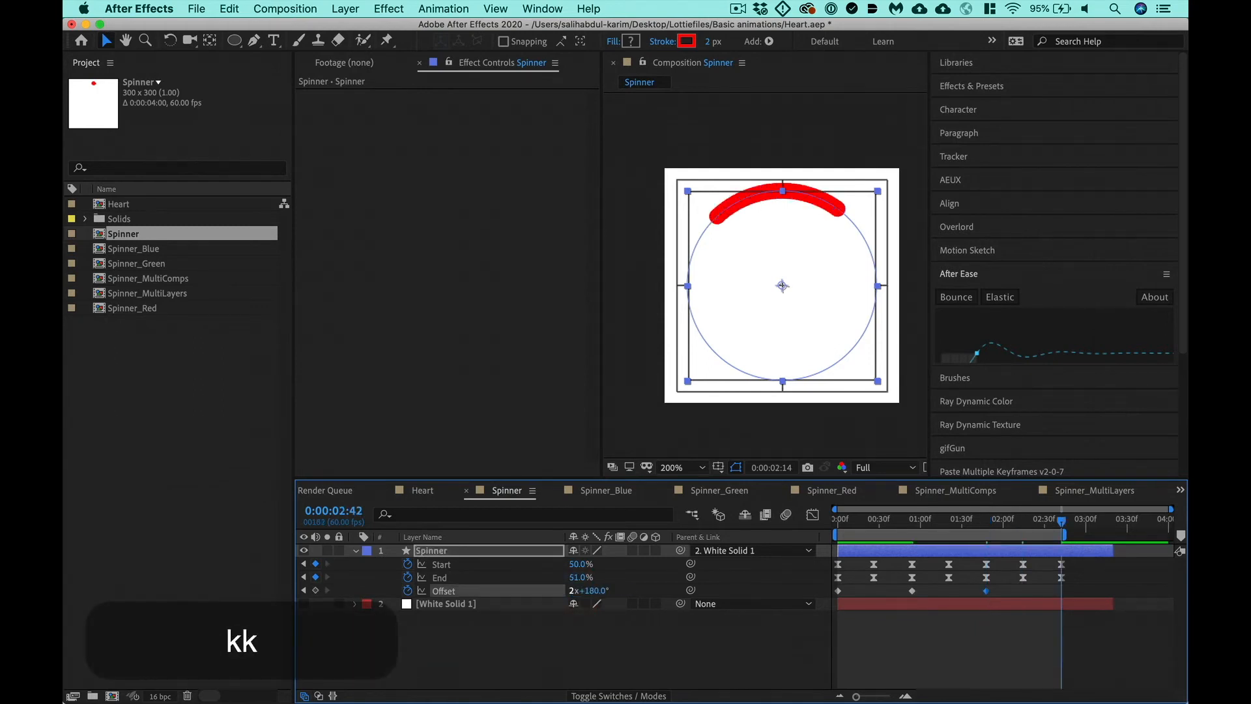
pyautogui.click(571, 590)
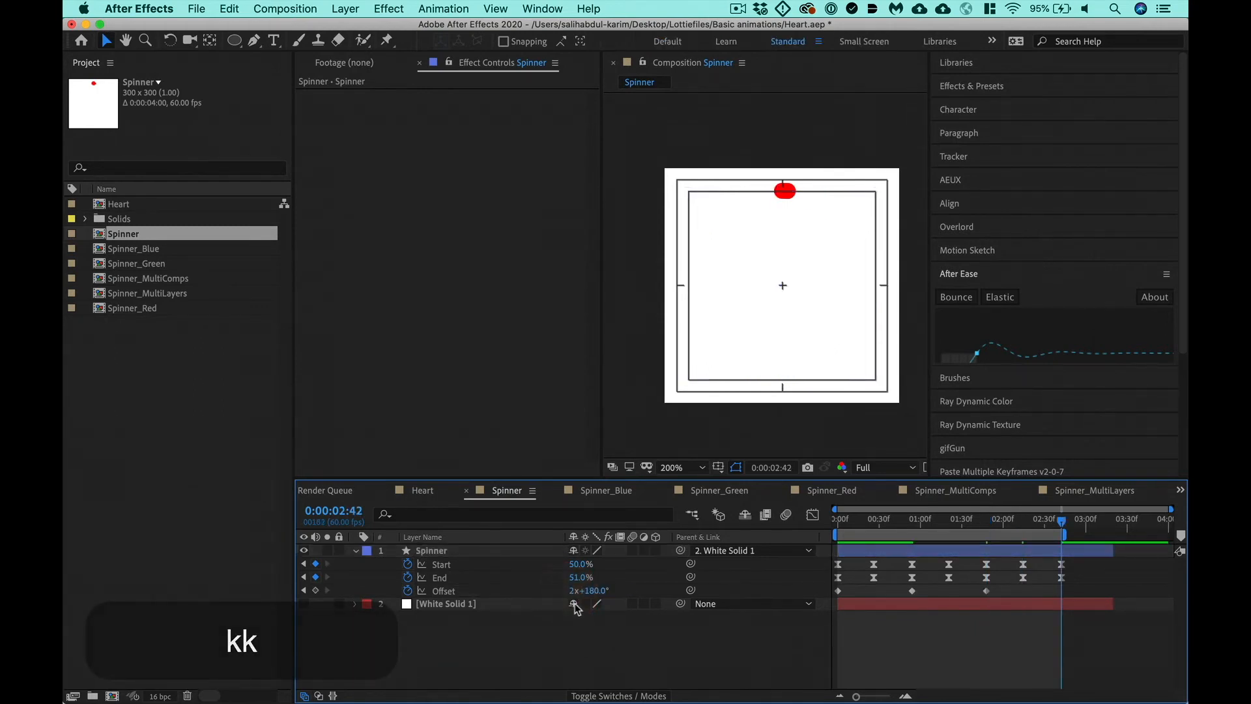
pyautogui.write('3')
pyautogui.press('Return')
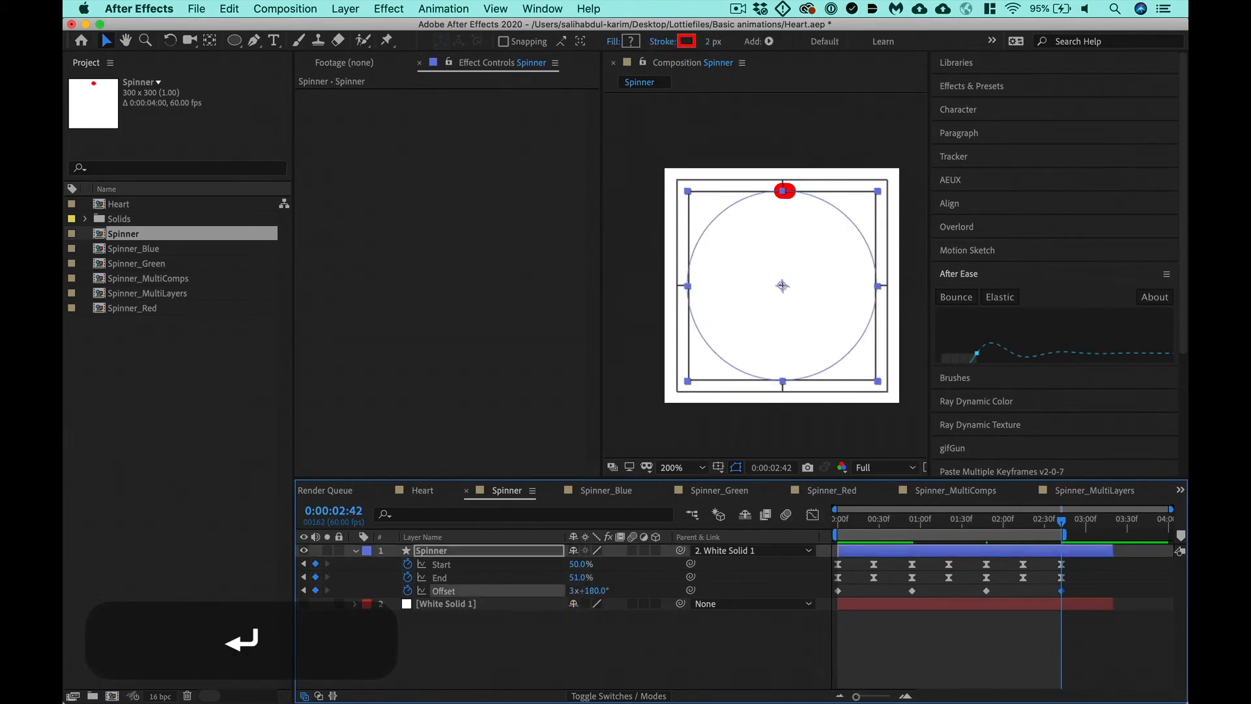
# - End the work area at 0:00:02:41, one frame before the last keyframes, and preview the Spinner animation
pyautogui.press('=')
pyautogui.press('=')
pyautogui.press('=')
pyautogui.press('super+Left')
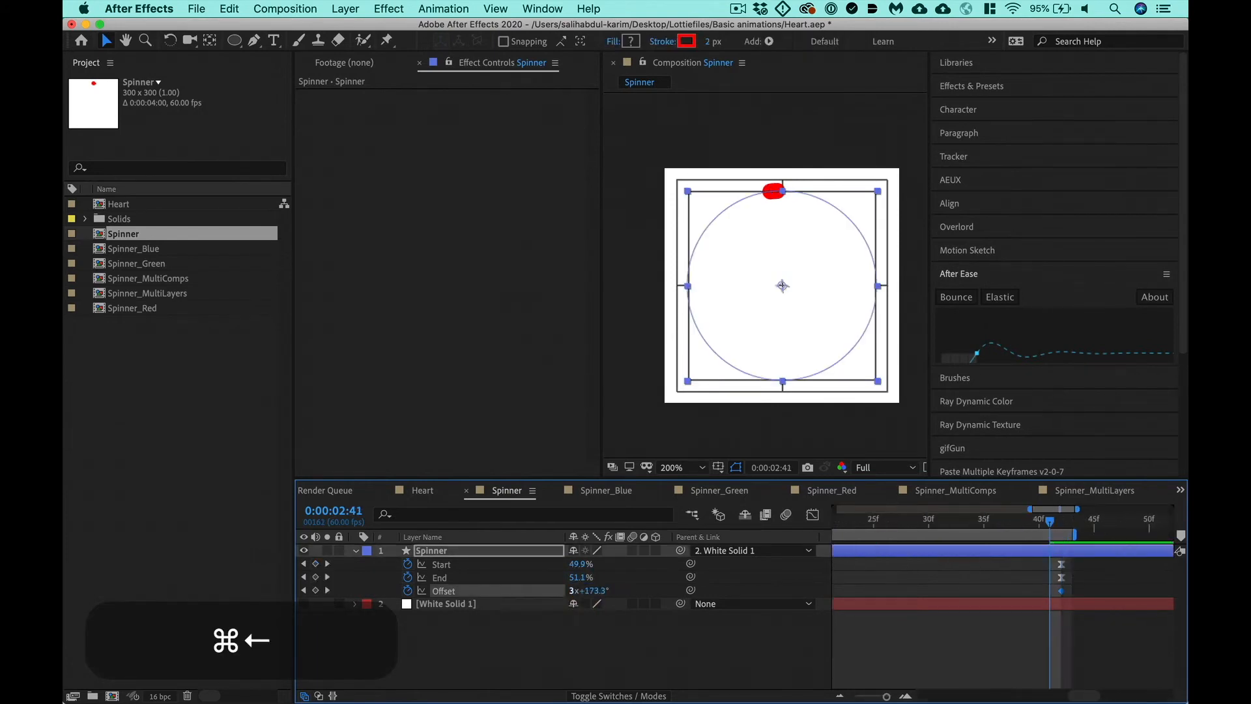
pyautogui.press('n')
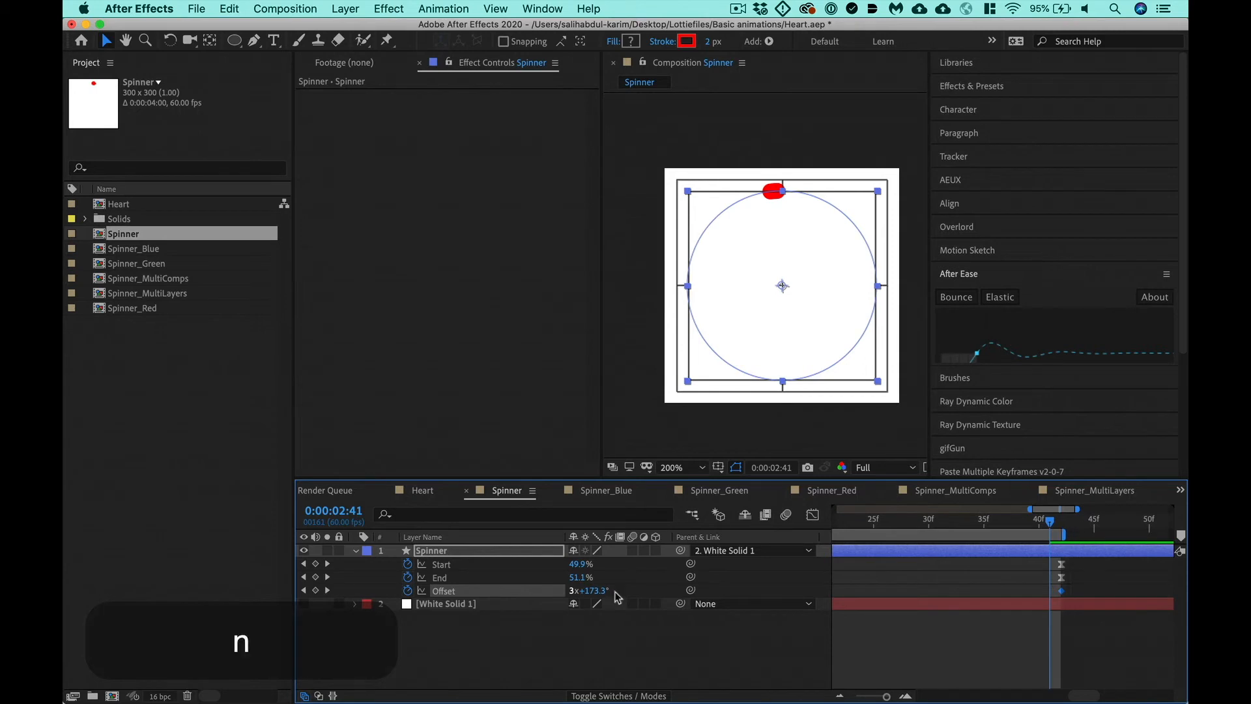
pyautogui.press('-')
pyautogui.press('-')
pyautogui.press('-')
pyautogui.press('-')
pyautogui.press('-')
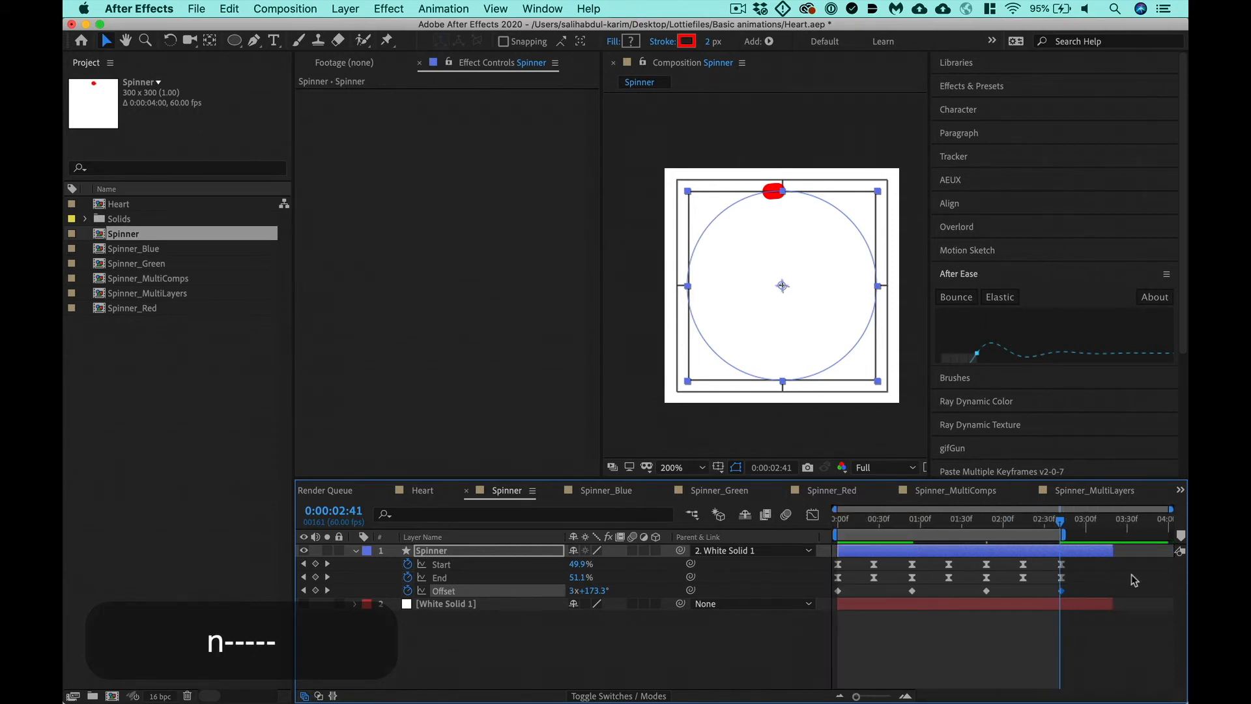
pyautogui.hotkey('ctrl', '0')
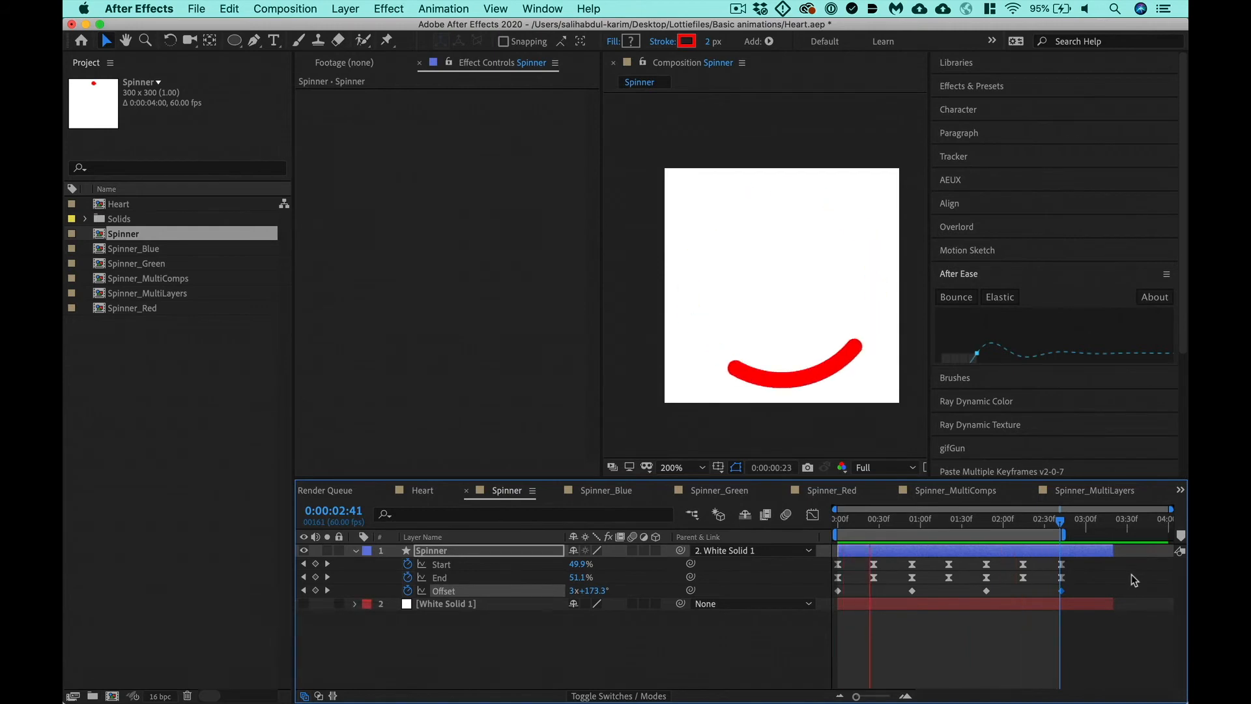
pyautogui.press('space')
# - Search the Spinner layer for color, keyframe the stroke's Color at 0:00:00:36, and show all keyframed properties
pyautogui.click(514, 549)
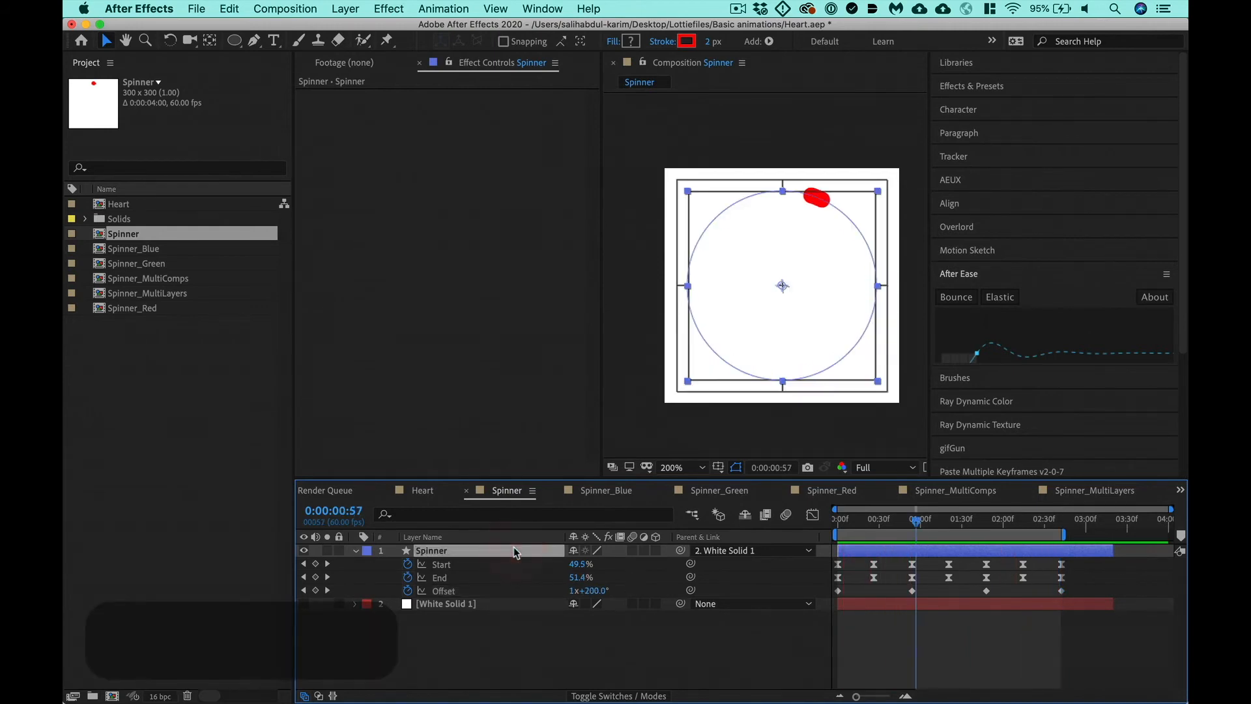
pyautogui.click(454, 518)
pyautogui.write('color')
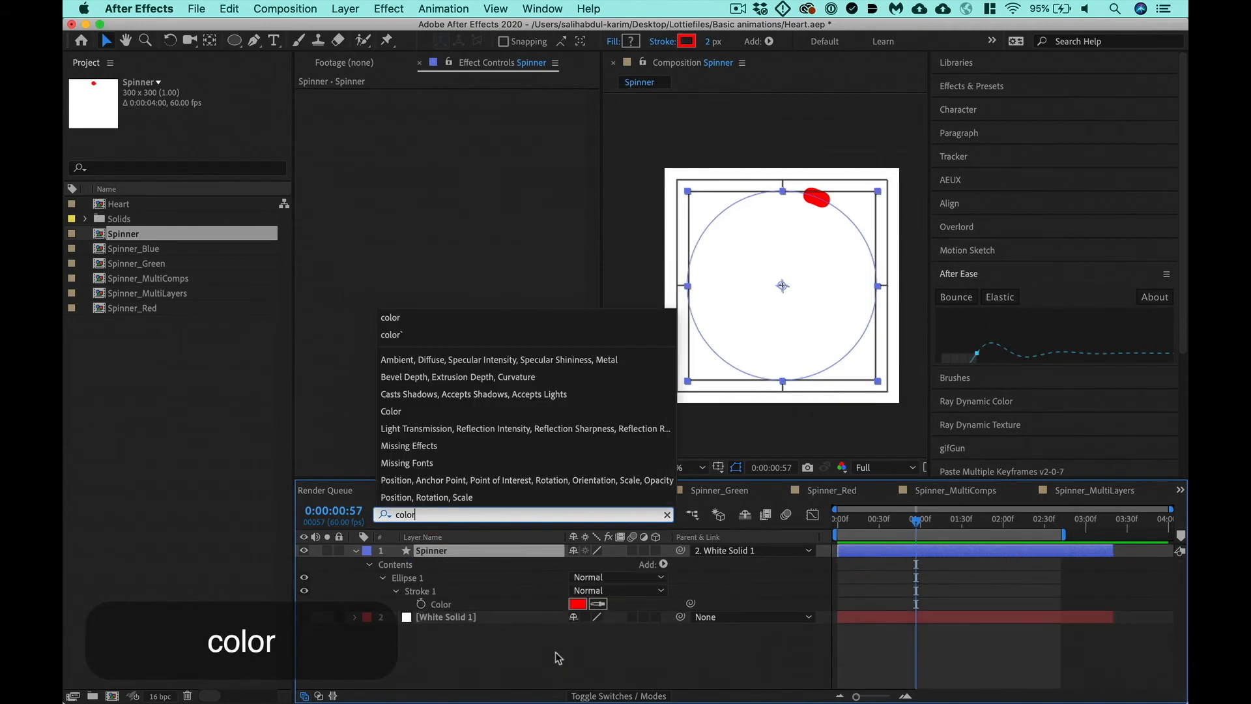
pyautogui.click(798, 598)
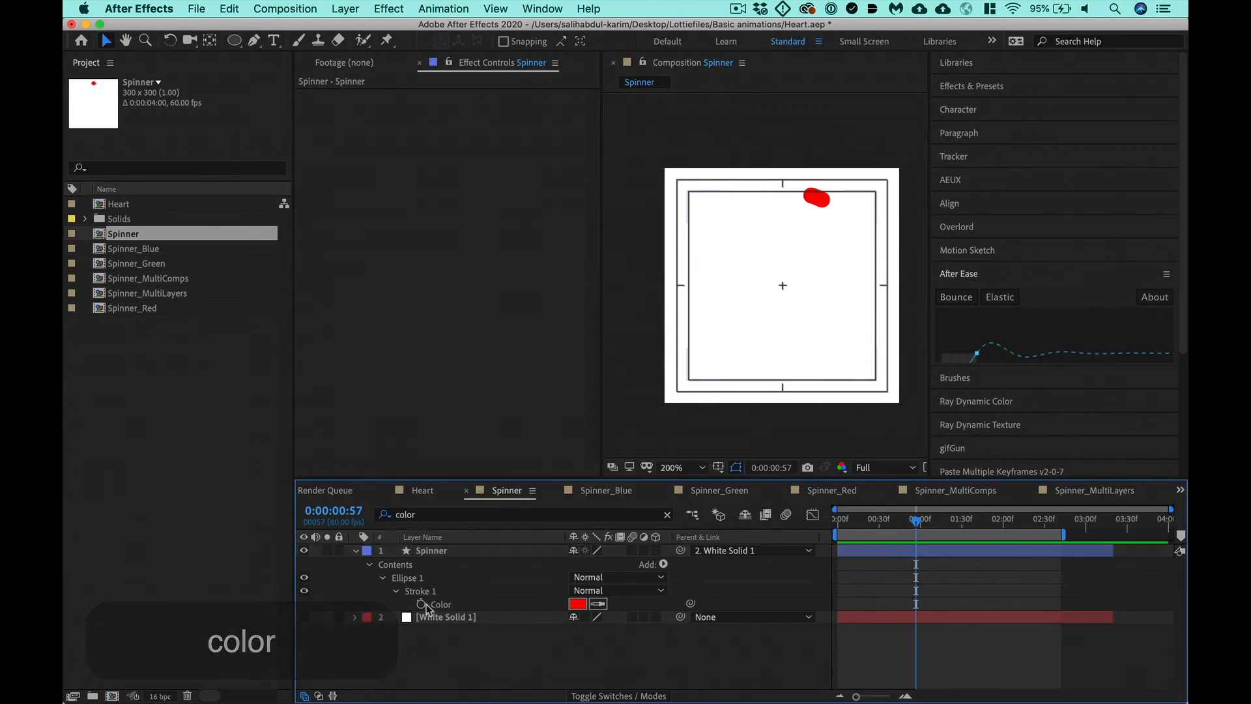
pyautogui.moveTo(911, 528); pyautogui.dragTo(887, 521)
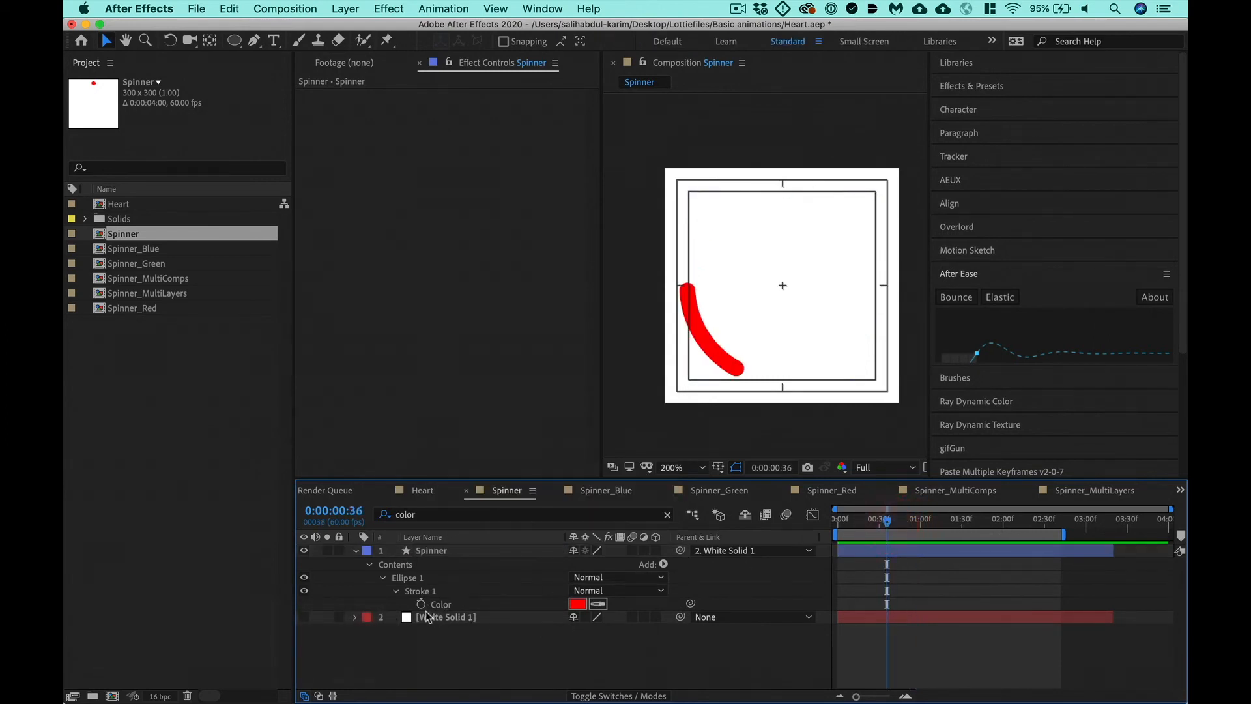
pyautogui.click(421, 604)
pyautogui.click(441, 553)
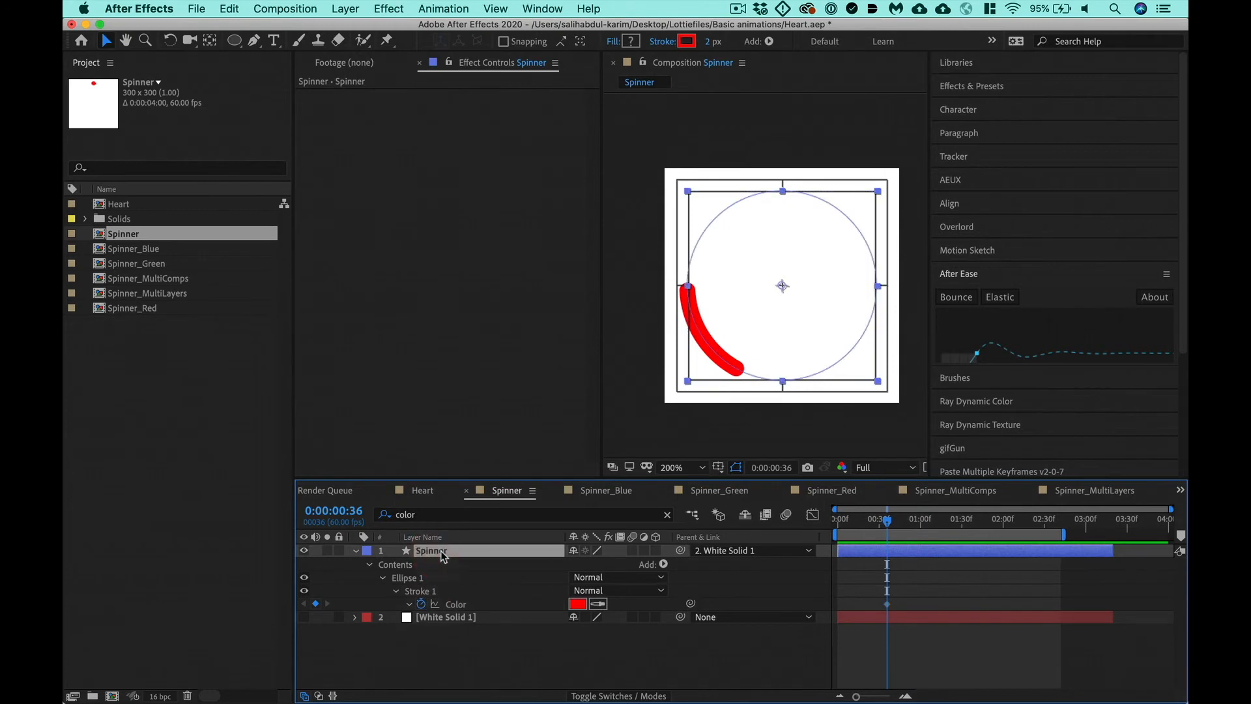
pyautogui.press('u')
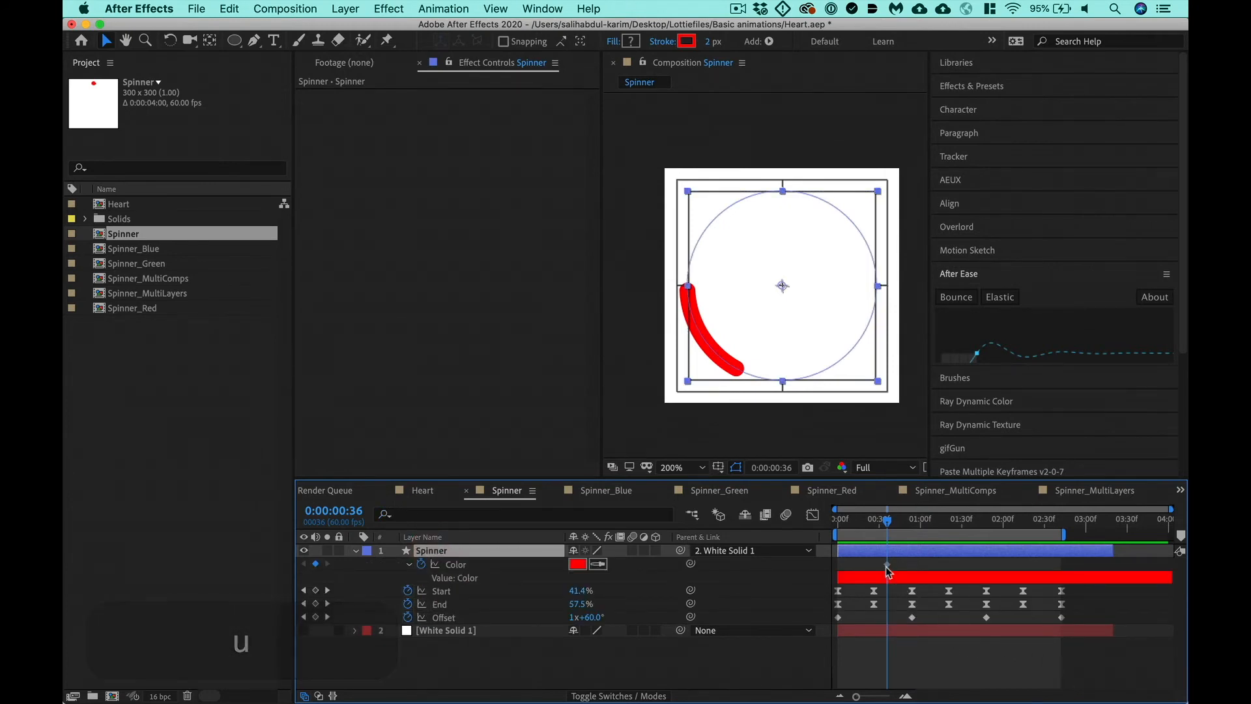
# - Move the red Color keyframe to about 0:00:00:50 and key the stroke to green 00FF24 at 0:00:00:58
pyautogui.moveTo(887, 563); pyautogui.dragTo(905, 564)
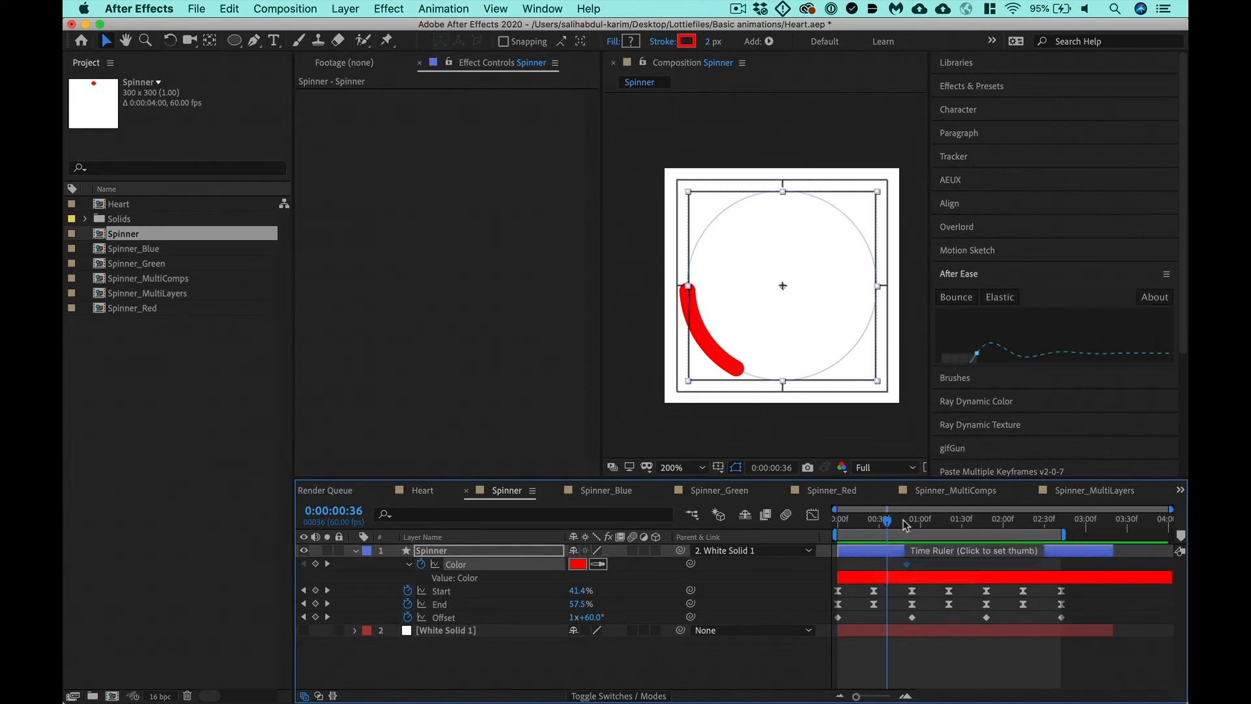
pyautogui.moveTo(905, 519); pyautogui.dragTo(917, 520)
pyautogui.click(578, 564)
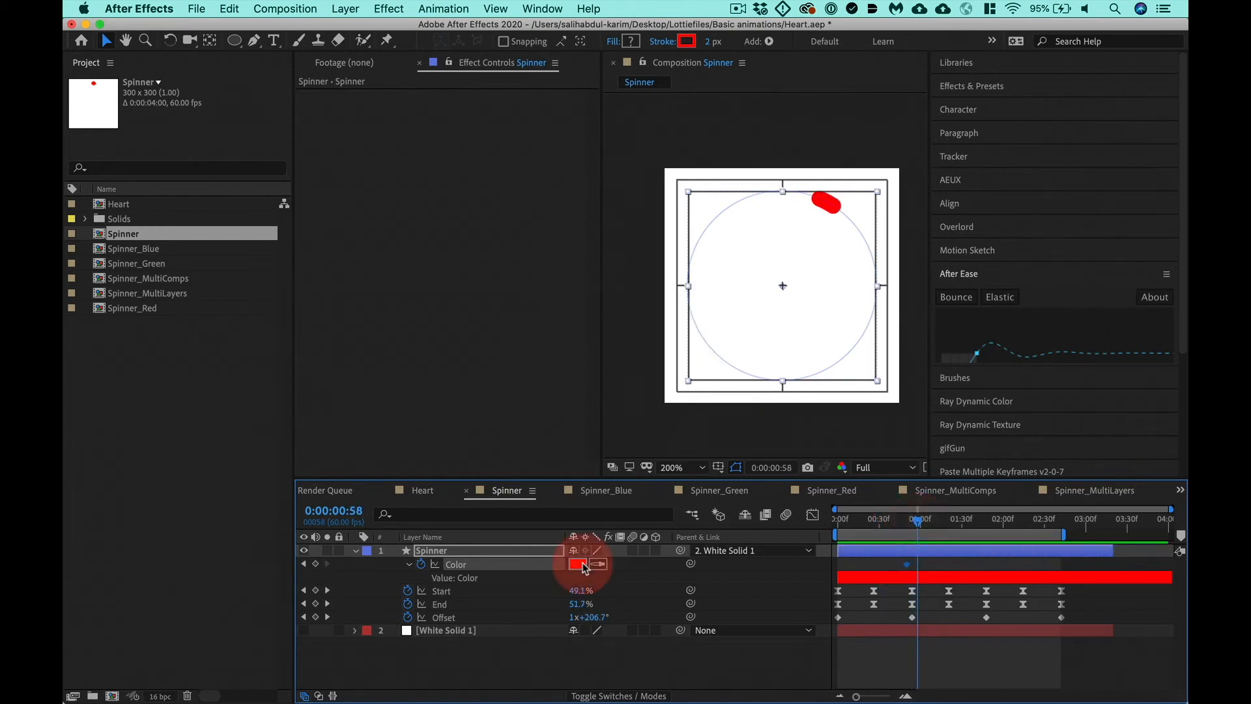
pyautogui.click(294, 235)
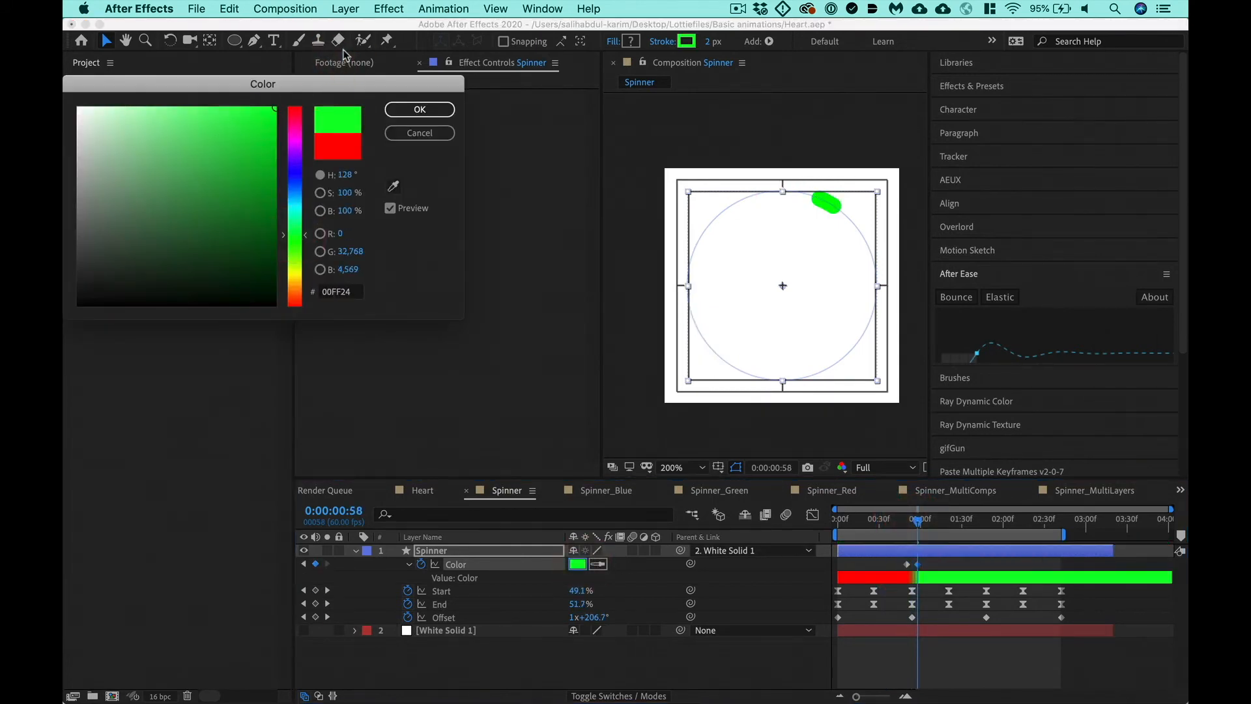
pyautogui.press('Return')
# - Add a green Color keyframe at 0:00:01:43 and key the stroke to blue 0028FF at 0:00:01:55
pyautogui.click(981, 529)
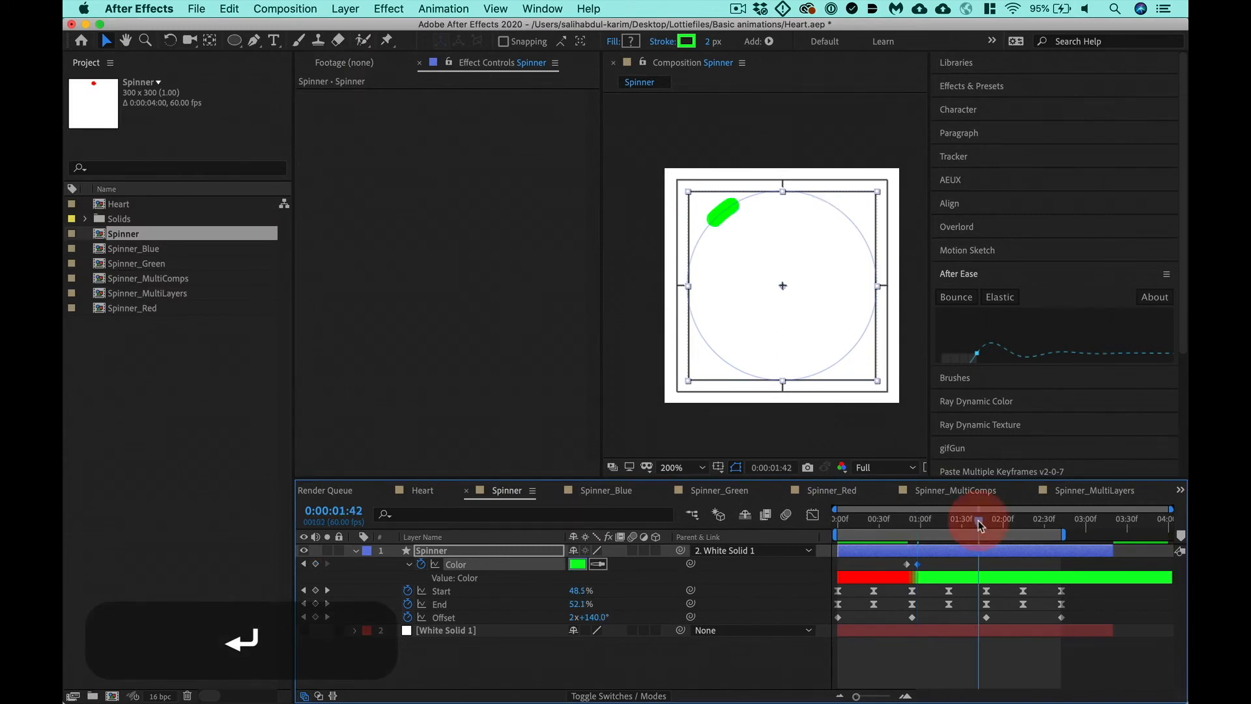
pyautogui.click(316, 564)
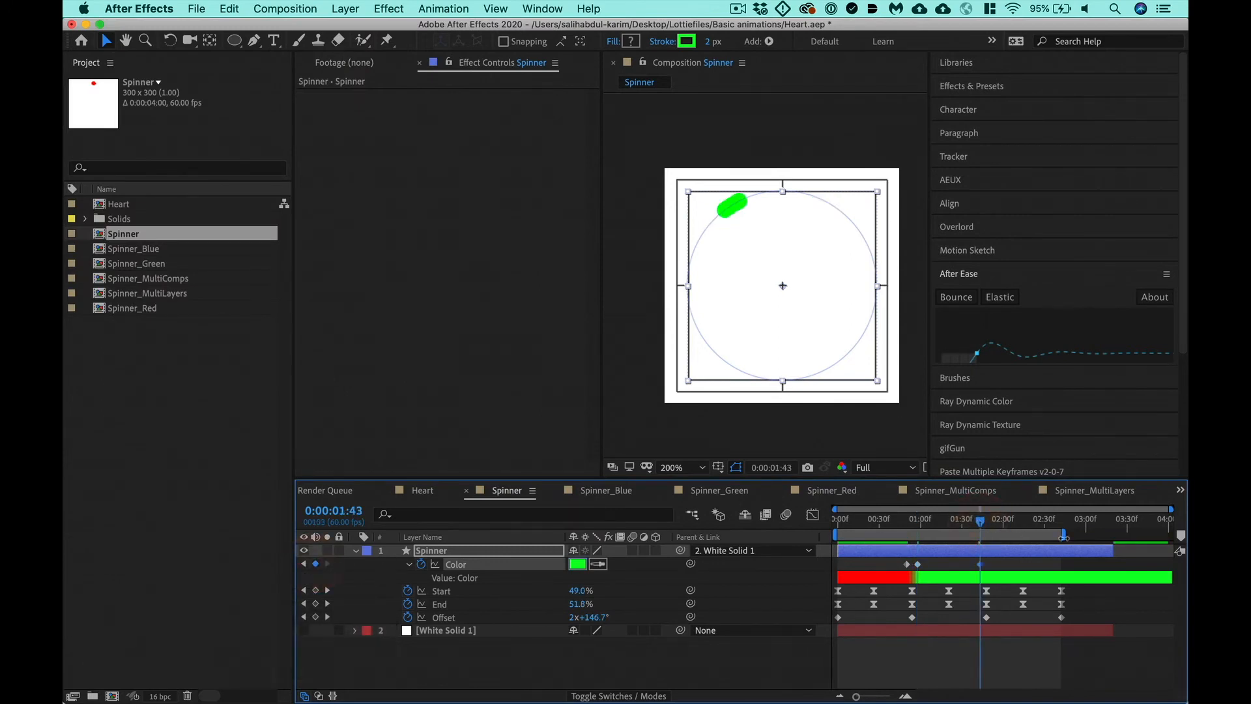
pyautogui.click(998, 529)
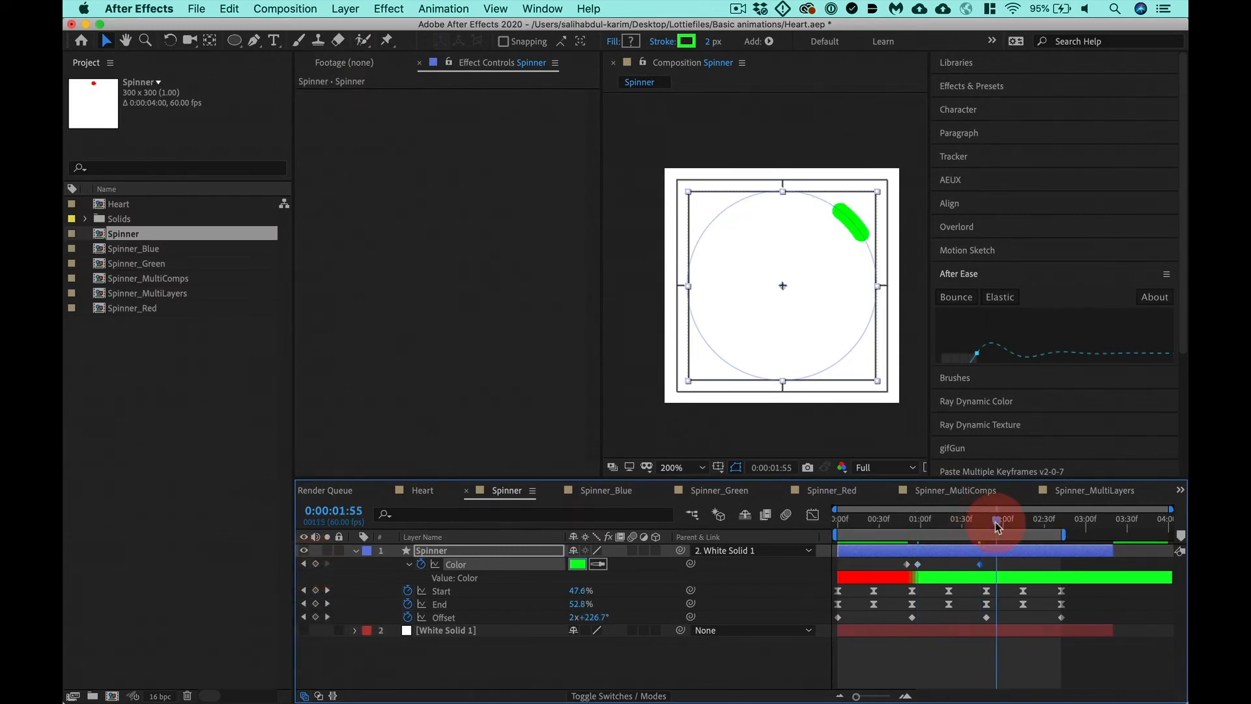
pyautogui.click(579, 564)
pyautogui.click(297, 178)
pyautogui.click(321, 79)
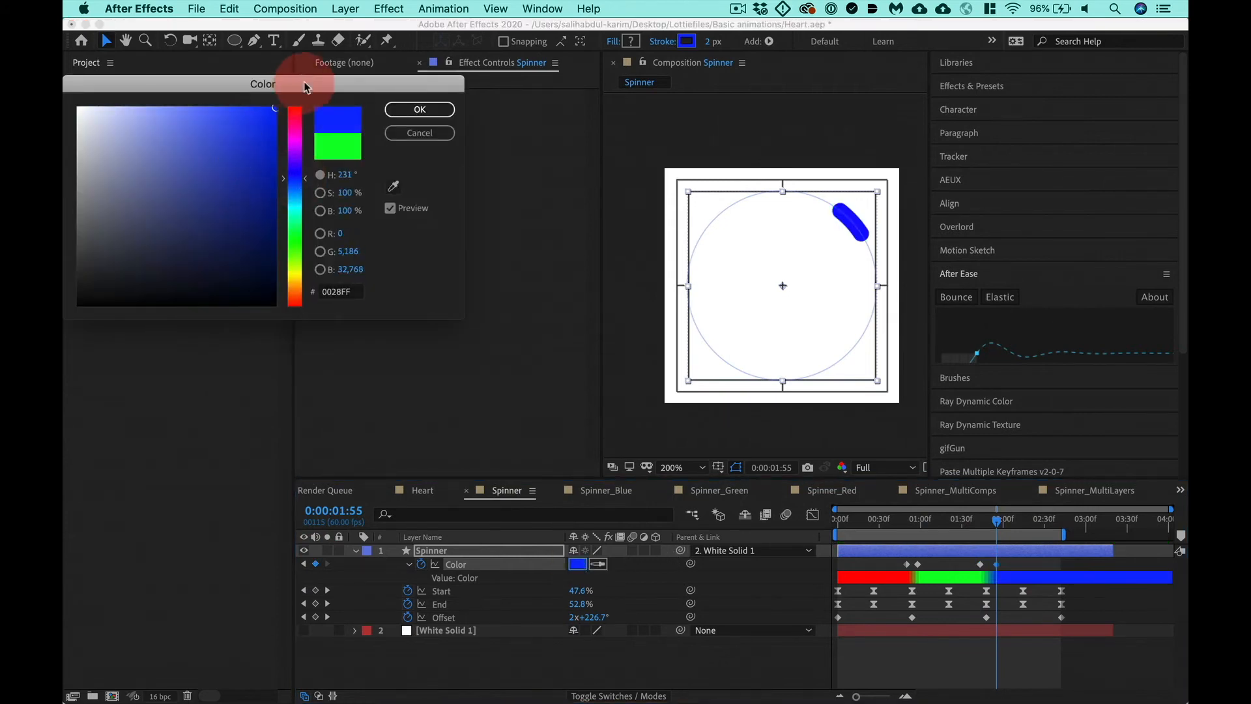
pyautogui.press('Return')
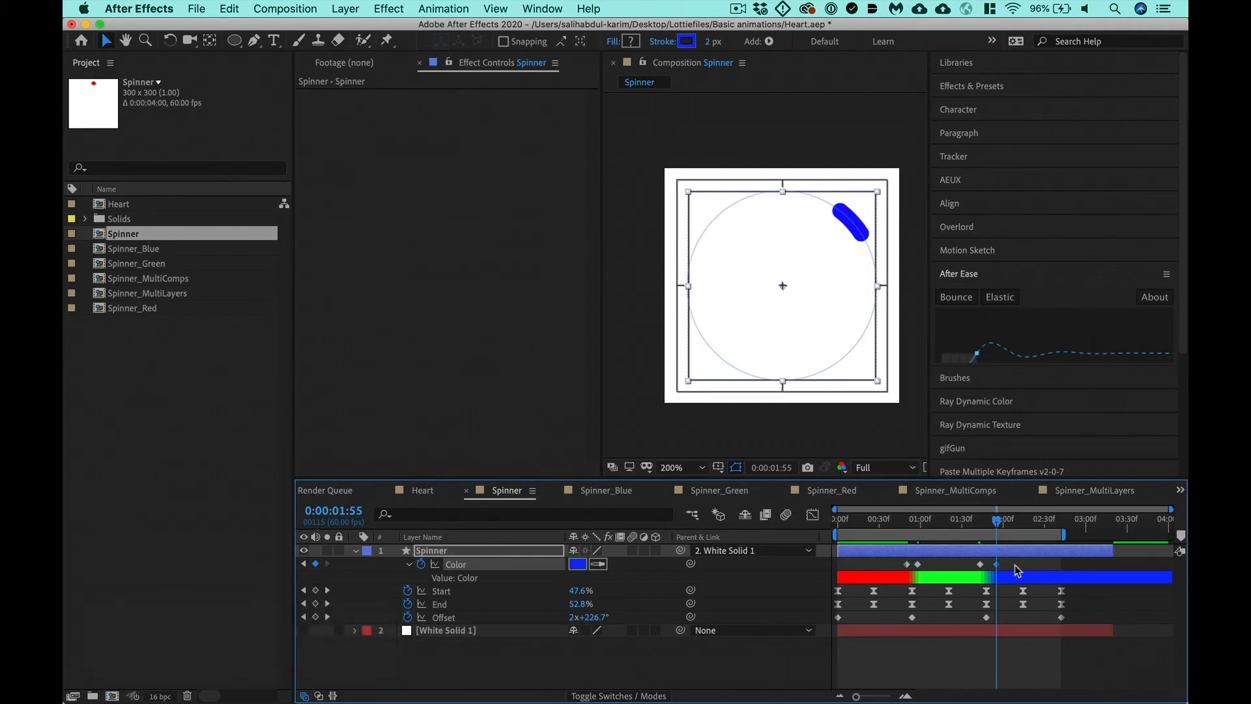
# - Try turning all the Color keyframes into hold keyframes, inspect the green-to-blue change, and undo the conversion
pyautogui.moveTo(1012, 565); pyautogui.dragTo(893, 575)
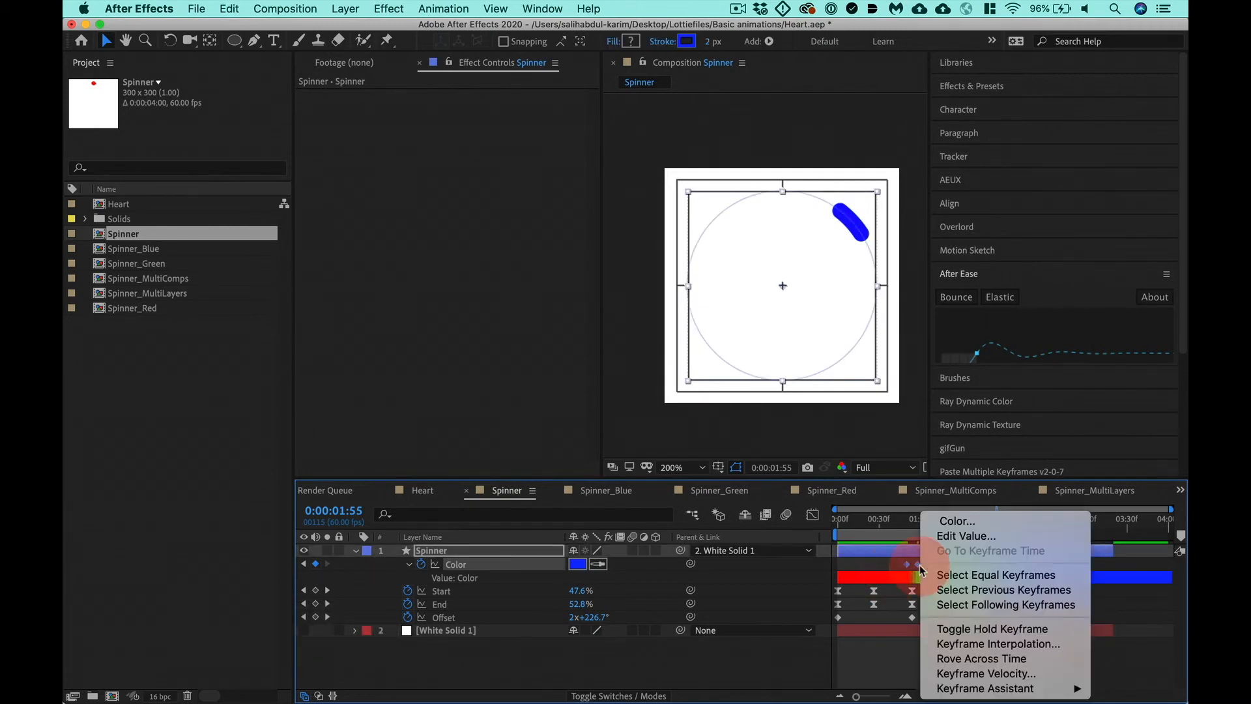
pyautogui.rightClick(918, 565)
pyautogui.click(965, 629)
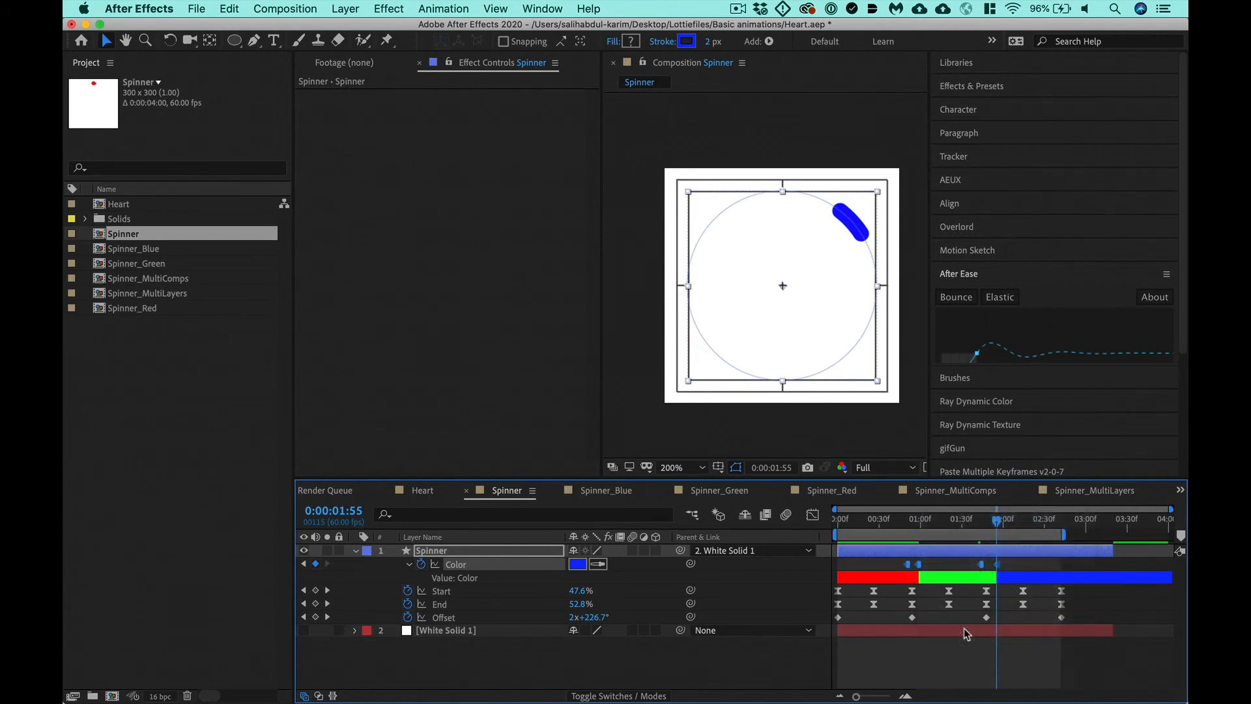
pyautogui.press('=')
pyautogui.press('=')
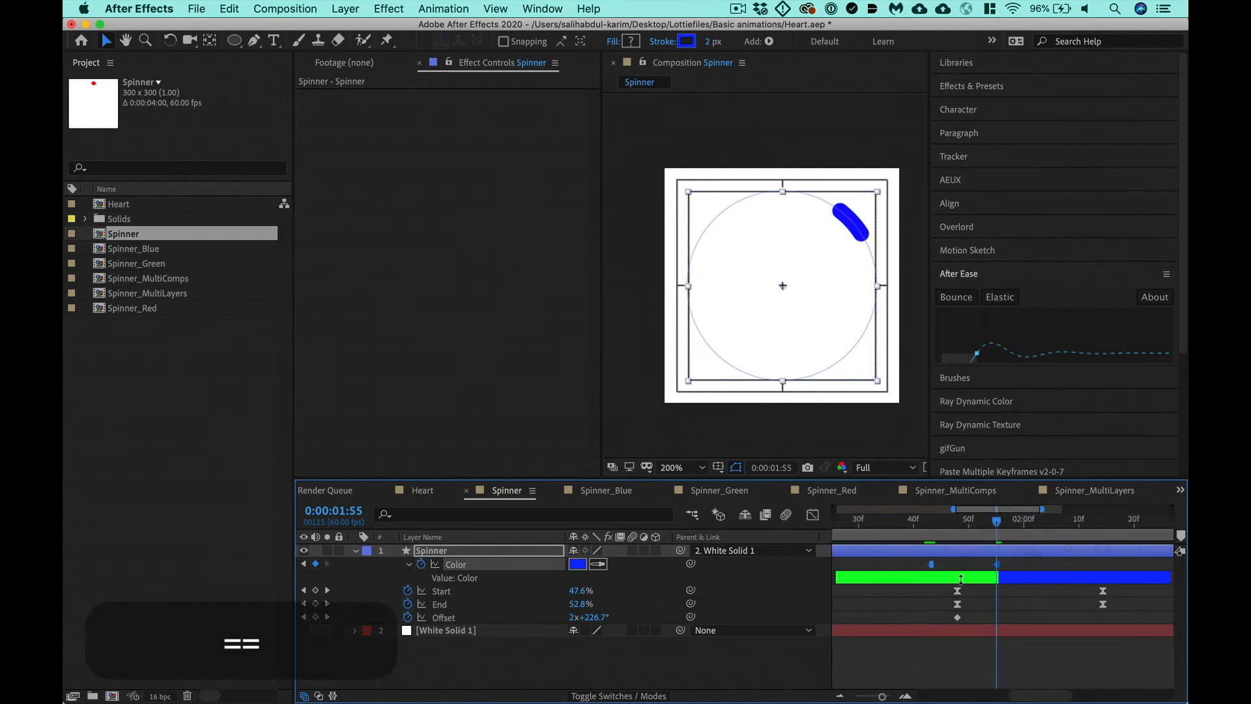
pyautogui.press('super+z')
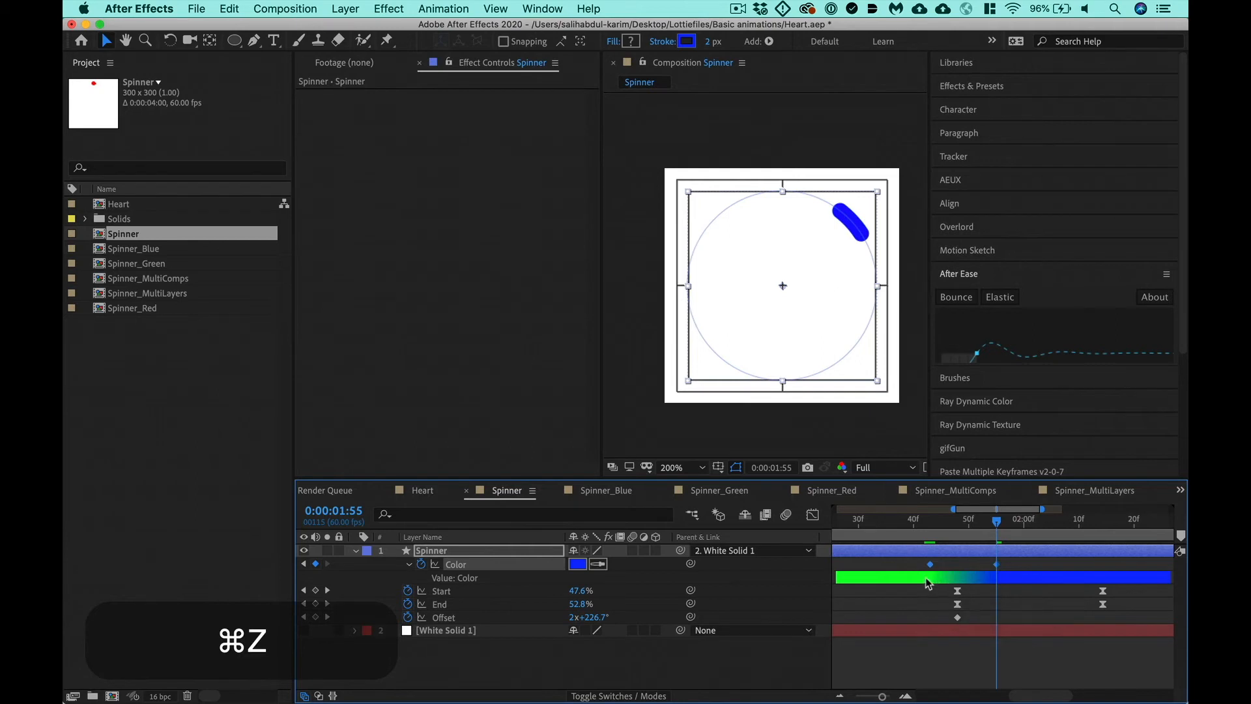
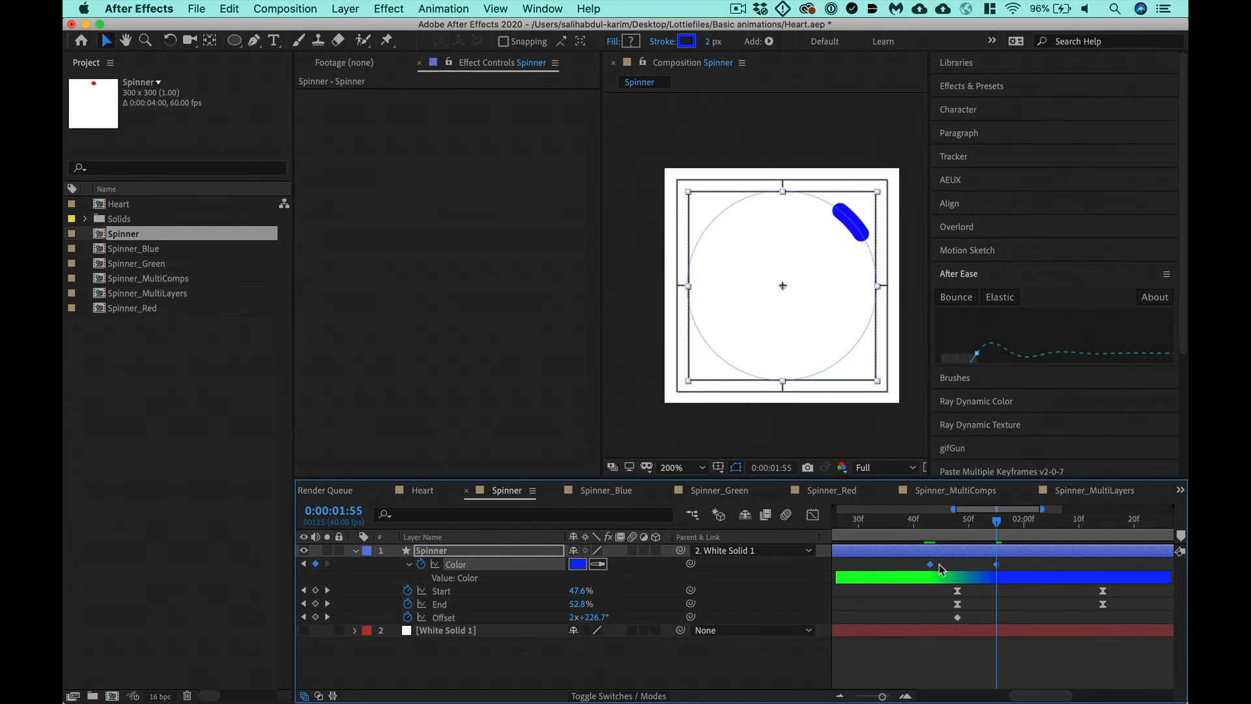
# - Turn the green-to-blue Color keyframes into hold keyframes and move the blue one back in line with the trim keyframes at about 0:00:01:48
pyautogui.rightClick(929, 565)
pyautogui.click(971, 628)
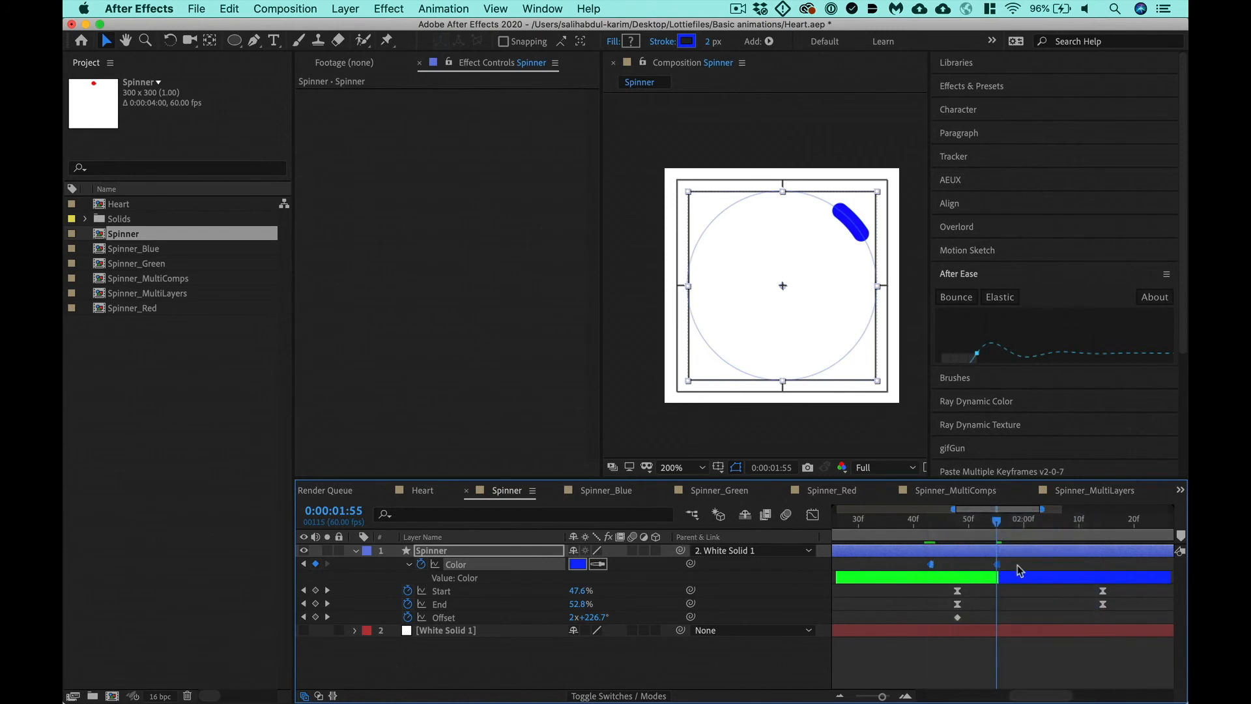
pyautogui.press('shift+super+a')
pyautogui.moveTo(997, 565); pyautogui.dragTo(962, 577)
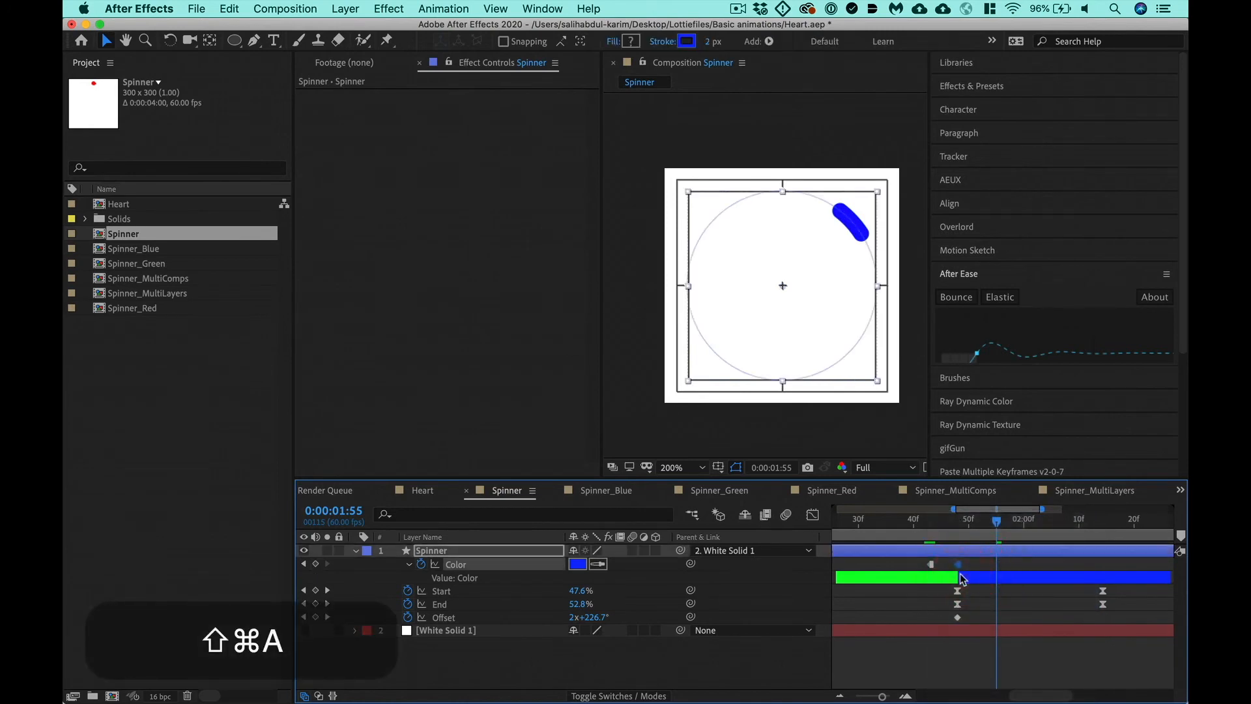
# - Delete the surplus green Color keyframe at 0:00:01:43 and move the first green keyframe onto the Offset keyframe at about 0:00:00:54
pyautogui.press('BackSpace')
pyautogui.hscroll(-5, 932, 565)
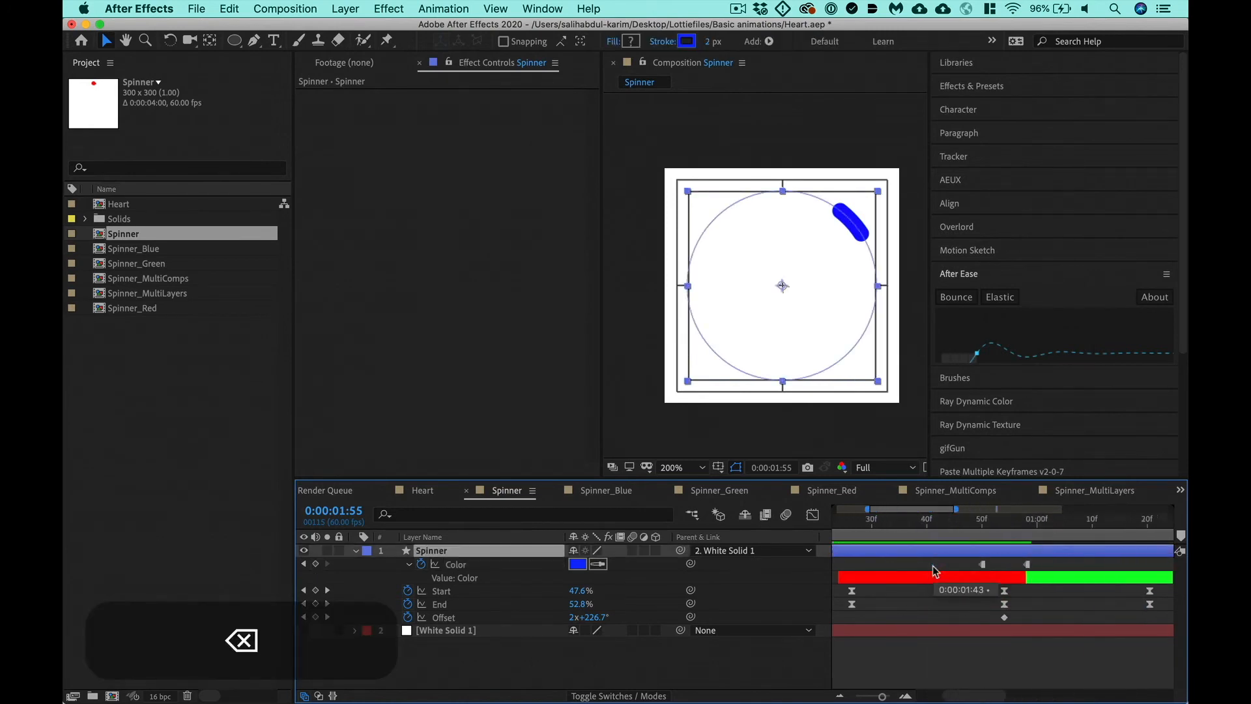
pyautogui.hscroll(2, 933, 566)
pyautogui.moveTo(964, 565); pyautogui.dragTo(921, 564)
# - Preview the full color-changing spinner animation, save the project, and deselect the layer
pyautogui.press('-')
pyautogui.press('-')
pyautogui.press('-')
pyautogui.press('-')
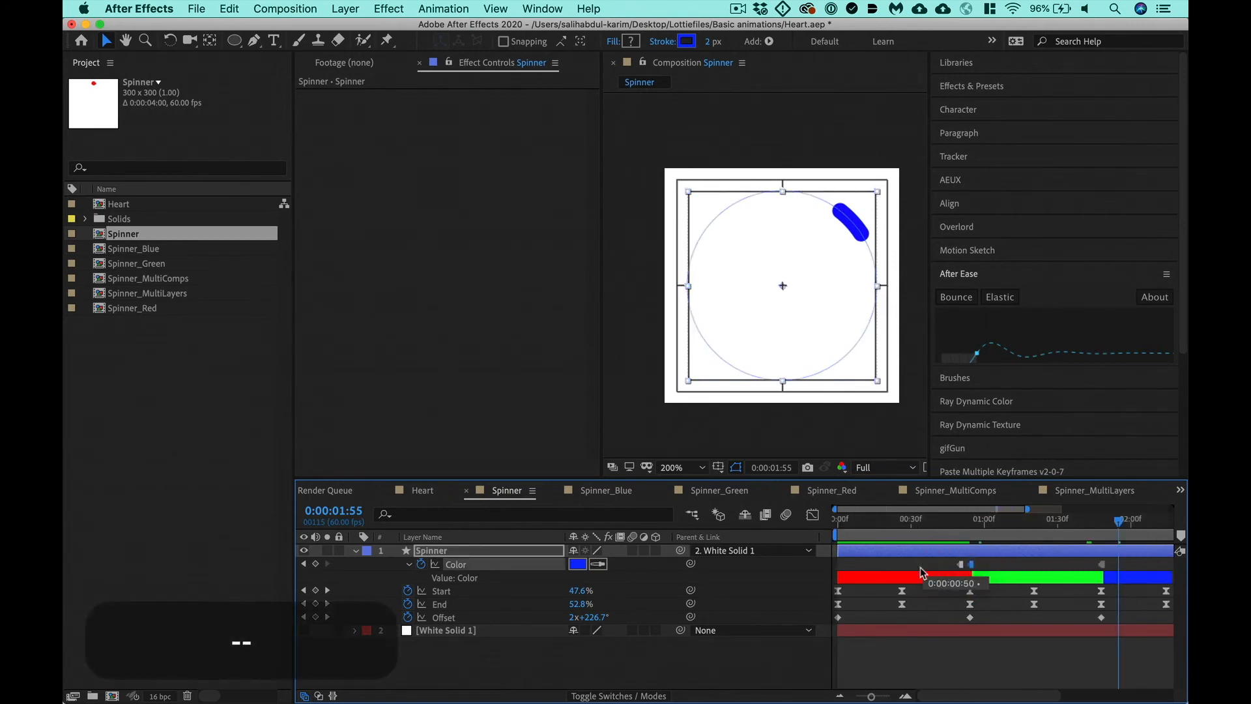
pyautogui.hotkey('ctrl', '0')
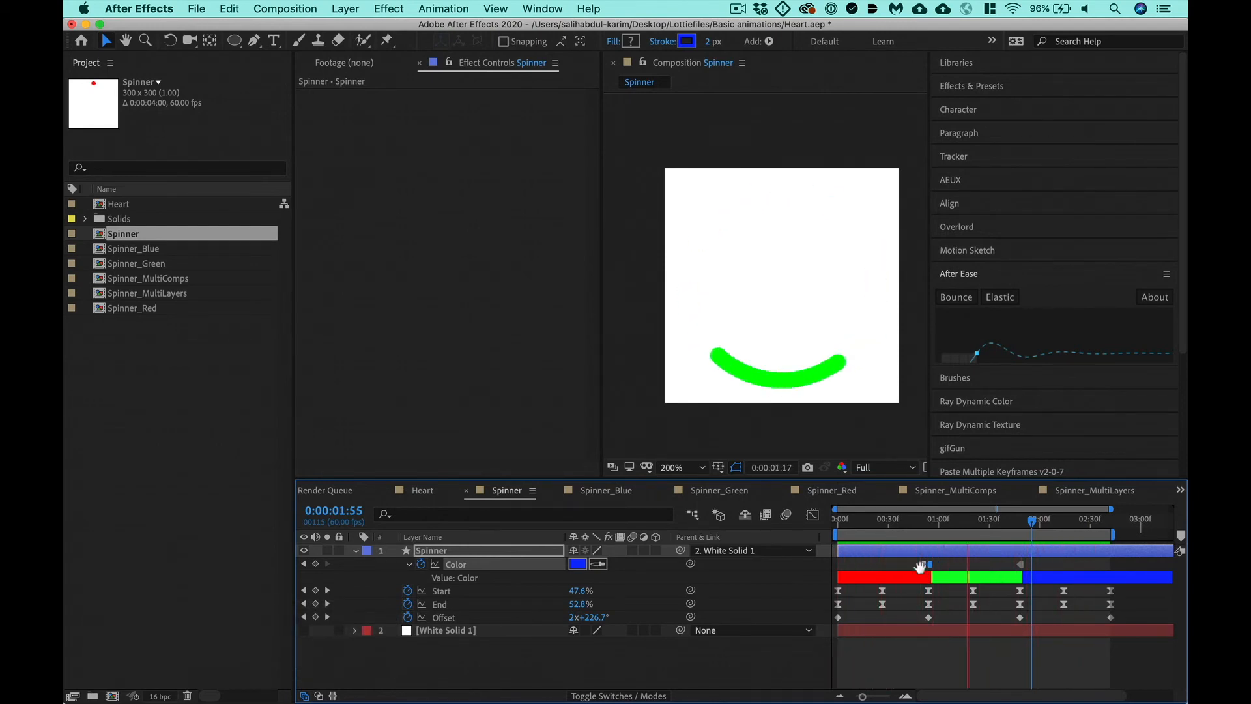
pyautogui.hotkey('ctrl', 's')
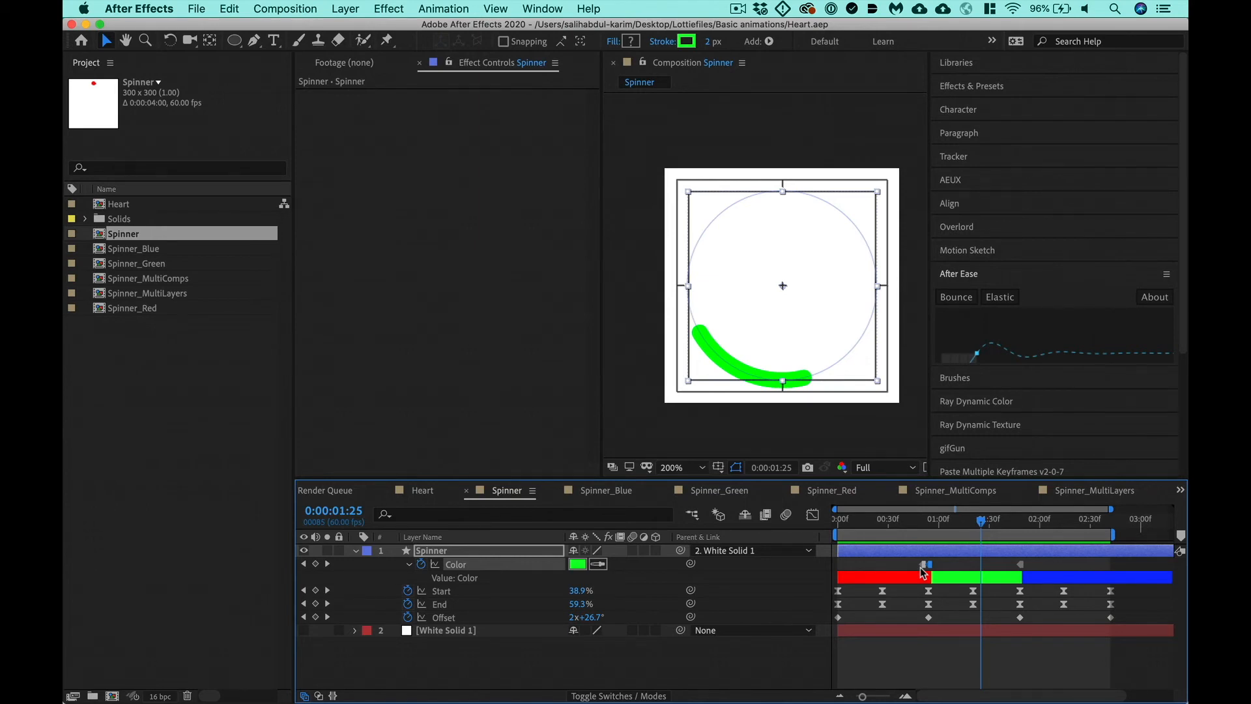
pyautogui.click(531, 676)
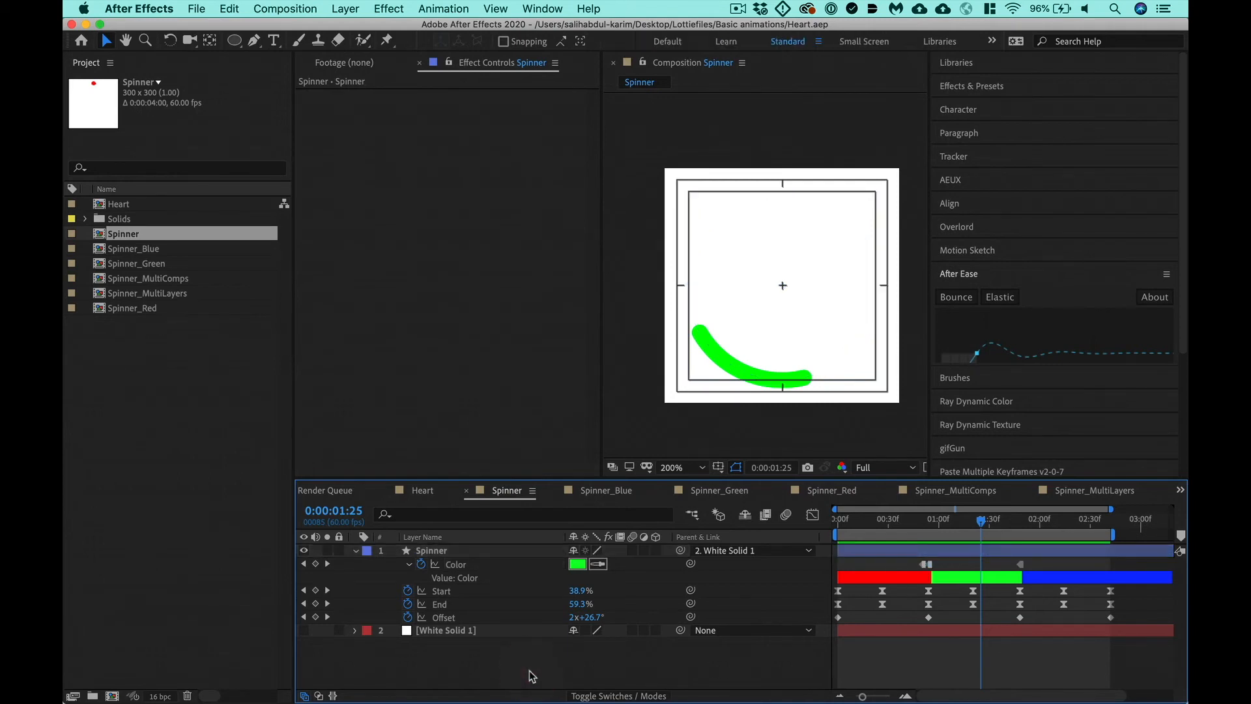
# - Resize the Spinner composition to 30 x 30 px
pyautogui.press('super+k')
pyautogui.click(296, 250)
pyautogui.write('30')
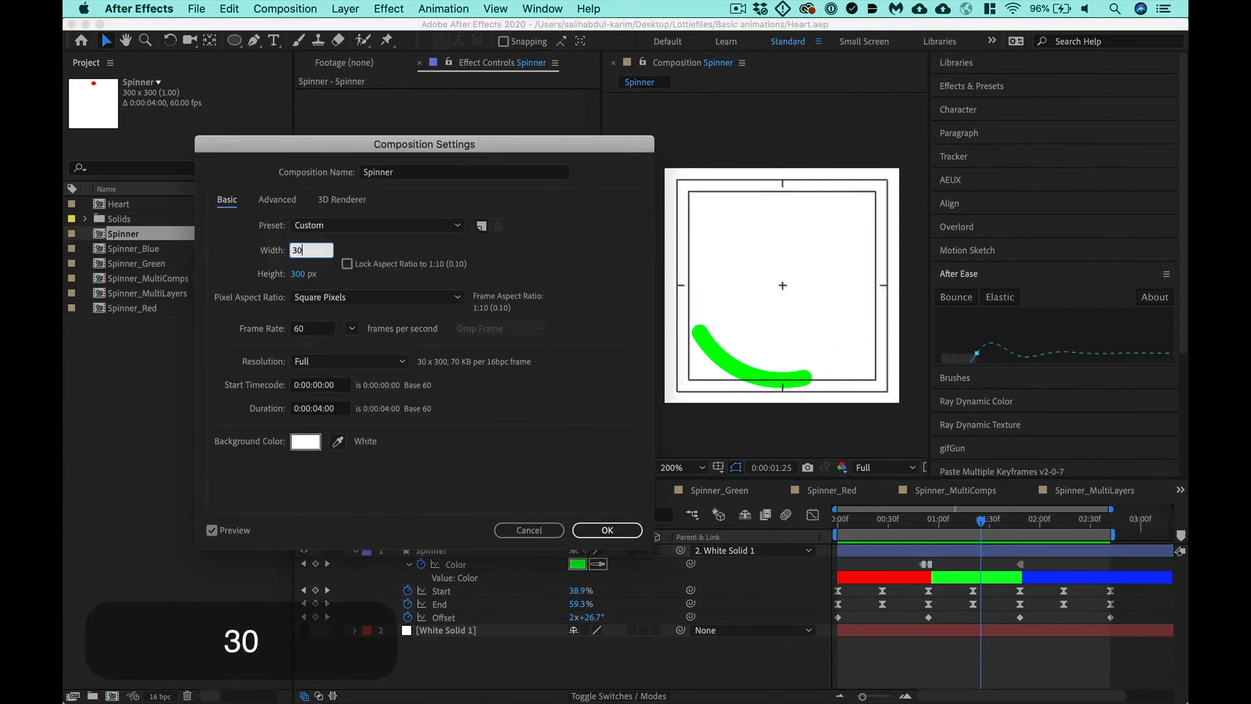
pyautogui.press('Tab')
pyautogui.write('30')
pyautogui.press('Return')
# - Fit the White Solid 1 parent layer to the Spinner composition, delete the solid, and save the project
pyautogui.click(512, 628)
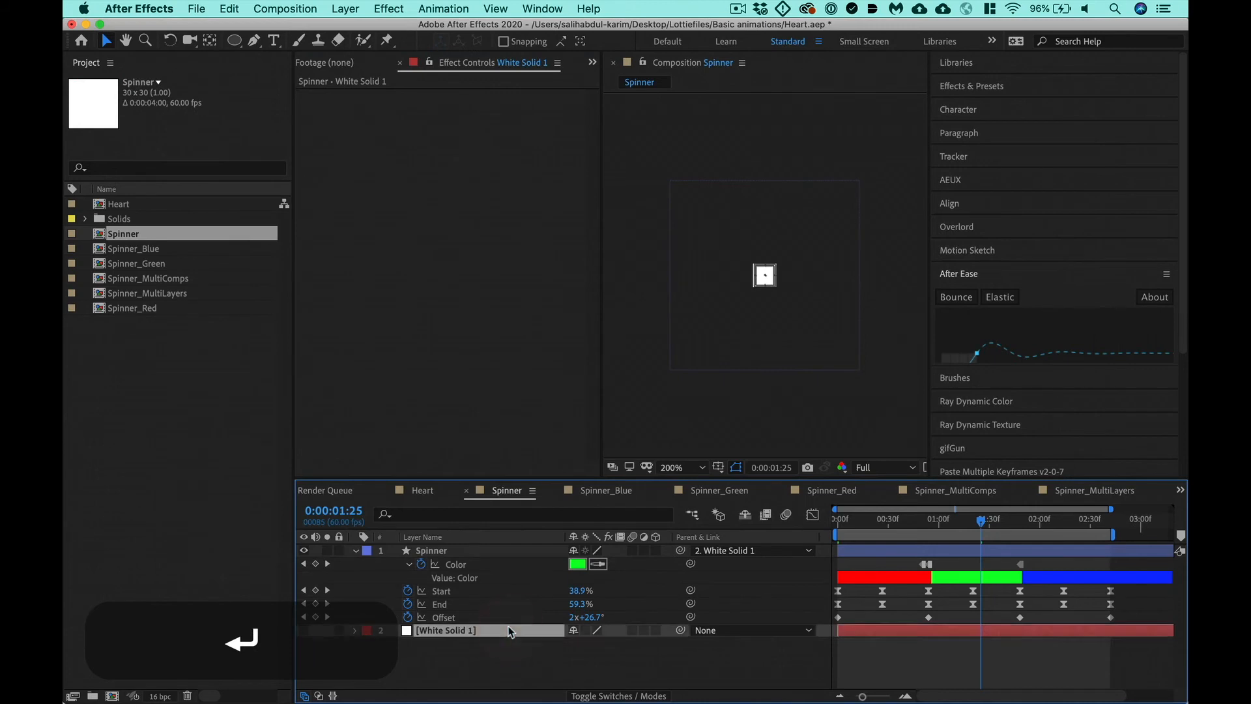
pyautogui.press('alt+super+f')
pyautogui.press('BackSpace')
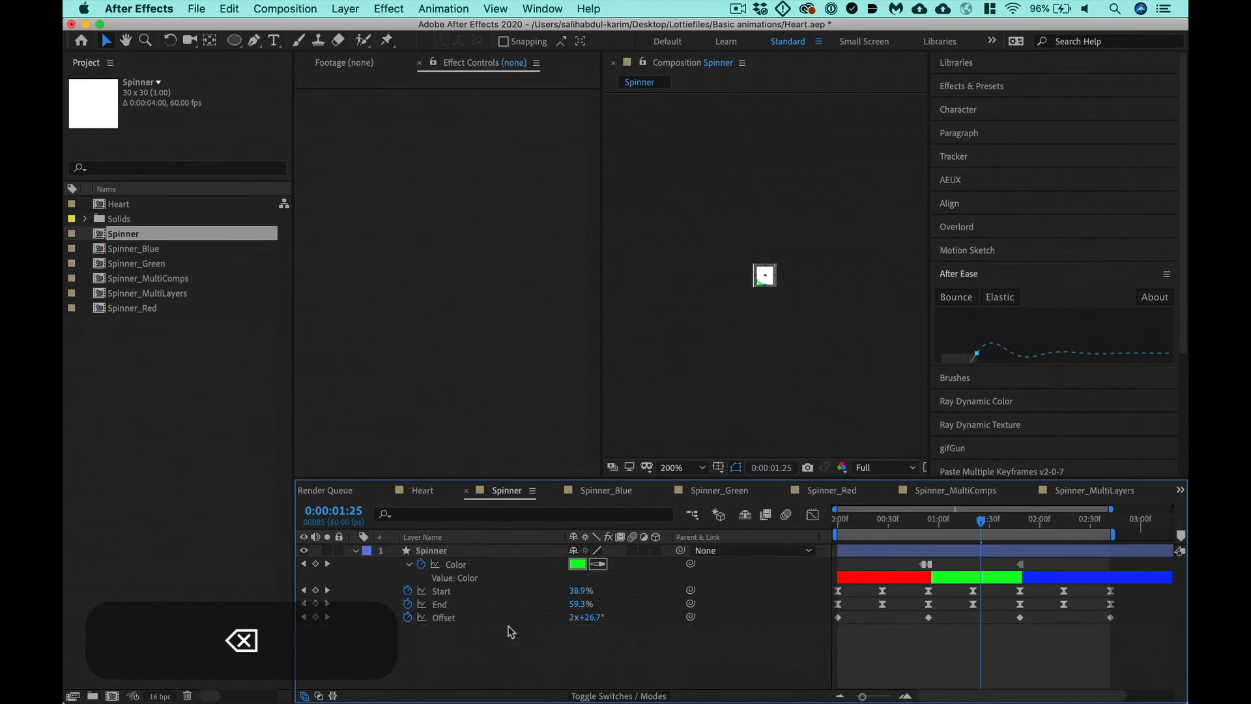
pyautogui.press('super+equal')
pyautogui.press('super+equal')
pyautogui.press('super+s')
# - Open the Spinner_Blue composition and set its size to 30 x 30 px
pyautogui.doubleClick(150, 252)
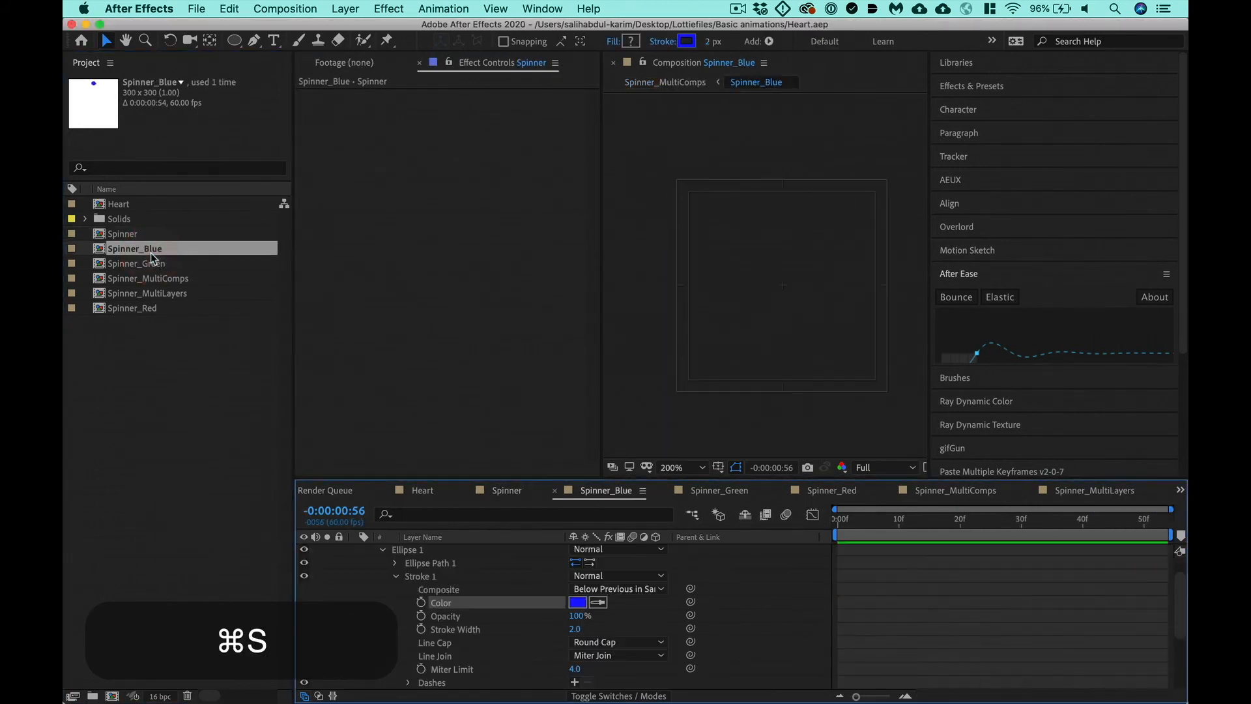
pyautogui.press('super+k')
pyautogui.doubleClick(301, 251)
pyautogui.write('300')
pyautogui.press('Tab')
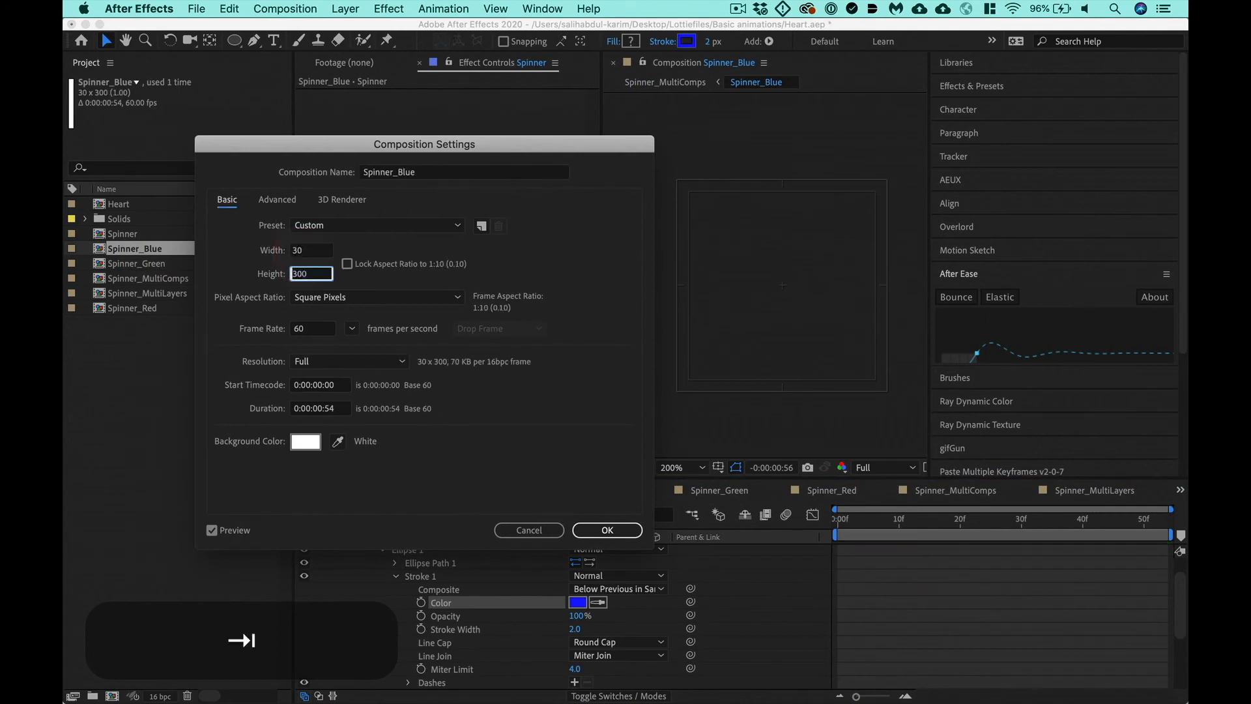
pyautogui.write('30')
pyautogui.press('Return')
# - In Spinner_Blue, fit the White Solid 1 parent layer to the composition and delete it
pyautogui.press('u')
pyautogui.press('shift+super+a')
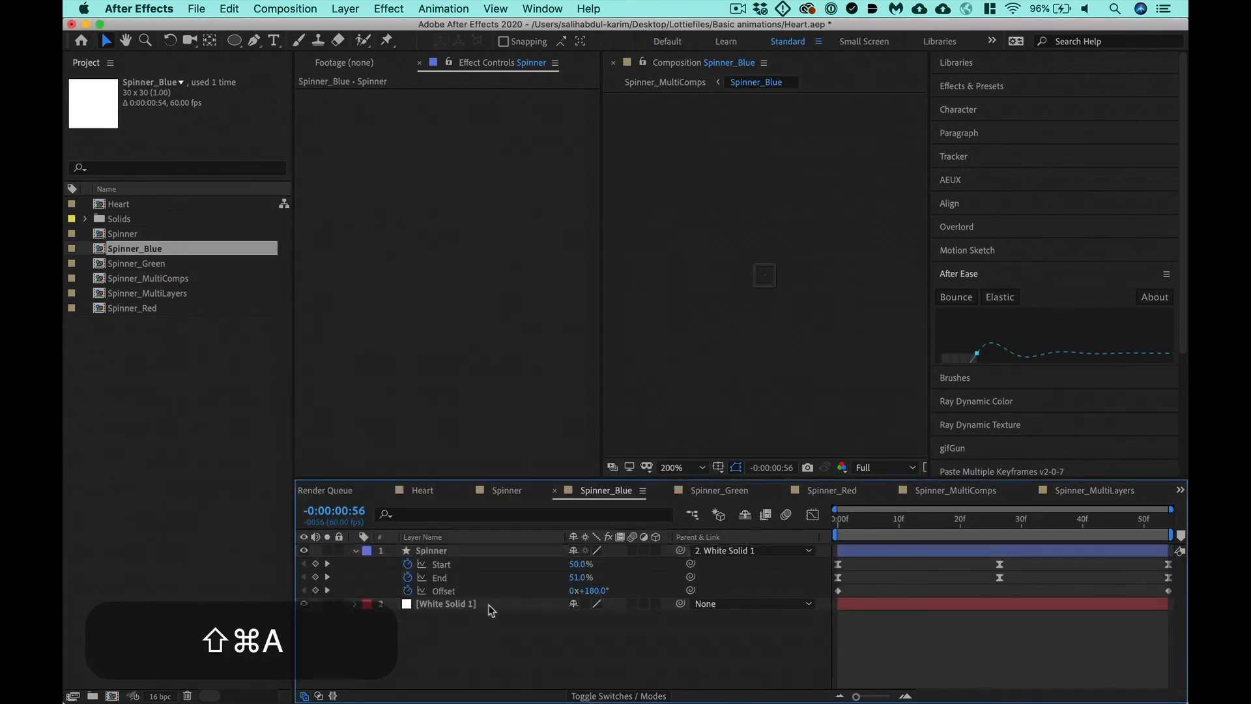
pyautogui.click(489, 604)
pyautogui.press('alt+super+f')
pyautogui.press('BackSpace')
# - Open the Spinner_Green composition and set its size to 30 x 30 px
pyautogui.doubleClick(154, 263)
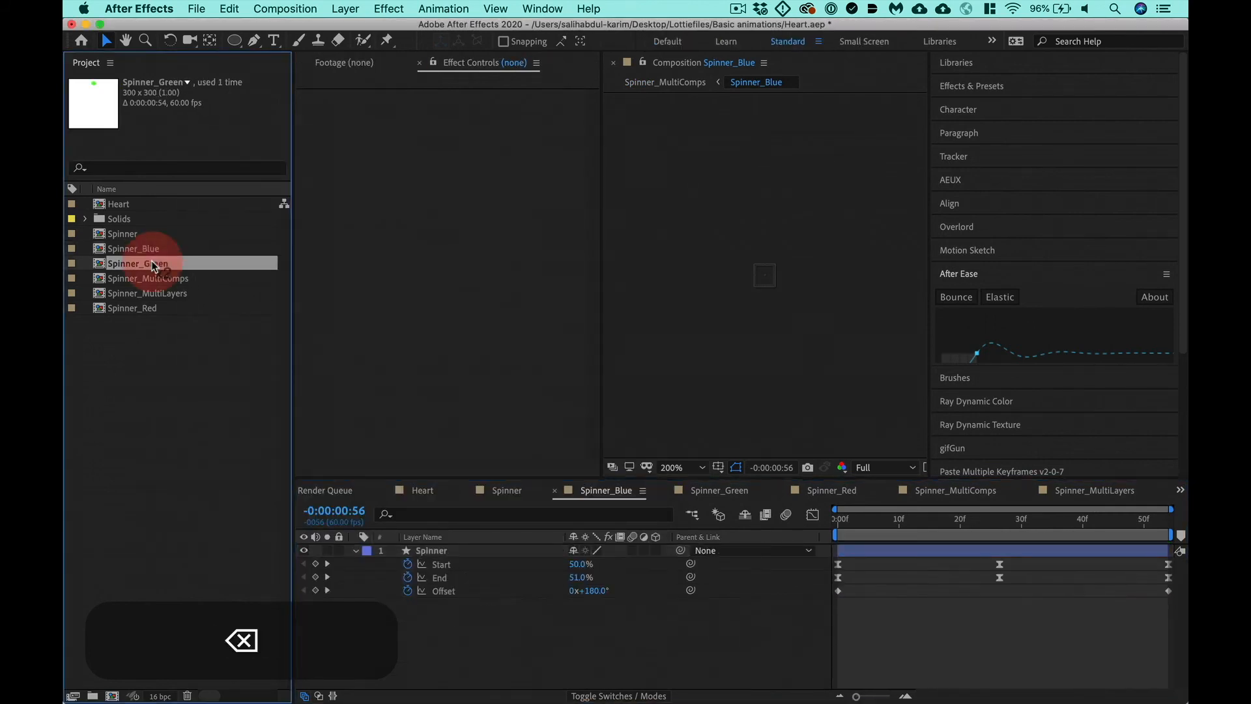
pyautogui.press('super+k')
pyautogui.click(304, 251)
pyautogui.write('30')
pyautogui.press('Tab')
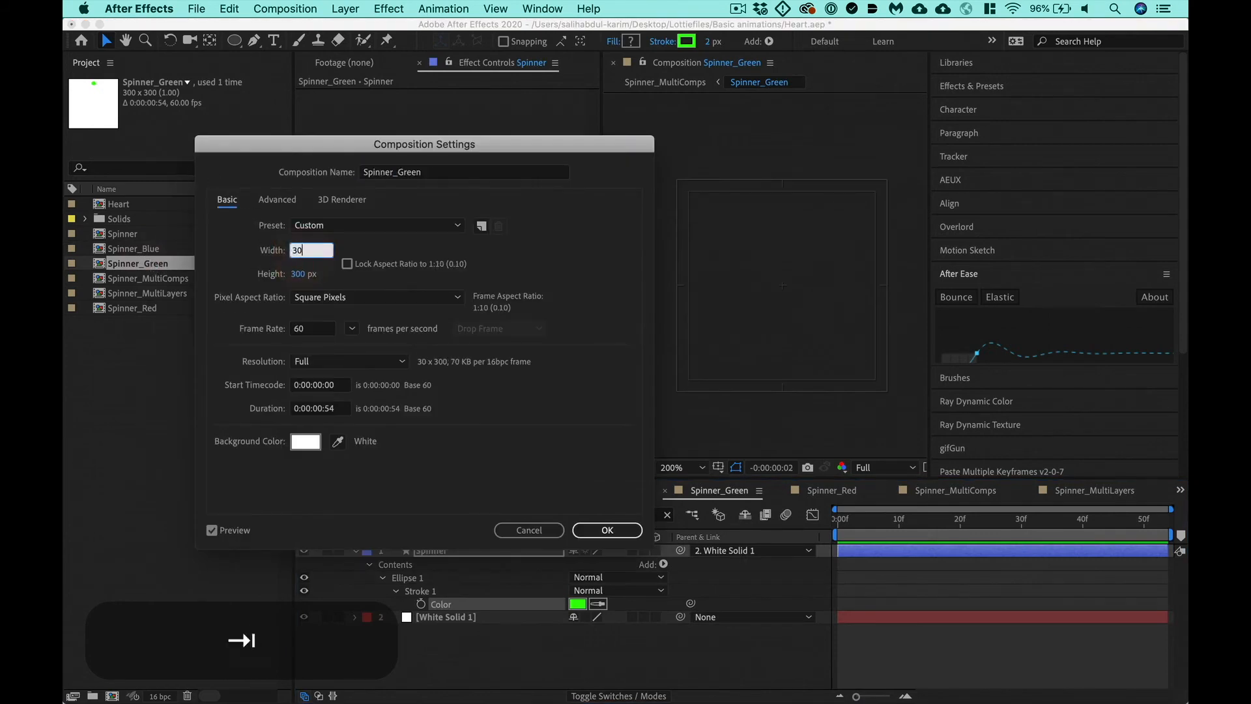
pyautogui.write('30')
pyautogui.press('Return')
# - In Spinner_Green, fit the White Solid 1 parent layer to the composition and delete it
pyautogui.click(488, 616)
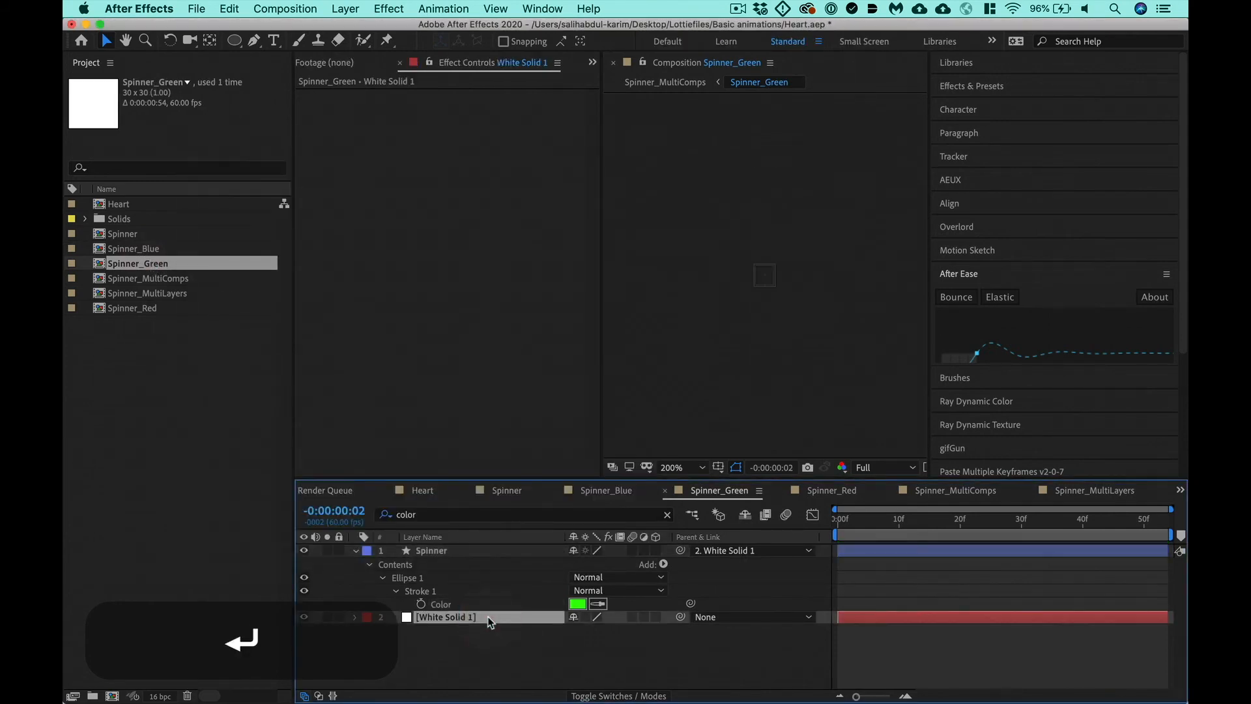
pyautogui.press('alt+super+f')
pyautogui.press('BackSpace')
# - Set the Spinner_Red composition to 30 x 30 px, and delete its White Solid 1 parent layer once it is fitted to the new size
pyautogui.doubleClick(173, 278)
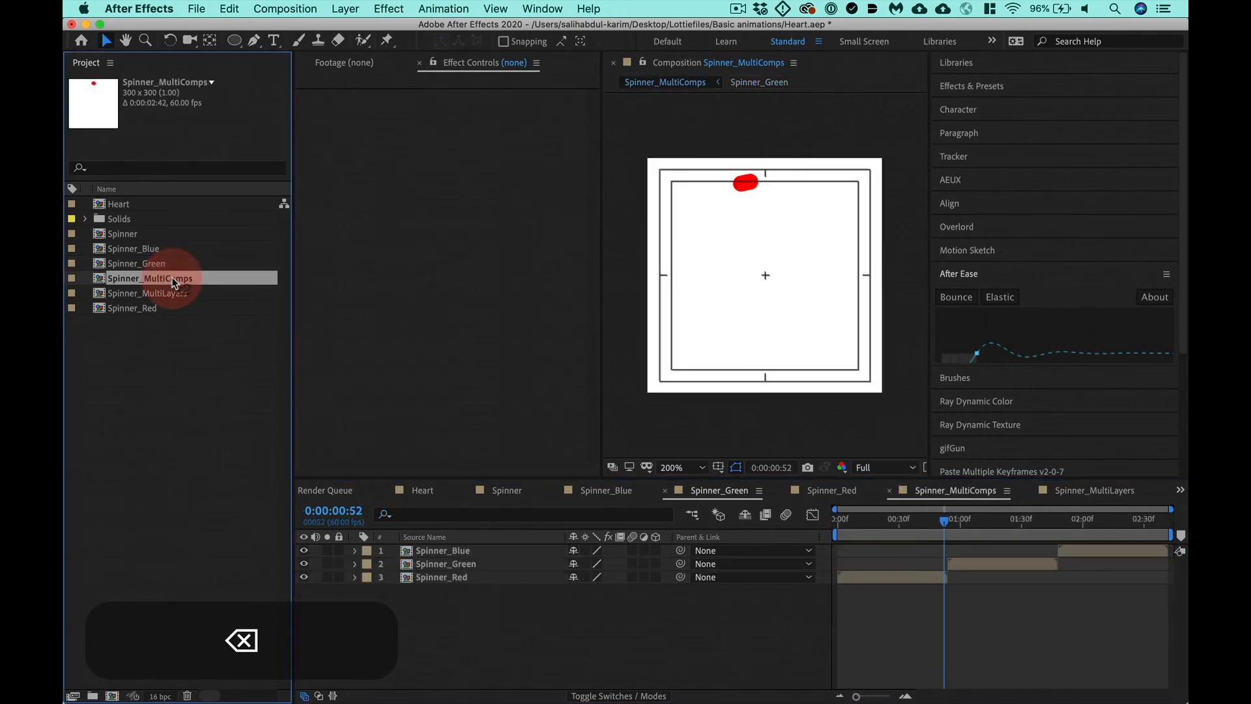
pyautogui.doubleClick(477, 577)
pyautogui.press('super+k')
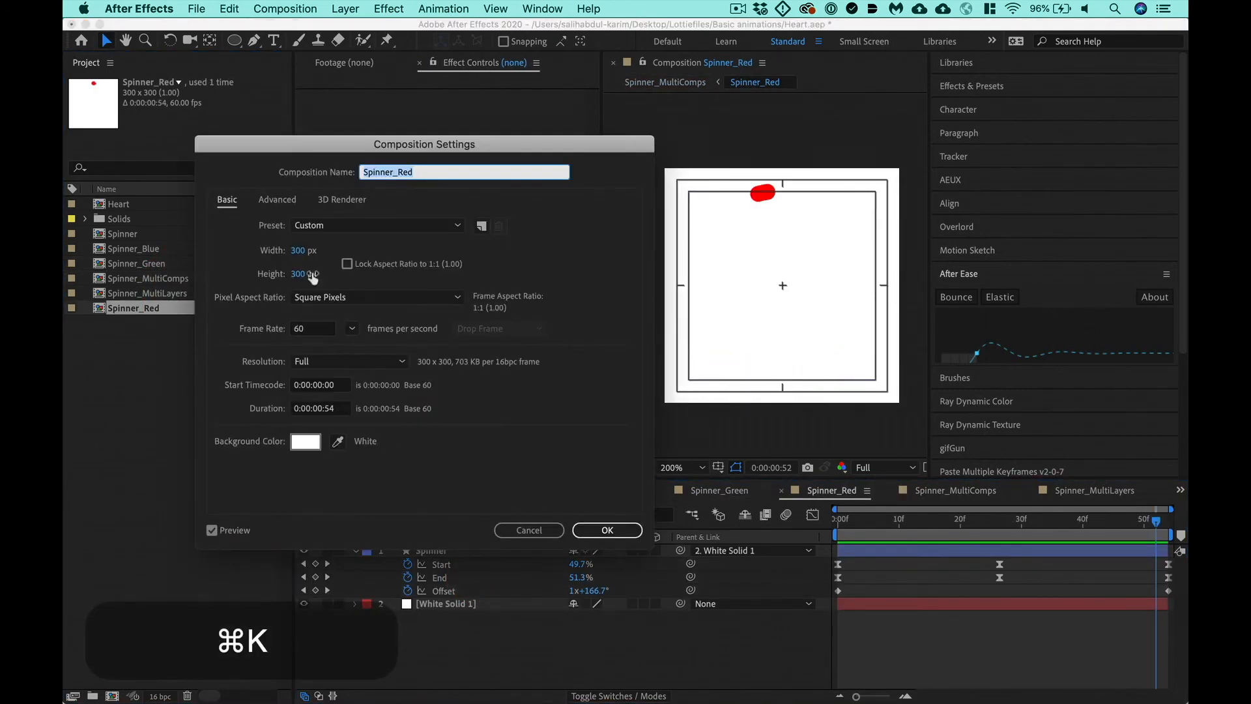
pyautogui.click(303, 254)
pyautogui.write('30')
pyautogui.press('Tab')
pyautogui.write('30')
pyautogui.press('Return')
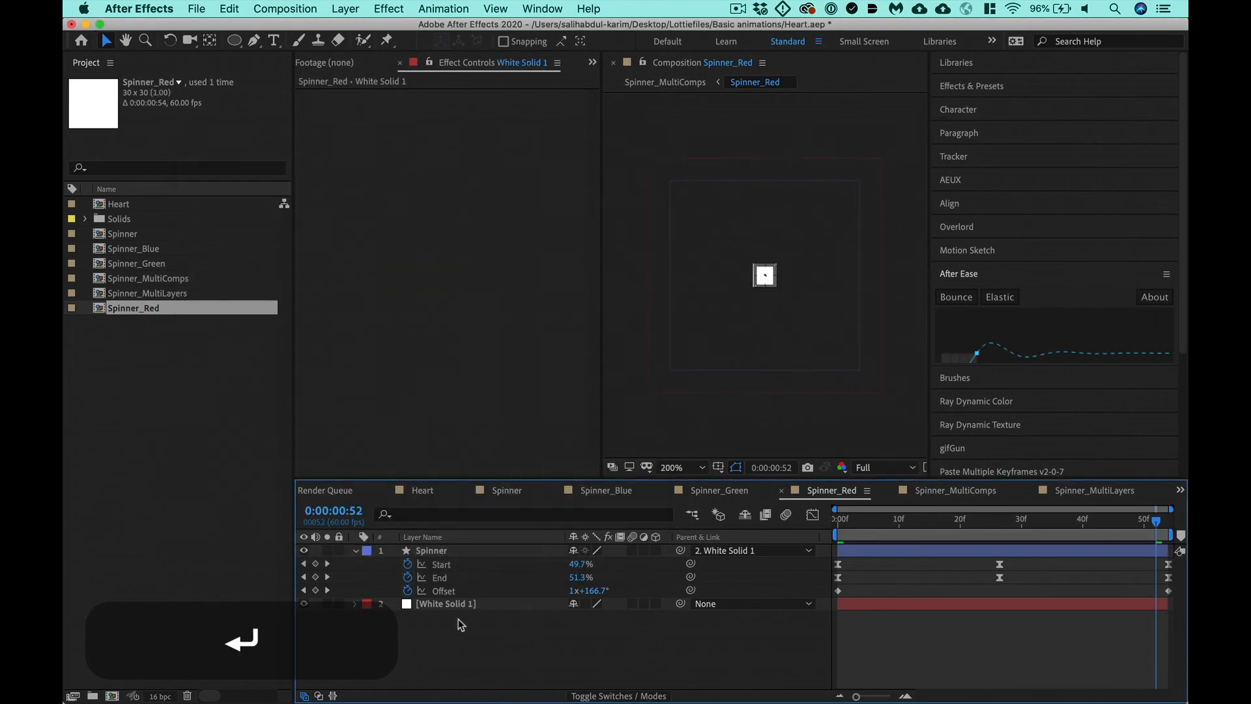
pyautogui.click(455, 604)
pyautogui.press('BackSpace')
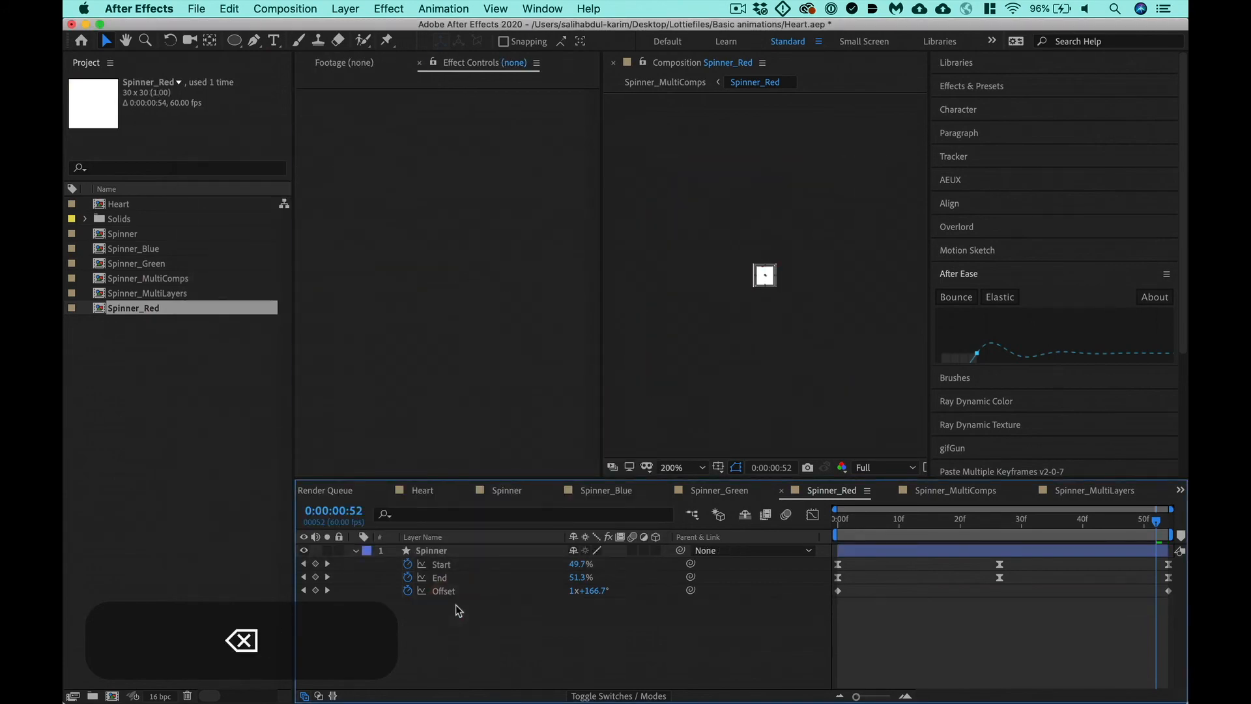
# - Open the Spinner_MultiComps composition and set its size to 30 x 30 px
pyautogui.doubleClick(160, 276)
pyautogui.press('super+k')
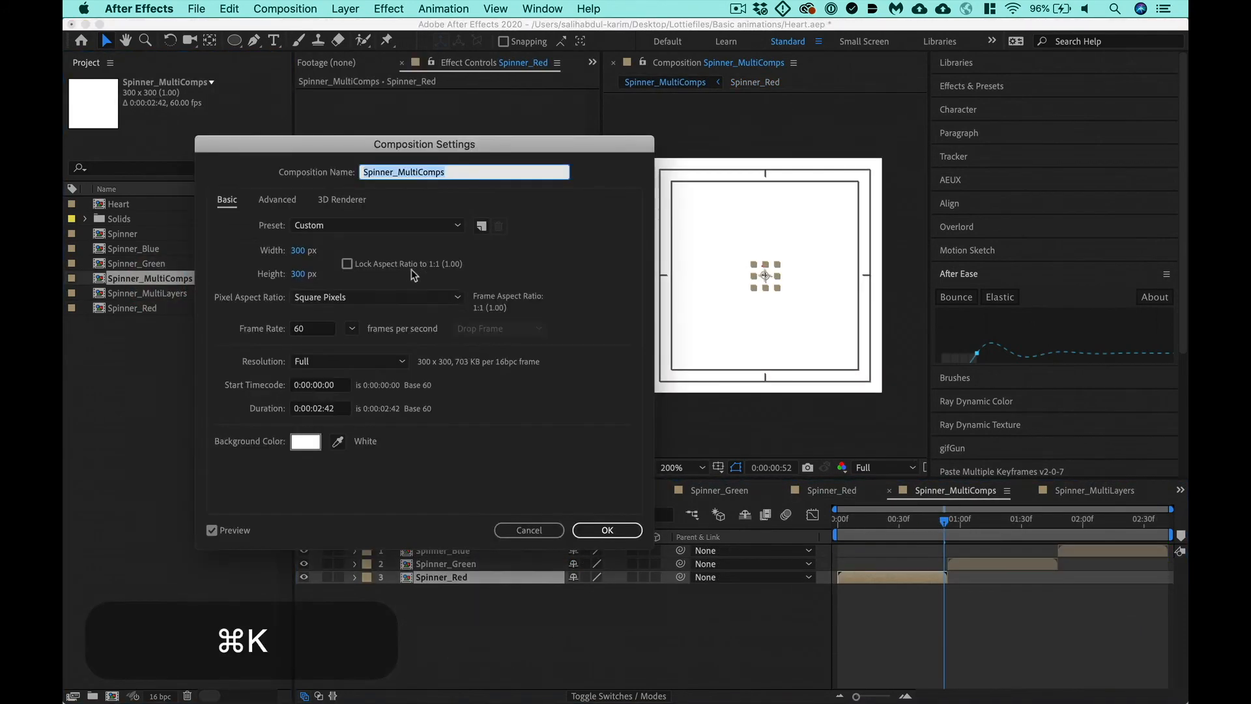
pyautogui.click(314, 254)
pyautogui.write('30')
pyautogui.press('Tab')
pyautogui.write('4')
pyautogui.press('Return')
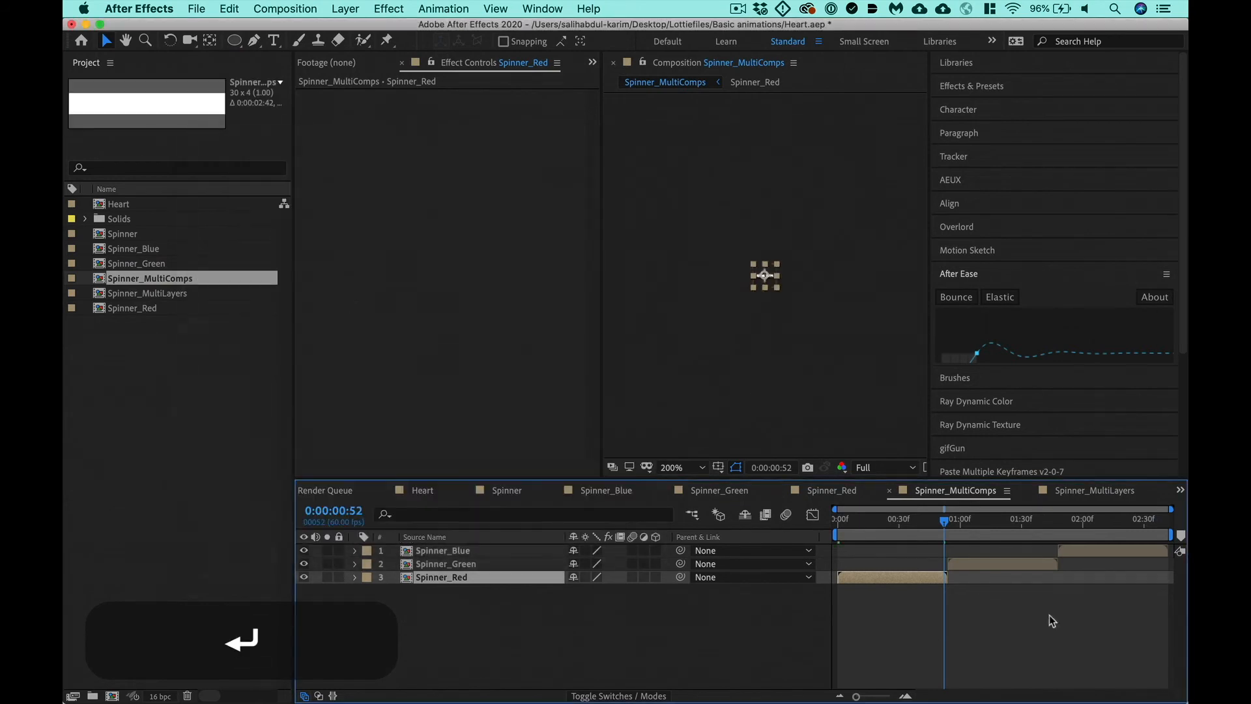
pyautogui.press('super+k')
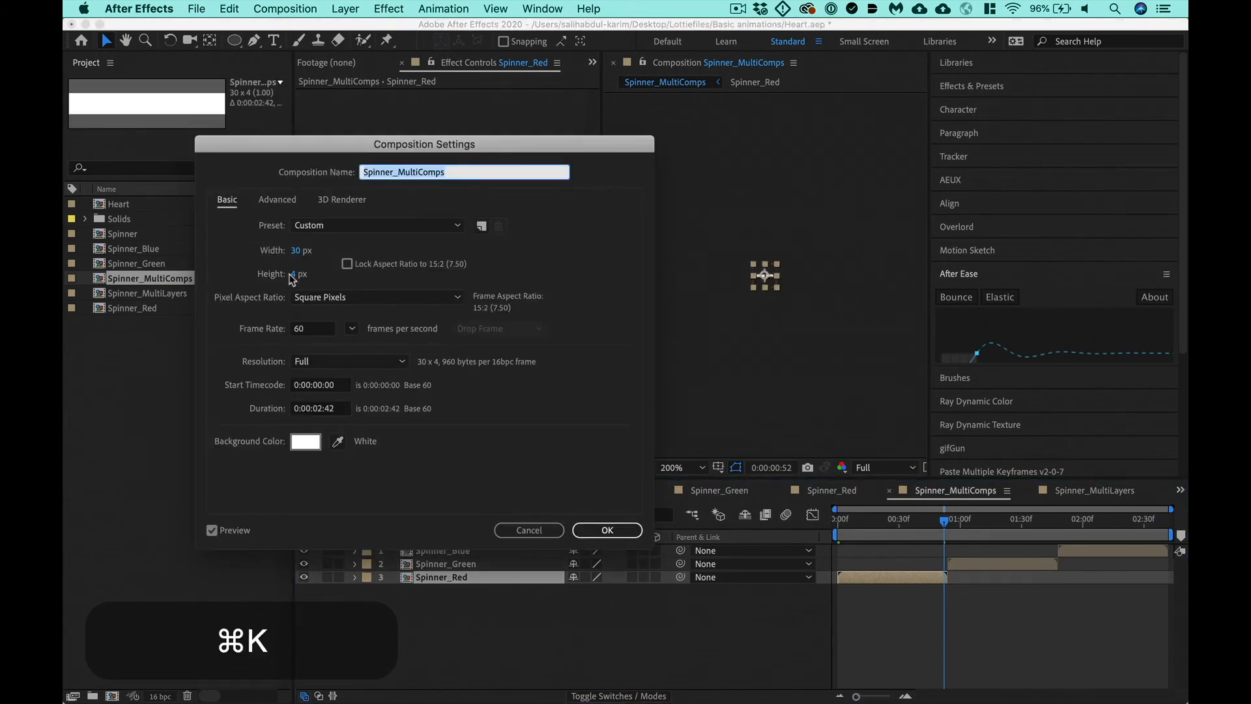
pyautogui.click(292, 273)
pyautogui.write('30')
pyautogui.press('Return')
# - Preview the resized Spinner_MultiComps animation at 400% magnification and save the project
pyautogui.press('=')
pyautogui.press('=')
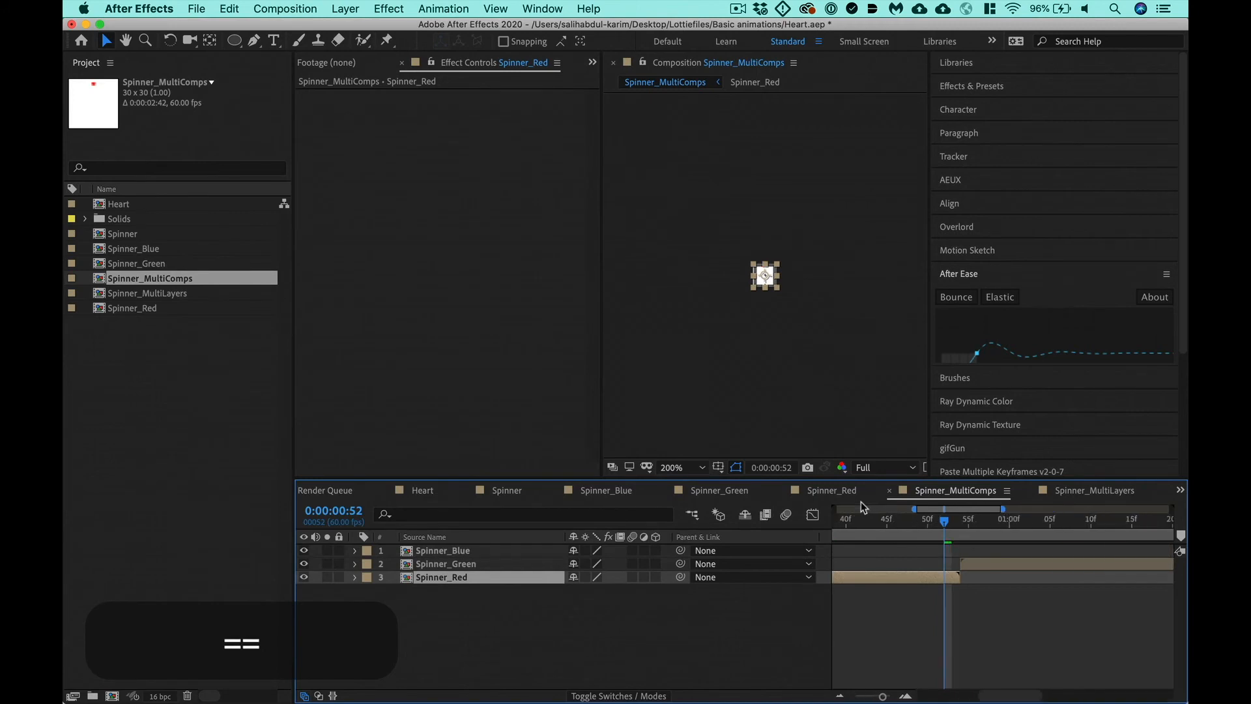
pyautogui.press('super+equal')
pyautogui.hotkey('ctrl', '0')
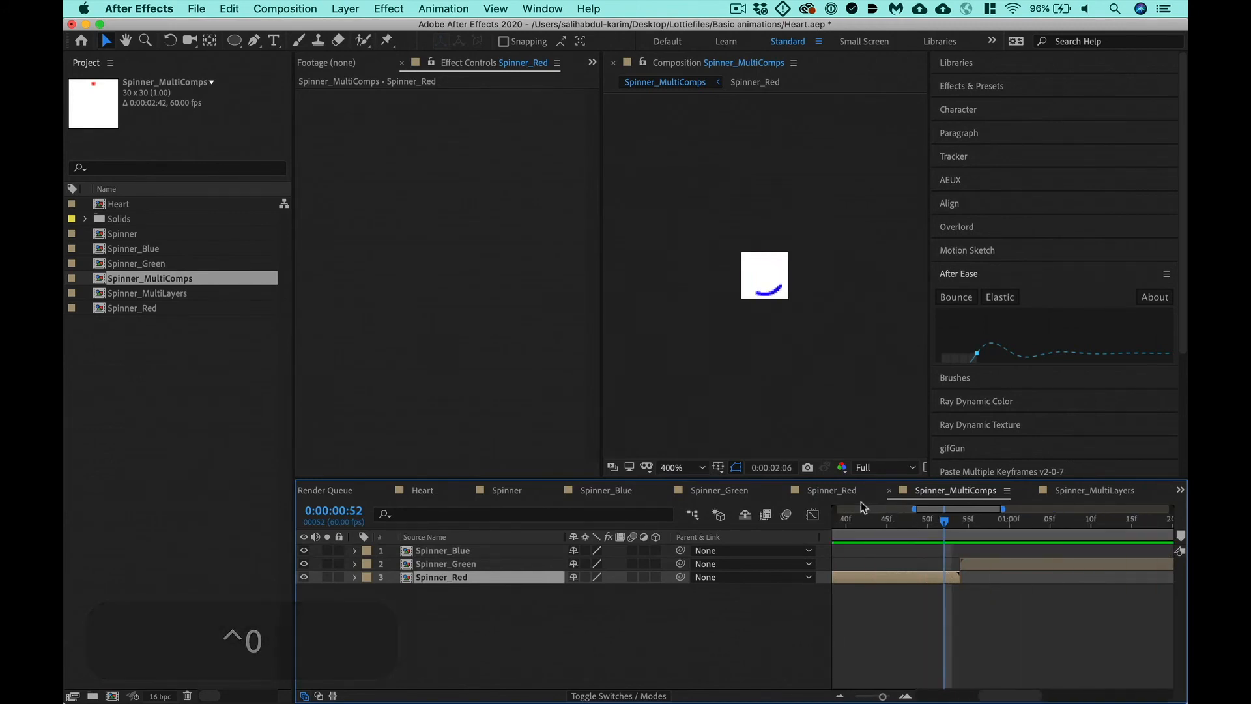
pyautogui.press('super+s')
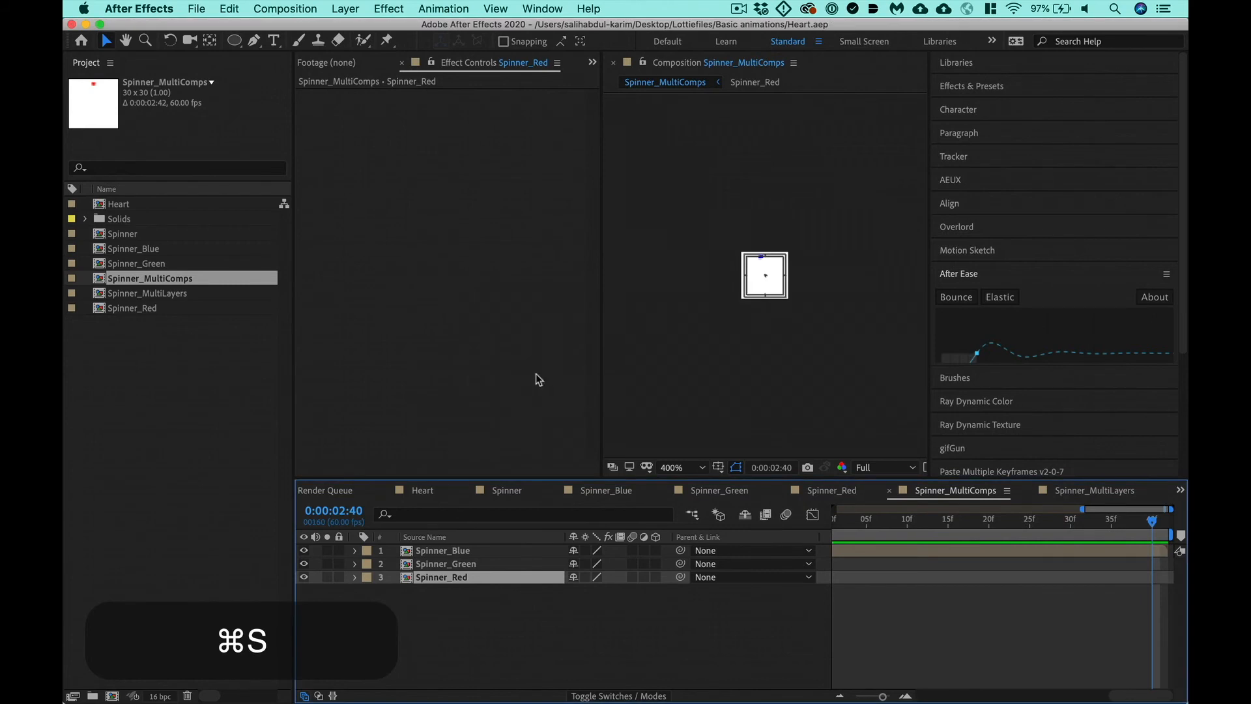
# - Check the width and height in the composition settings of Spinner, Spinner_Blue, Spinner_Green and Spinner_MultiComps
pyautogui.doubleClick(127, 234)
pyautogui.press('super+k')
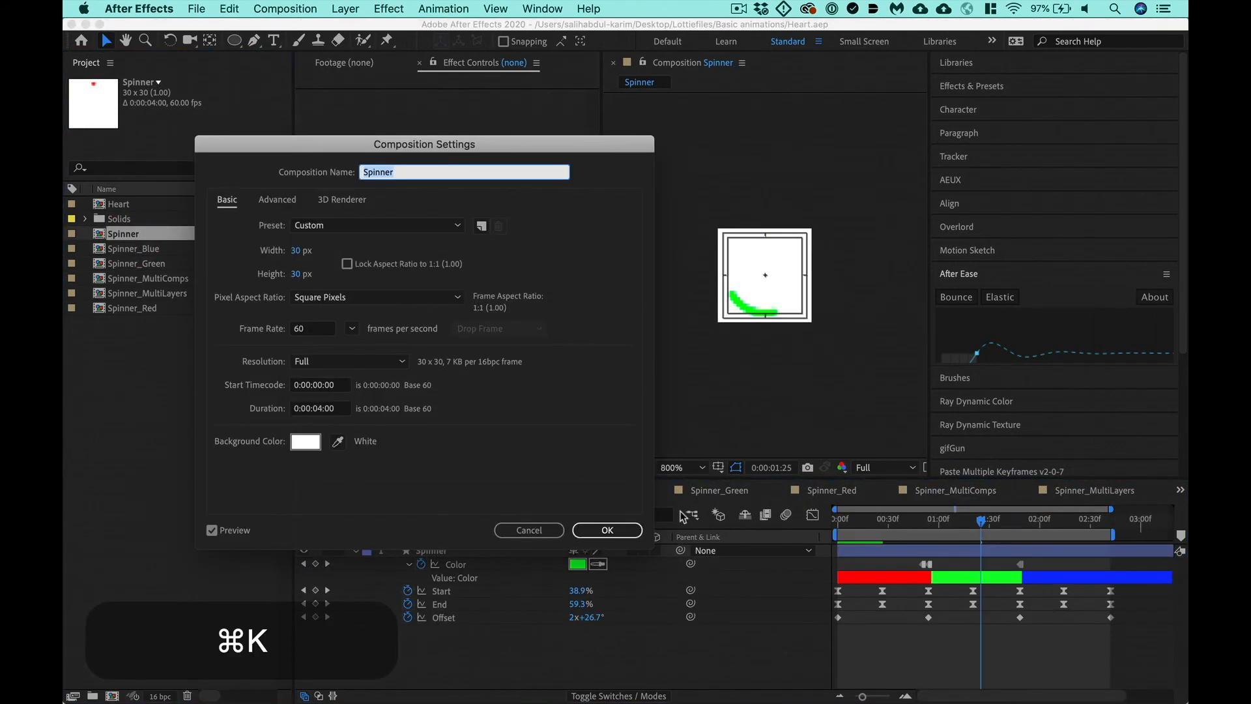
pyautogui.press('Escape')
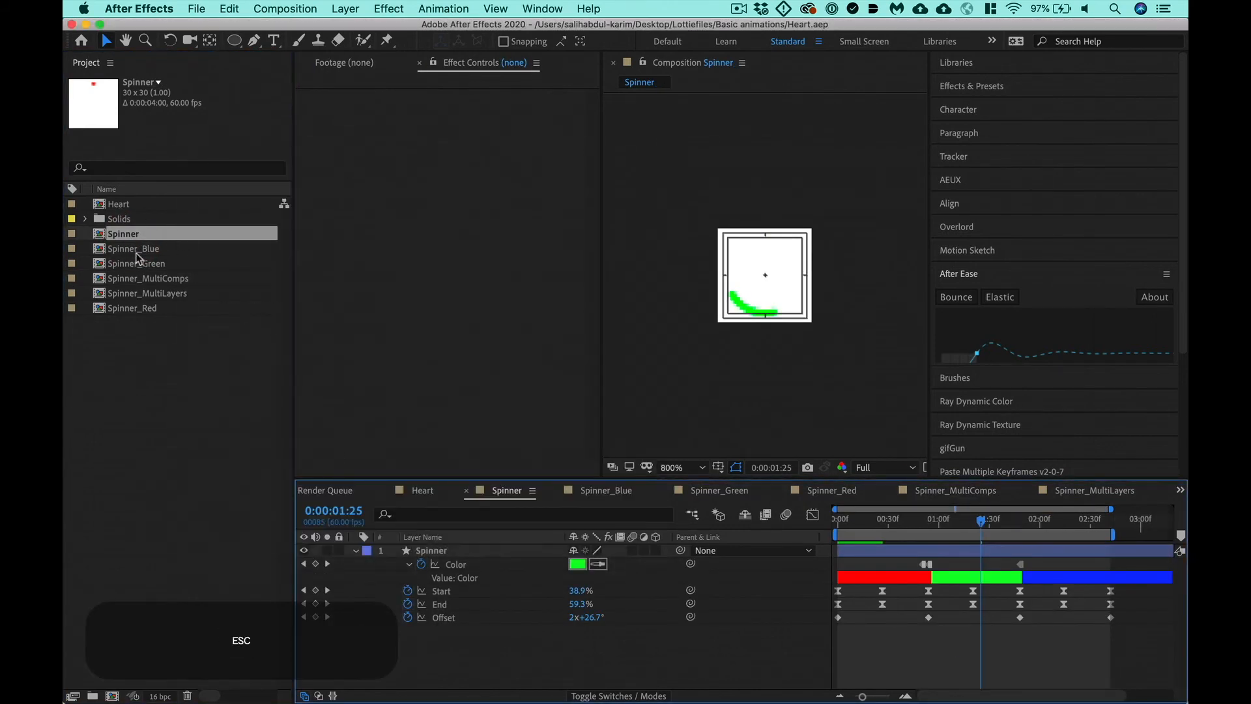
pyautogui.doubleClick(136, 249)
pyautogui.press('super+k')
pyautogui.press('Escape')
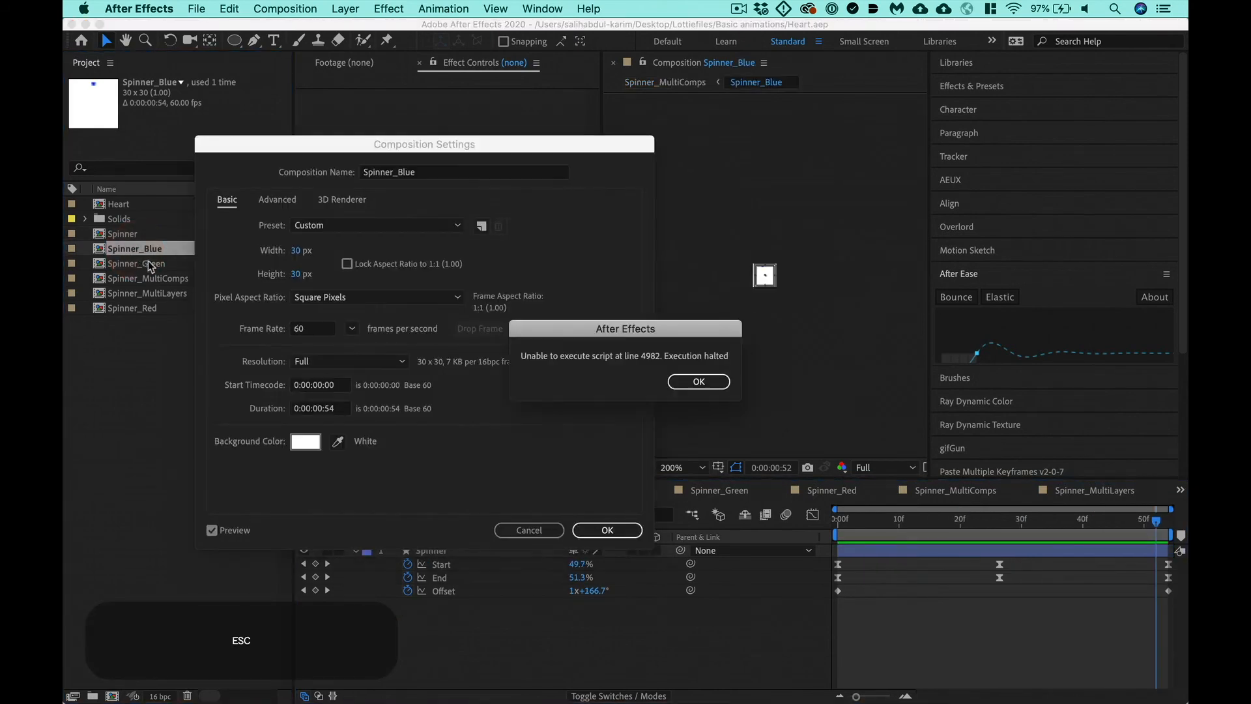
pyautogui.press('Return')
pyautogui.press('Escape')
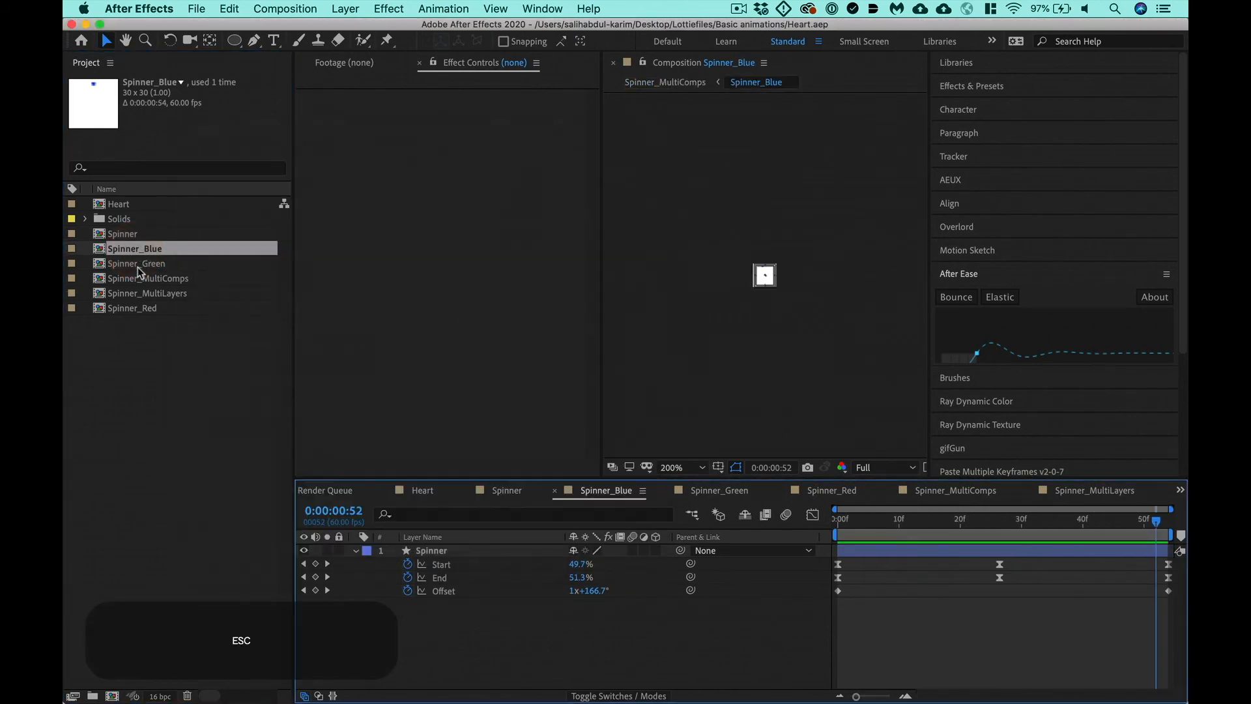
pyautogui.doubleClick(139, 263)
pyautogui.press('super+k')
pyautogui.press('Escape')
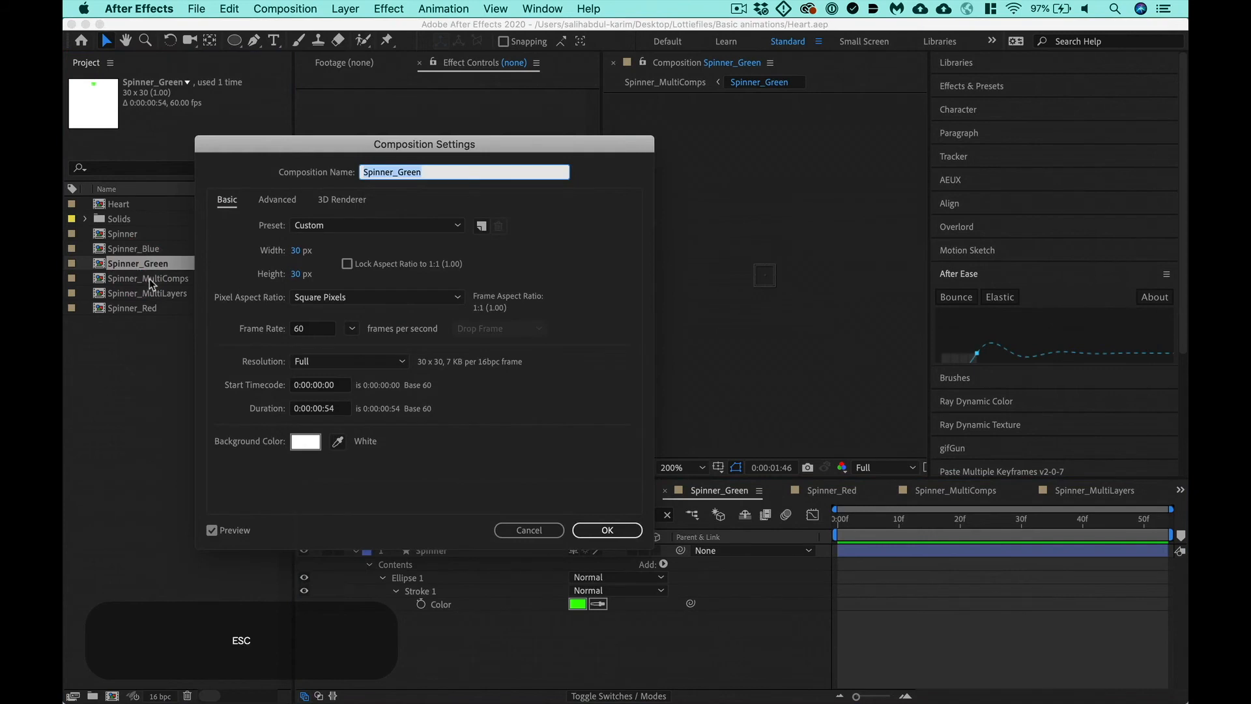
pyautogui.doubleClick(139, 278)
pyautogui.press('super+k')
pyautogui.press('Escape')
# - Resize the Spinner_MultiLayers composition to 30 x 30 px and scrub its time to 0:00:01:08
pyautogui.doubleClick(145, 295)
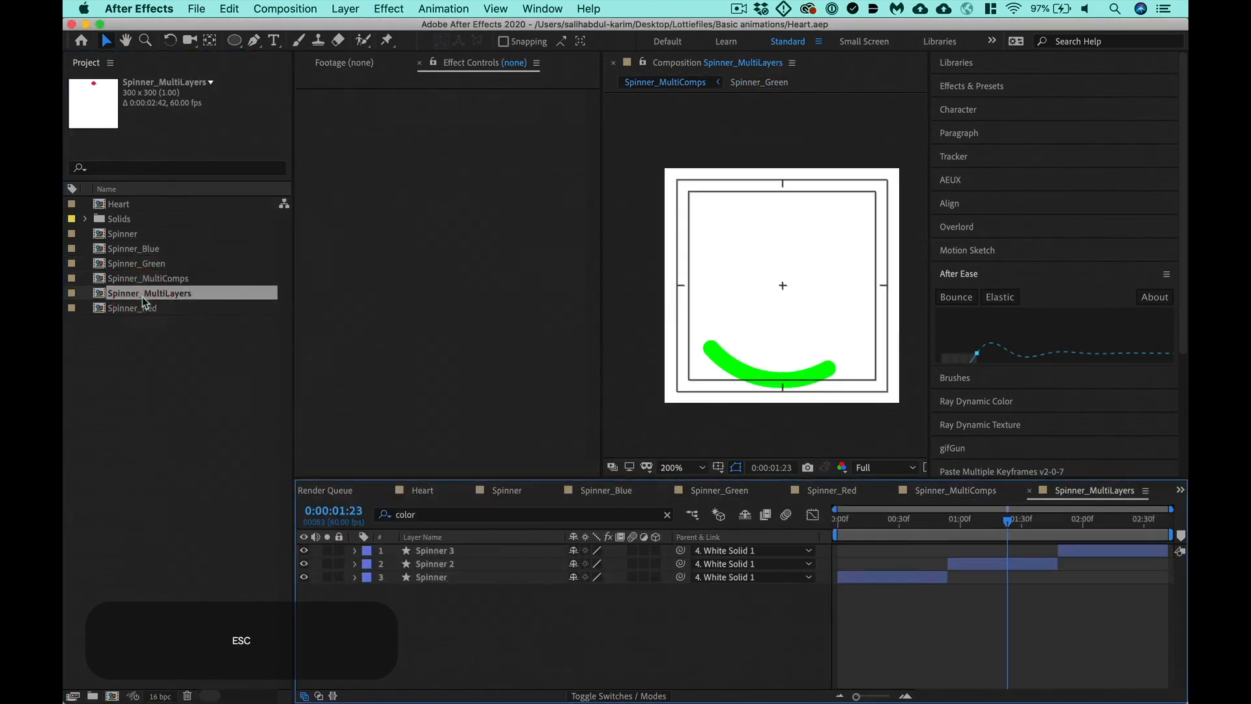
pyautogui.press('super+k')
pyautogui.click(300, 251)
pyautogui.write('30')
pyautogui.press('Tab')
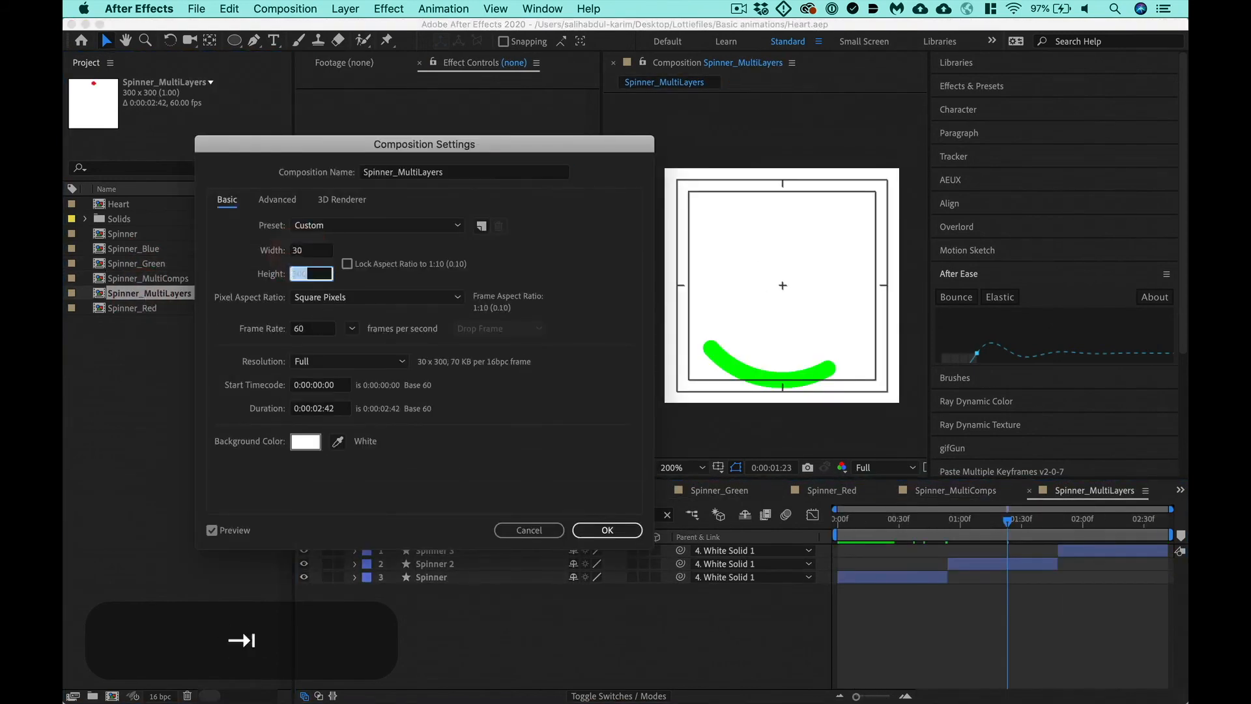
pyautogui.write('30')
pyautogui.press('Return')
pyautogui.click(493, 642)
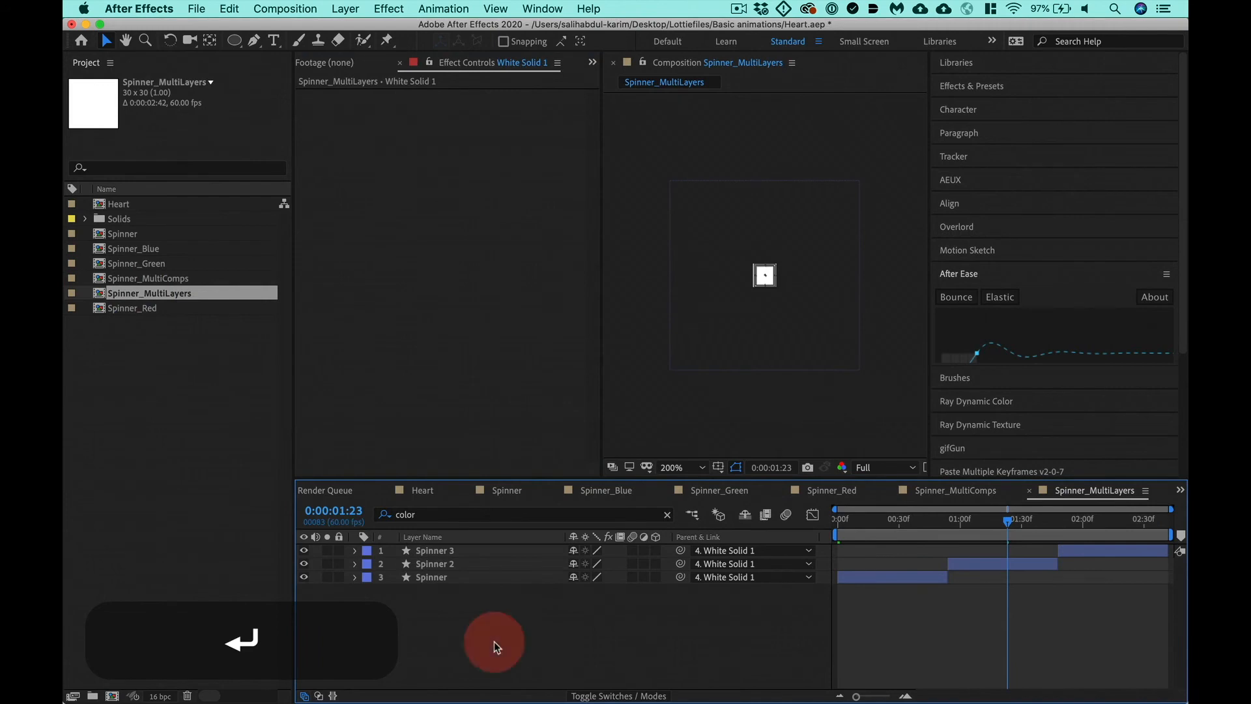
pyautogui.moveTo(989, 525)
pyautogui.mouseDown()
pyautogui.moveTo(890, 527)
pyautogui.moveTo(990, 528)
pyautogui.moveTo(977, 526)
pyautogui.mouseUp()
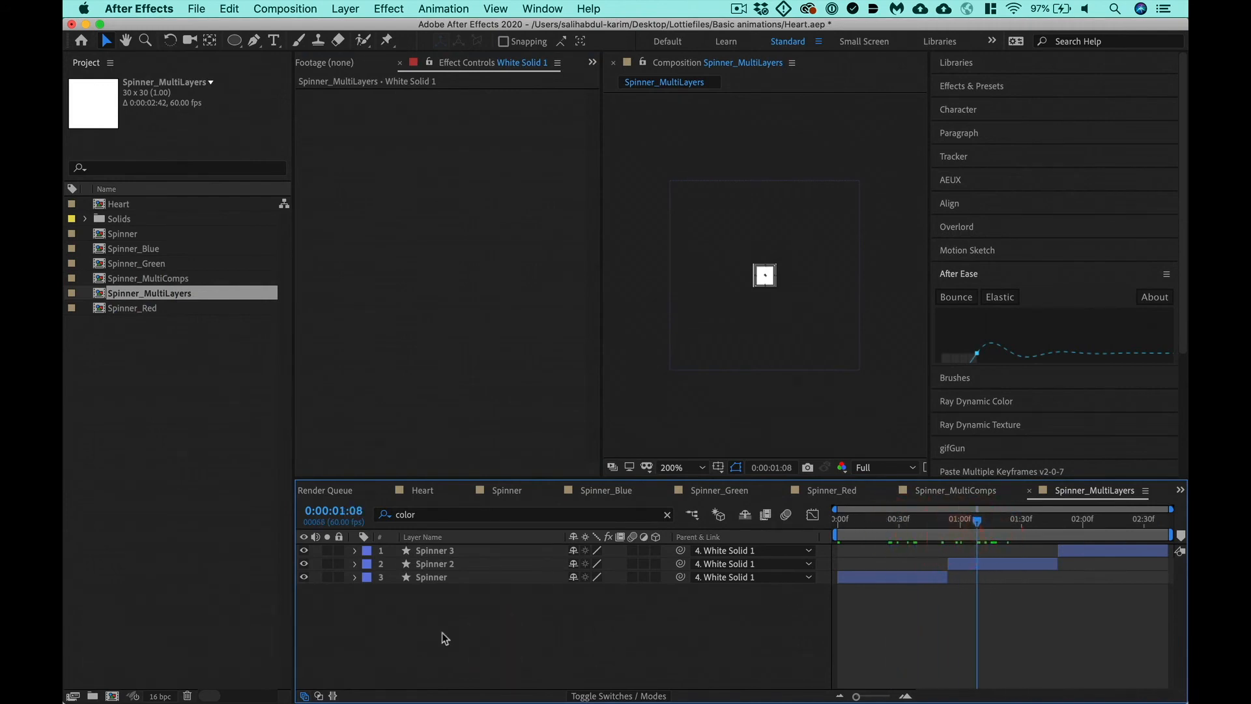
# - Clear the layer filter in Spinner_MultiLayers, delete the White Solid 1 layer and save the project
pyautogui.click(666, 514)
pyautogui.click(438, 594)
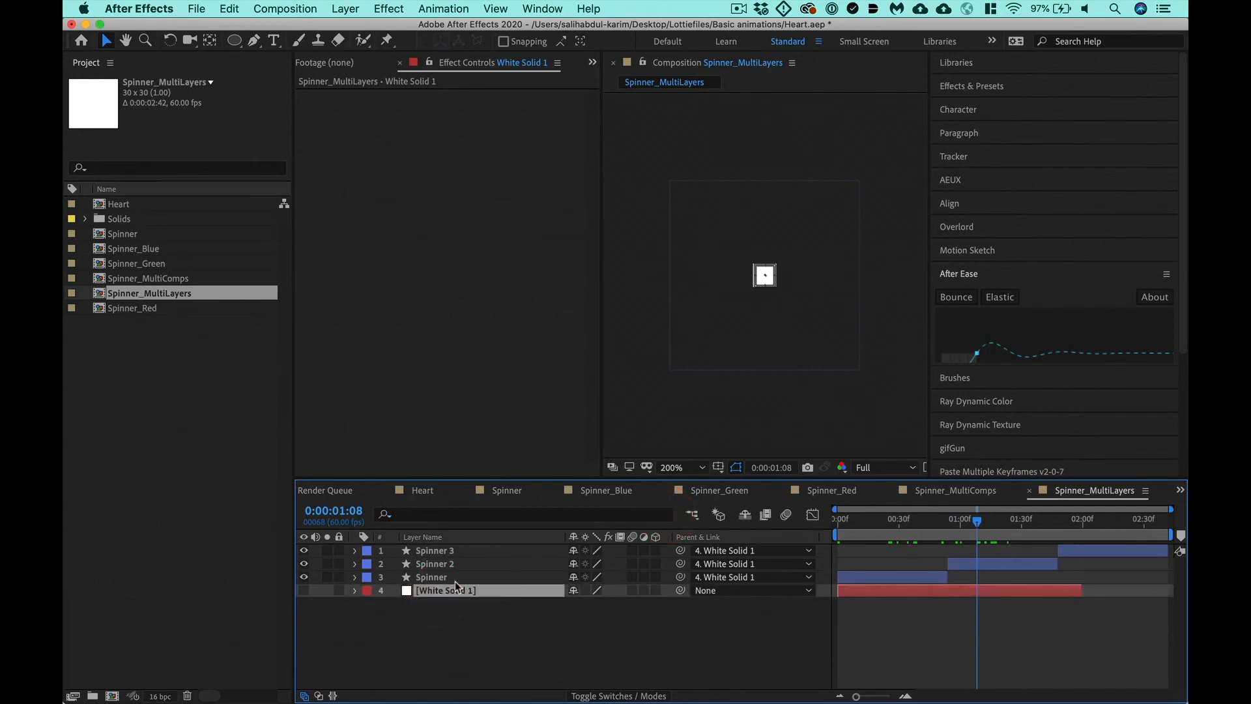
pyautogui.press('alt+super+f')
pyautogui.press('Delete')
pyautogui.press('super+s')
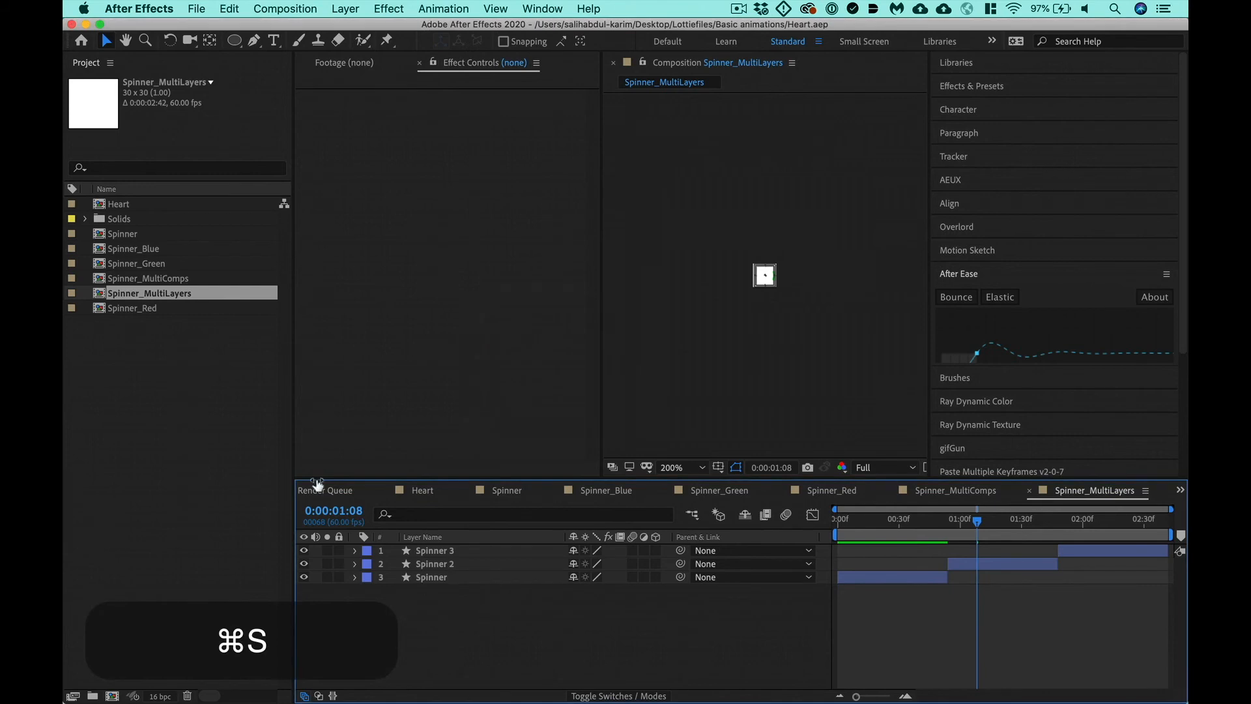
# - Preview the Spinner_Red, Spinner_MultiLayers and Spinner_MultiComps animations, viewing the last two at 800% magnification
pyautogui.doubleClick(152, 308)
pyautogui.hotkey('ctrl', '0')
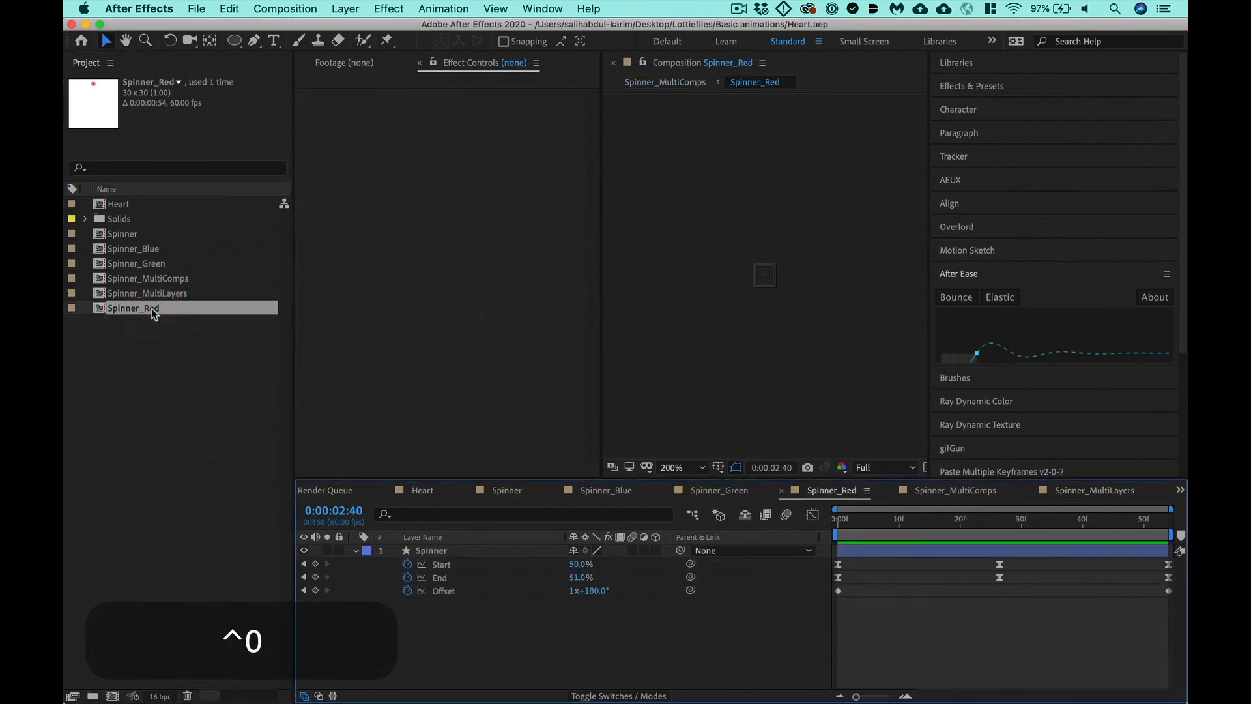
pyautogui.doubleClick(120, 293)
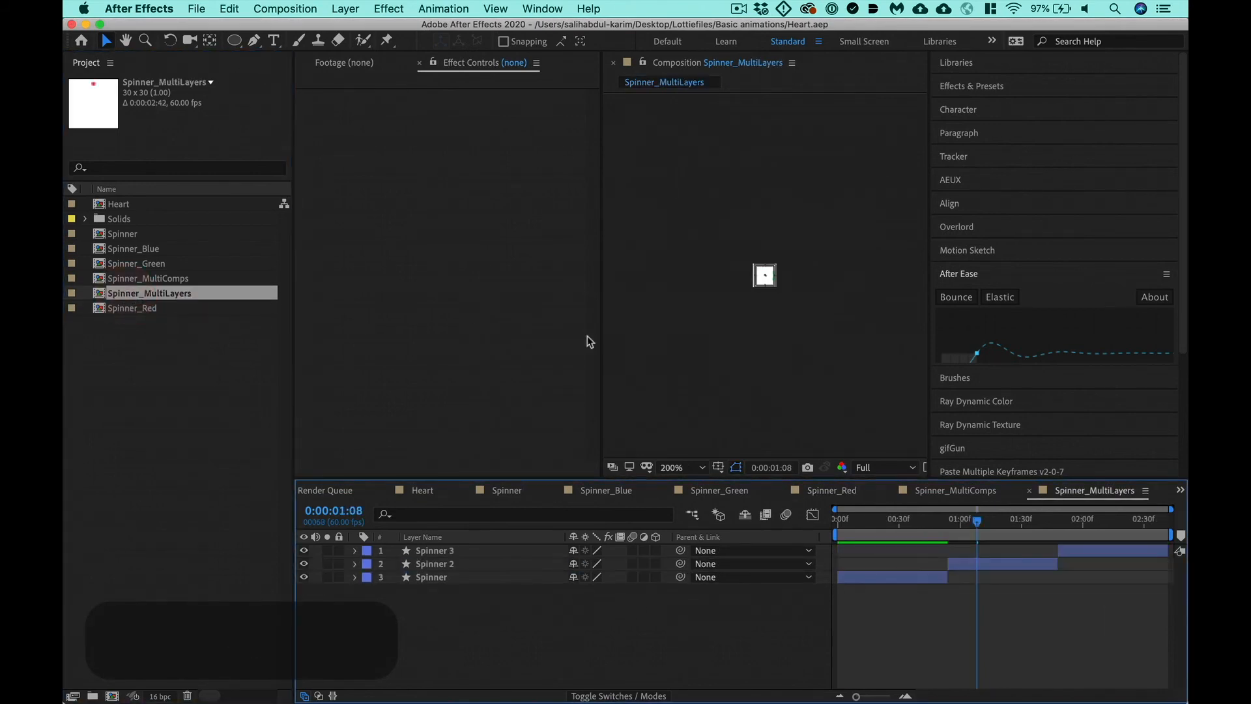
pyautogui.press('super+equal')
pyautogui.press('super+equal')
pyautogui.hotkey('ctrl', '0')
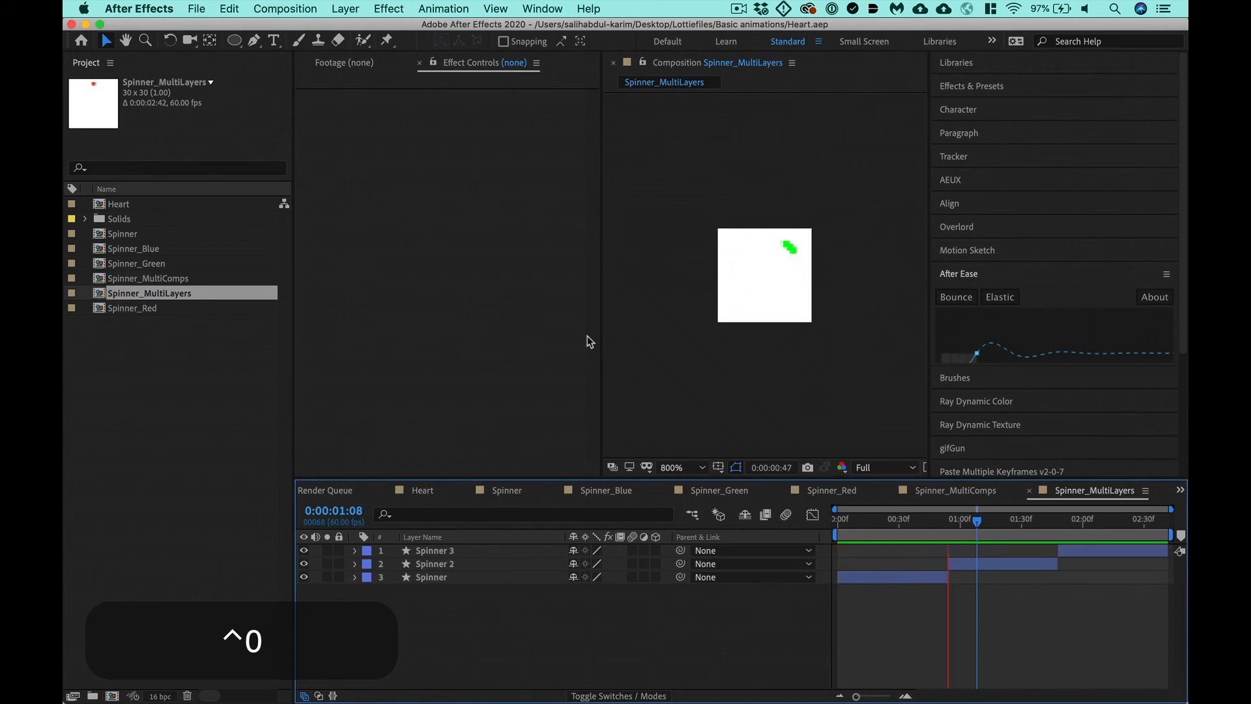
pyautogui.doubleClick(189, 277)
pyautogui.press('super+equal')
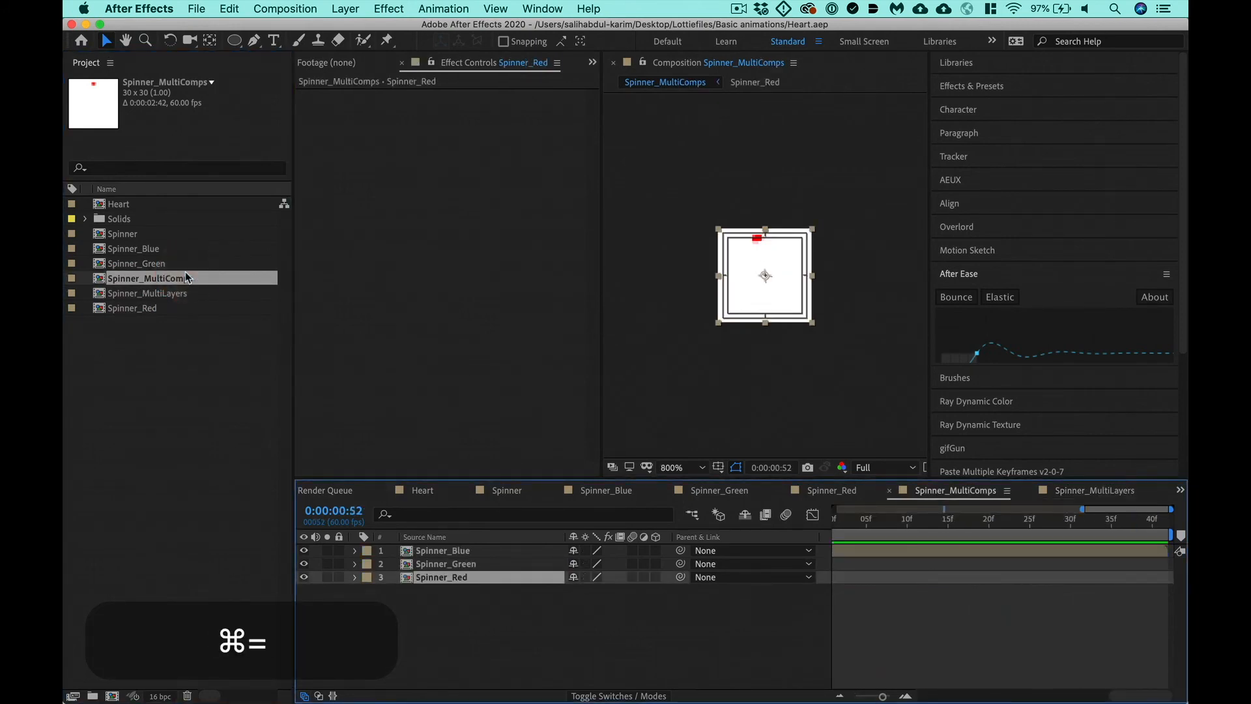
pyautogui.hotkey('ctrl', '0')
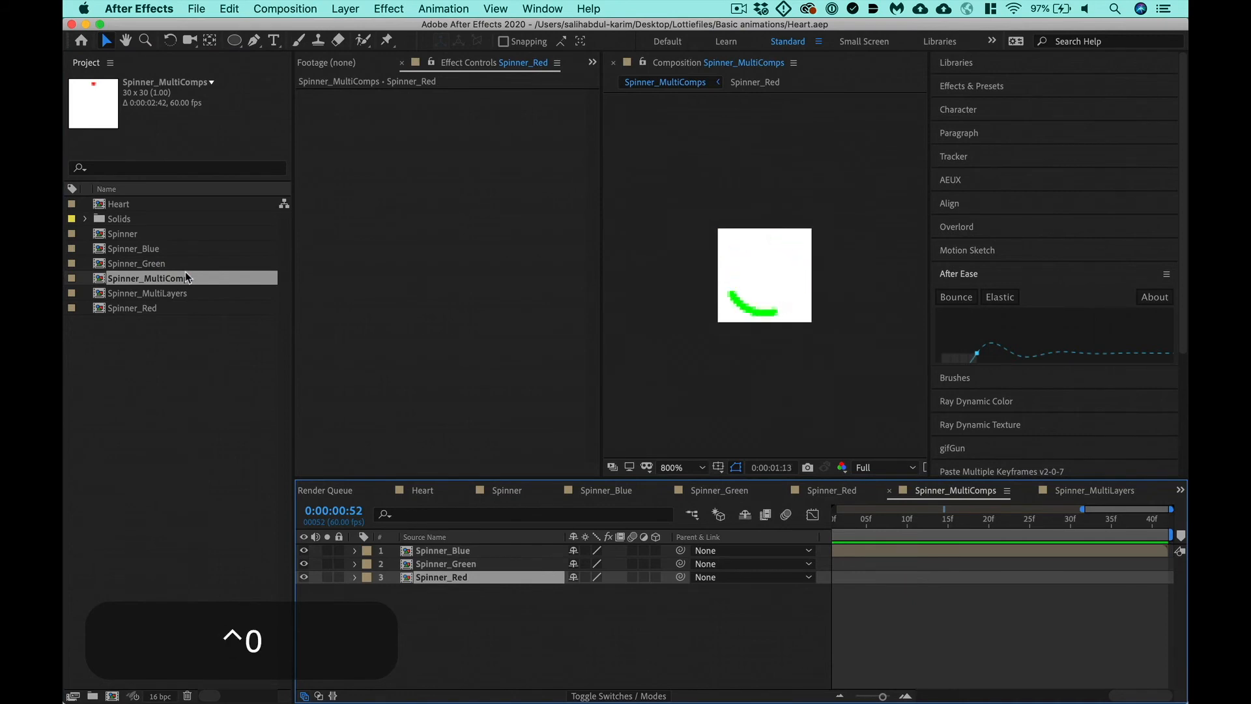
# - Reopen the Spinner_MultiLayers composition and rename its Spinner layer, the red segment, as Red
pyautogui.click(160, 298)
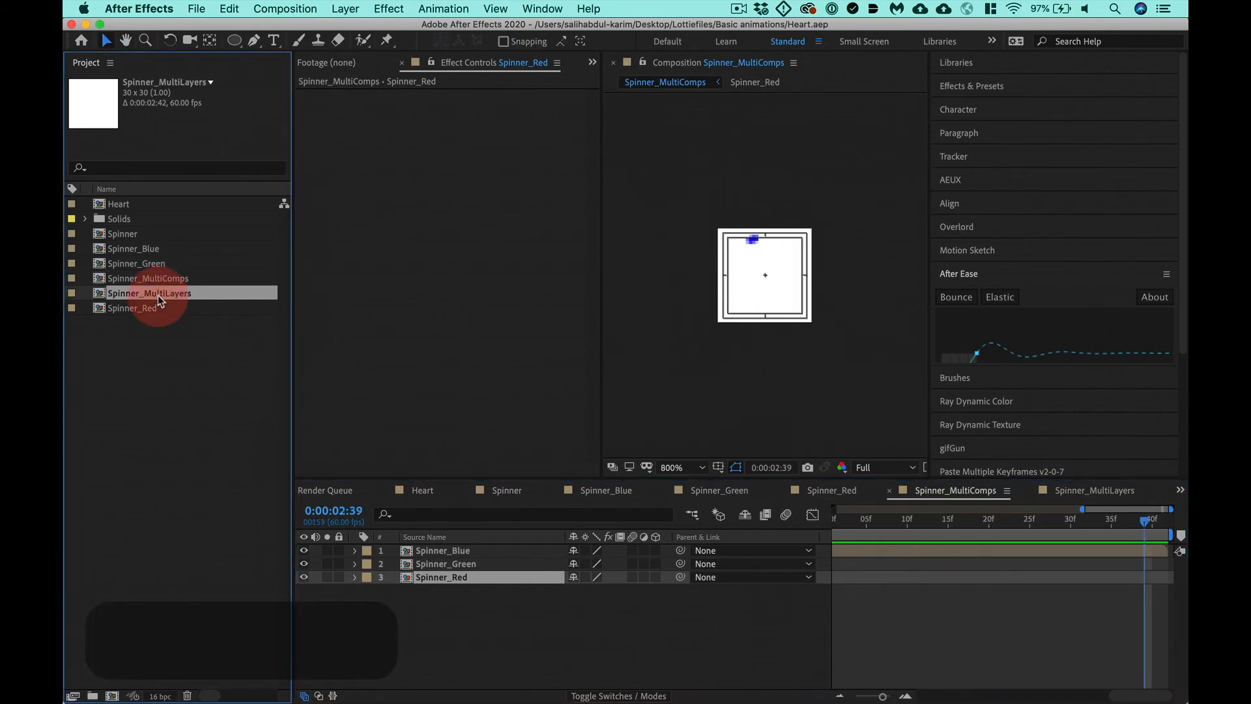
pyautogui.doubleClick(160, 299)
pyautogui.click(884, 519)
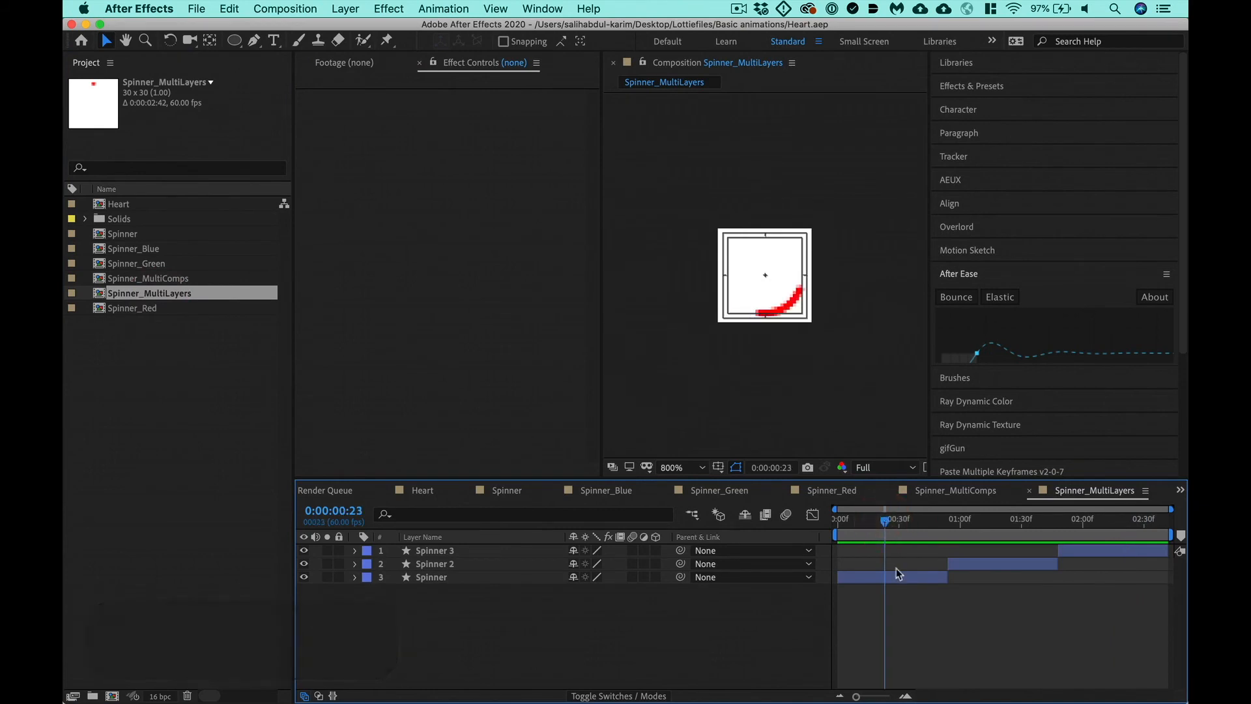
pyautogui.click(898, 577)
pyautogui.press('Return')
pyautogui.write('Red')
pyautogui.press('Return')
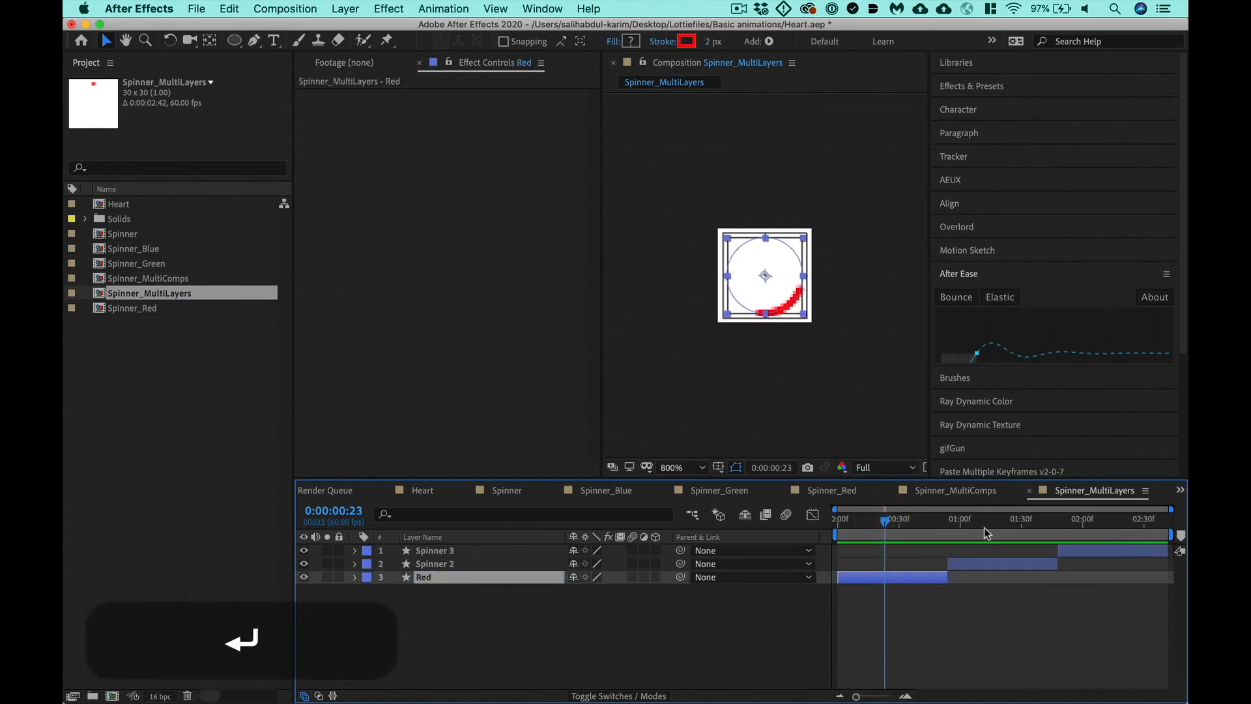
# - Move the current time into the green segment and rename the Spinner 2 layer as Green
pyautogui.click(984, 519)
pyautogui.click(984, 562)
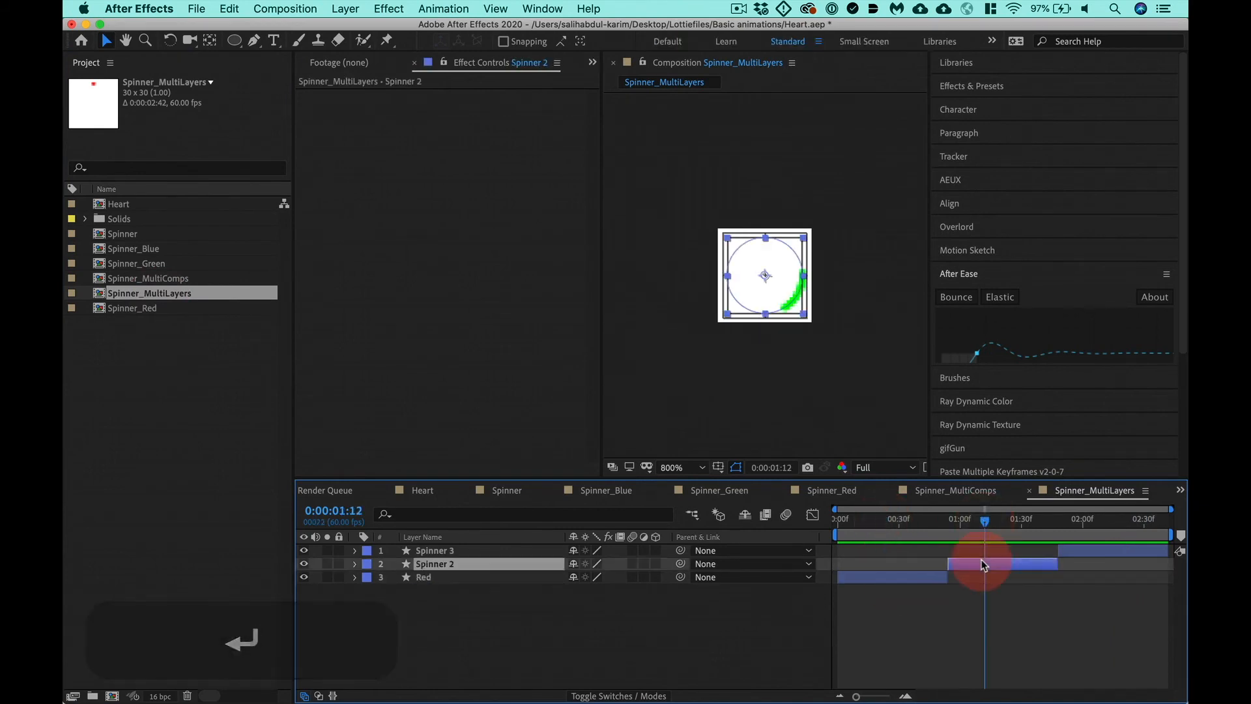
pyautogui.press('Return')
pyautogui.write('Green')
pyautogui.press('Return')
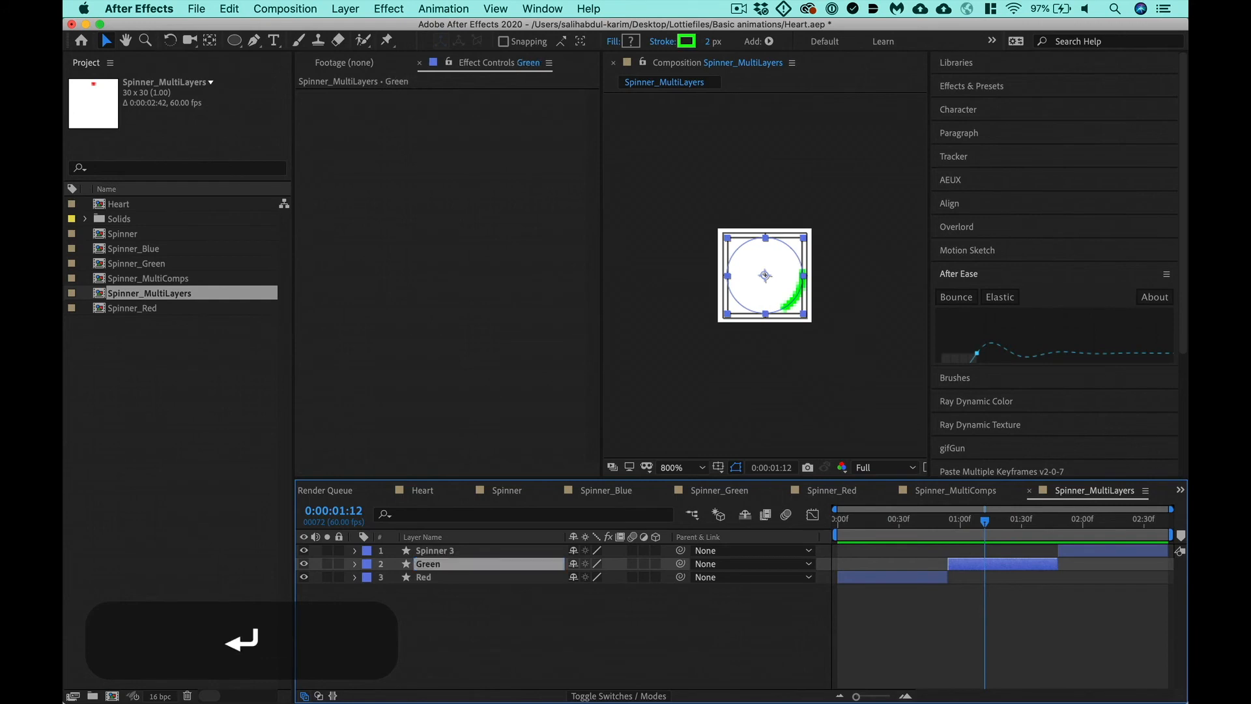
# - Move the current time to 0:00:02:06 and rename the Spinner 3 layer as Blue
pyautogui.click(1094, 519)
pyautogui.click(1096, 550)
pyautogui.press('Return')
pyautogui.write('Blue')
pyautogui.press('Return')
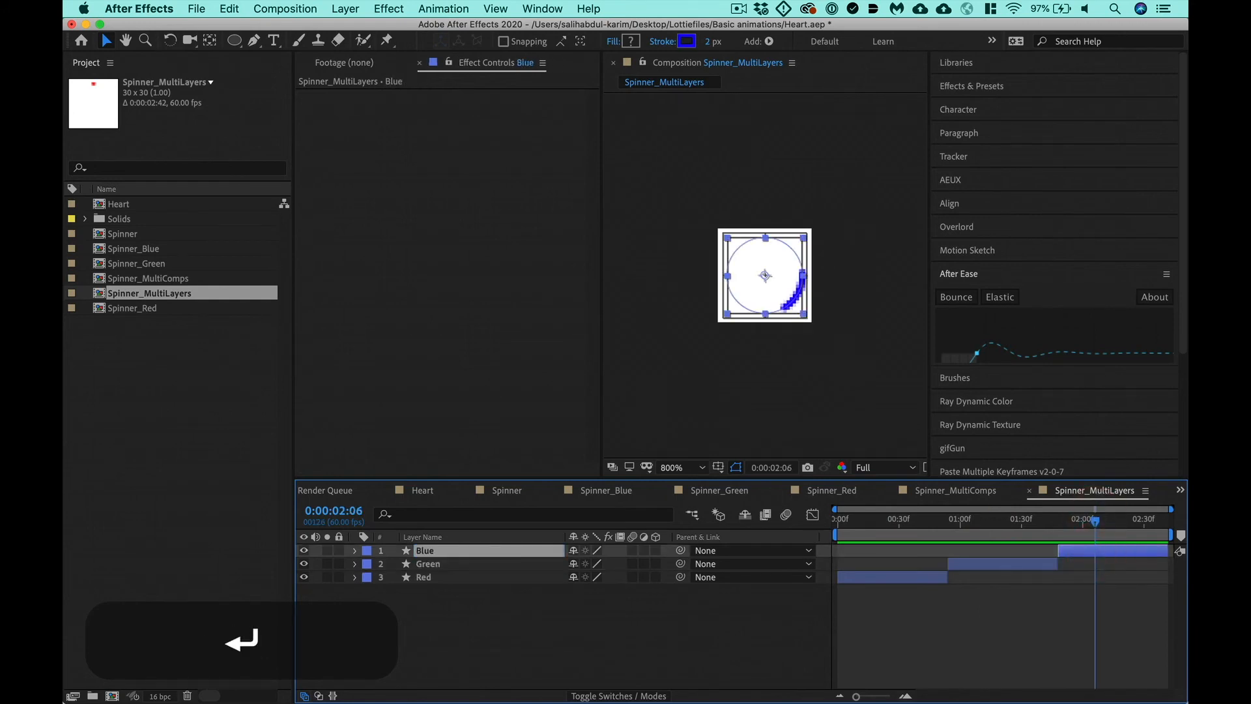
# - Open Spinner_MultiComps and scrub through its full timeline to examine the red, green and blue segments
pyautogui.doubleClick(168, 279)
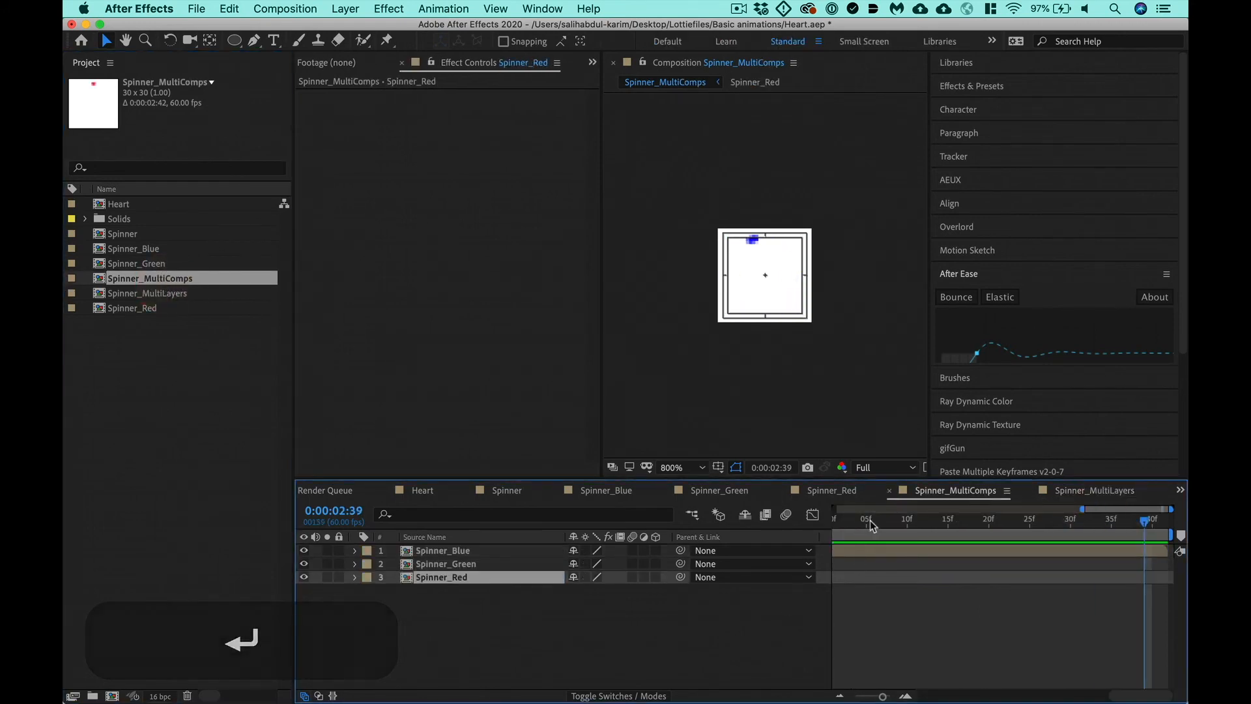
pyautogui.press('-')
pyautogui.press('-')
pyautogui.press('-')
pyautogui.press('-')
pyautogui.click(960, 537)
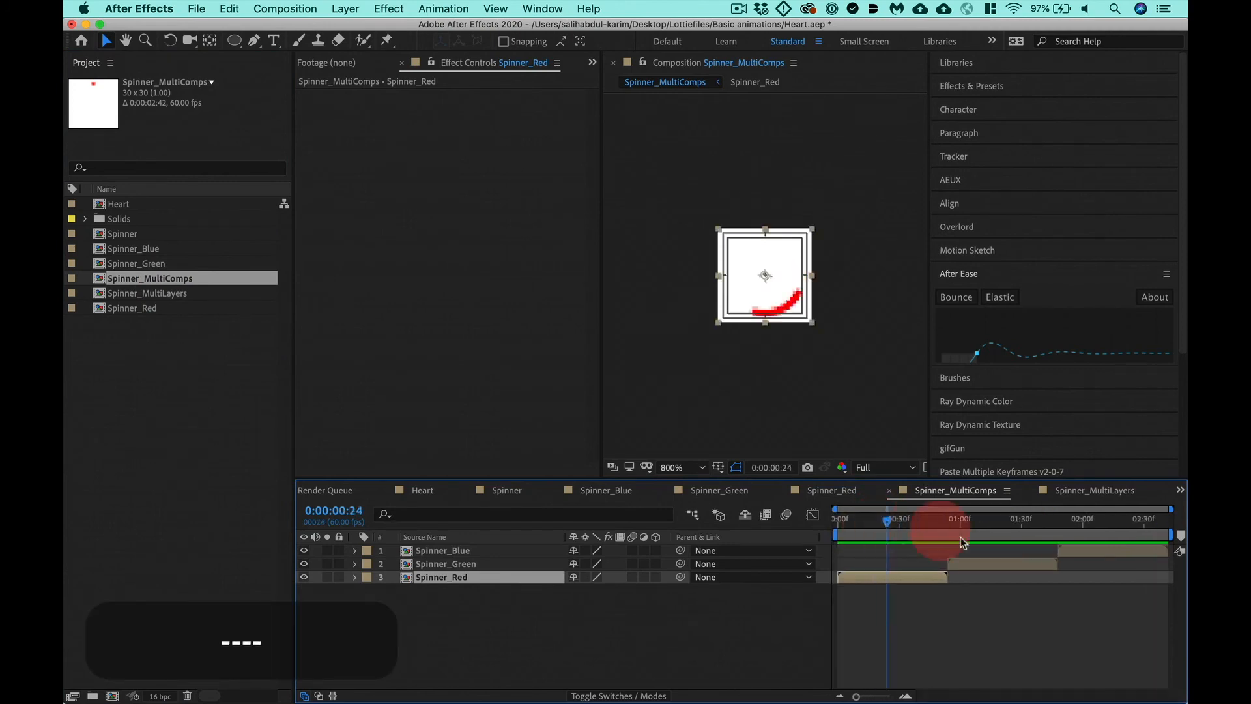
pyautogui.moveTo(960, 541); pyautogui.dragTo(1088, 541)
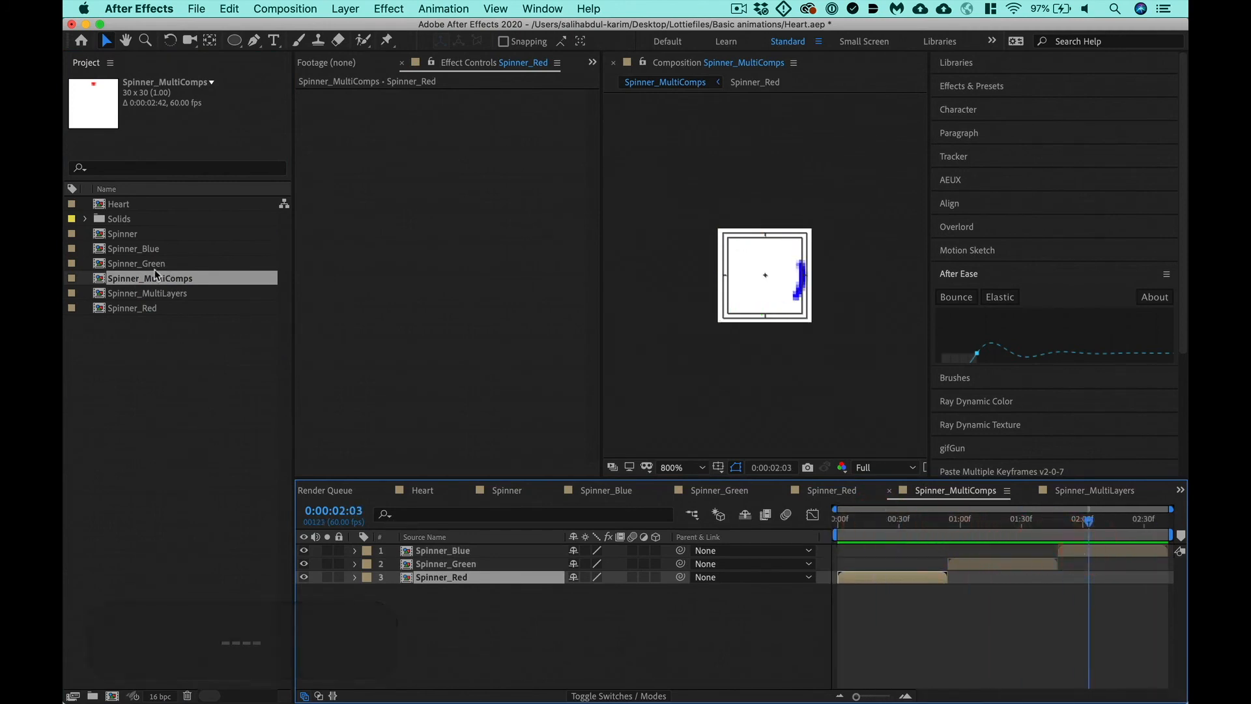
# - Open the Spinner composition, save the project and collapse the After Ease extension
pyautogui.doubleClick(125, 235)
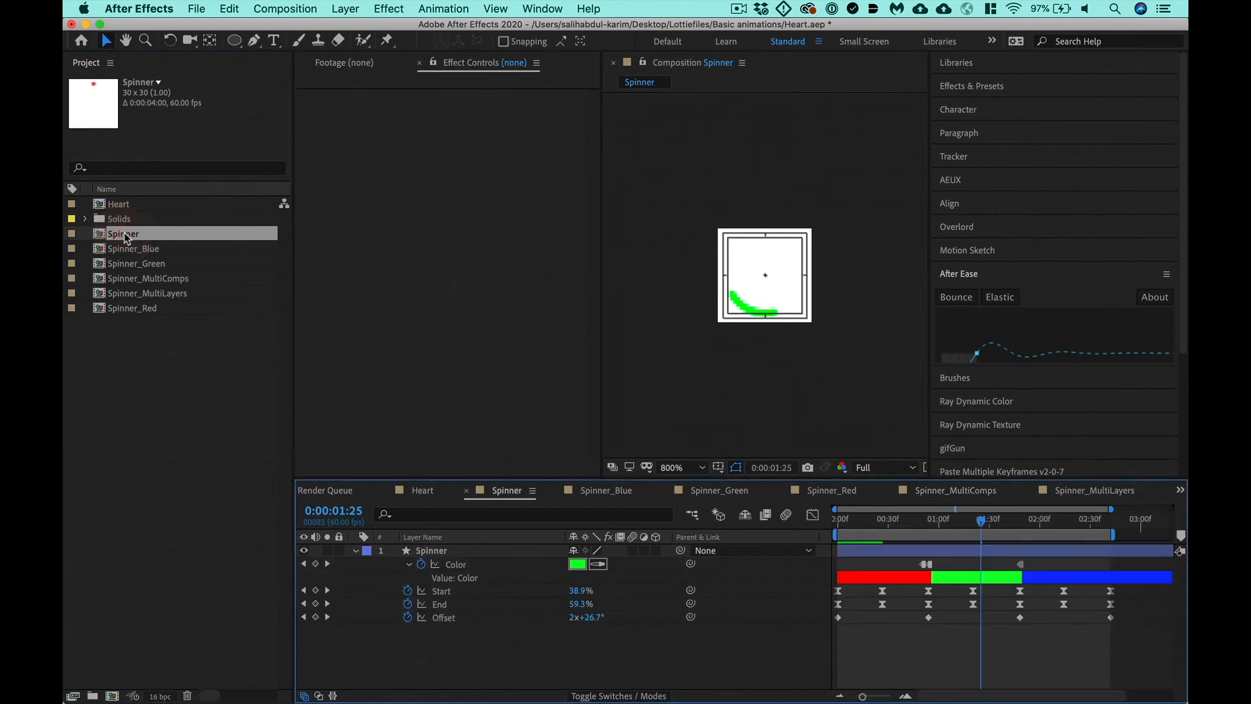
pyautogui.press('super+s')
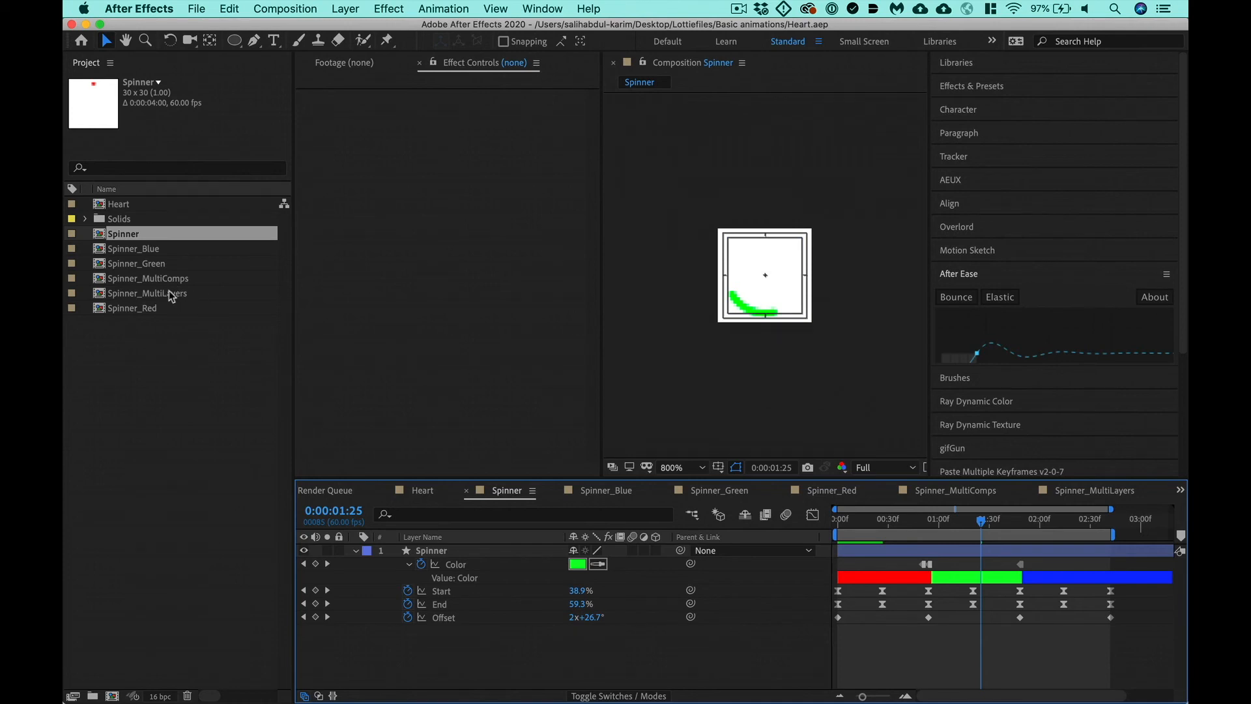
pyautogui.click(966, 276)
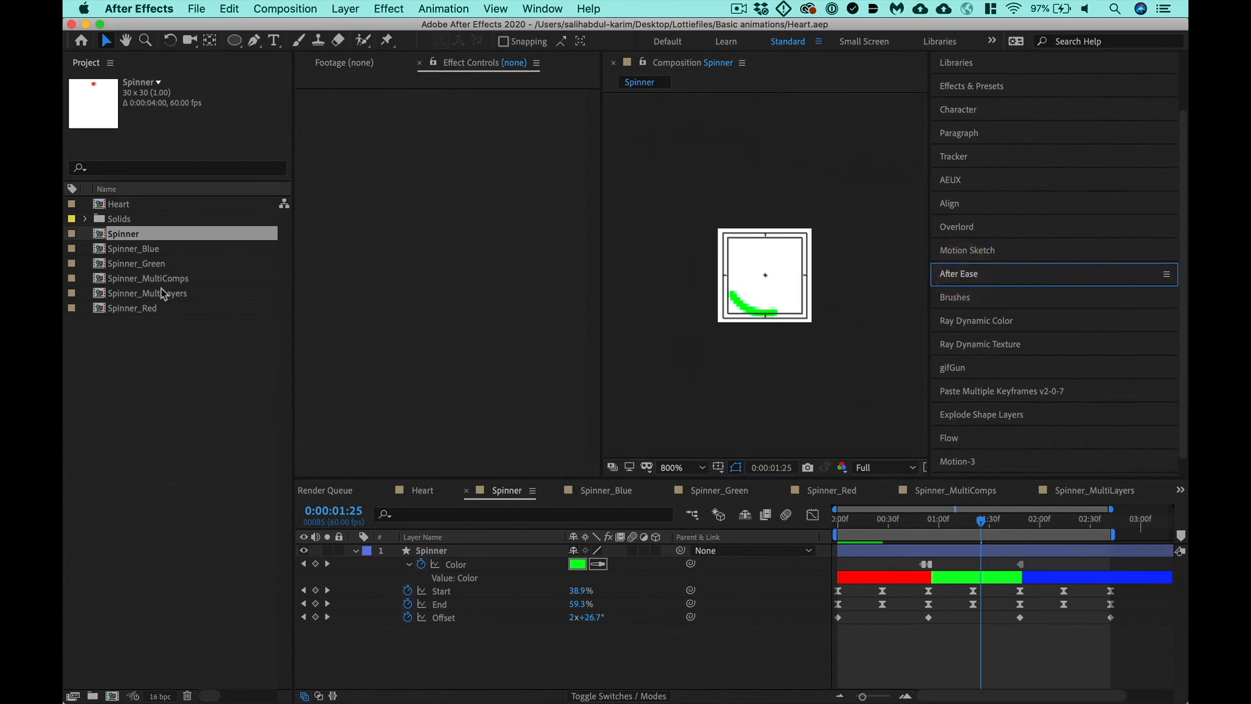
# - Open the LottieFiles extension and render the Spinner composition in it
pyautogui.click(456, 552)
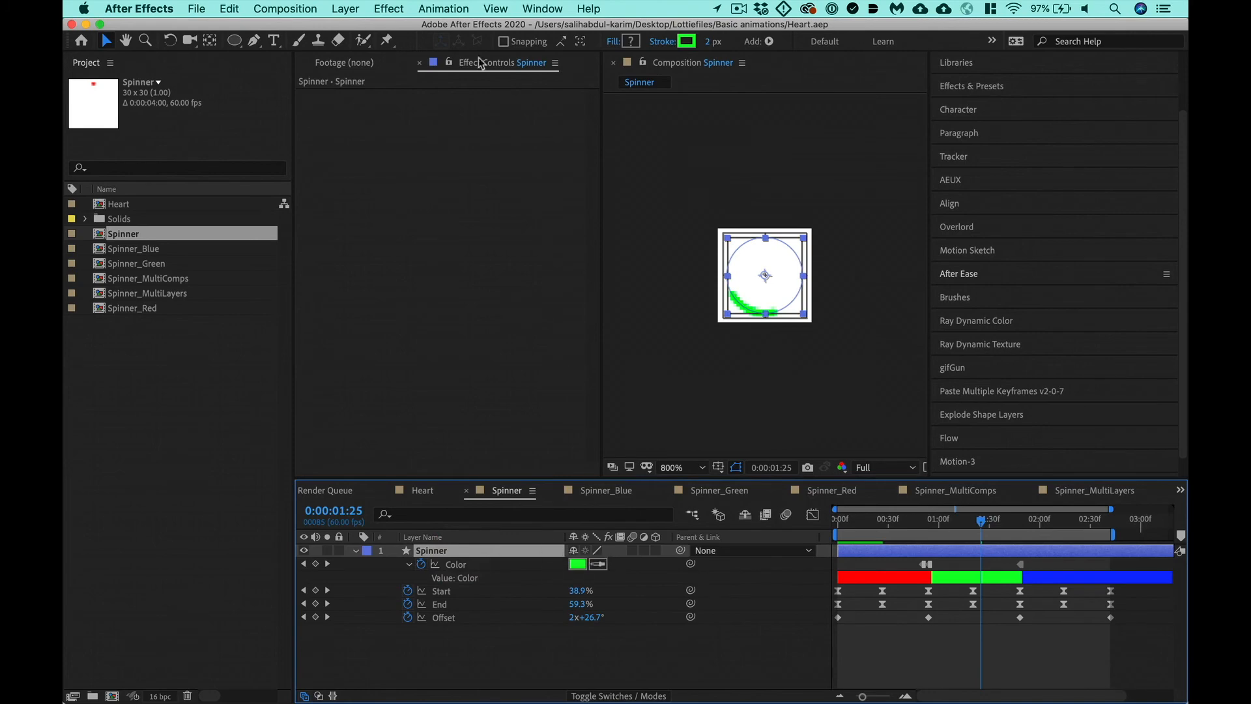
pyautogui.click(542, 9)
pyautogui.moveTo(573, 99)
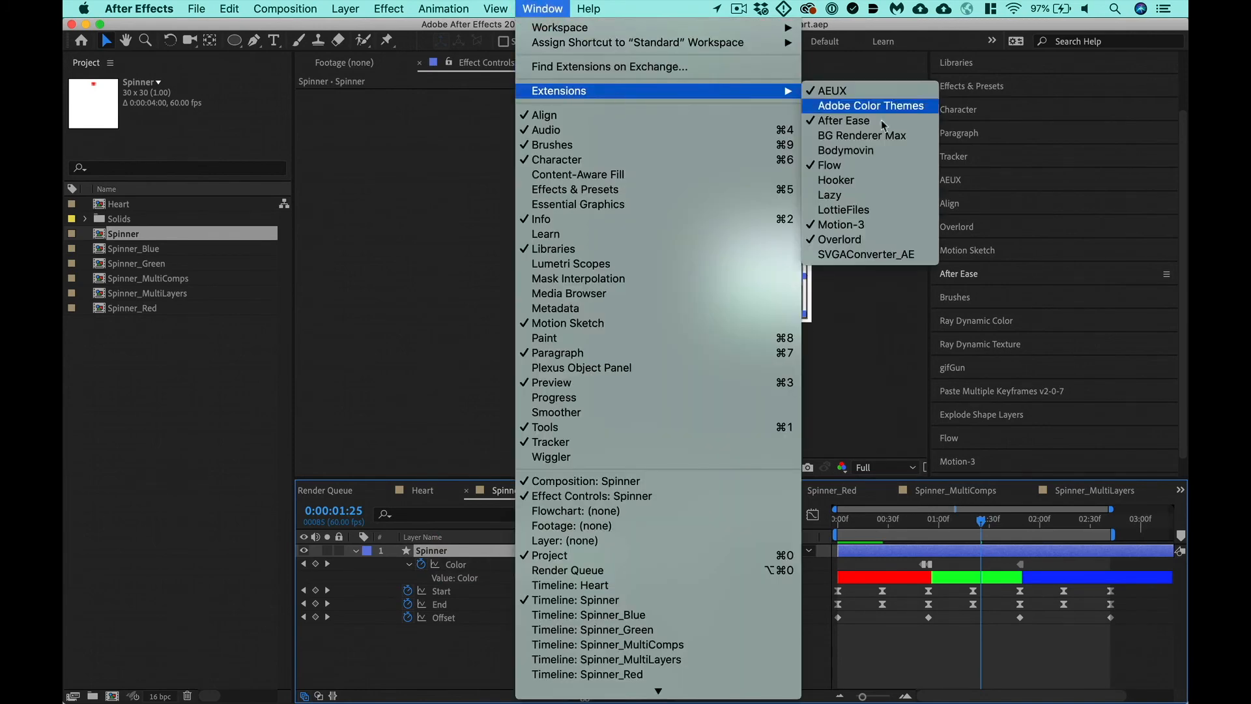
pyautogui.click(860, 210)
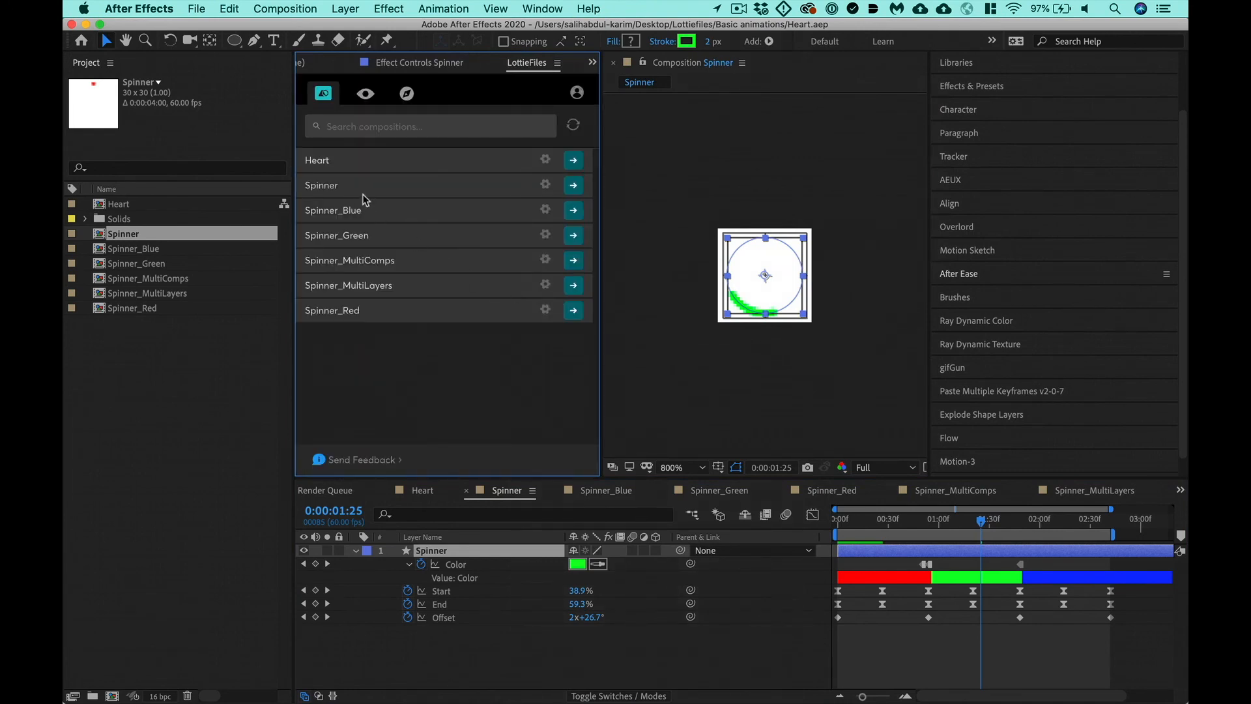
pyautogui.click(573, 187)
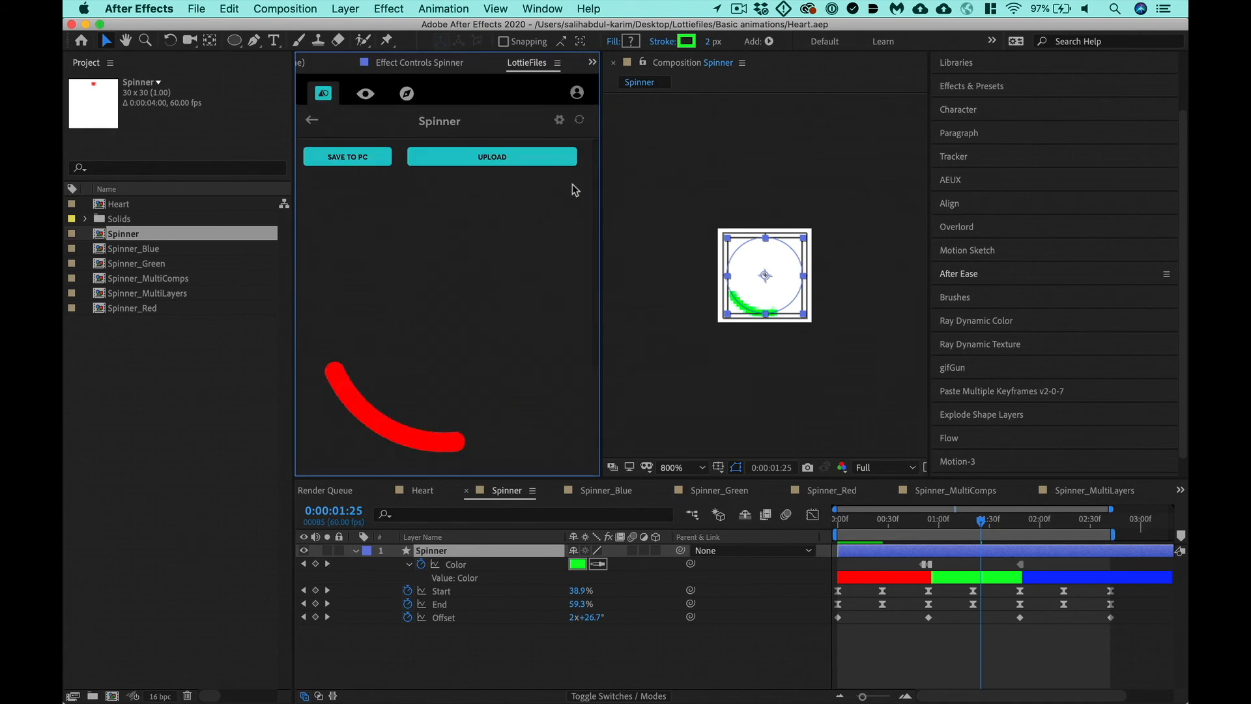
# - Start saving the Spinner render locally as Lottie JSON and create a Lottie folder inside Basic animations for it
pyautogui.click(346, 158)
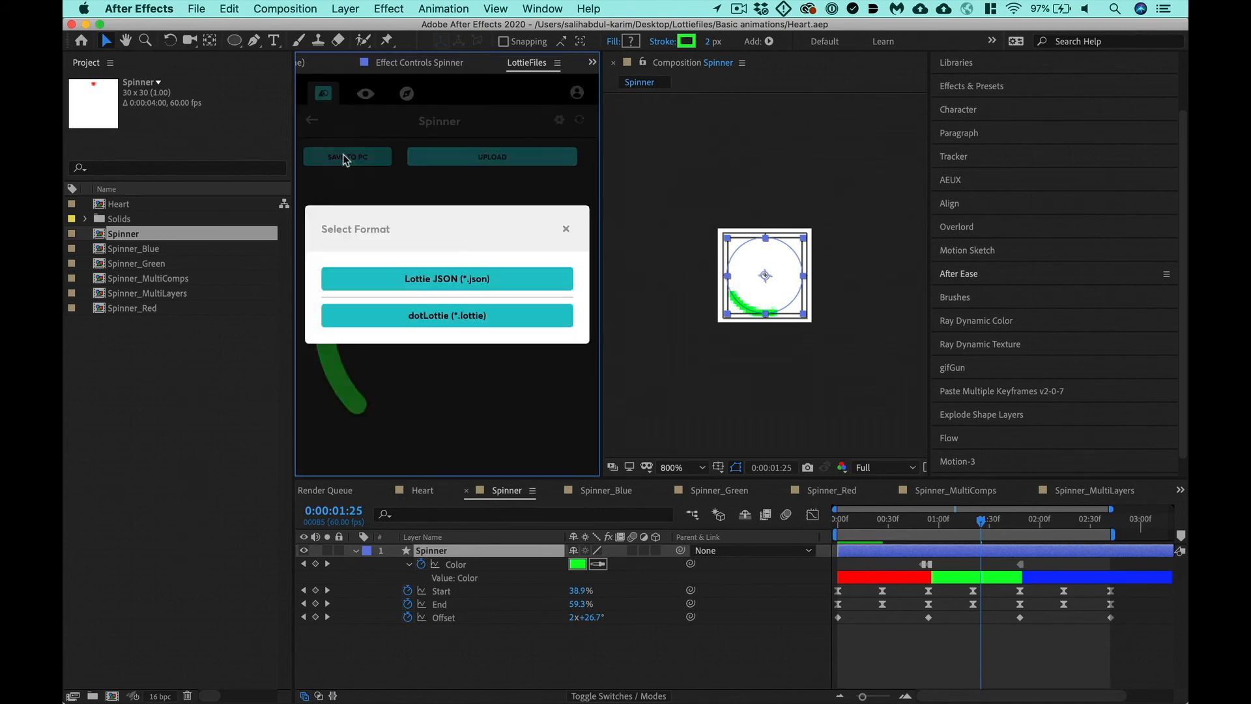
pyautogui.click(424, 278)
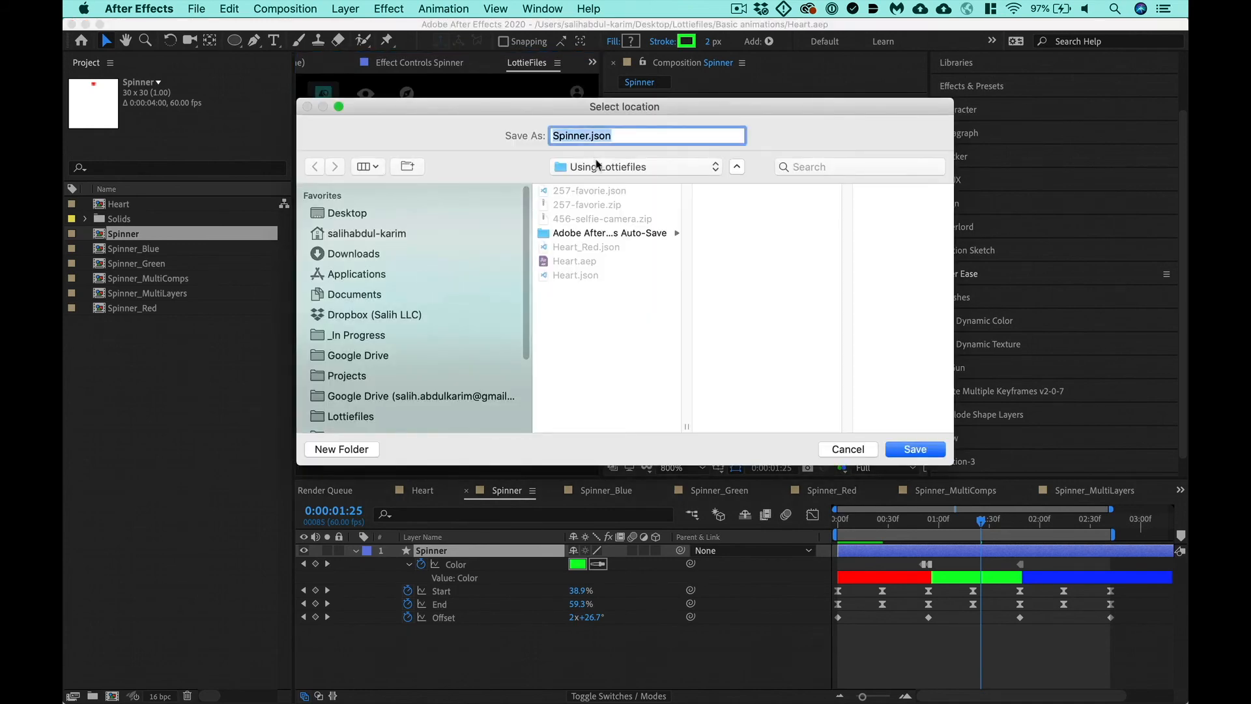
pyautogui.click(599, 168)
pyautogui.click(609, 284)
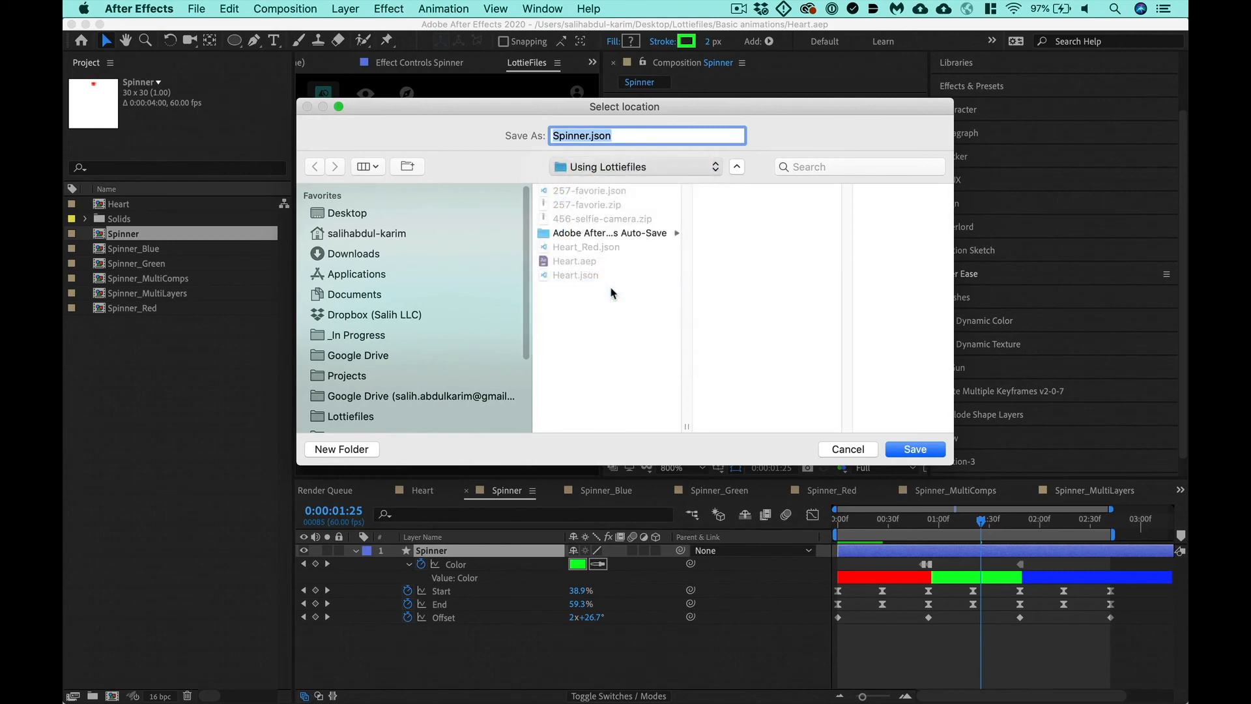
pyautogui.write('J')
pyautogui.click(355, 449)
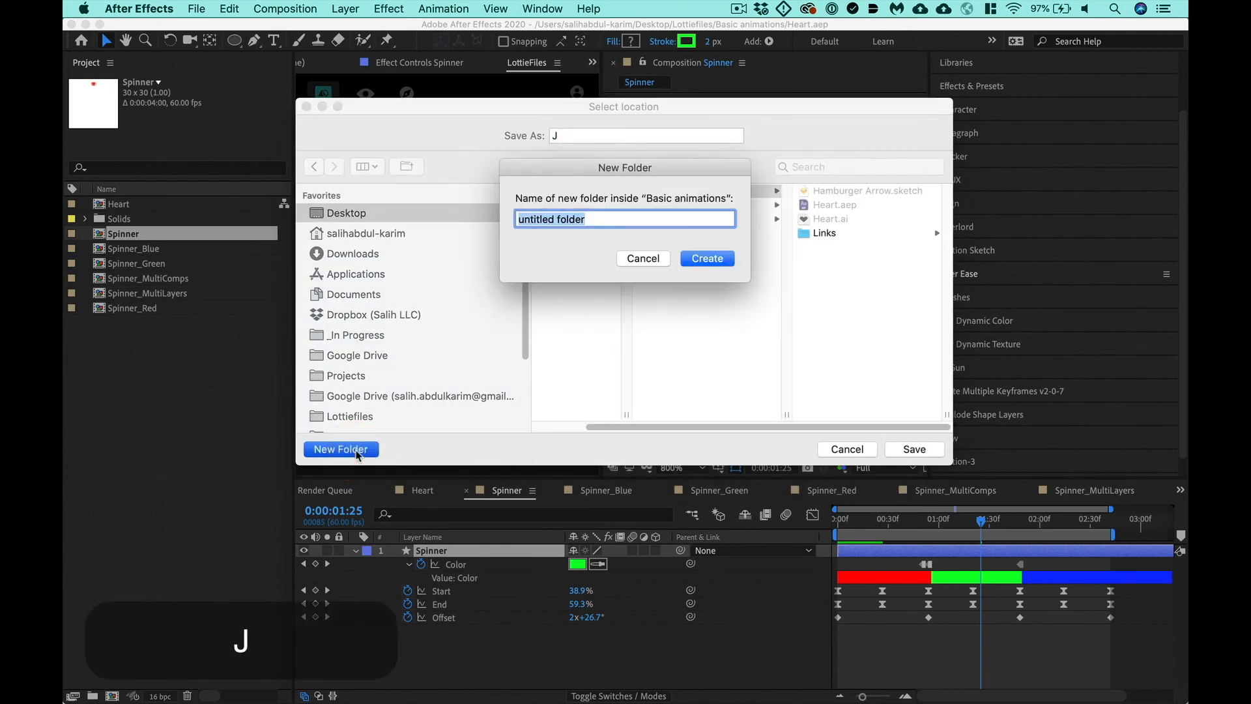
pyautogui.write('Lottie')
pyautogui.press('Return')
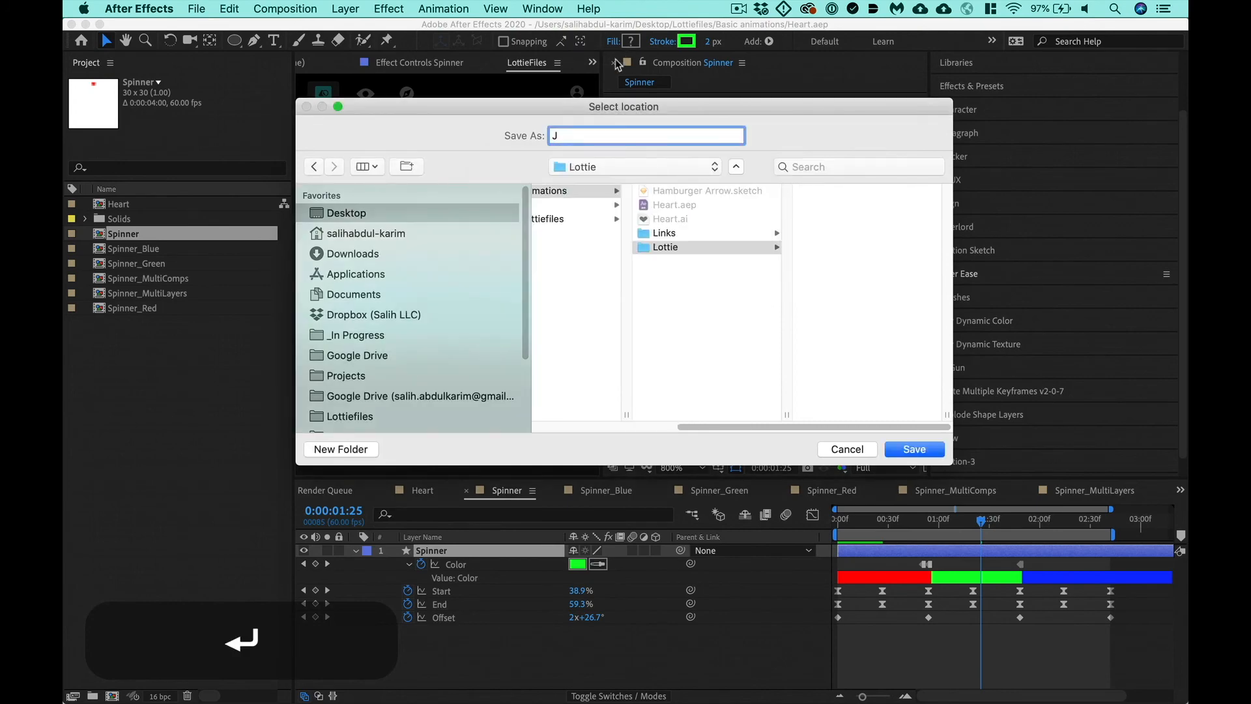
# - Name the exported JSON file Spinner and save it in the Lottie folder
pyautogui.press('BackSpace')
pyautogui.write('Spinner')
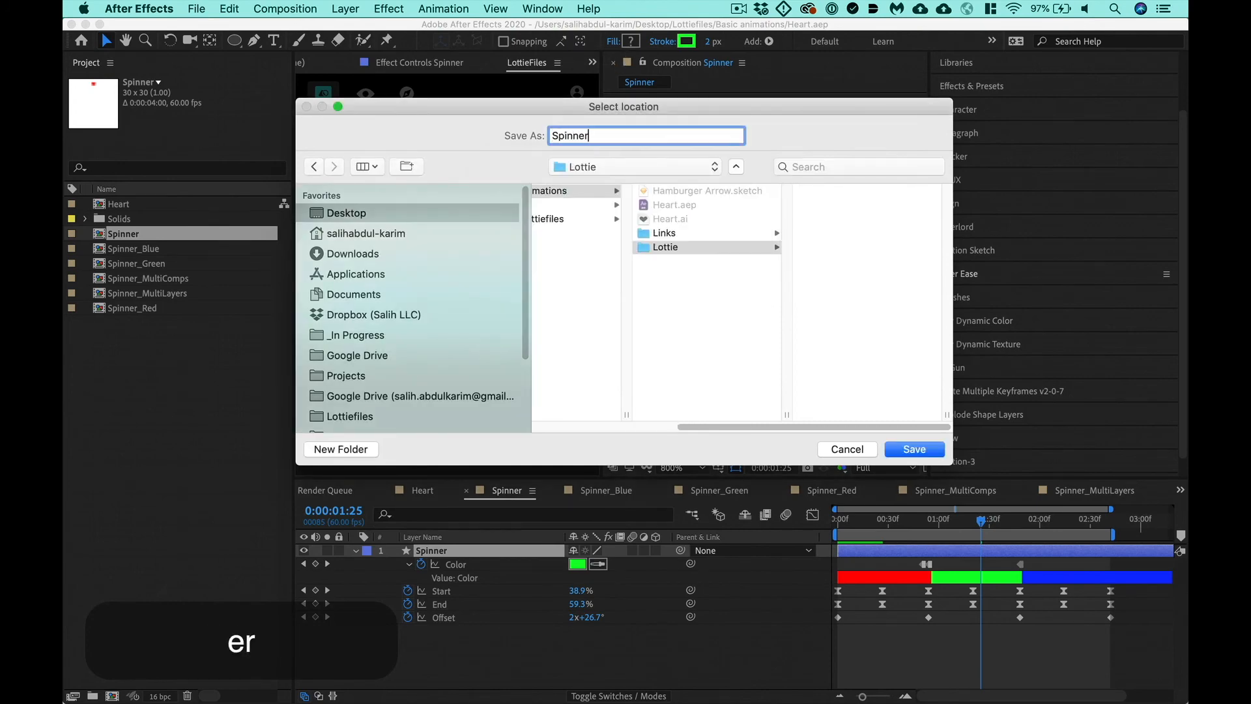
pyautogui.press('Return')
pyautogui.click(446, 278)
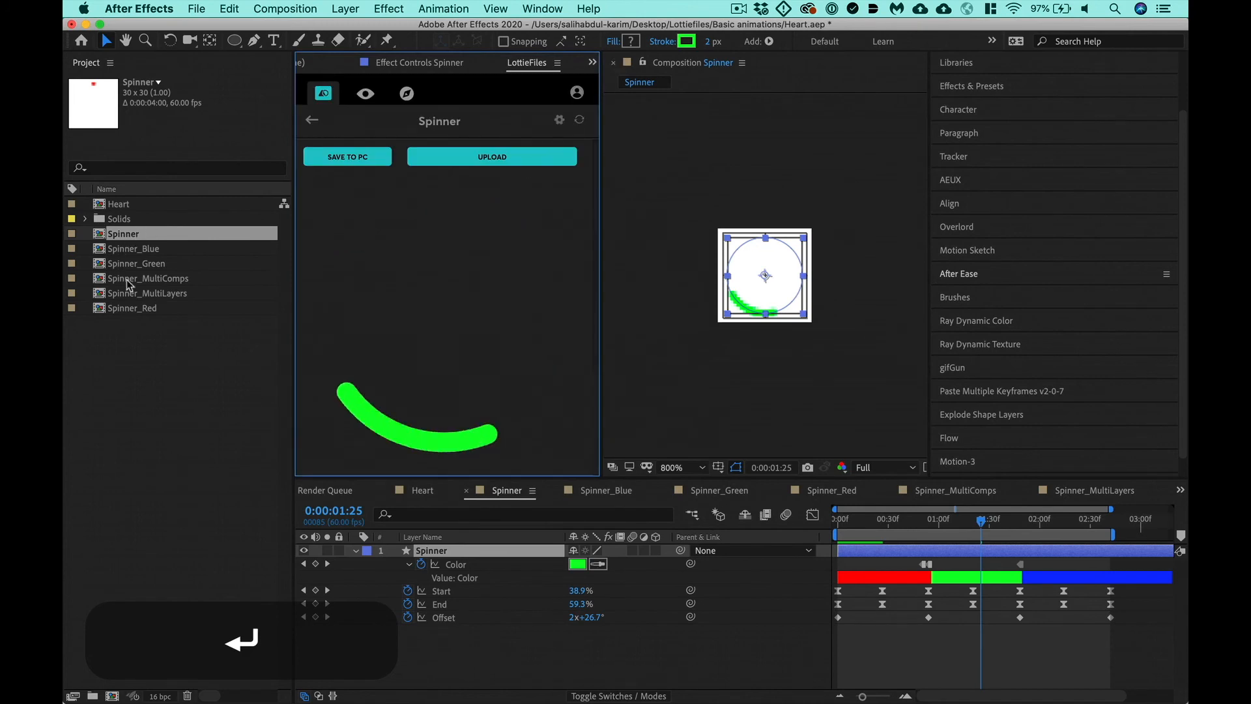
# - Render Spinner_MultiComps in LottieFiles and save it as Spinner_MultiComps.json in the Lottie folder
pyautogui.click(312, 120)
pyautogui.click(564, 263)
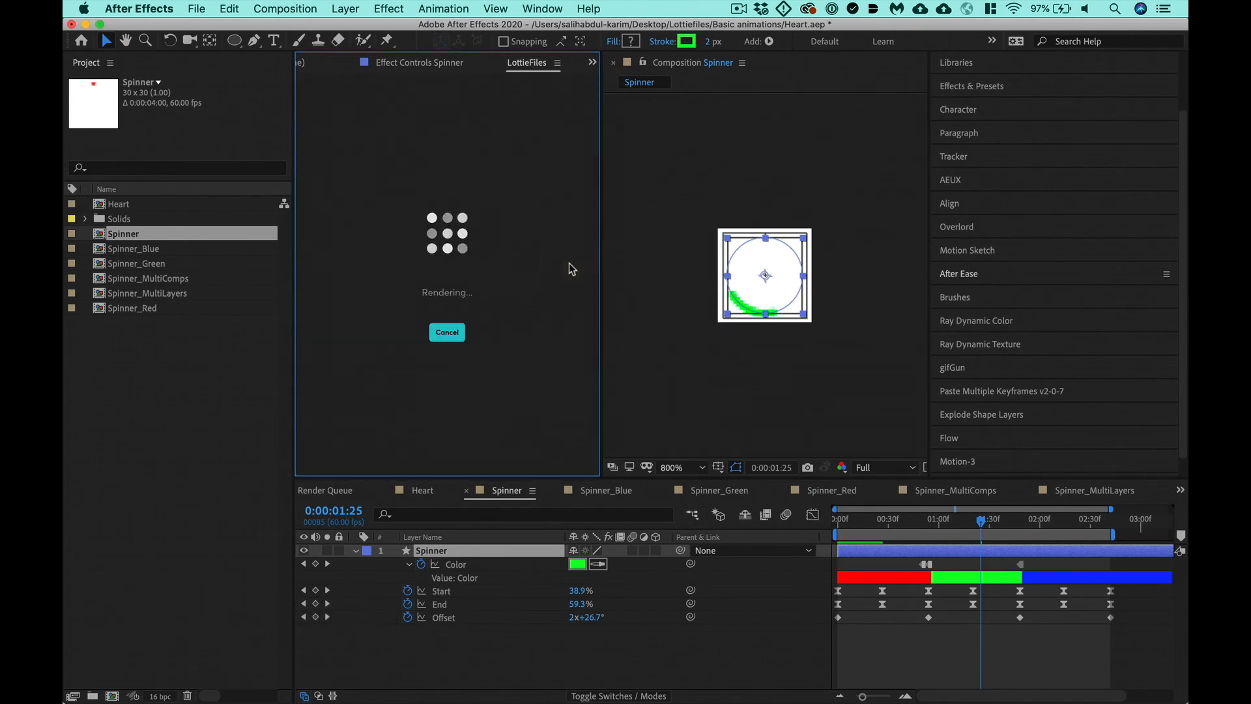
pyautogui.click(317, 152)
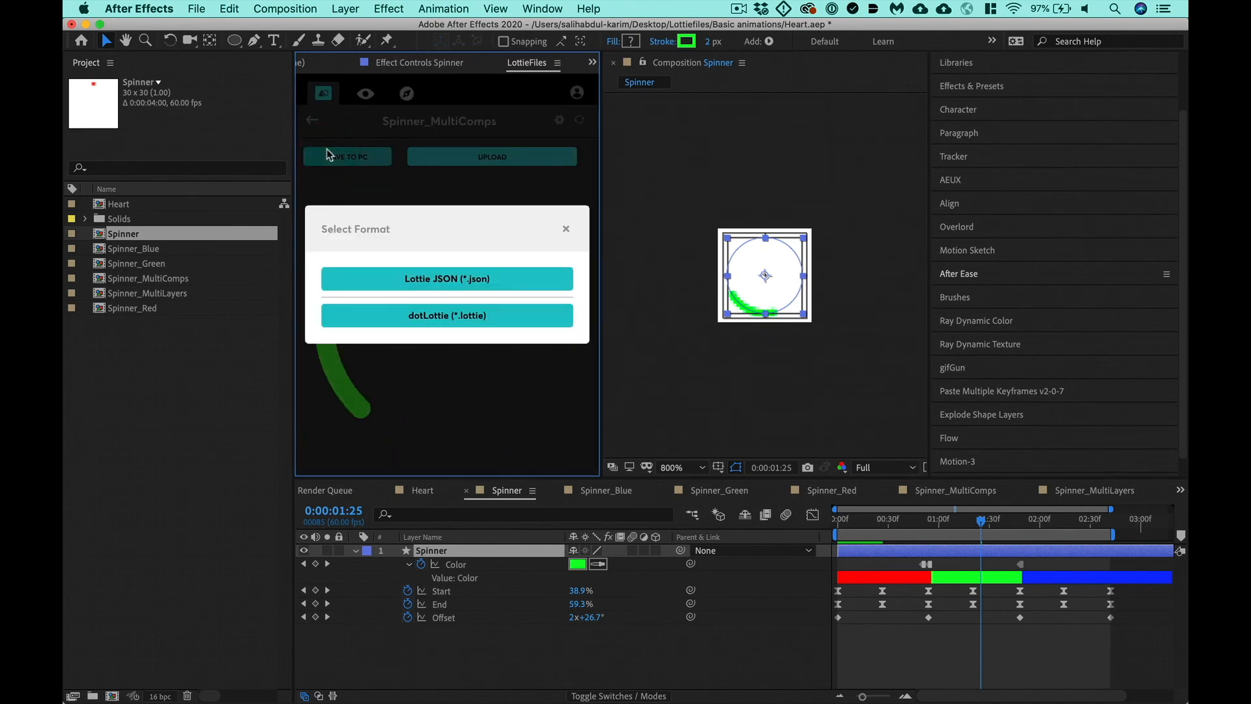
pyautogui.click(456, 280)
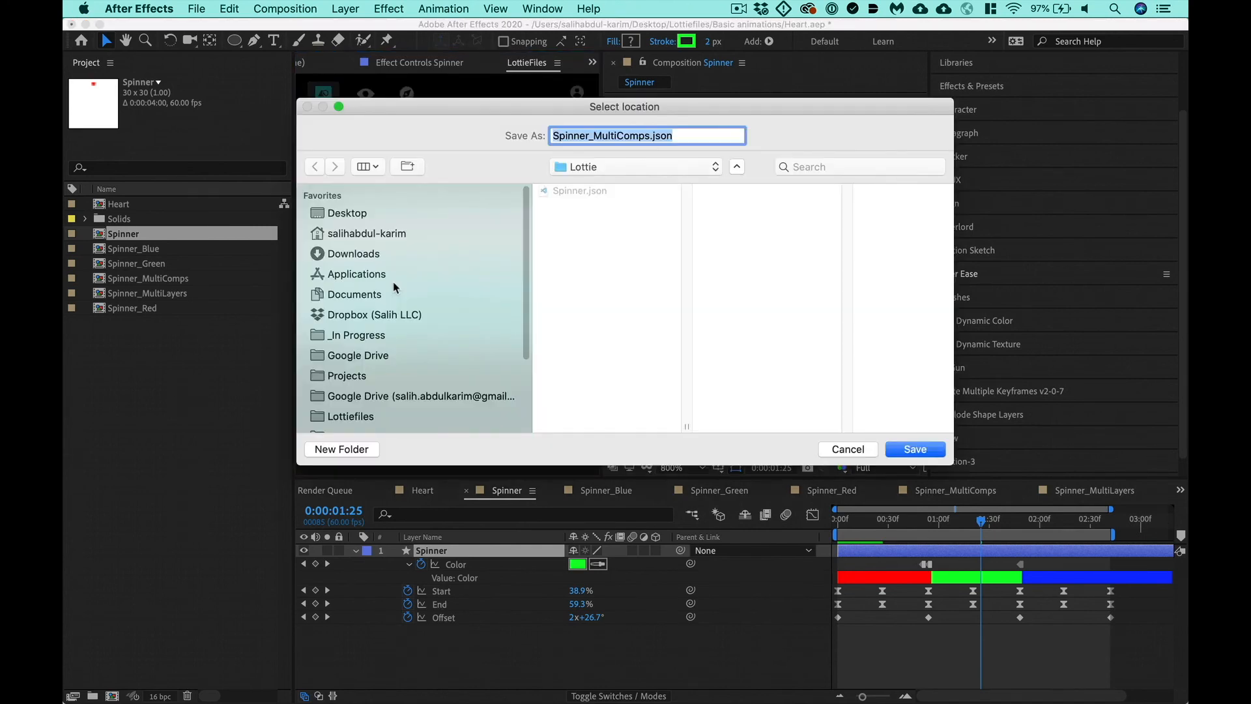
pyautogui.press('Return')
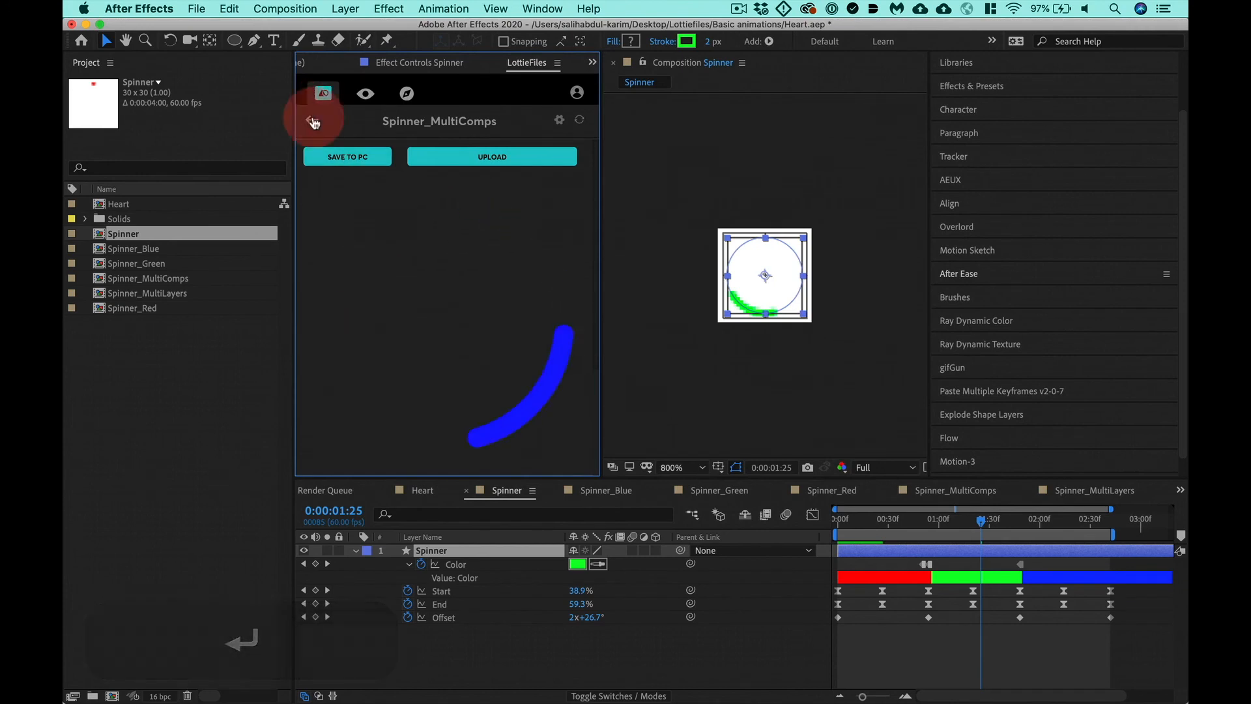
# - Render Spinner_MultiLayers in LottieFiles as Spinner_MultiLayers.json in the Lottie folder and save the project
pyautogui.click(314, 114)
pyautogui.click(573, 285)
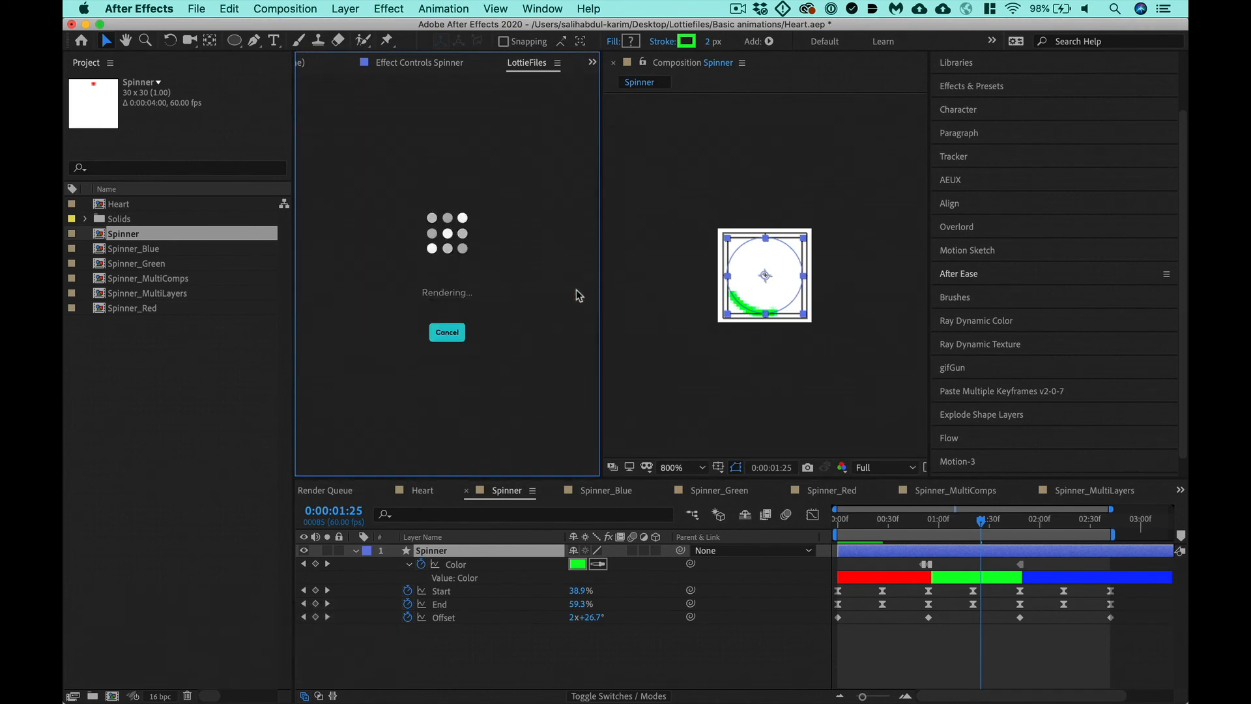
pyautogui.click(359, 168)
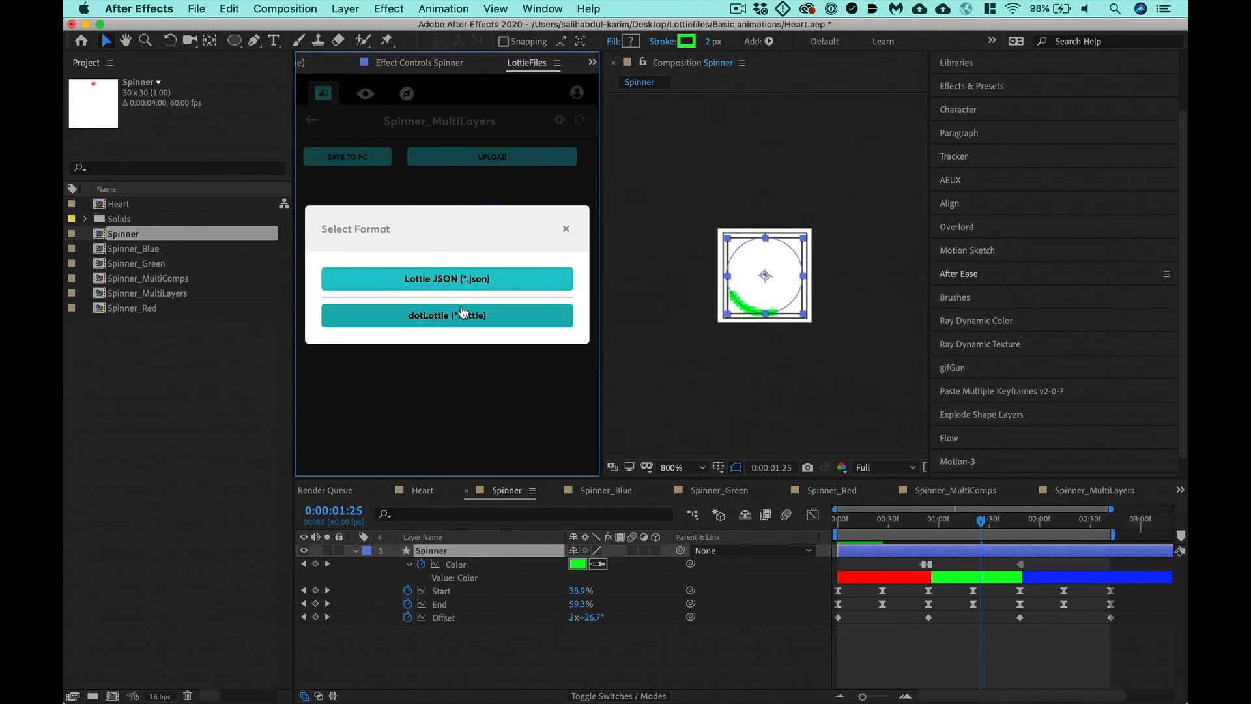
pyautogui.click(448, 280)
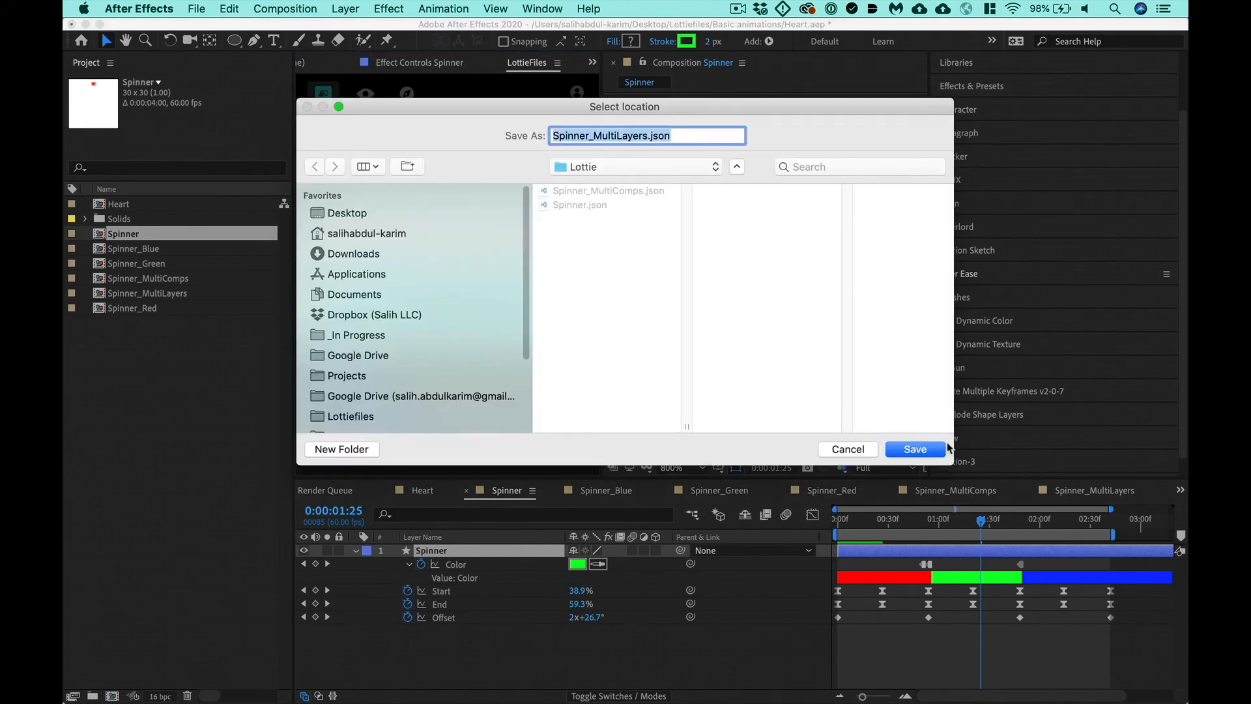
pyautogui.press('Return')
pyautogui.press('super+s')
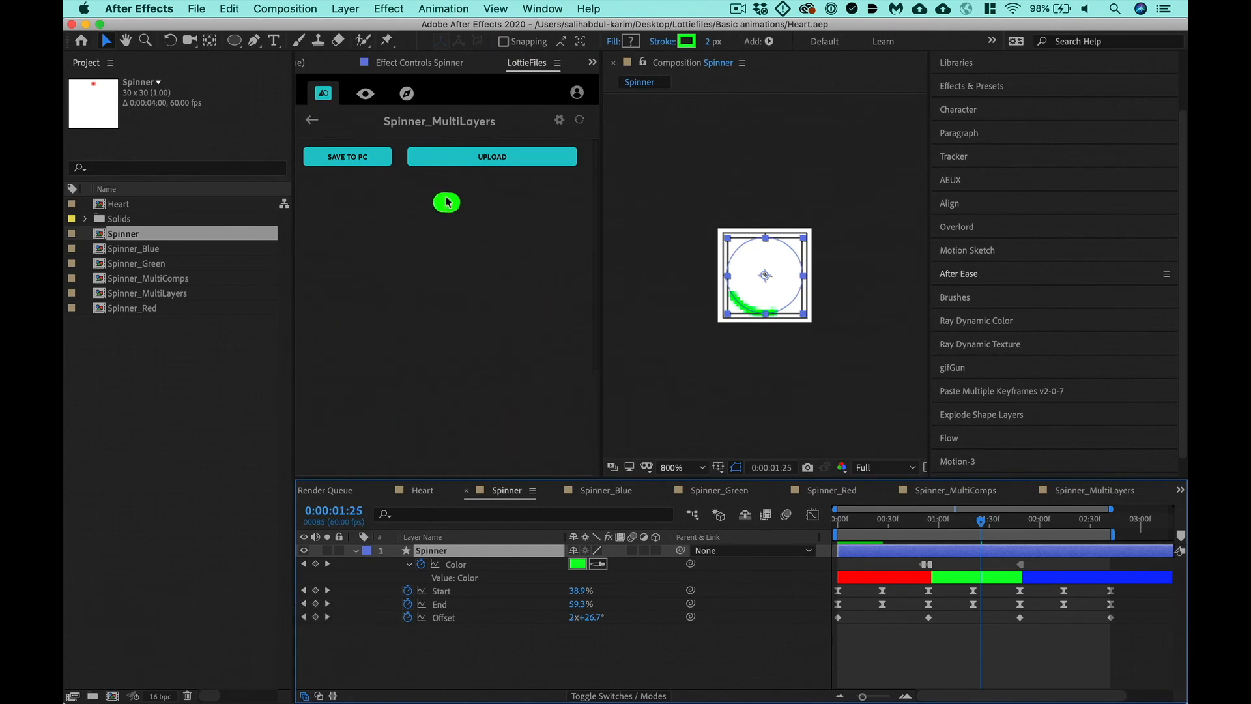
pyautogui.click(312, 120)
# - Switch to Finder and browse in a new window to Basic animations in the Desktop's Lottiefiles folder
pyautogui.press('super+Tab')
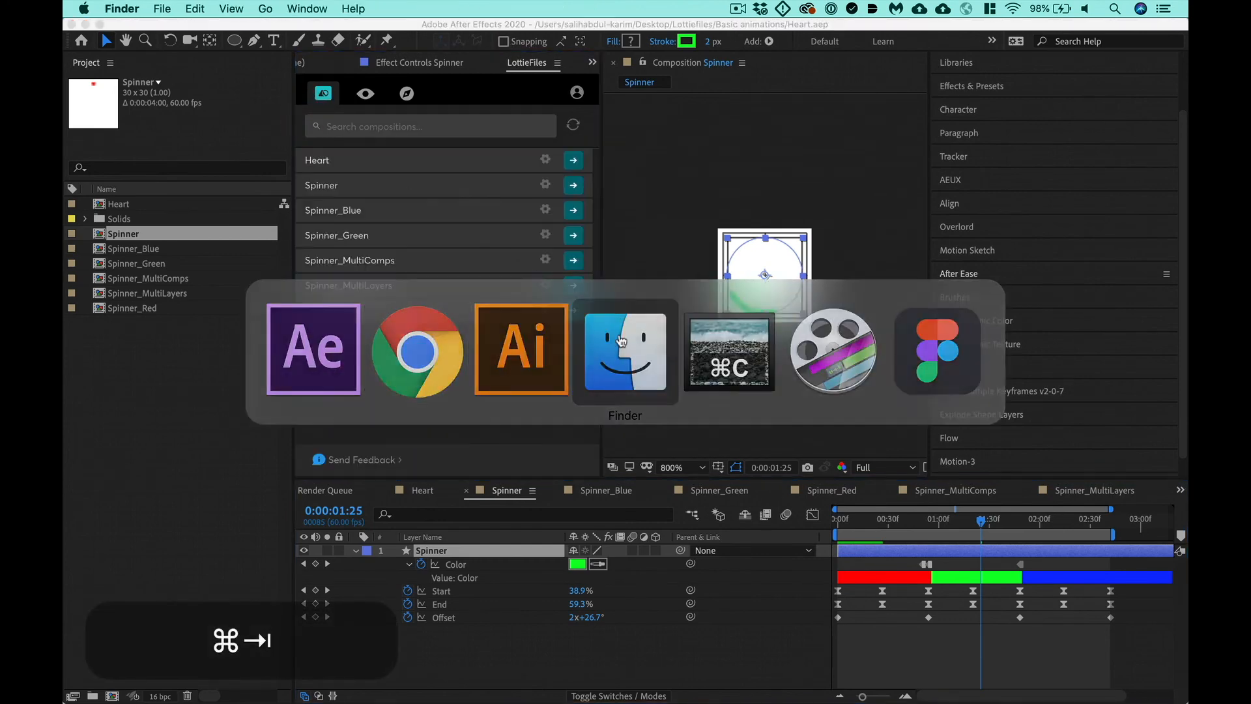
pyautogui.press('super+n')
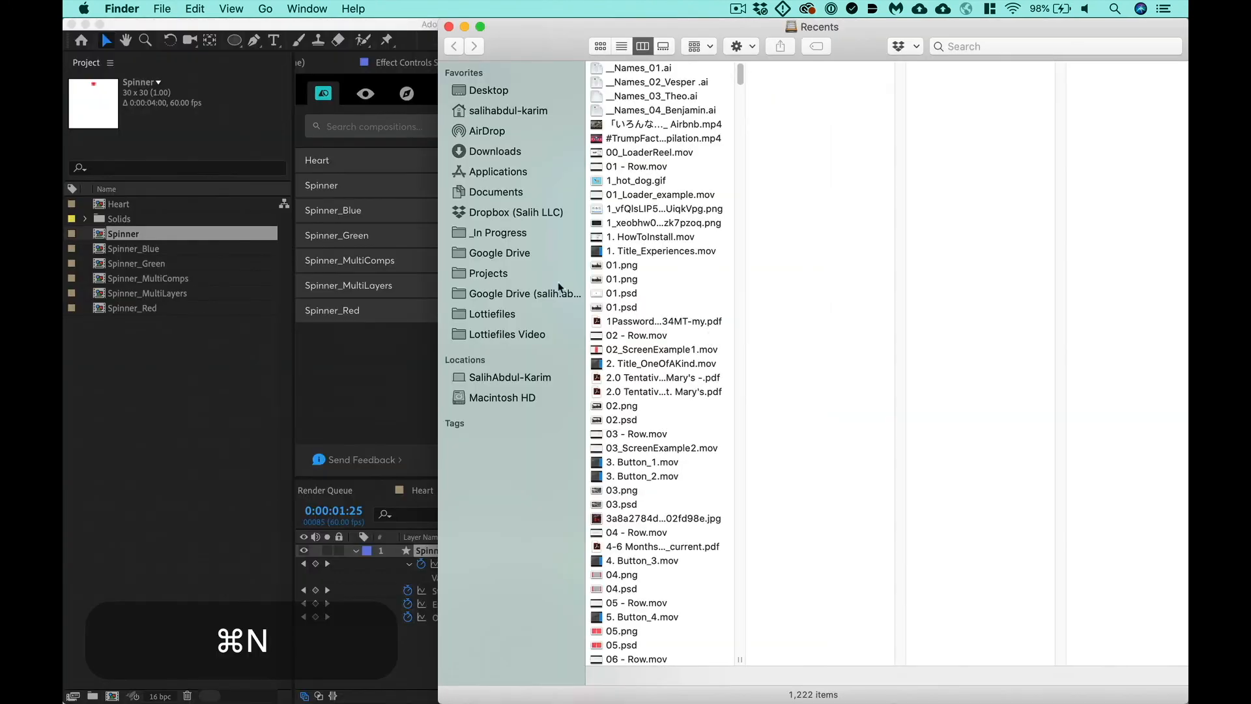
pyautogui.click(503, 271)
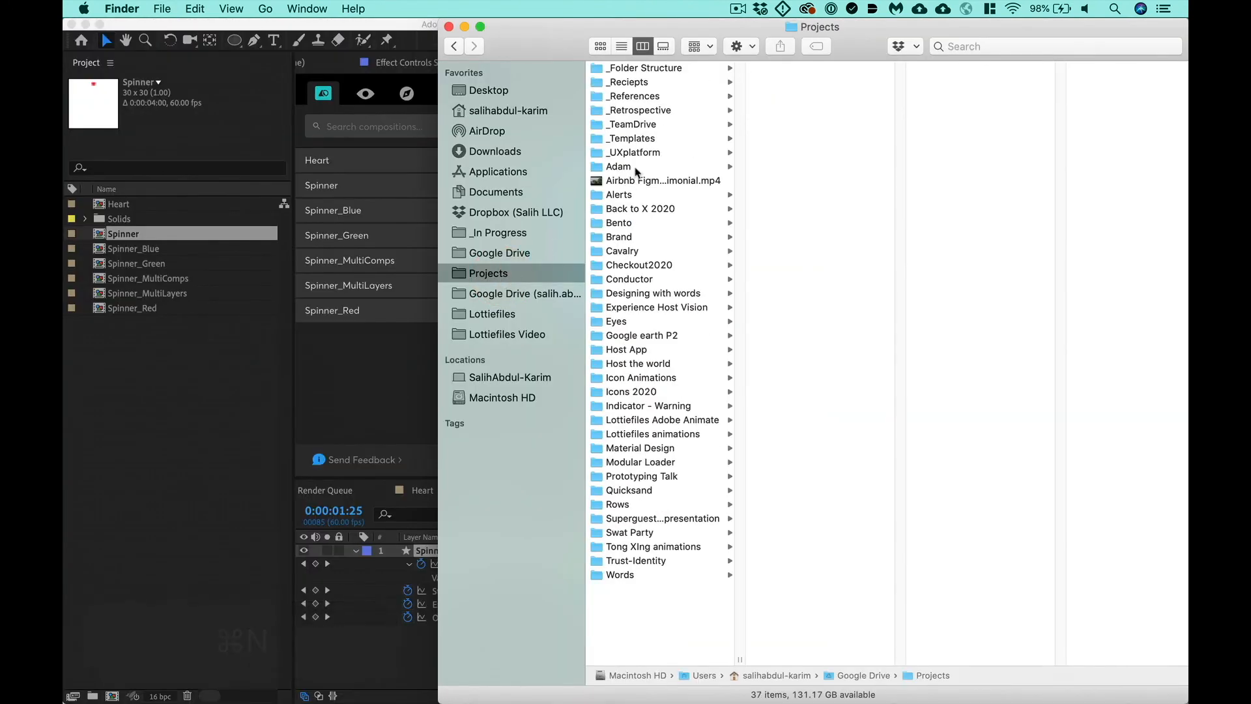
pyautogui.click(495, 93)
pyautogui.click(679, 70)
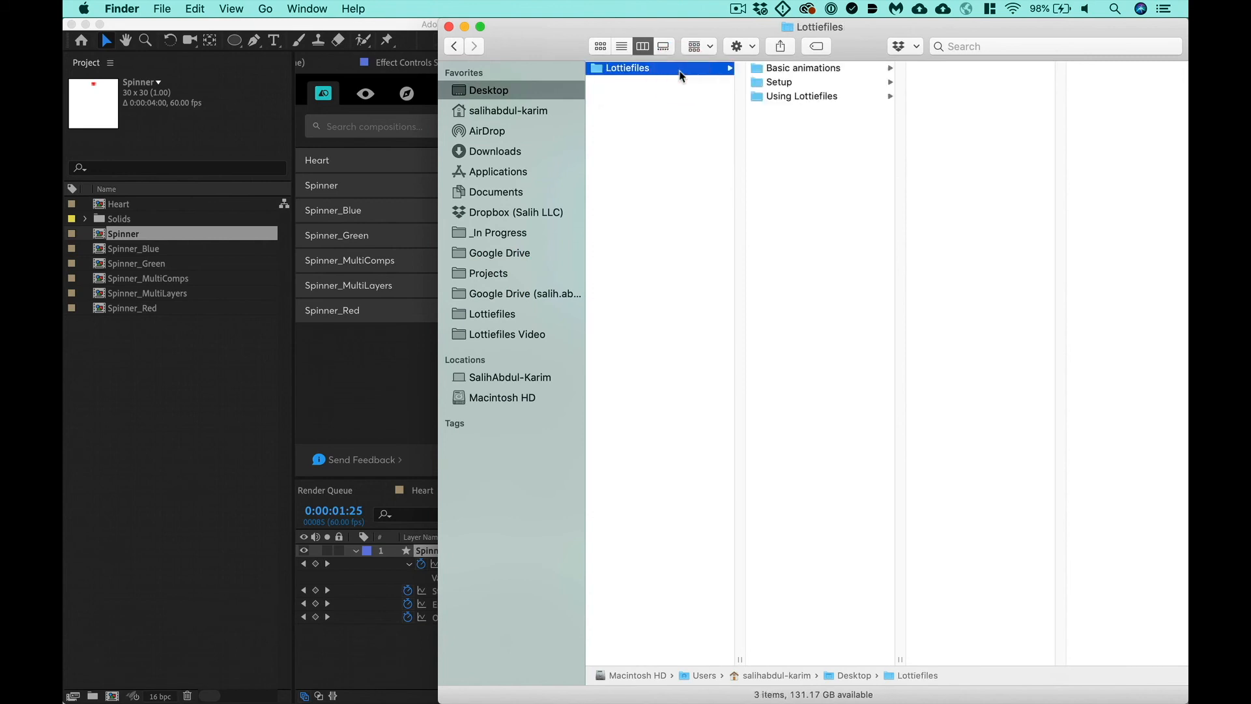
pyautogui.press('Right')
pyautogui.press('Down')
pyautogui.press('Up')
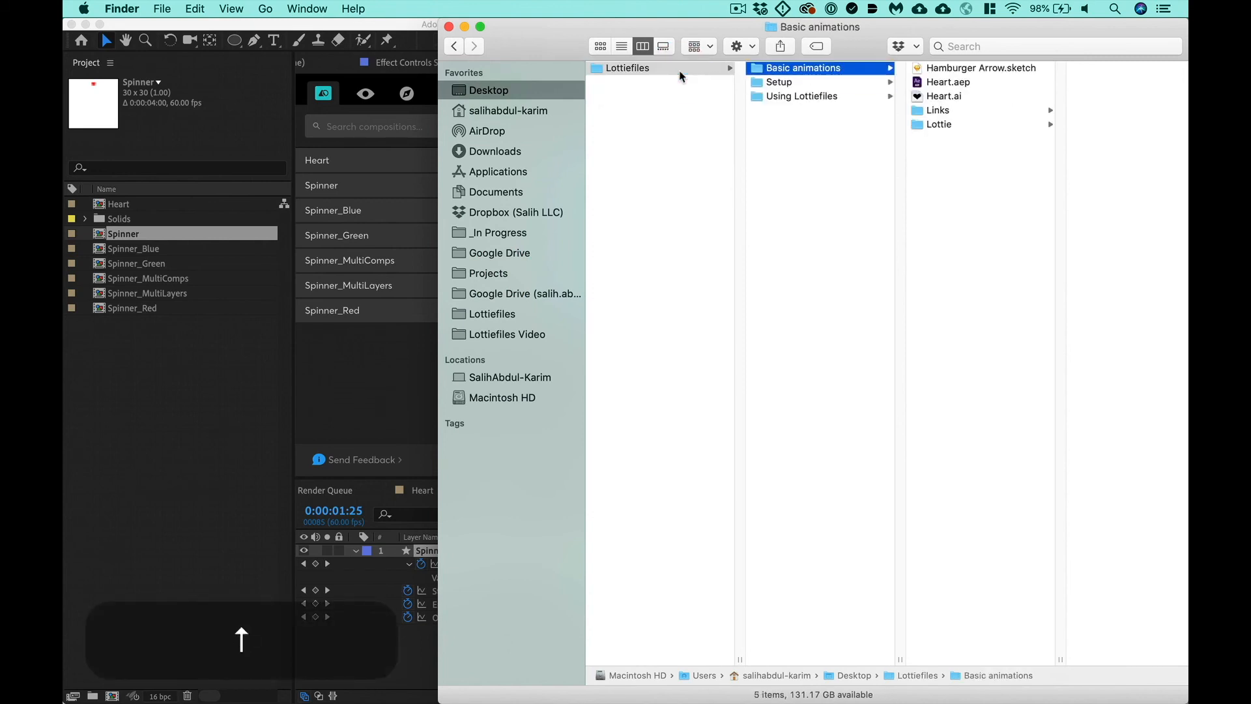
pyautogui.press('Right')
pyautogui.press('Left')
pyautogui.press('Down')
pyautogui.press('Down')
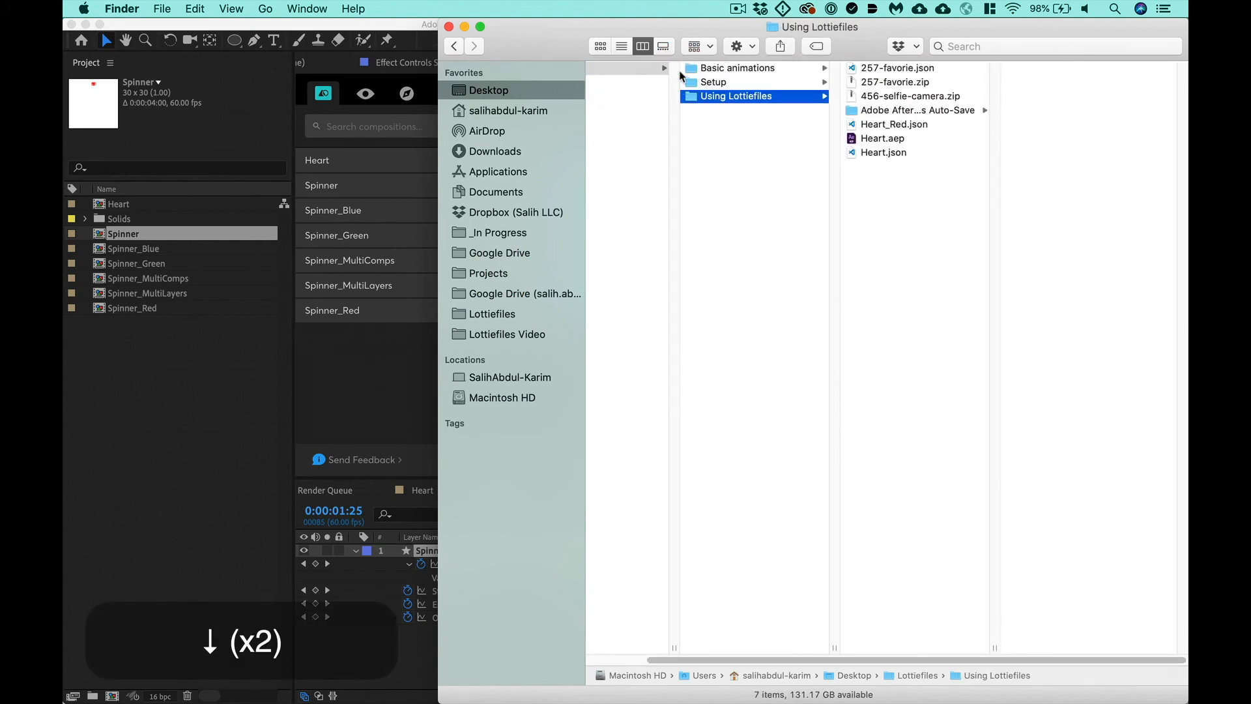
pyautogui.press('Up')
pyautogui.press('Right')
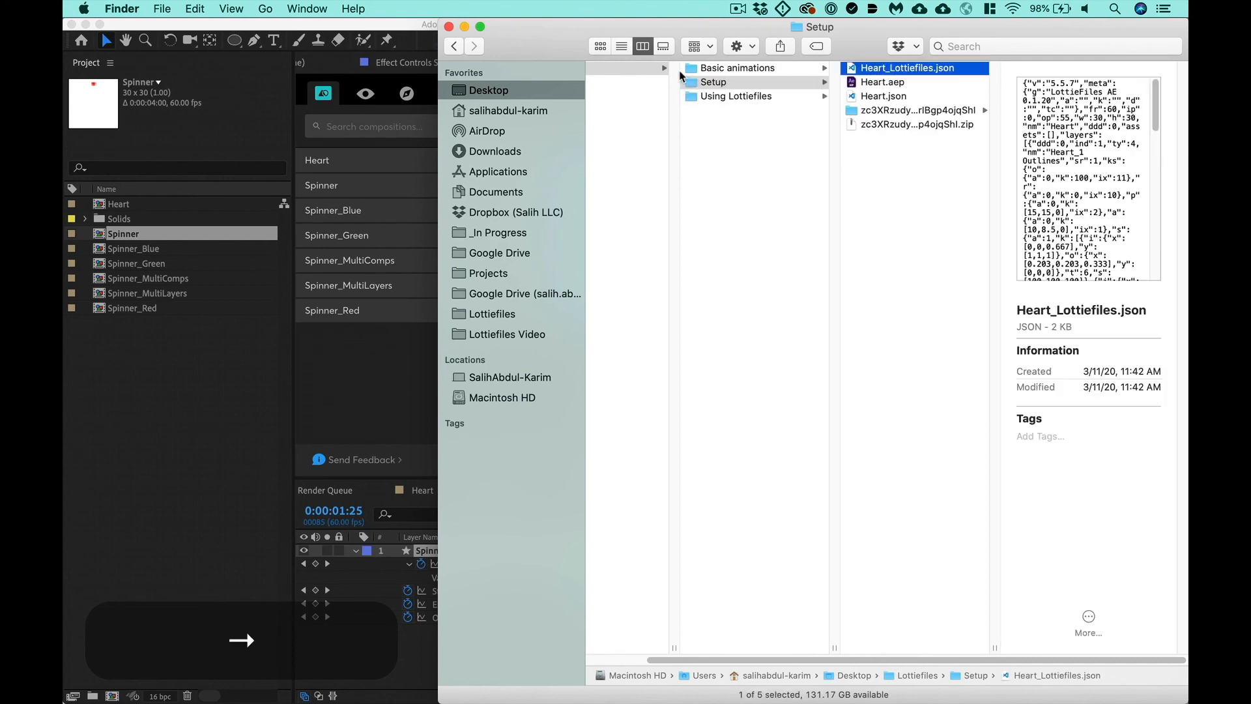
pyautogui.press('Left')
pyautogui.press('Up')
# - Open the Lottie folder inside Basic animations and compare the file sizes of the three exported Spinner JSON files
pyautogui.press('Right')
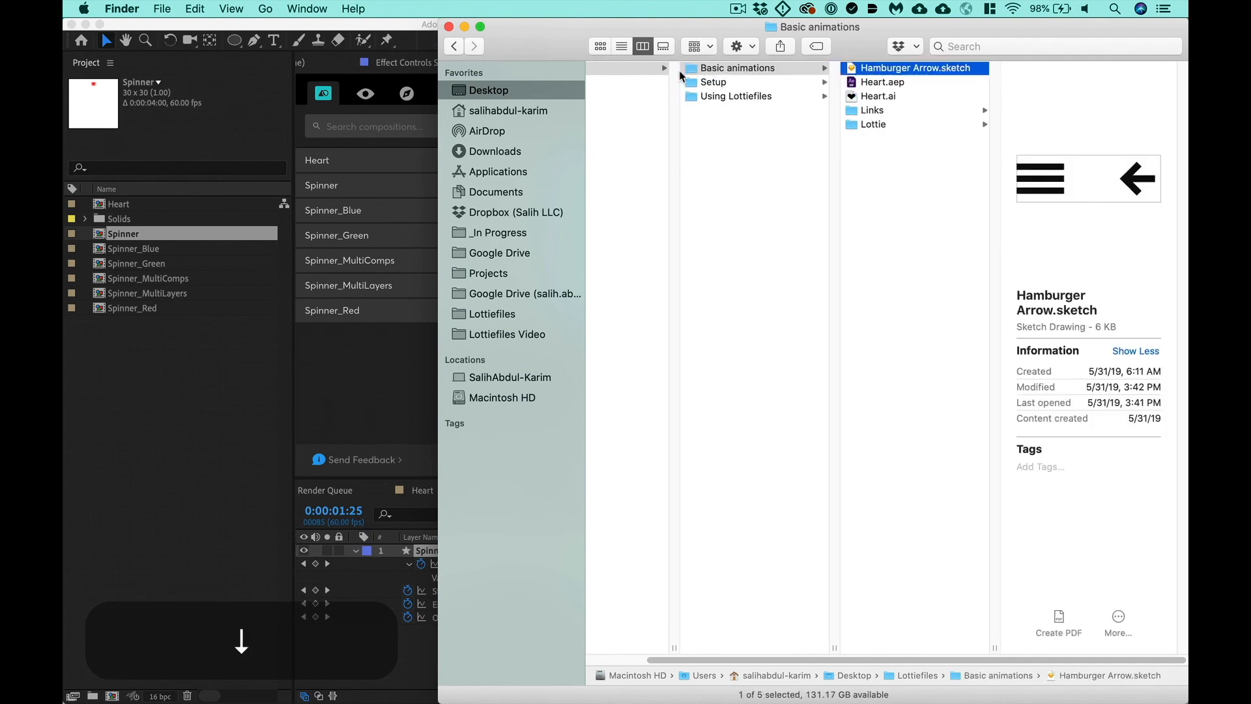
pyautogui.press('Down')
pyautogui.press('Down')
pyautogui.press('Down')
pyautogui.press('Down')
pyautogui.press('Right')
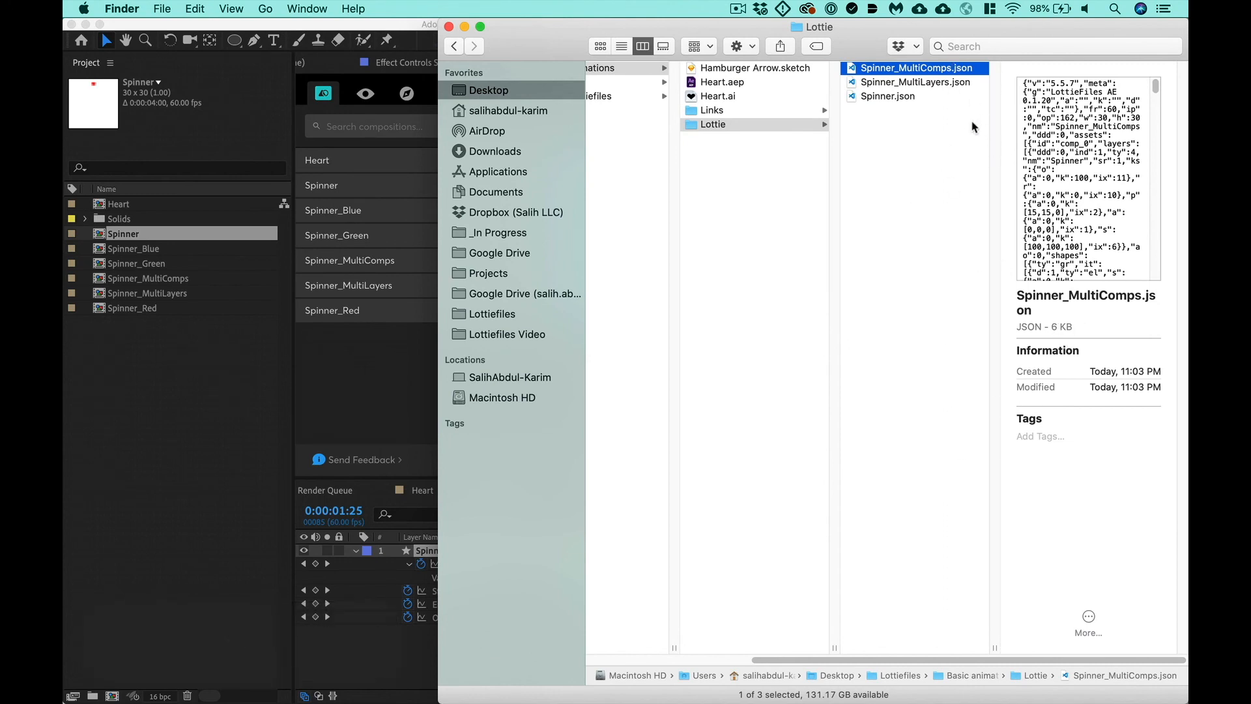
pyautogui.click(938, 83)
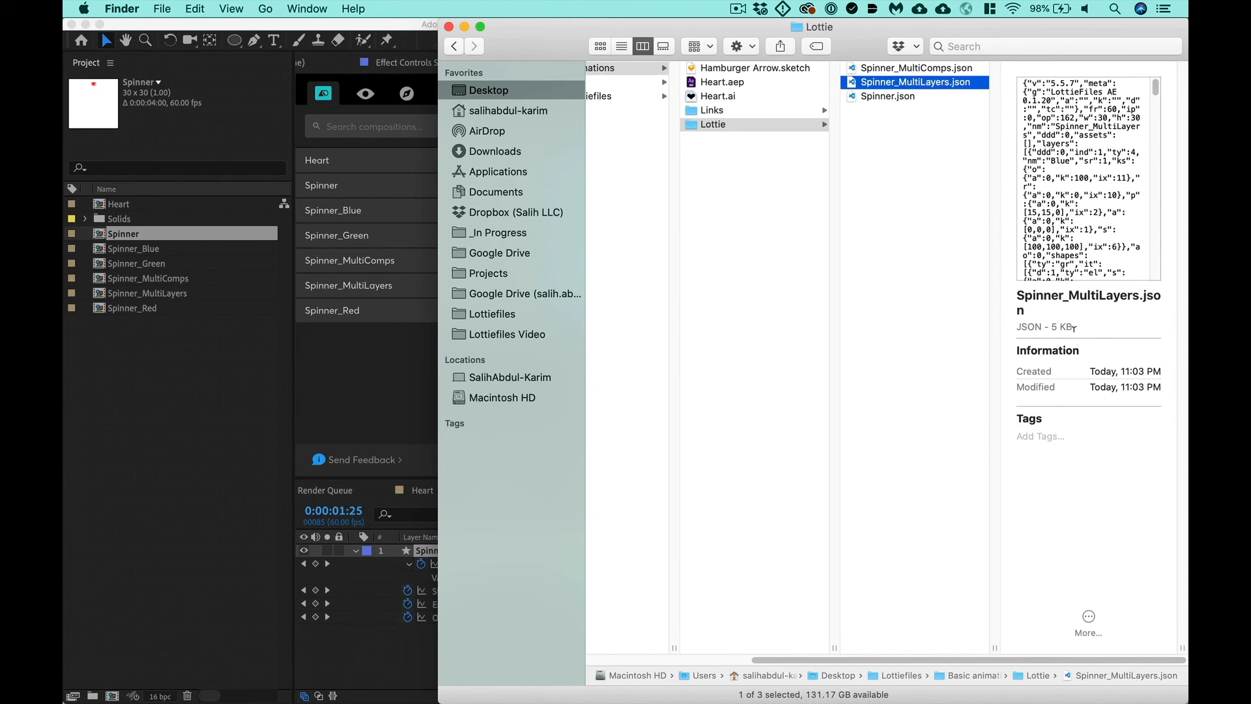
pyautogui.click(899, 96)
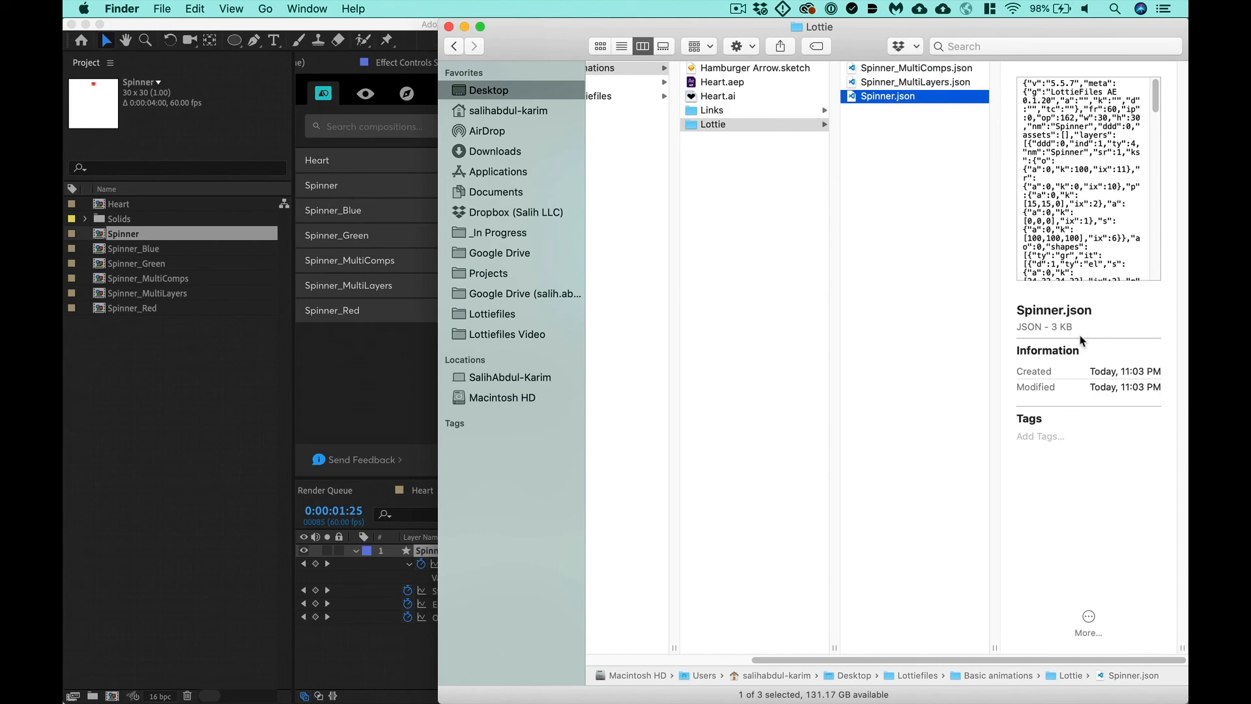
# - Open Spinner.json in Visual Studio Code and turn on word wrap for it
pyautogui.rightClick(949, 104)
pyautogui.moveTo(990, 119)
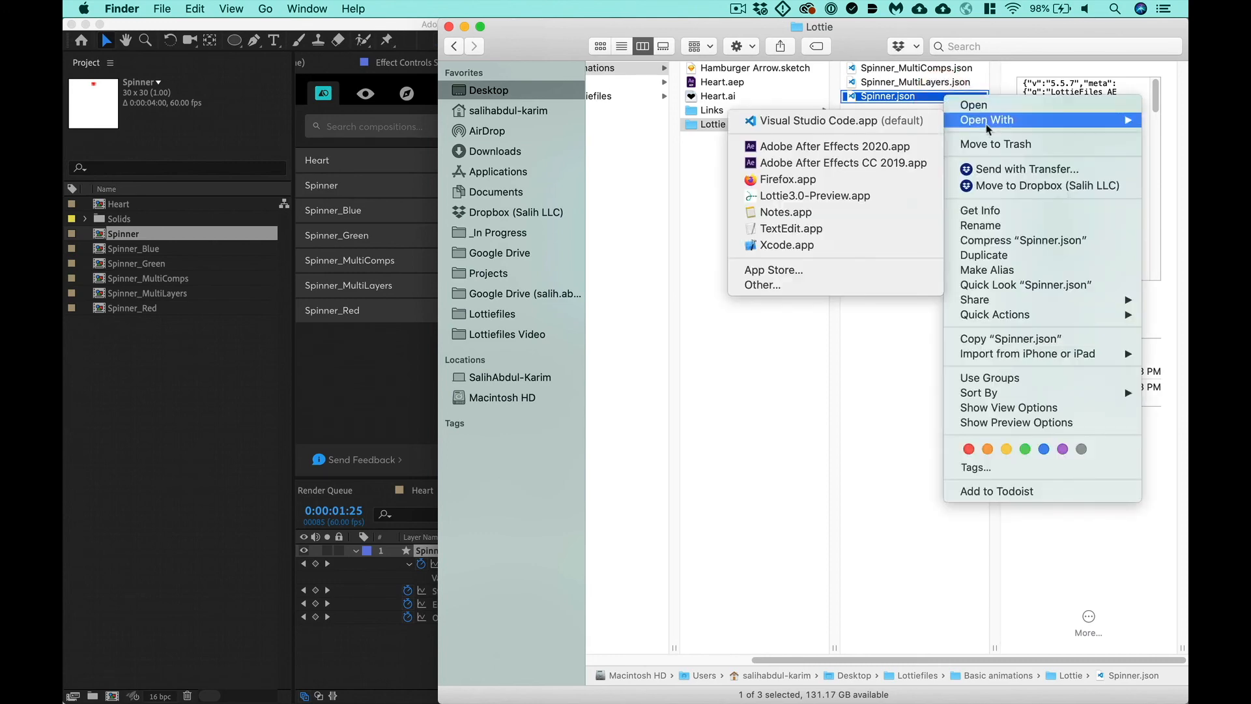
pyautogui.click(884, 124)
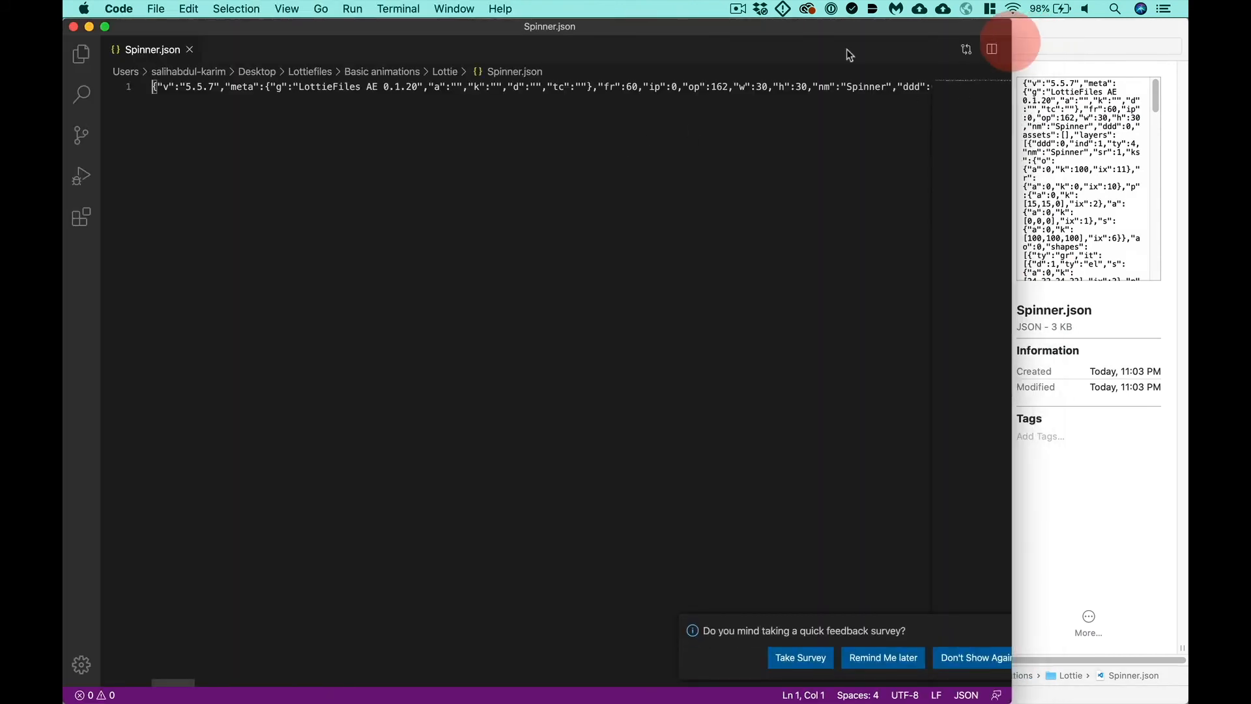
pyautogui.click(288, 10)
pyautogui.click(199, 64)
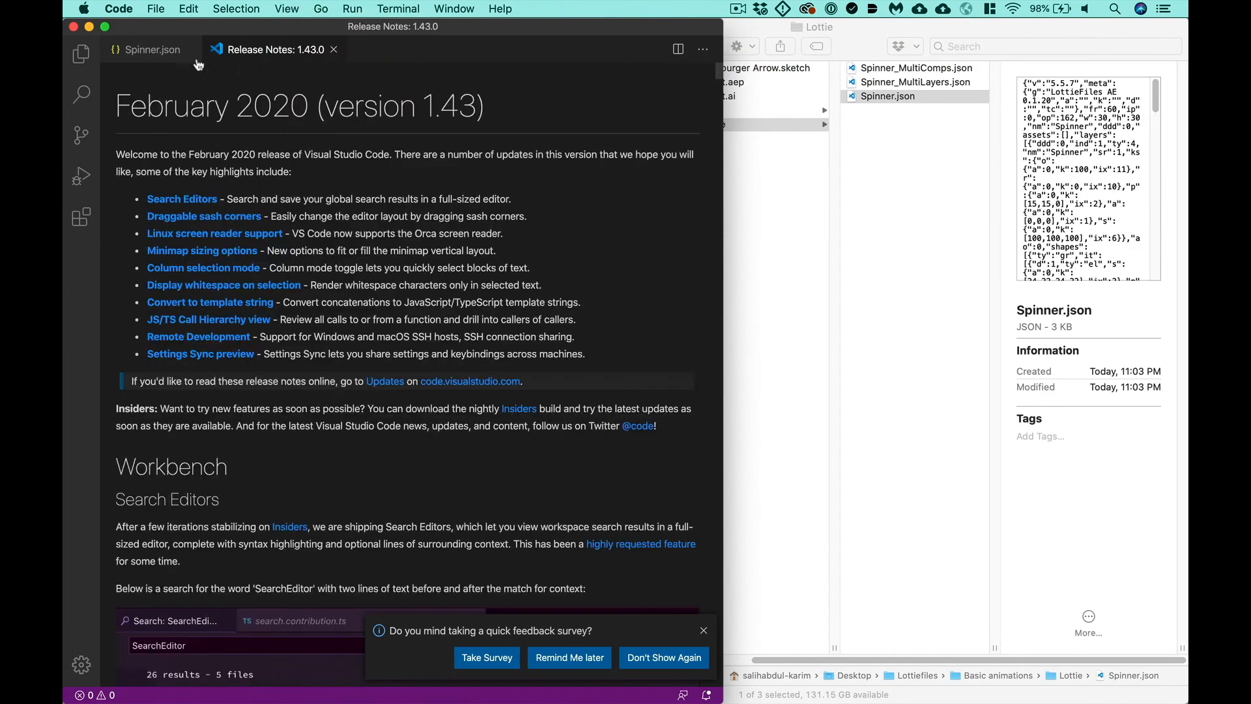
pyautogui.click(161, 52)
pyautogui.click(287, 9)
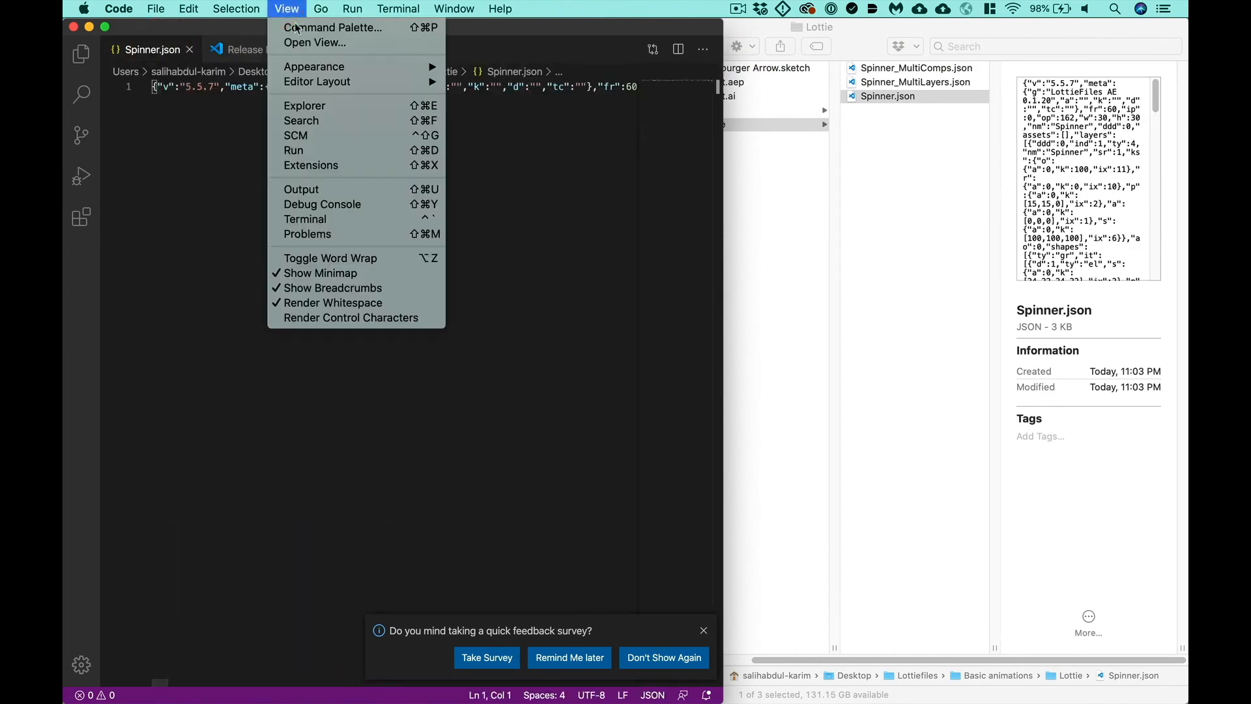
pyautogui.click(306, 259)
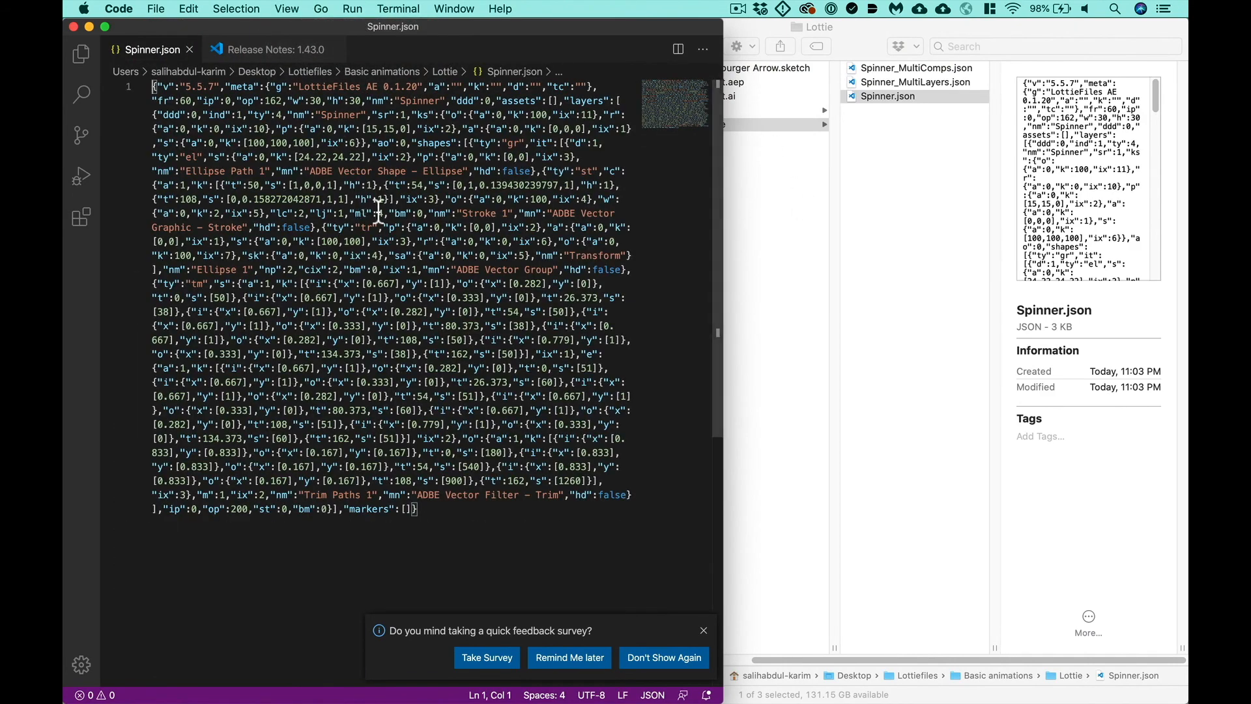
# - Open Spinner_MultiLayers.json and Spinner_MultiComps.json from the Lottie folder in Visual Studio Code
pyautogui.rightClick(943, 87)
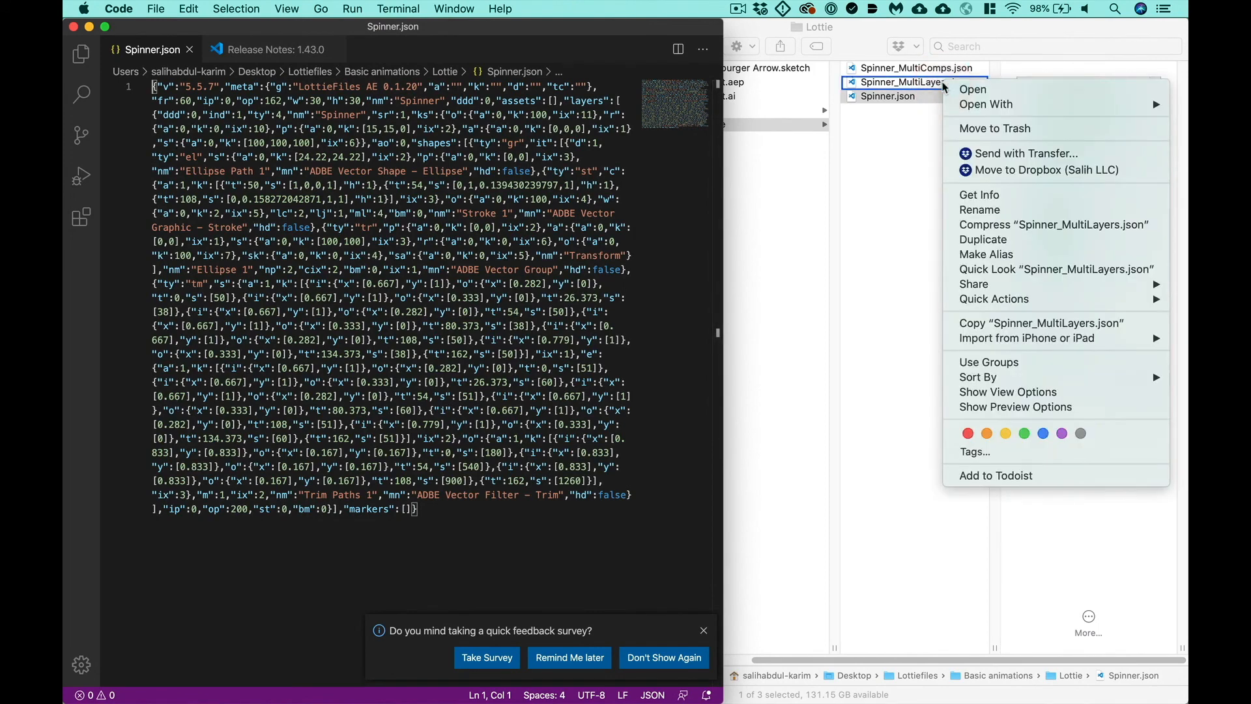
pyautogui.moveTo(977, 105)
pyautogui.click(865, 109)
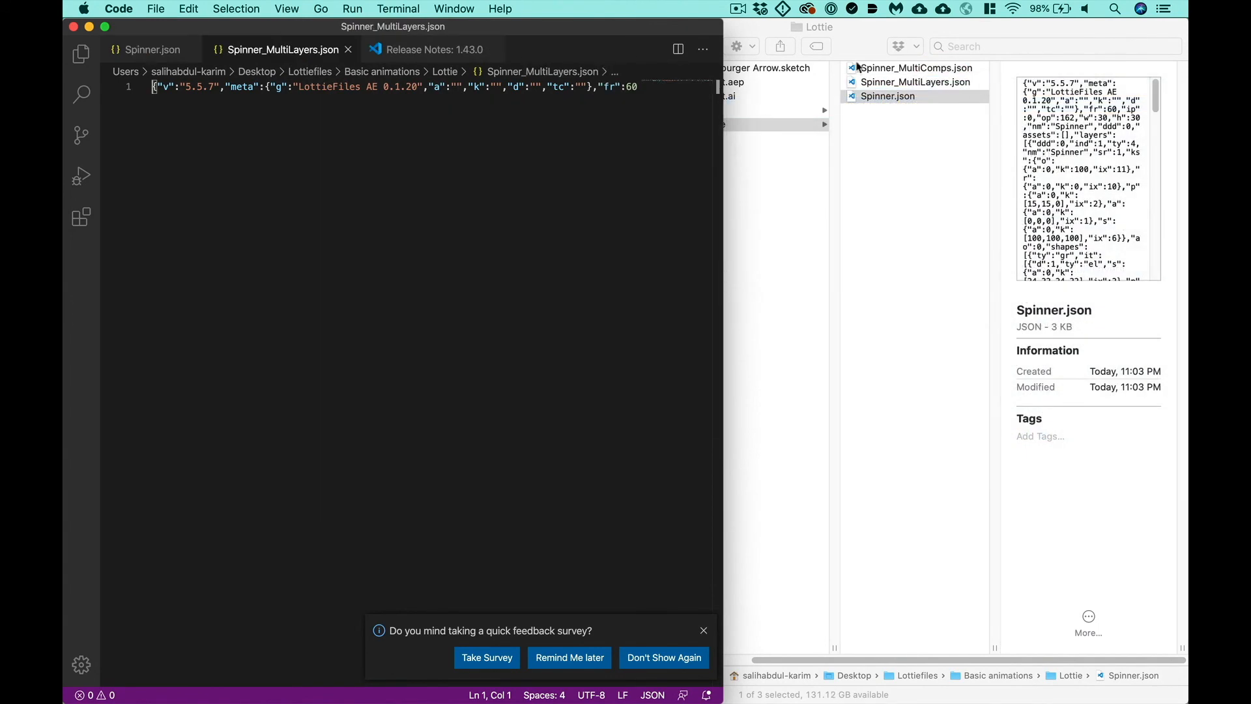
pyautogui.rightClick(878, 69)
pyautogui.moveTo(922, 90)
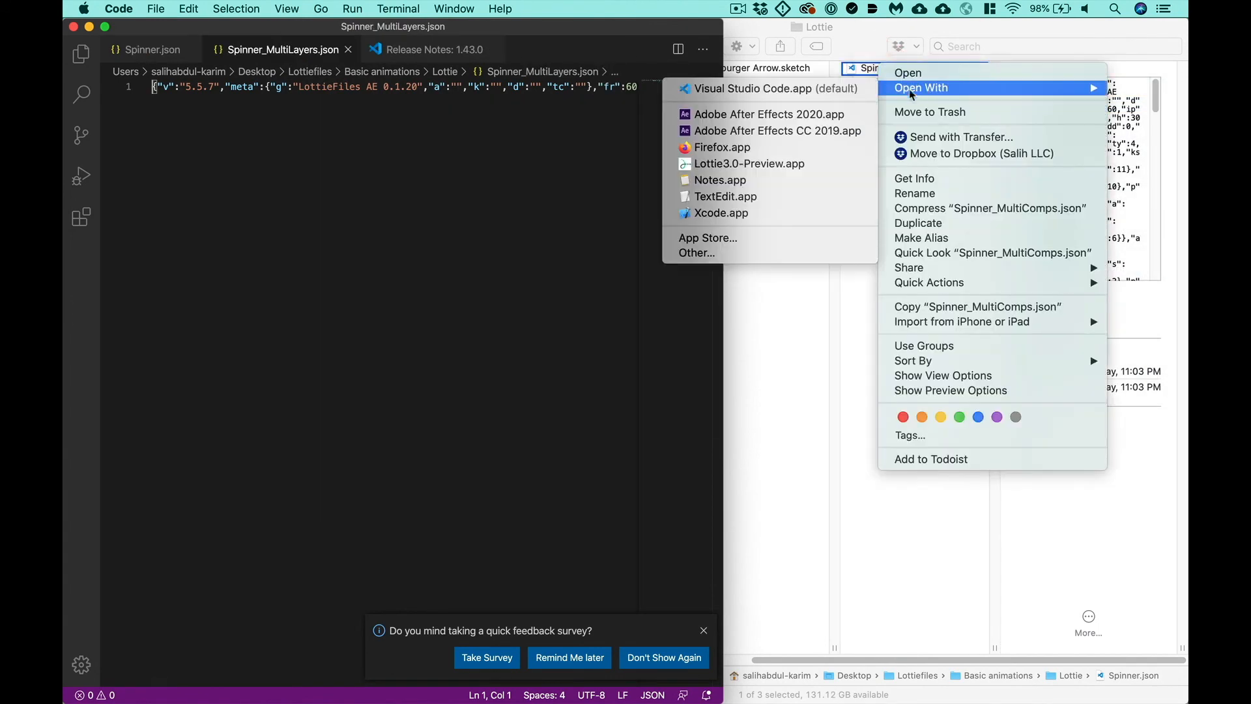
pyautogui.click(847, 84)
# - Turn on word wrap for Spinner_MultiComps.json and Spinner_MultiLayers.json, and close the release notes
pyautogui.click(225, 9)
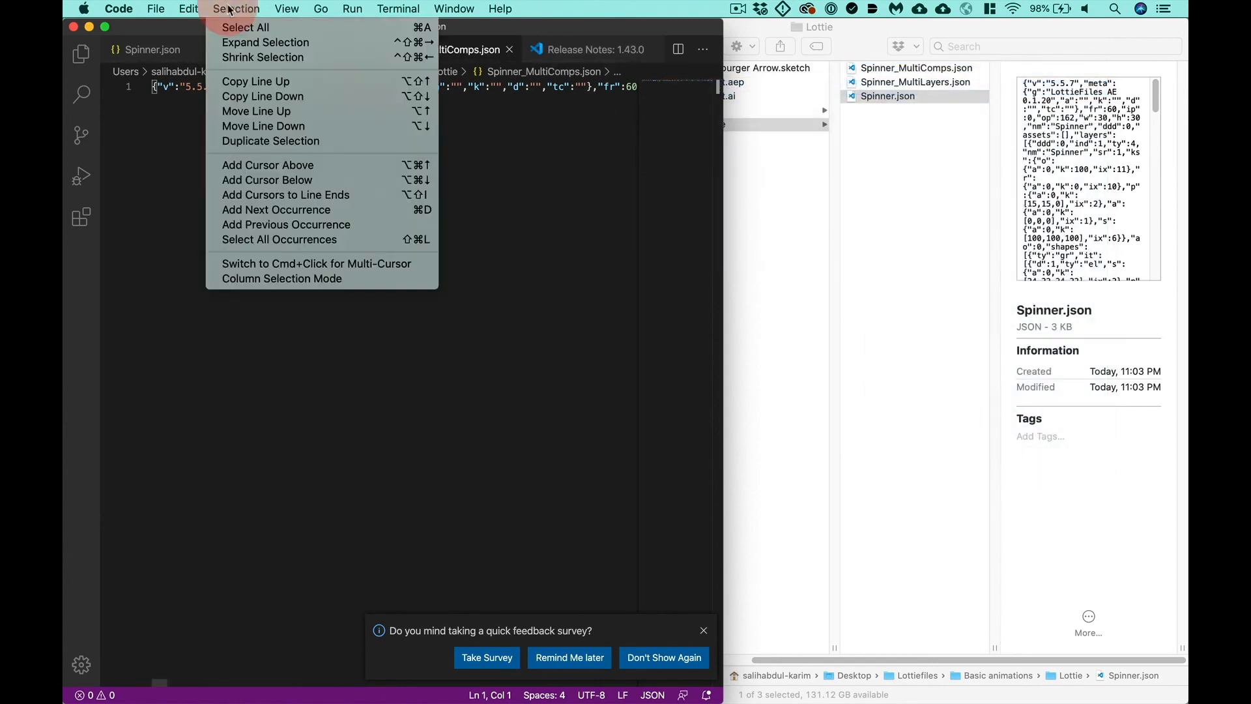
pyautogui.click(309, 258)
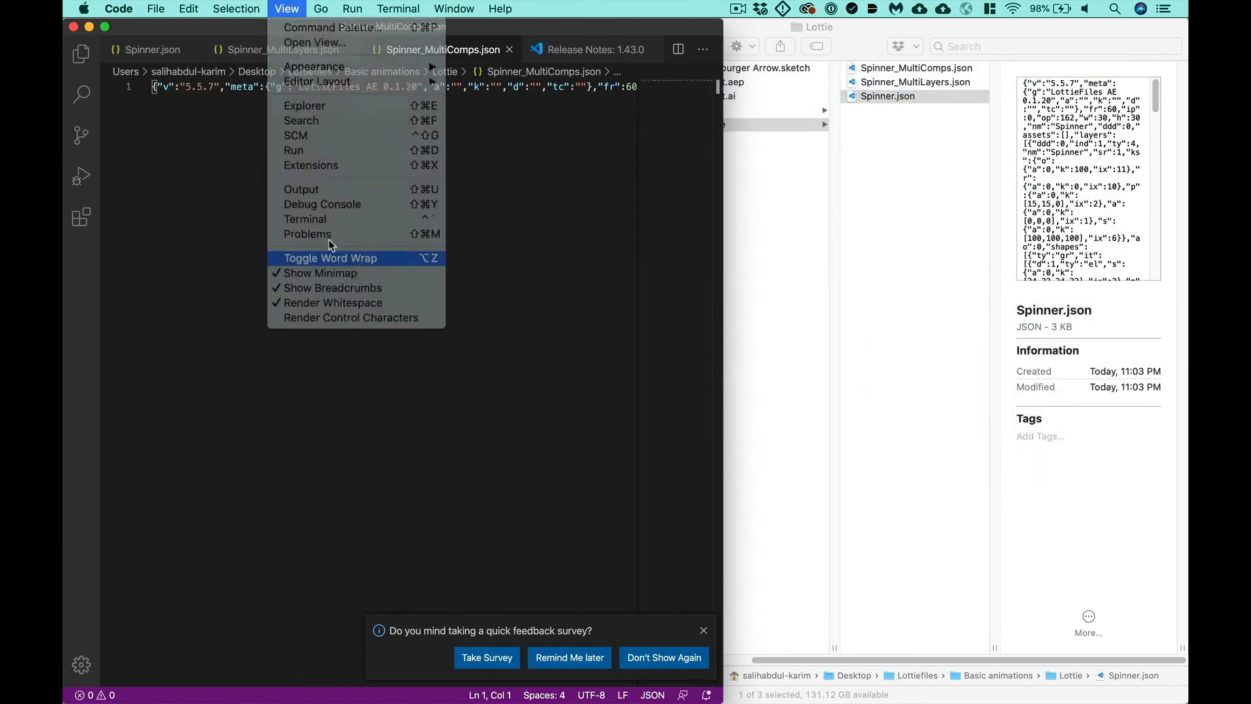
pyautogui.click(650, 50)
pyautogui.click(303, 52)
pyautogui.click(285, 9)
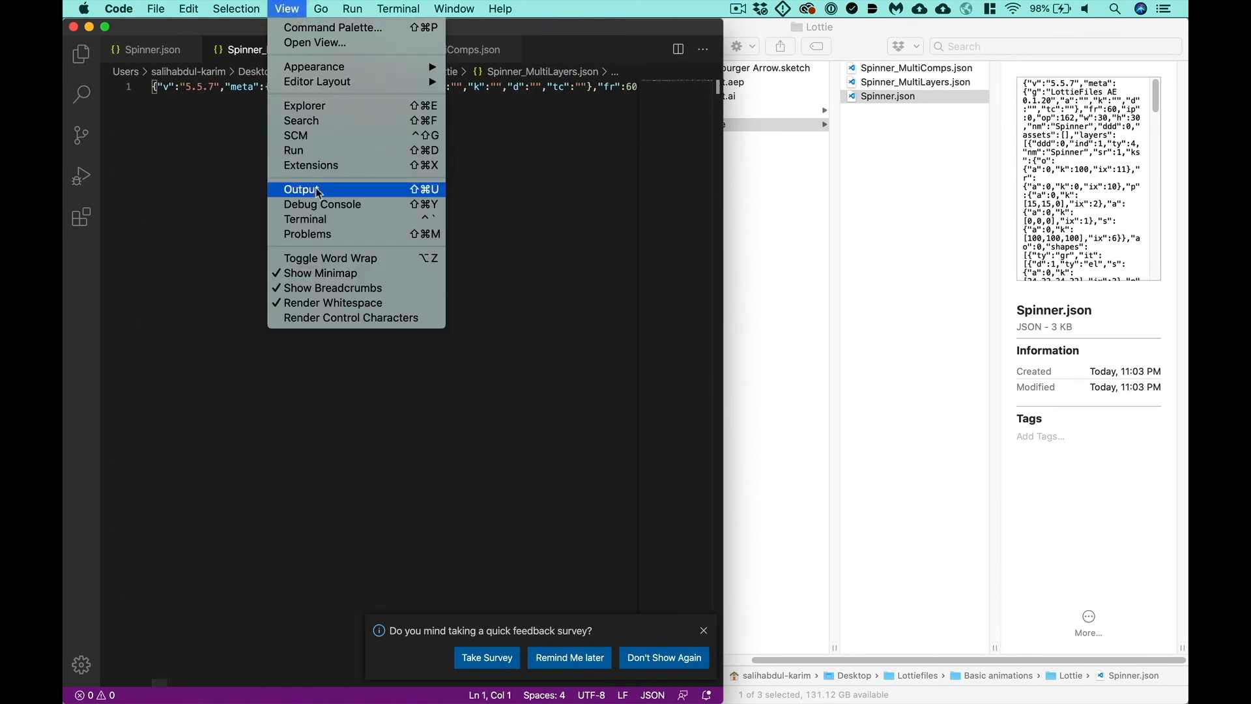
pyautogui.click(332, 251)
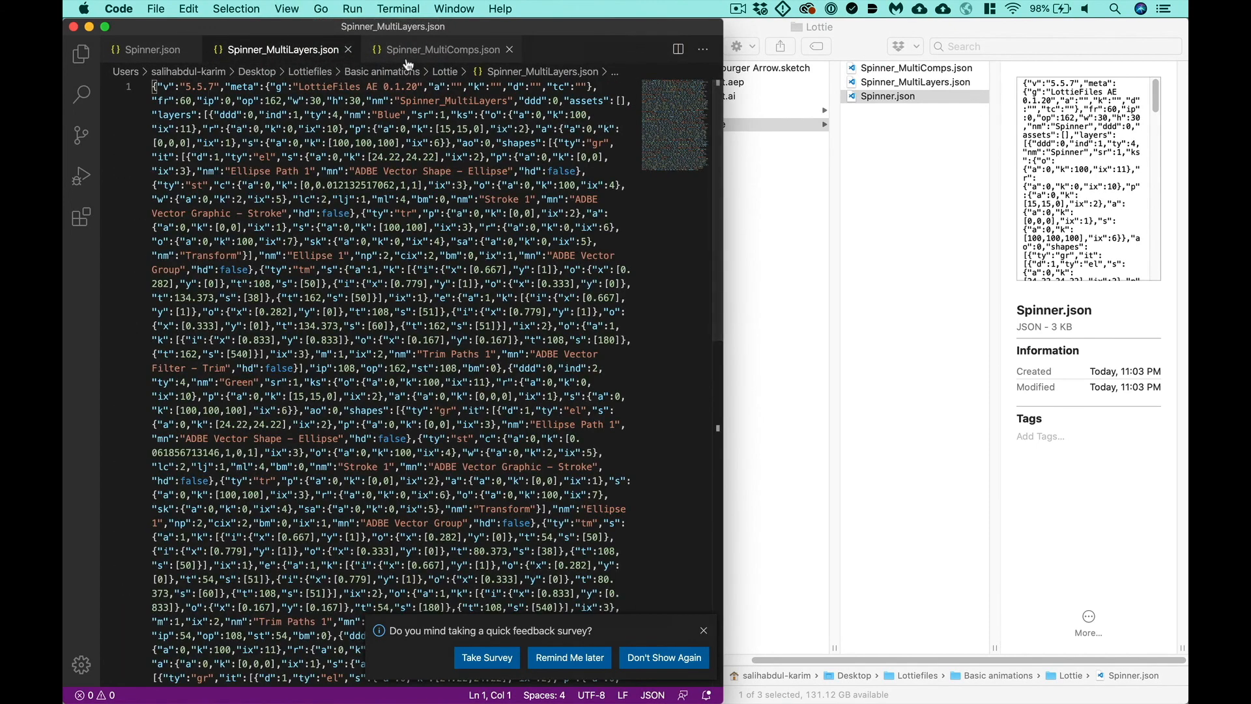
# - Compare the length and structure of the code in Spinner.json, Spinner_MultiLayers.json and Spinner_MultiComps.json
pyautogui.click(426, 50)
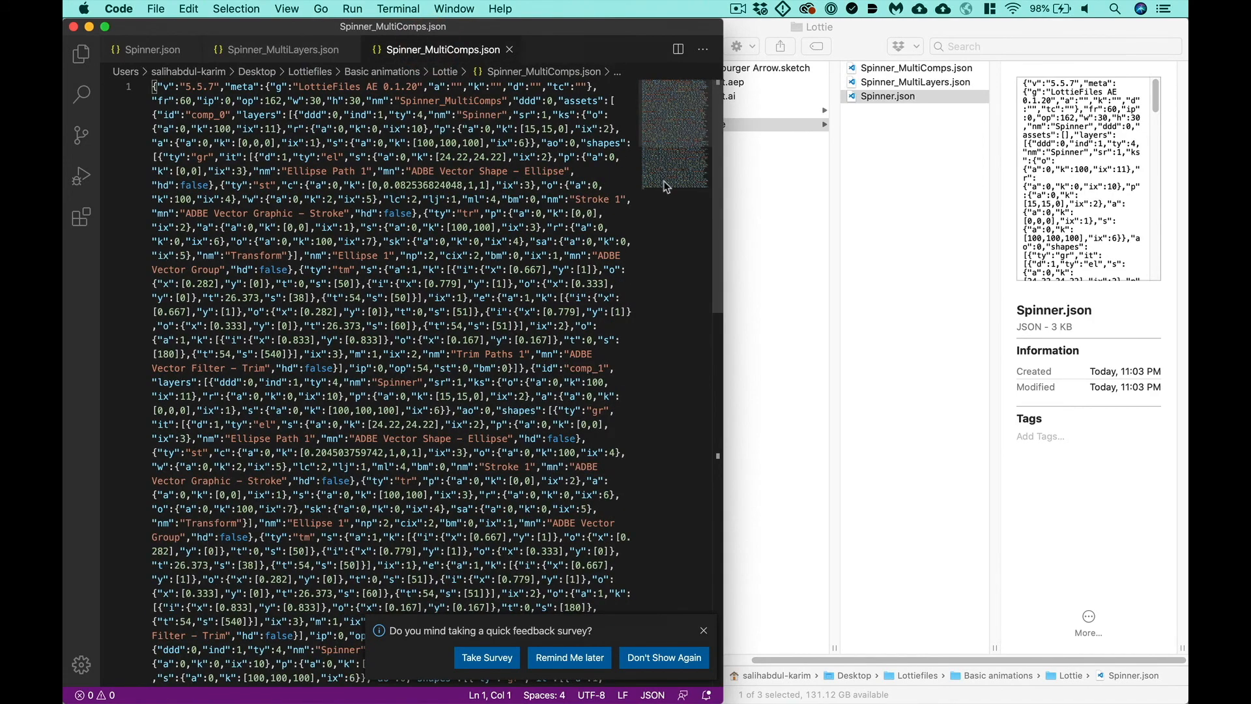
pyautogui.scroll(-2, 573, 192)
pyautogui.scroll(-10, 572, 191)
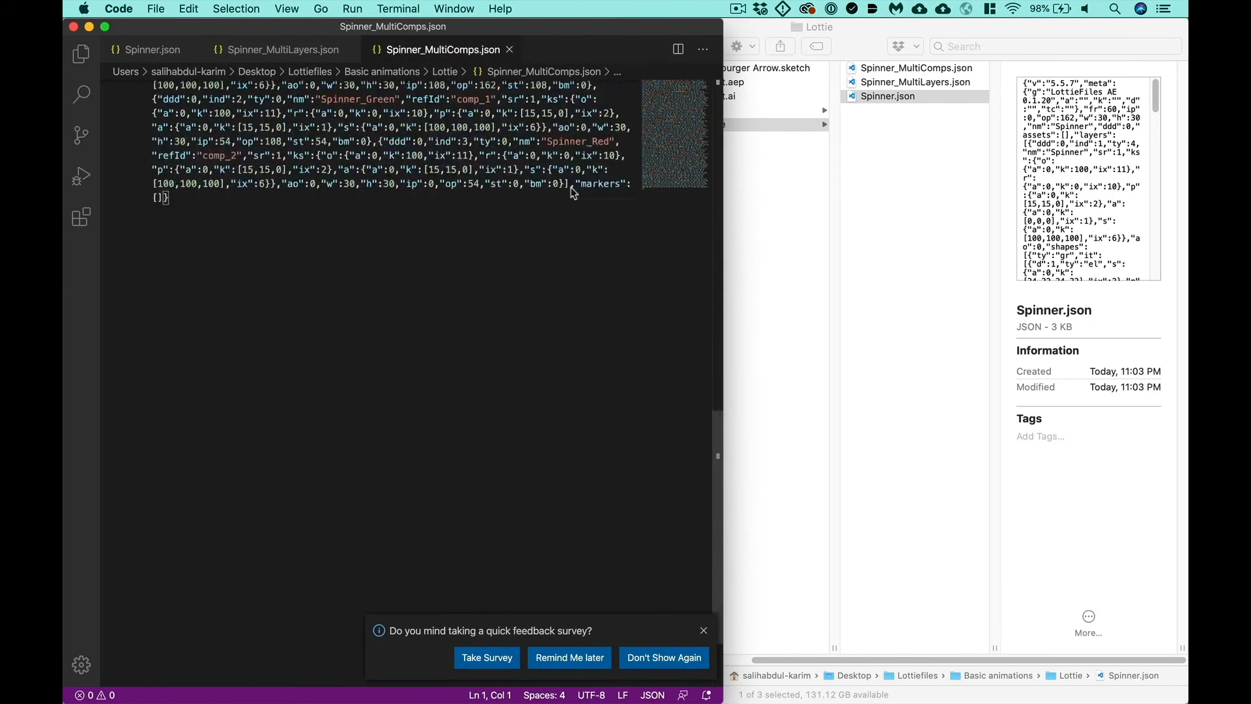
pyautogui.scroll(15, 569, 192)
pyautogui.click(322, 43)
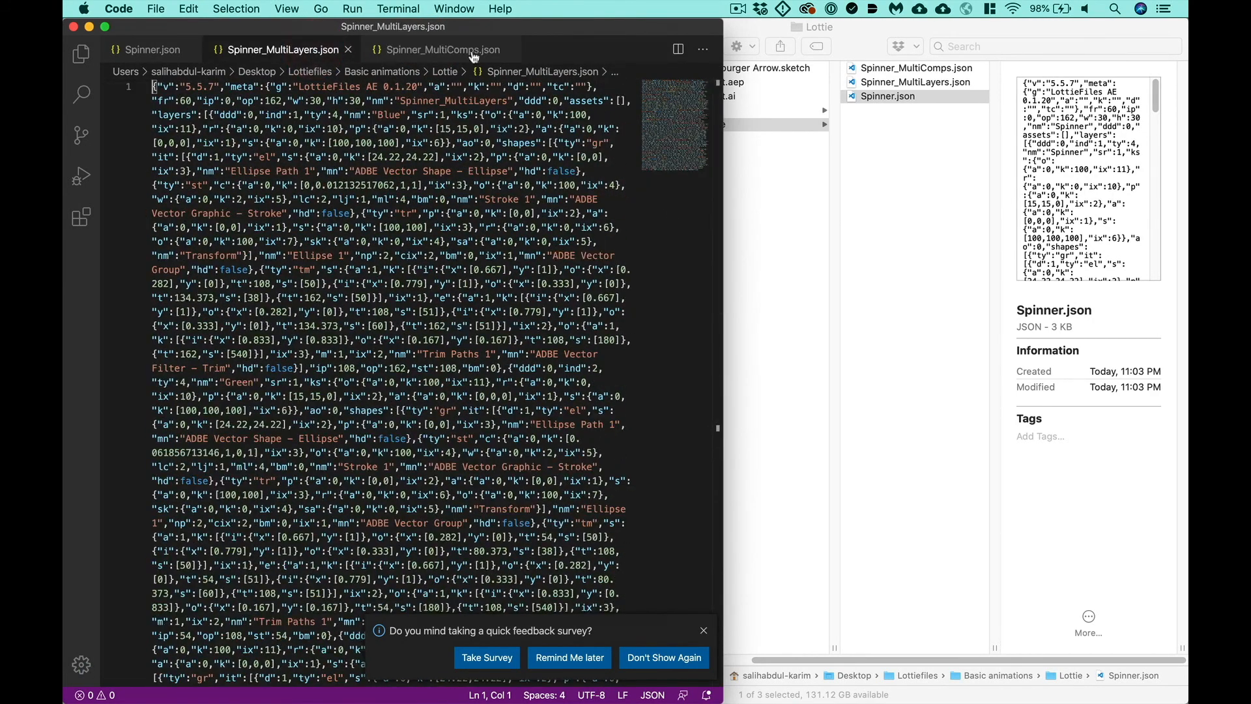
pyautogui.click(141, 51)
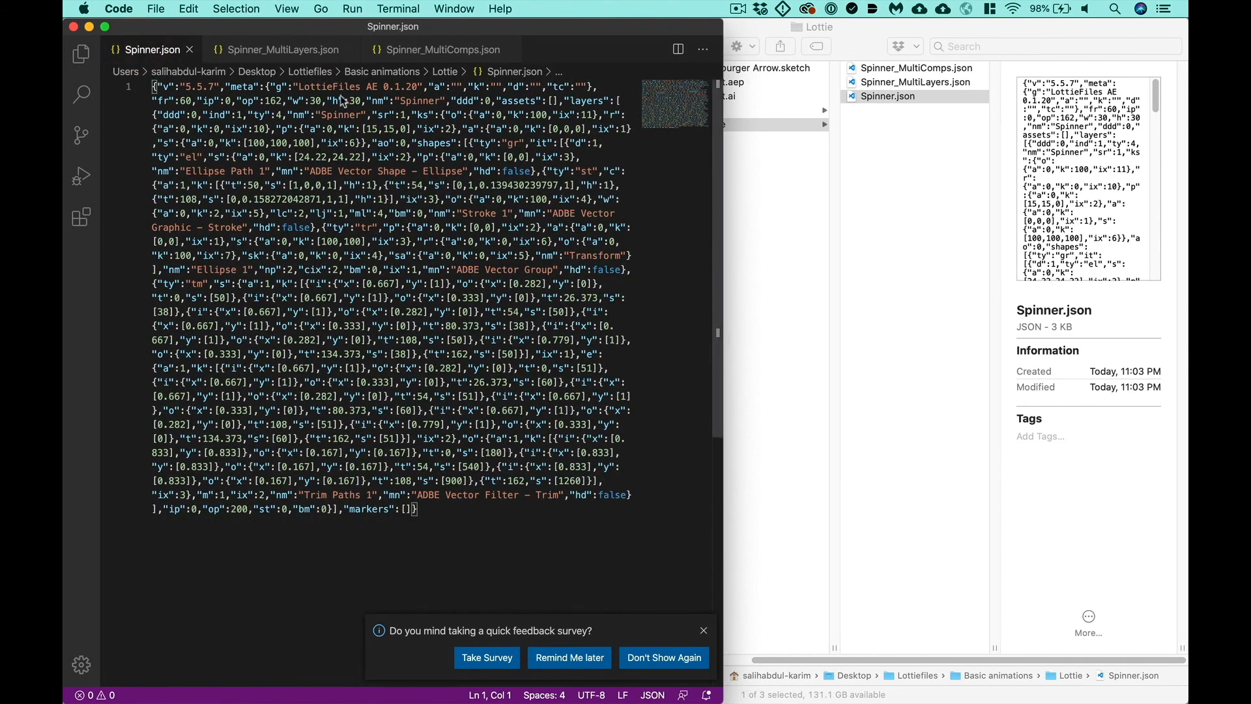
pyautogui.click(440, 51)
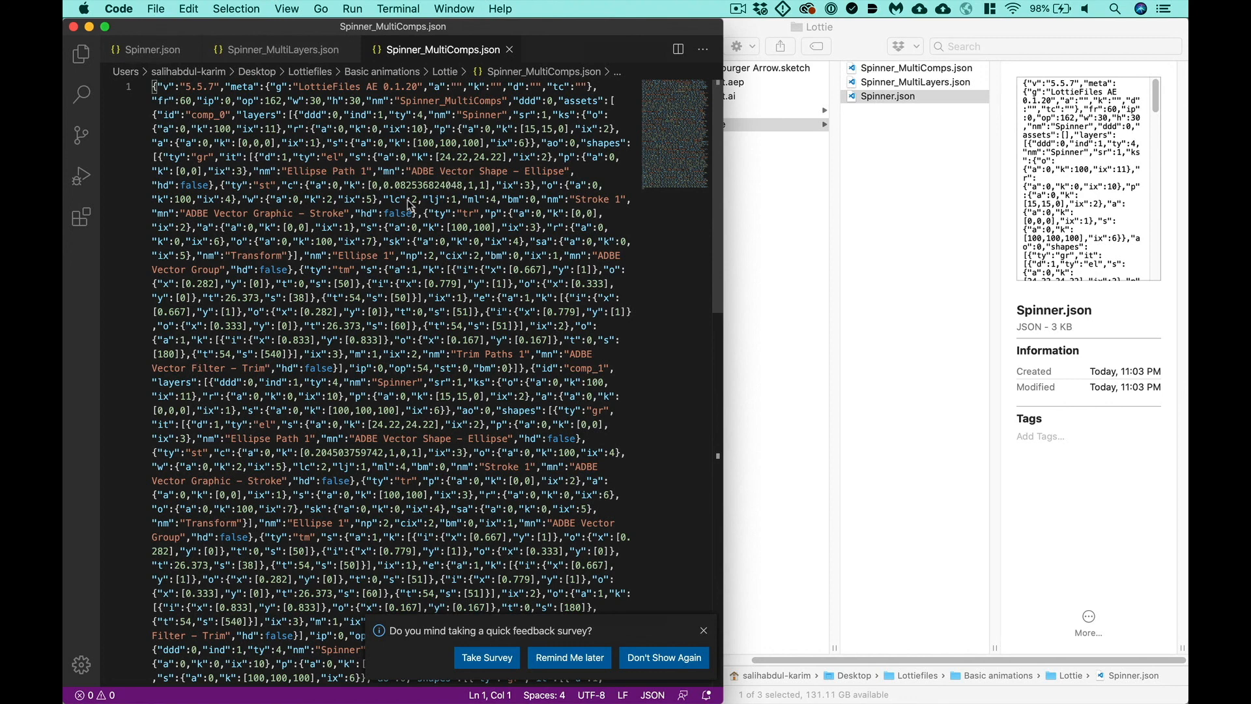
pyautogui.scroll(-10, 408, 203)
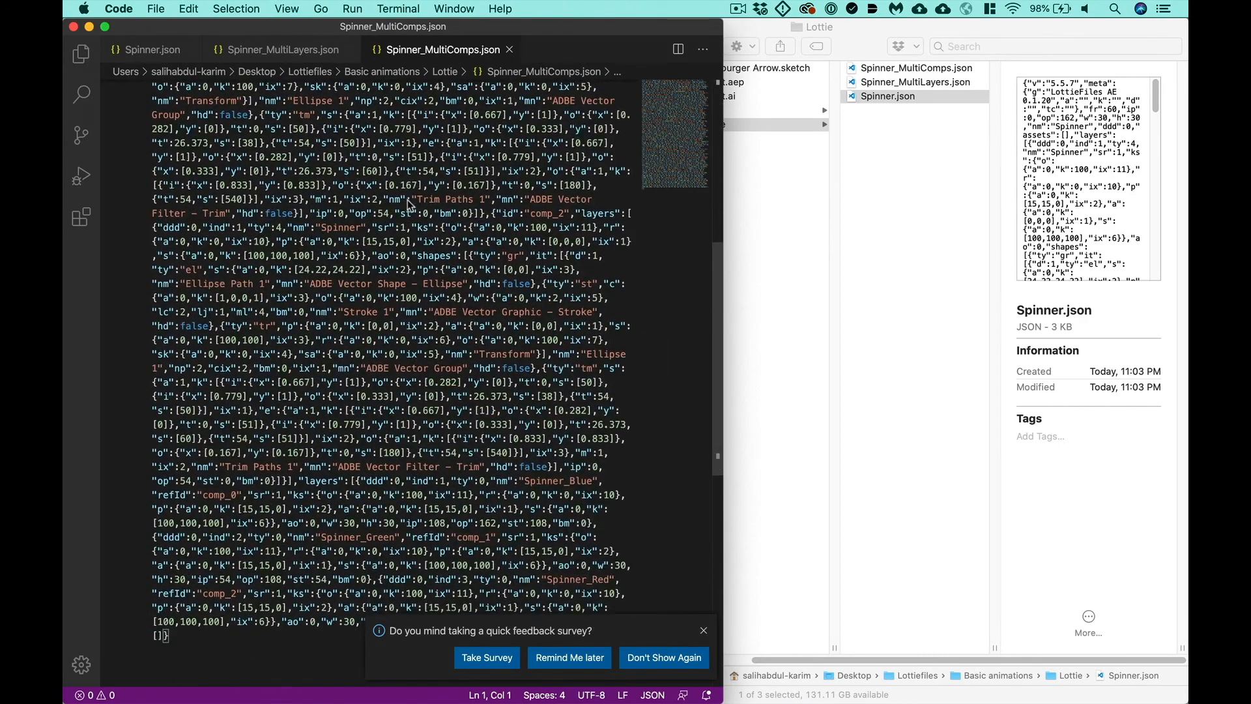
pyautogui.scroll(15, 408, 202)
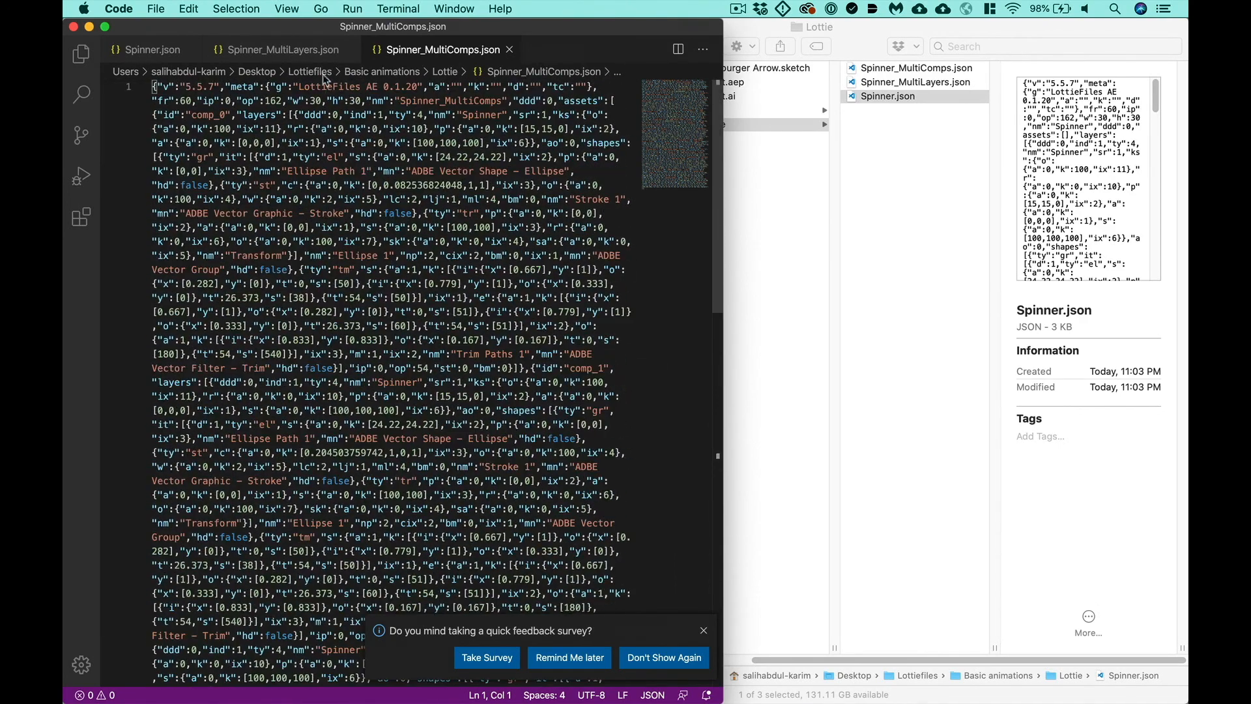
pyautogui.click(315, 49)
pyautogui.scroll(-5, 449, 231)
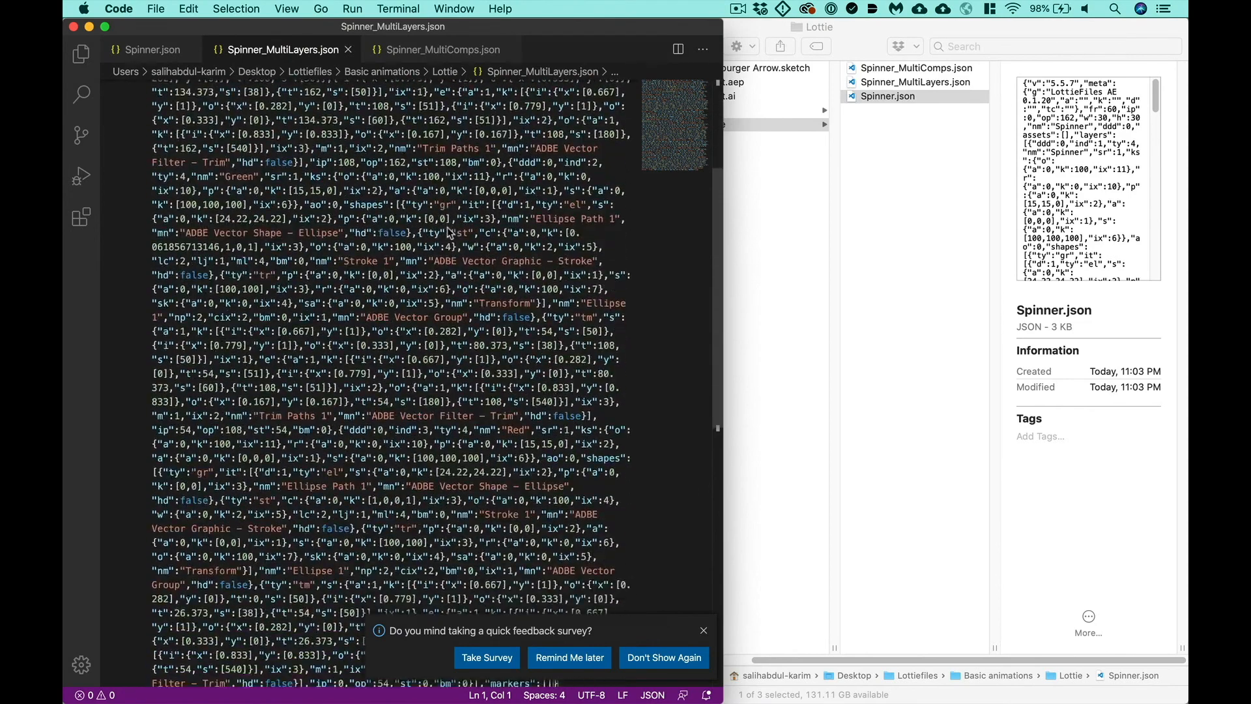
# - Compare the Spinner_MultiLayers.json code with Spinner.json, and switch to After Effects
pyautogui.scroll(3, 449, 231)
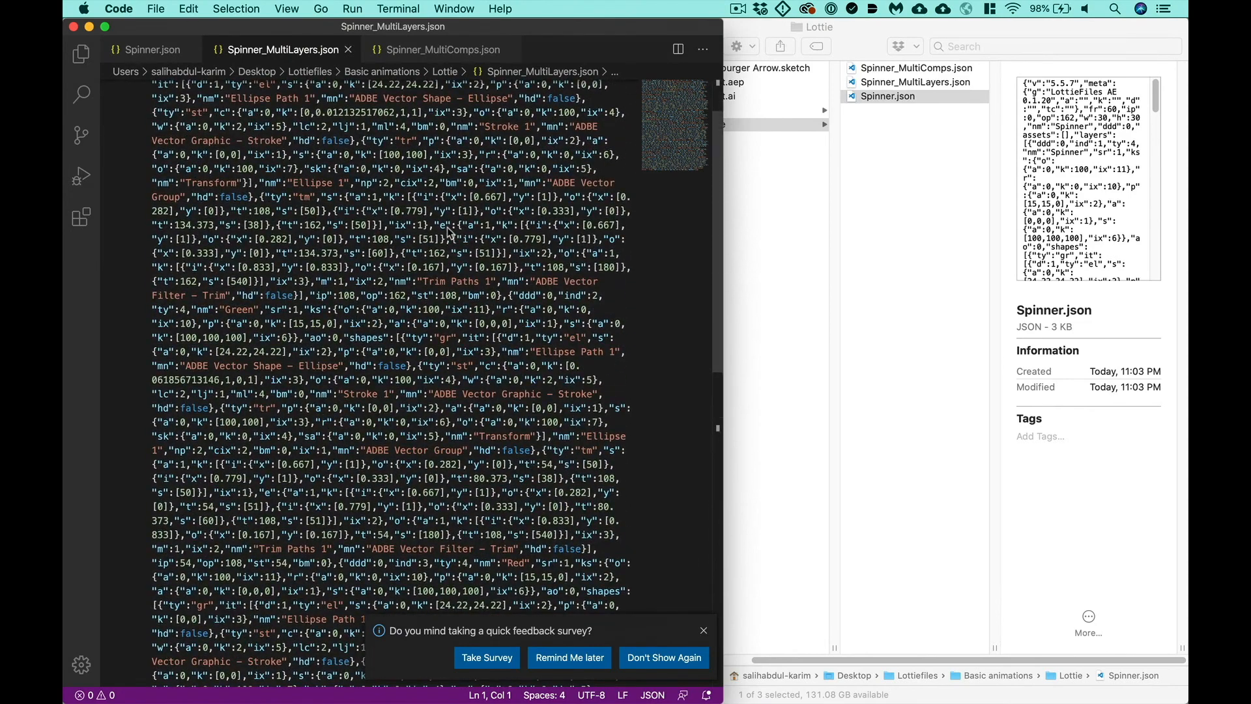
pyautogui.click(168, 50)
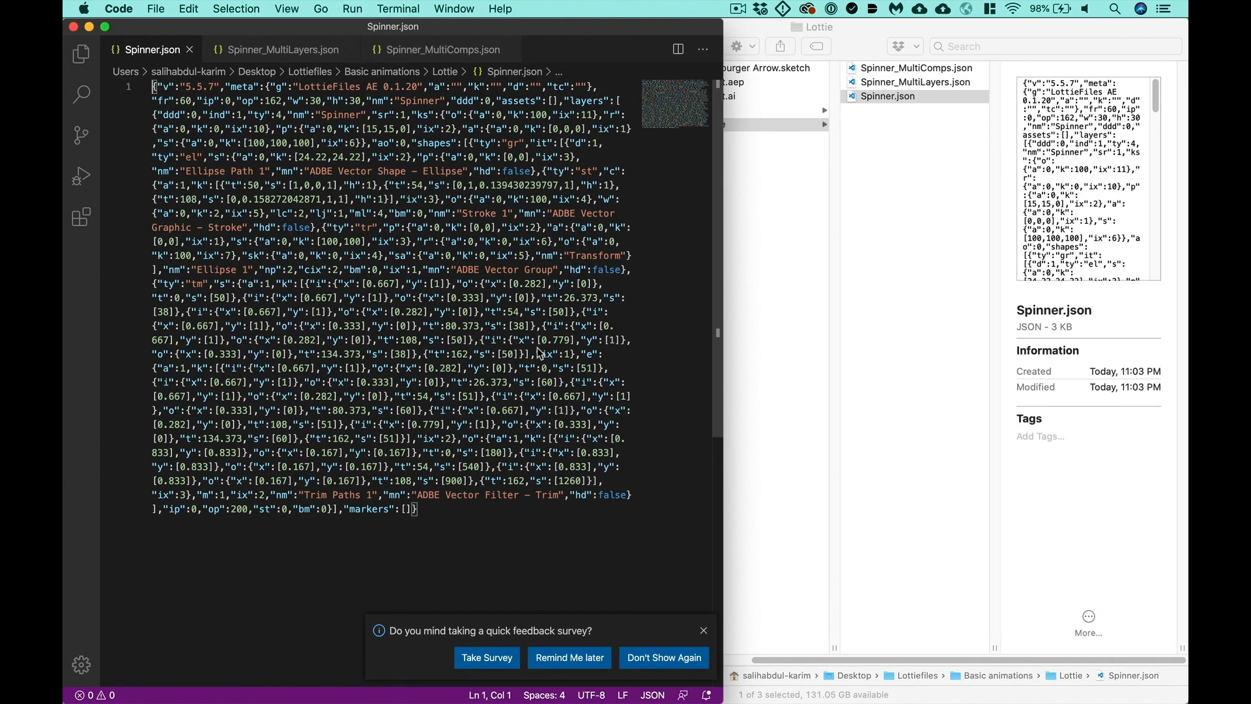
pyautogui.press('super+Tab')
pyautogui.click(476, 340)
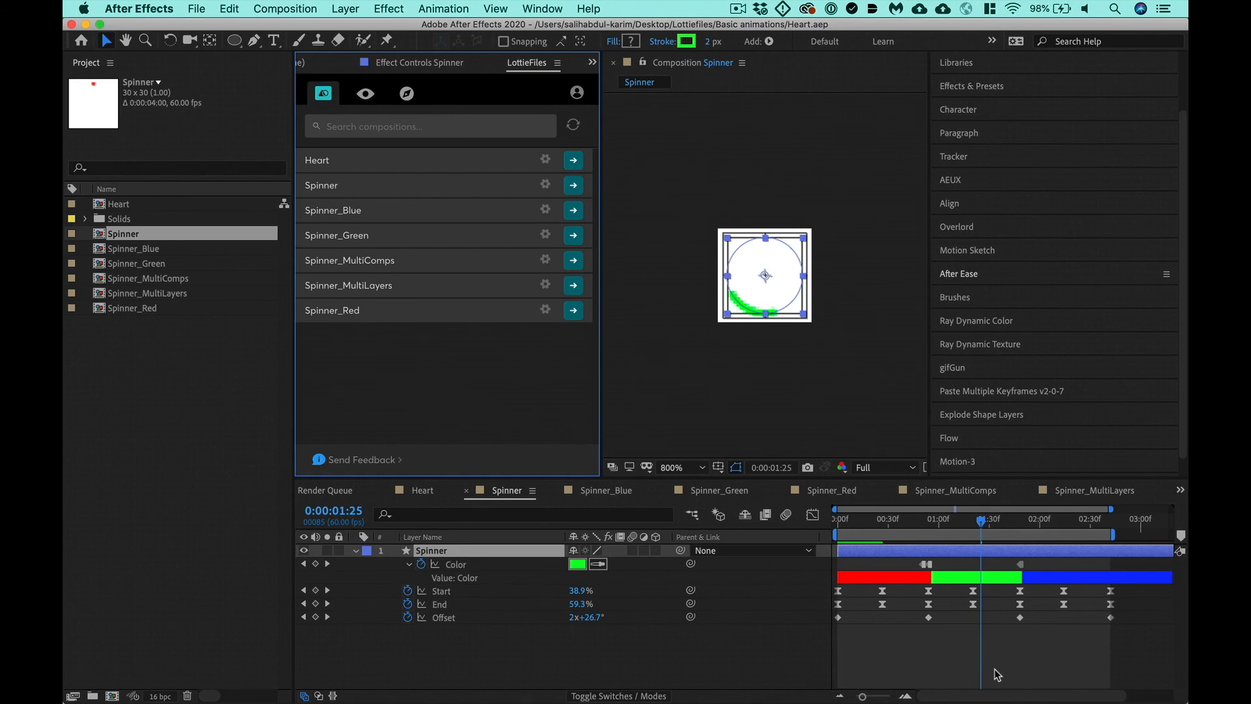
# - Switch to Chrome and open lottiefiles.com in a new tab
pyautogui.press('super+Tab')
pyautogui.press('super+Tab')
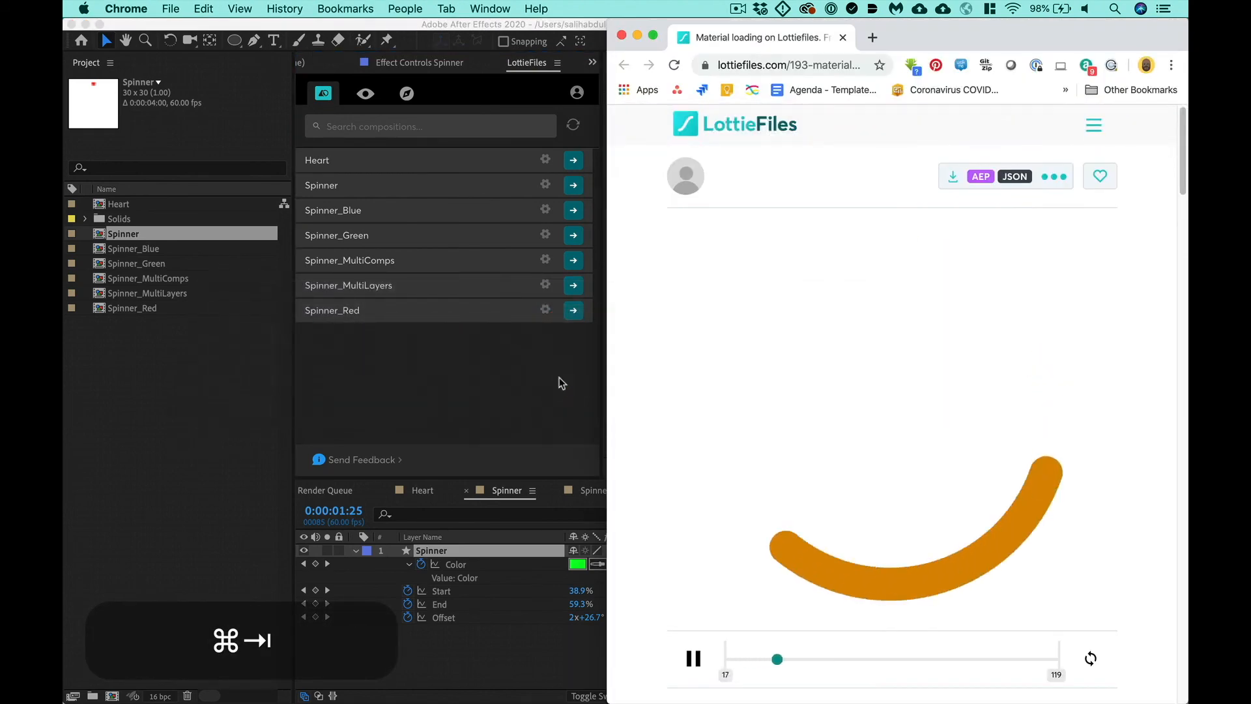
pyautogui.press('super+t')
pyautogui.write('lottiefiles.com')
pyautogui.press('Return')
# - Show Finder's Lottie folder alongside Chrome and load Spinner.json from it into the LottieFiles page for preview
pyautogui.press('super+Tab')
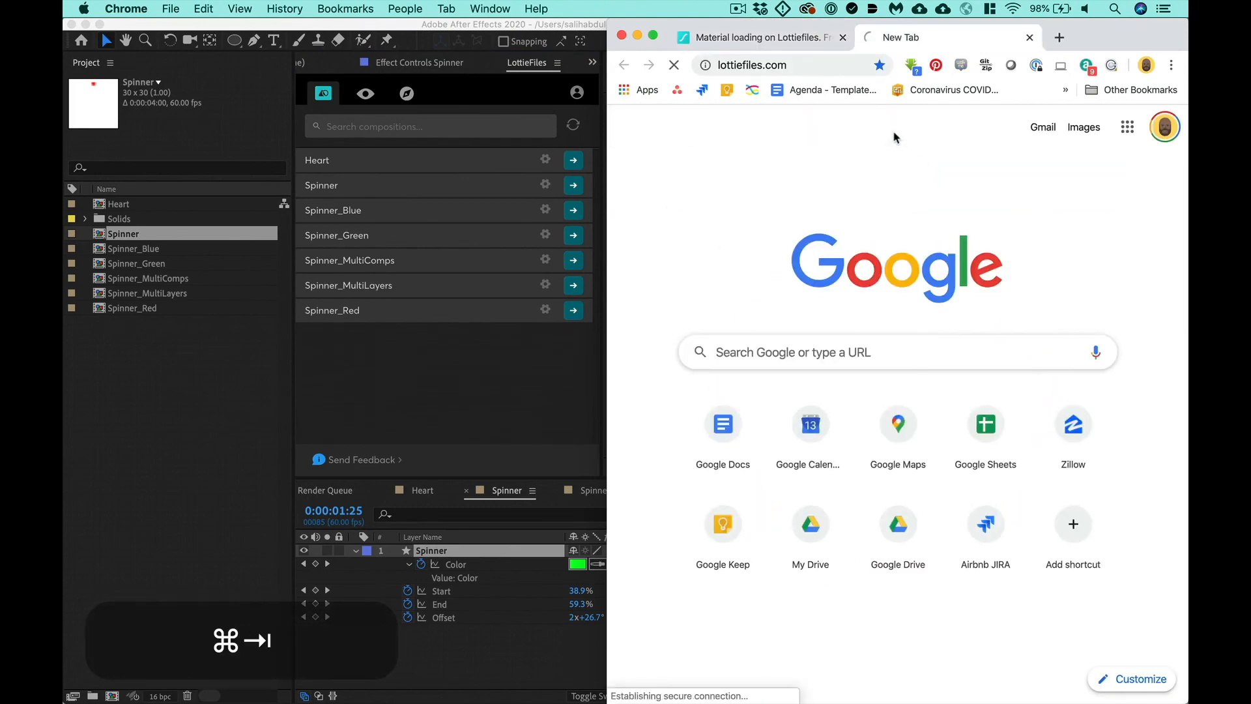
pyautogui.hotkey('ctrl', 'alt', 'e')
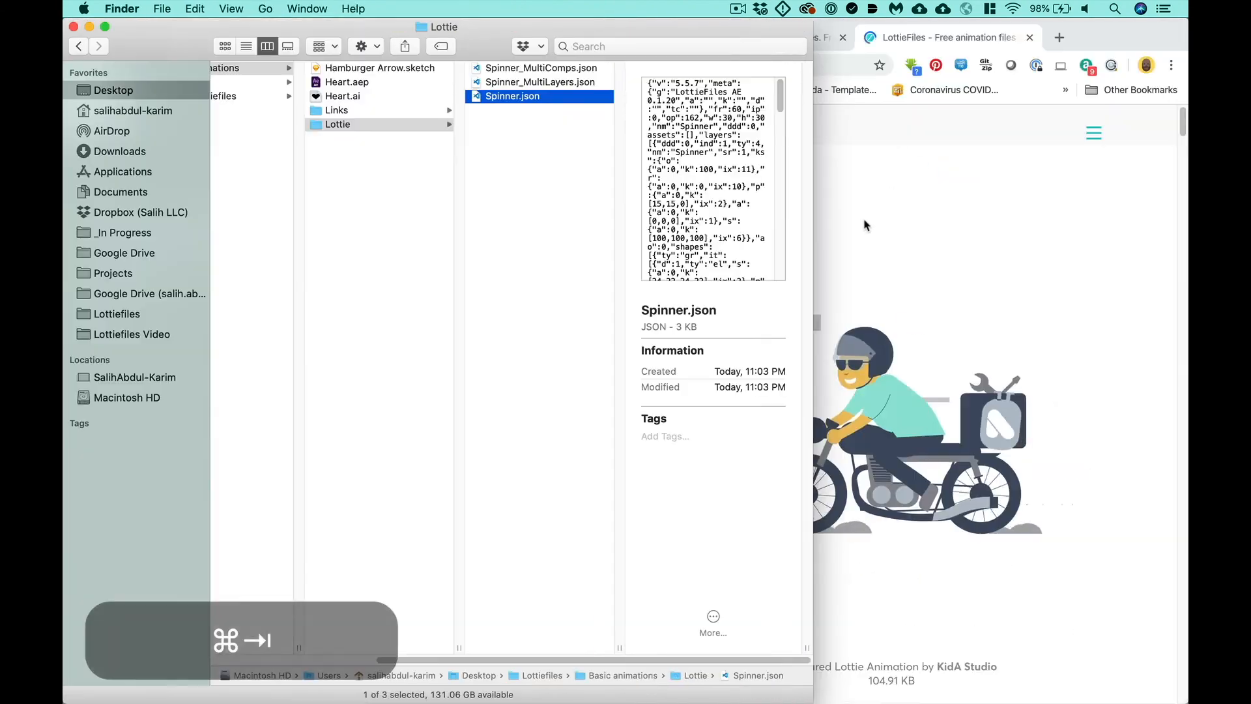
pyautogui.click(885, 144)
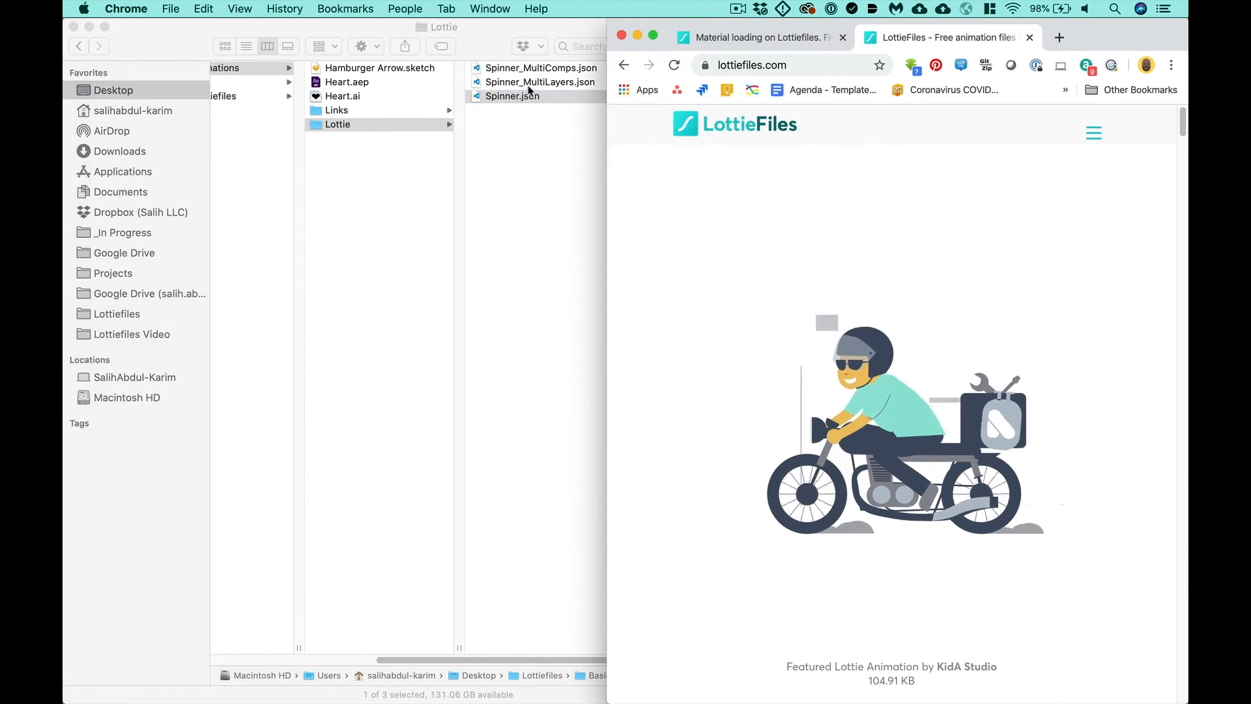
pyautogui.moveTo(529, 96); pyautogui.dragTo(844, 322)
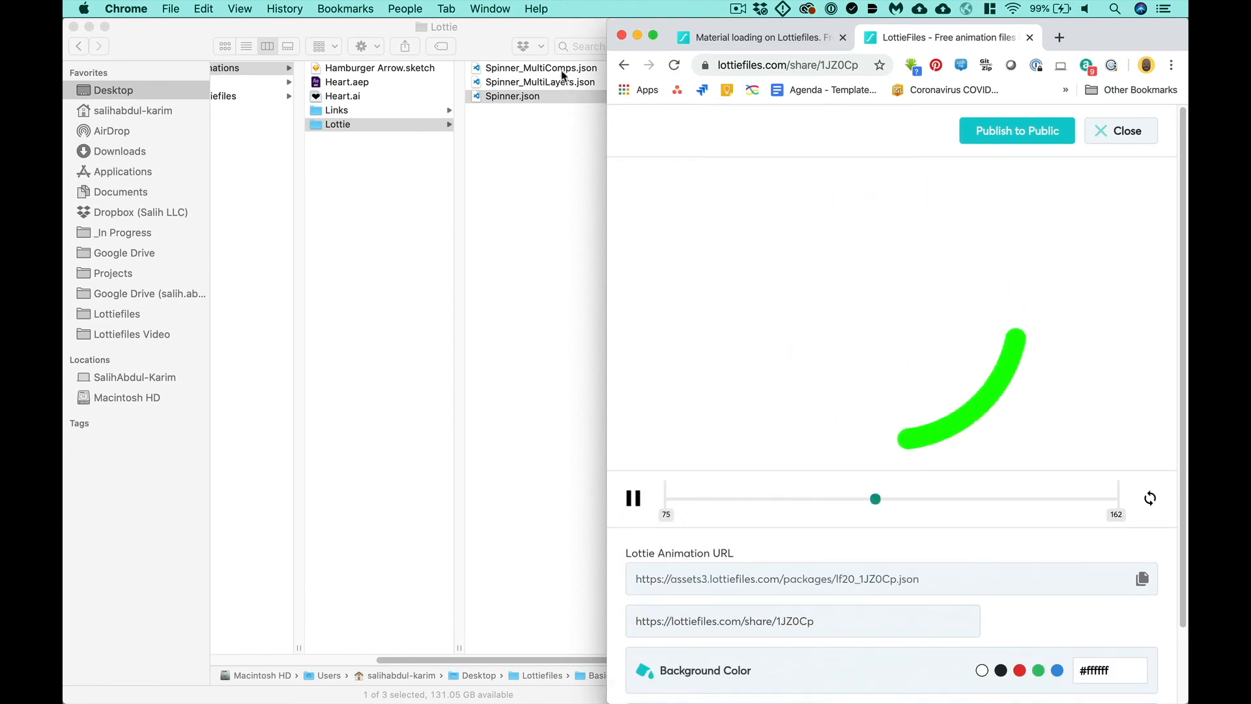
# - Load Spinner_MultiComps.json from the Lottie folder into the LottieFiles preview, and return to After Effects
pyautogui.moveTo(551, 68); pyautogui.dragTo(831, 273)
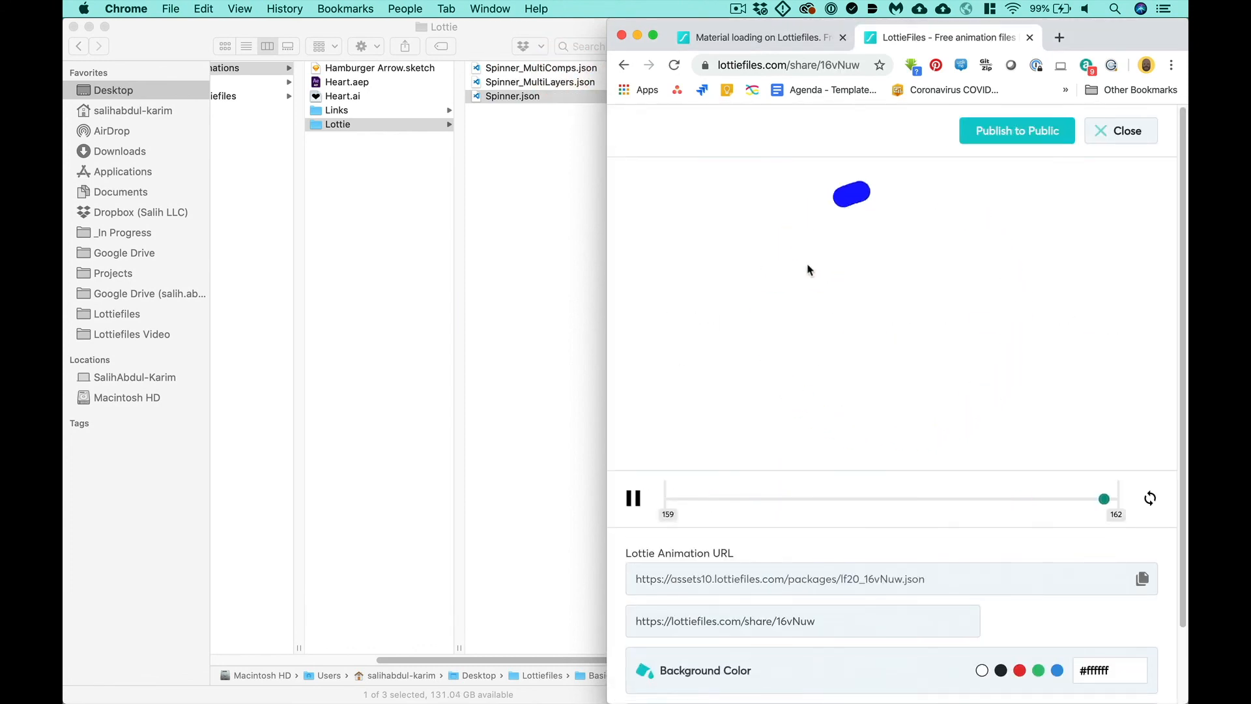
pyautogui.press('super+Tab')
pyautogui.press('super+Tab')
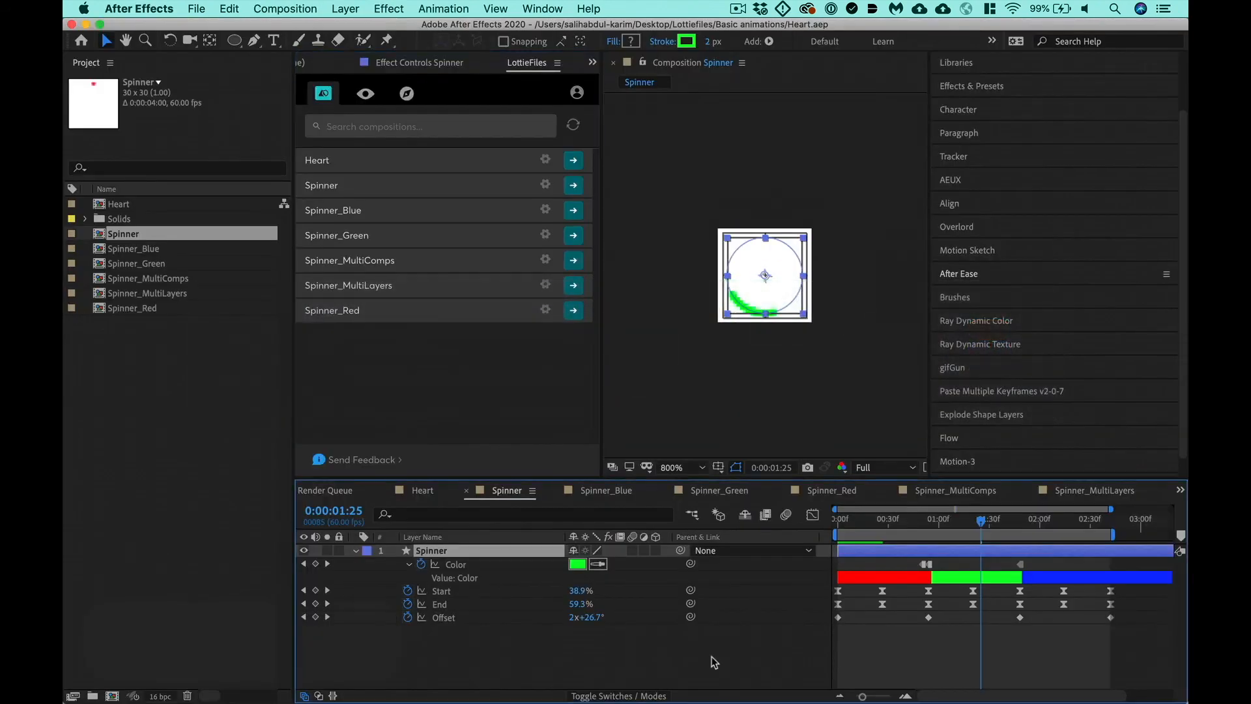